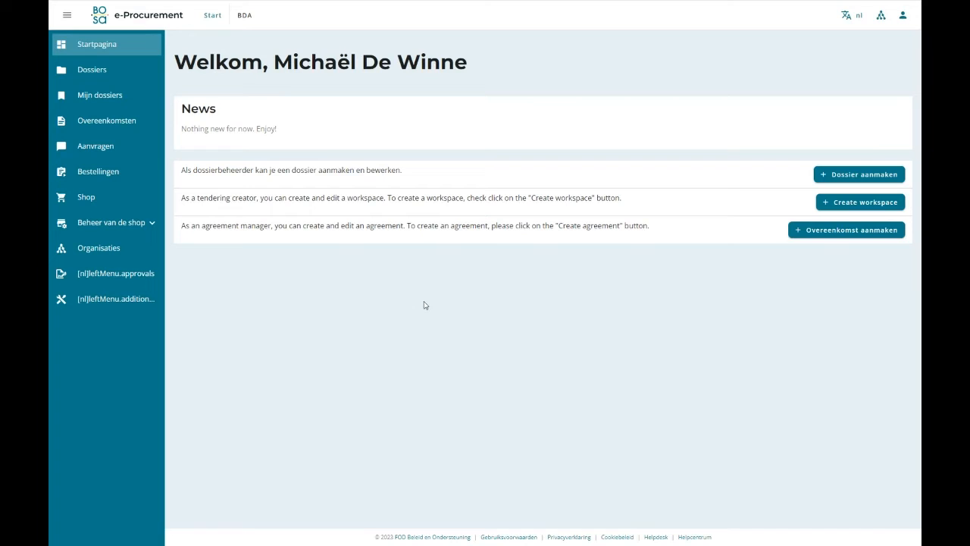
# Switch the platform's display language to French (FR).
pyautogui.click(850, 18)
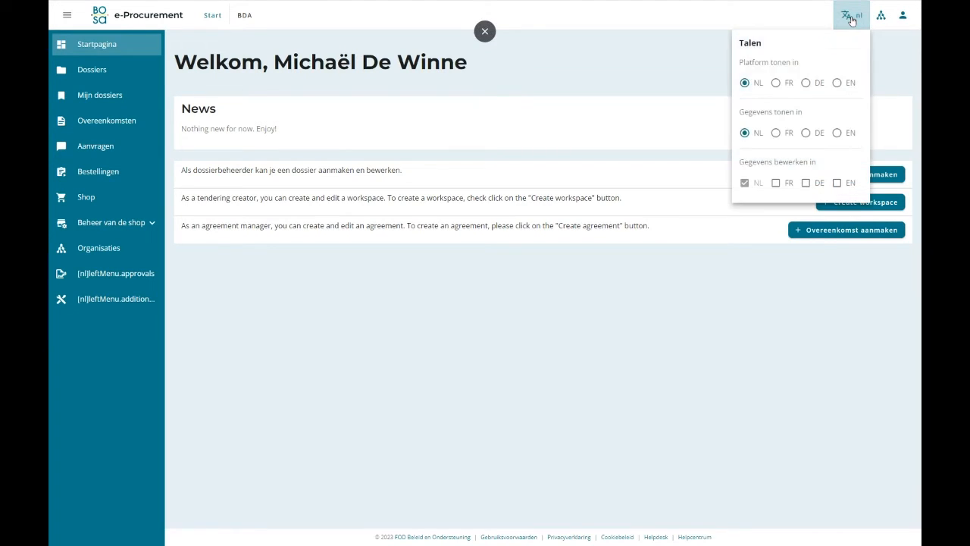
pyautogui.click(777, 83)
pyautogui.click(465, 297)
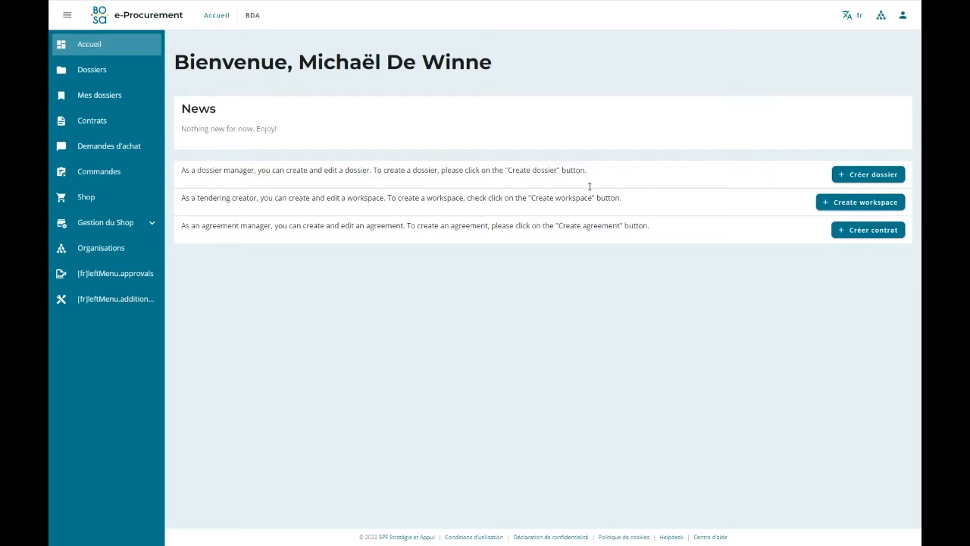
# Start a new invitation workspace and choose EPROC Sandbox 2 as its organisation.
pyautogui.click(831, 205)
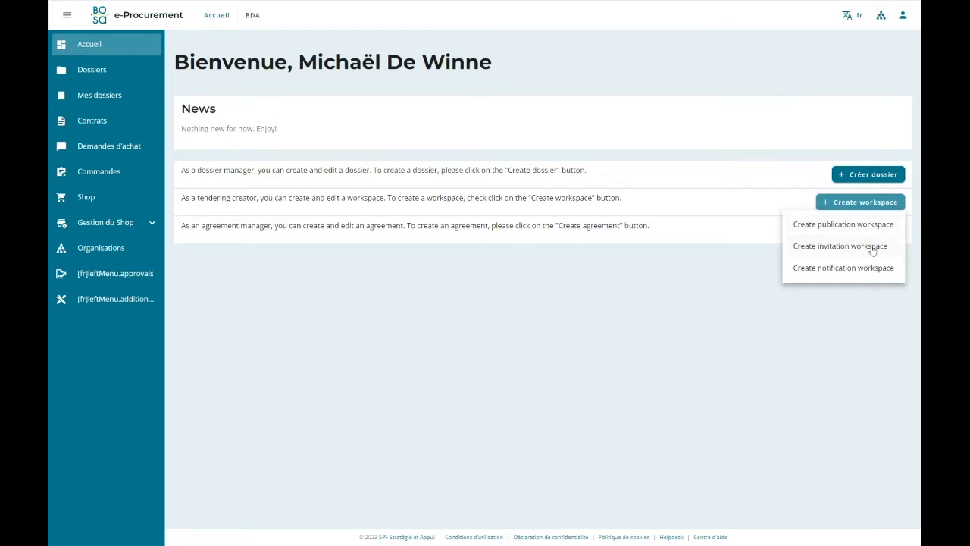
pyautogui.click(830, 257)
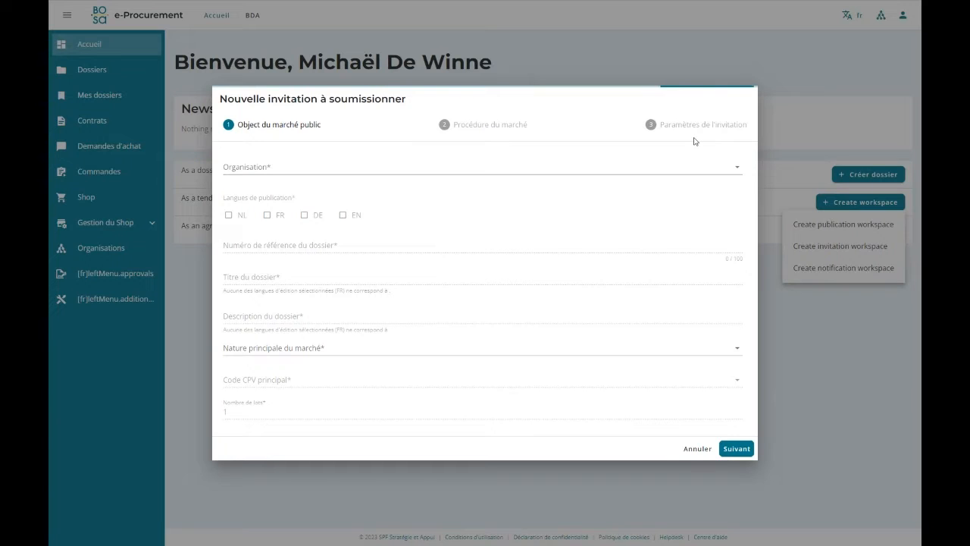
pyautogui.click(263, 166)
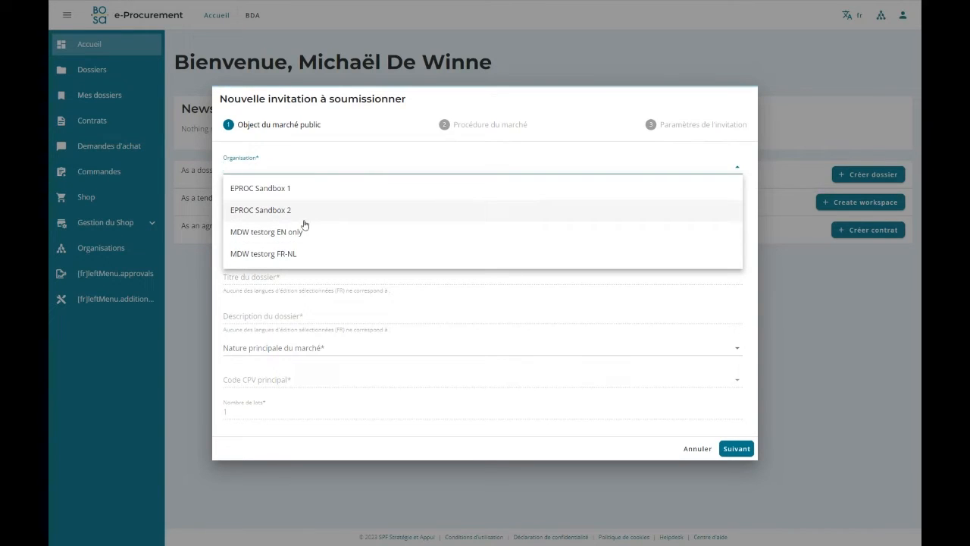
pyautogui.click(279, 215)
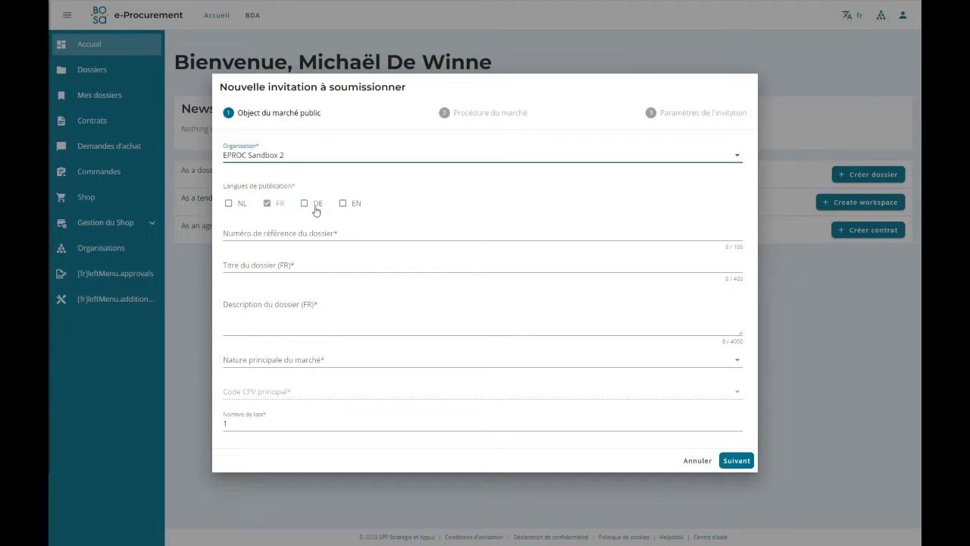
# Enter dossier reference EPROC/20230616/DEMO/FR/Nettoyage and the French title "Nettoyage d'un bâtiment scolaire pour une période de 3 mois".
pyautogui.click(282, 233)
pyautogui.write('EPROC/20230616/DEMO/FR/Nettoyage')
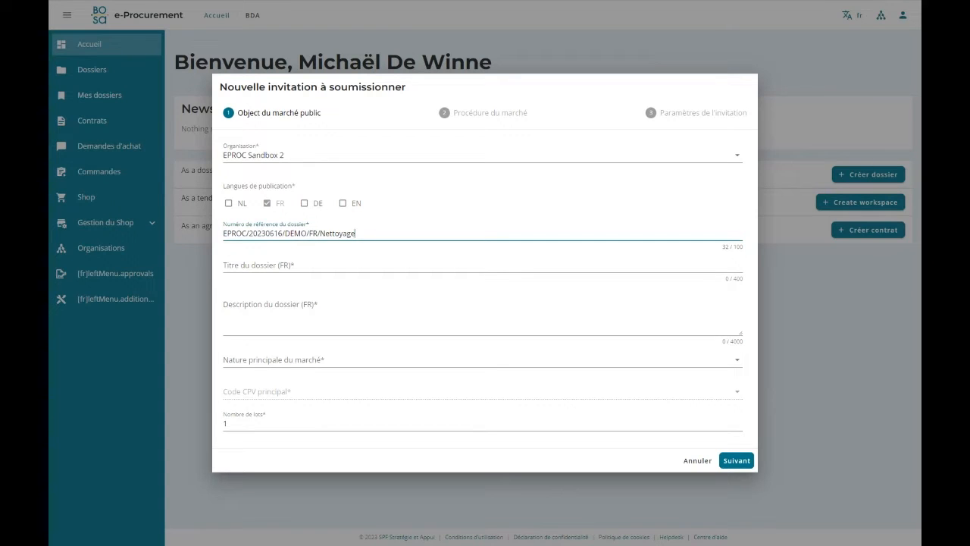
pyautogui.hotkey('alt', 'Tab')
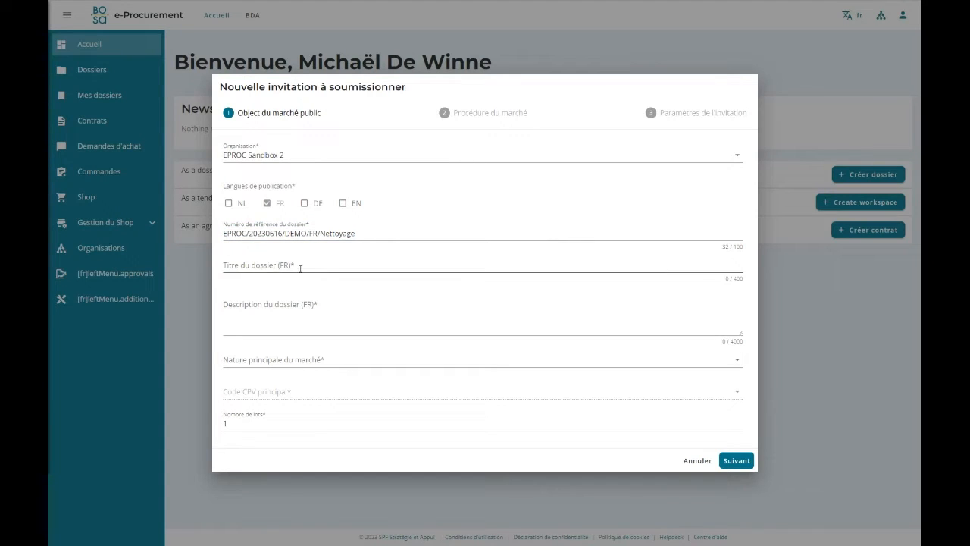
pyautogui.click(278, 267)
pyautogui.write("Nettoyage d'un bâtiment scolaire pour une période de 3 mois")
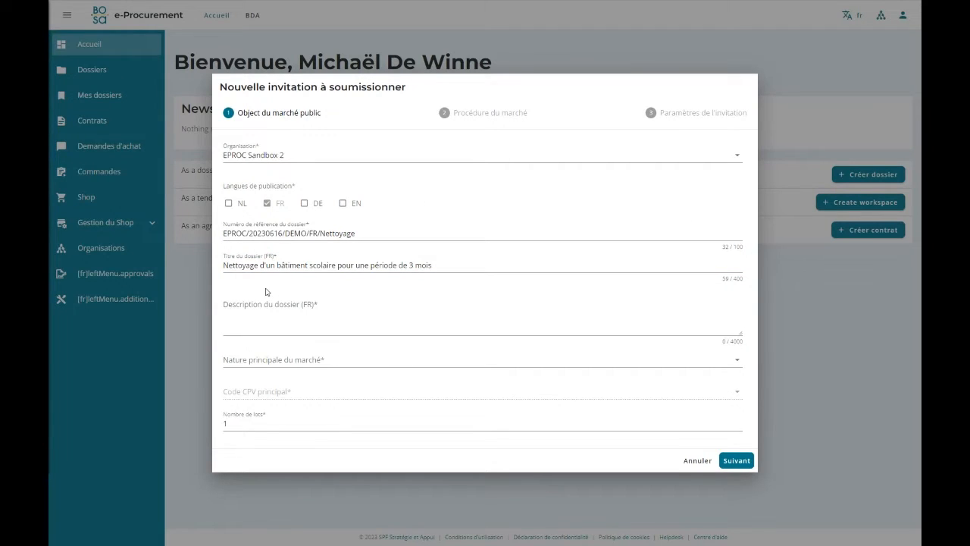
# Fill in the French description of the municipal school cleaning for September to November 2023, and set the main market nature to Services.
pyautogui.click(256, 311)
pyautogui.write("Nettoyage de l'école municipale pour une période de 3 mois (septembre 2023 à novembre 2023). Voir le cahier des charges pour une description détaillée du marché.")
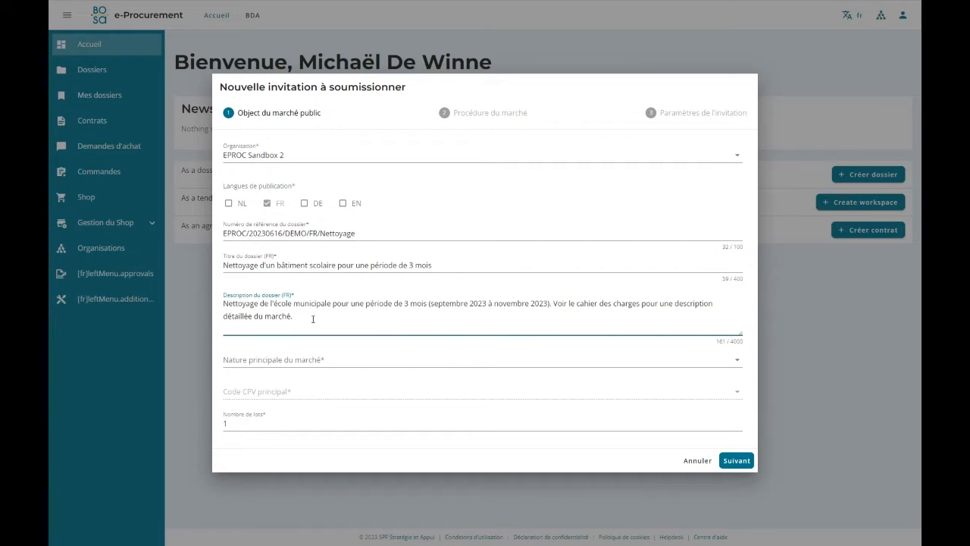
pyautogui.click(370, 359)
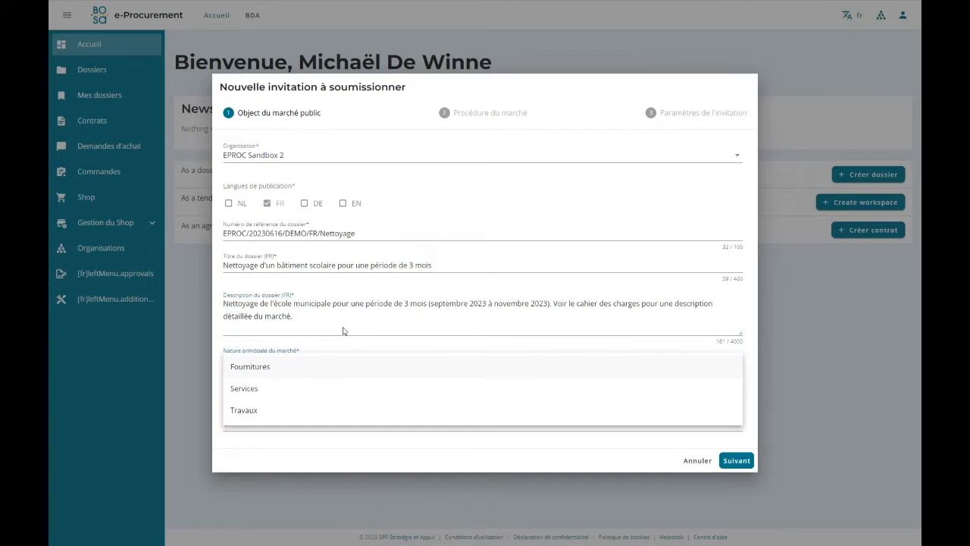
pyautogui.click(272, 393)
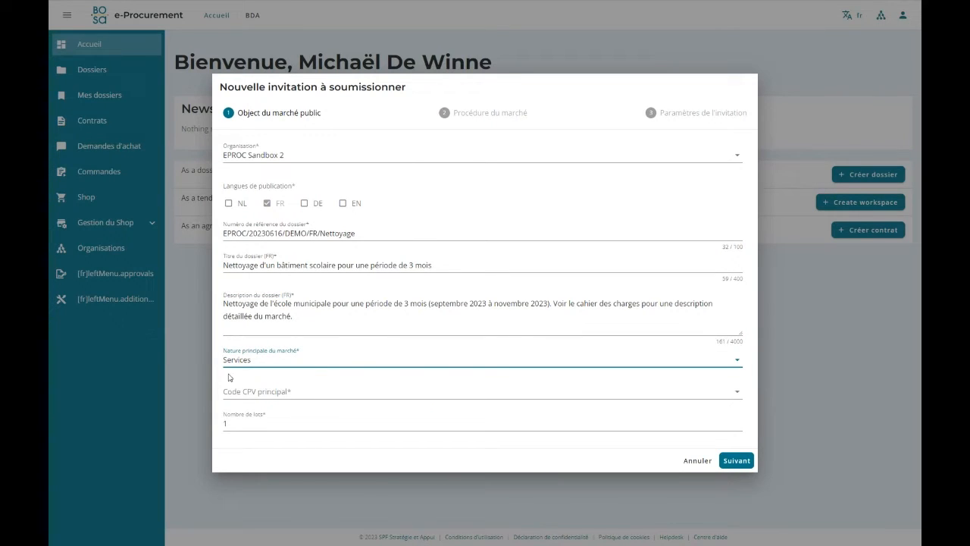
# Open the main CPV code selection and examine the subcategories under information technology services and architecture services.
pyautogui.click(271, 392)
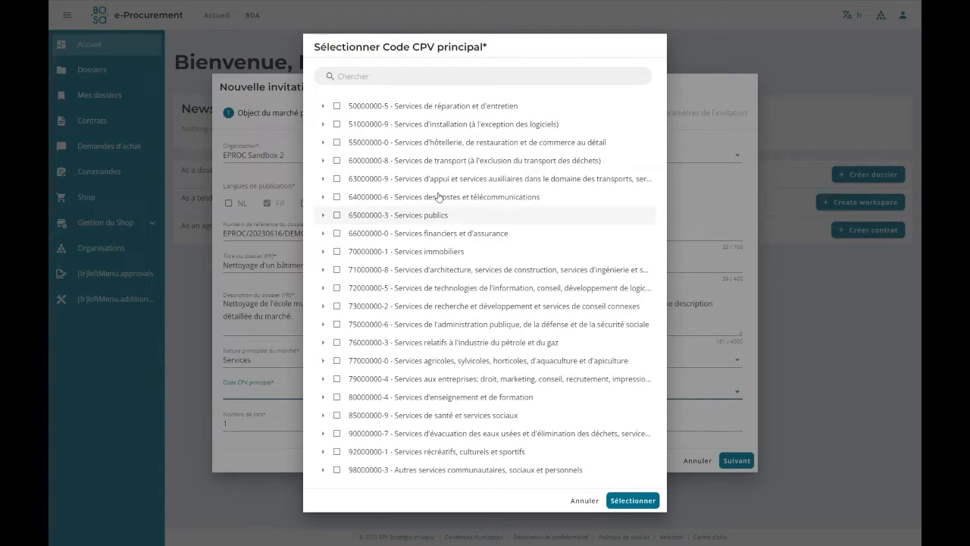
pyautogui.click(382, 76)
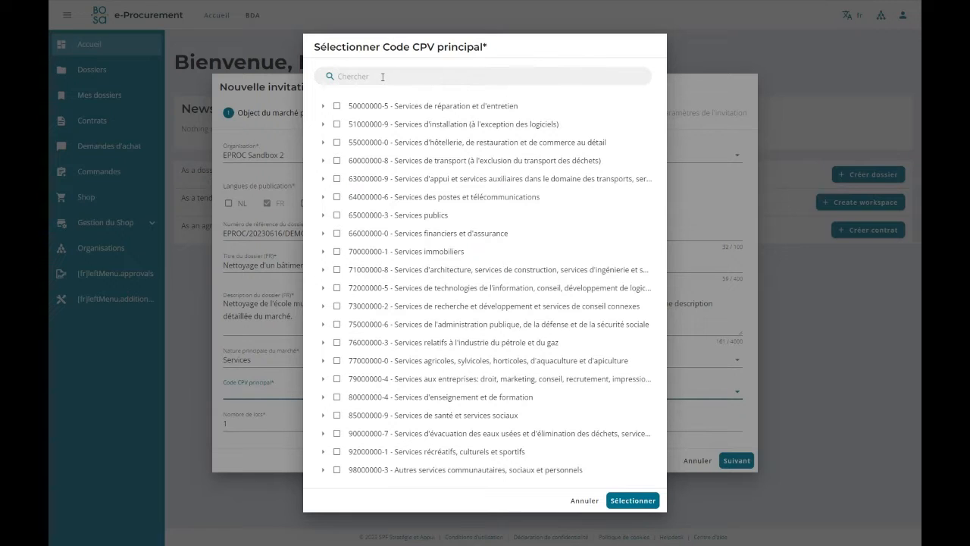
pyautogui.click(323, 287)
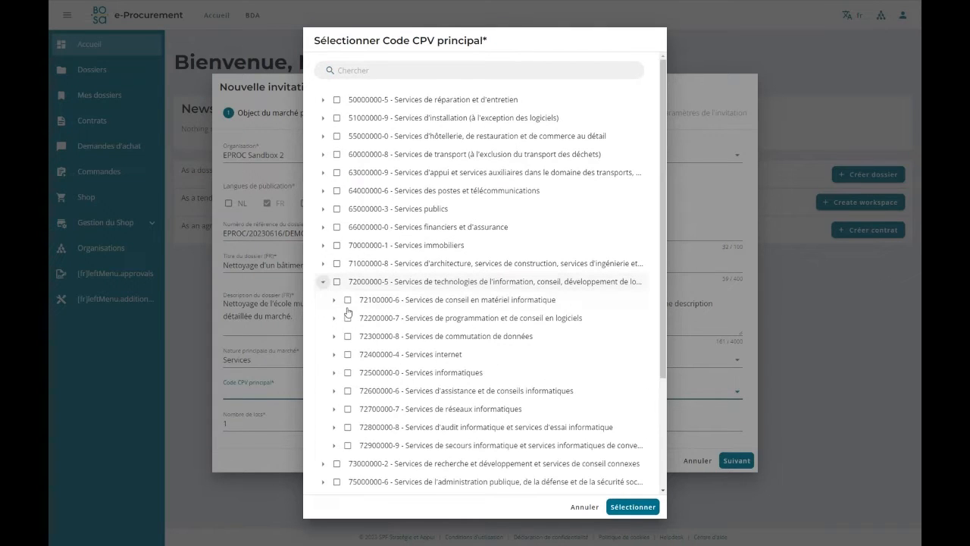
pyautogui.click(333, 299)
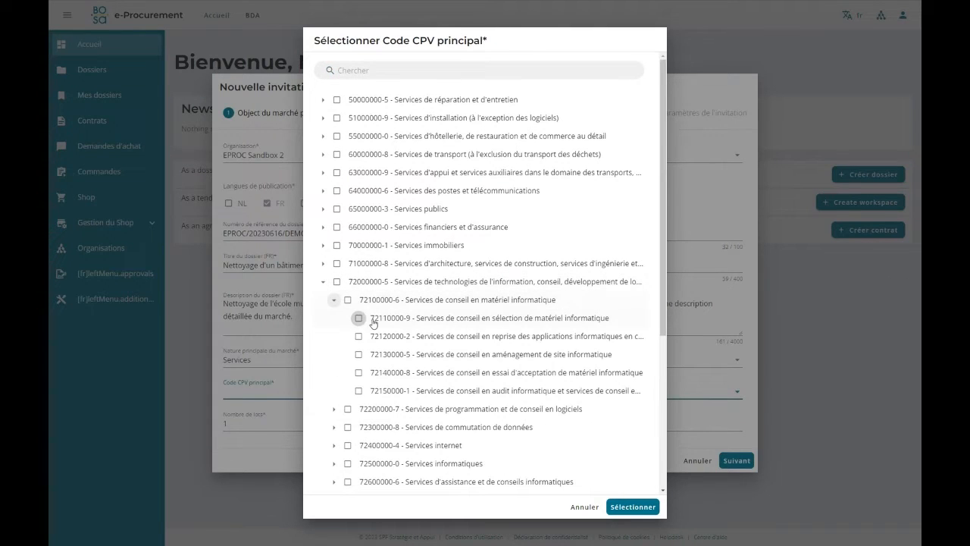
pyautogui.click(333, 300)
pyautogui.click(323, 284)
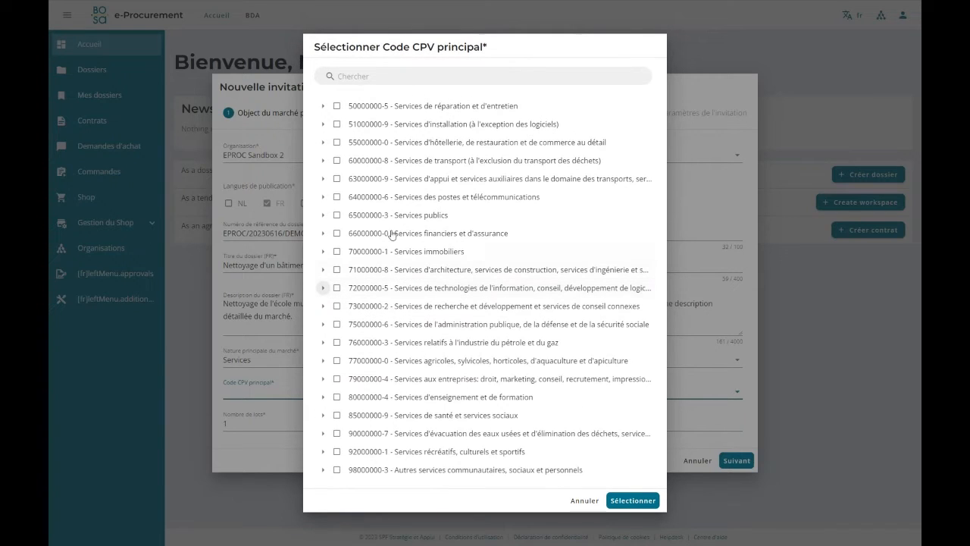
pyautogui.click(325, 270)
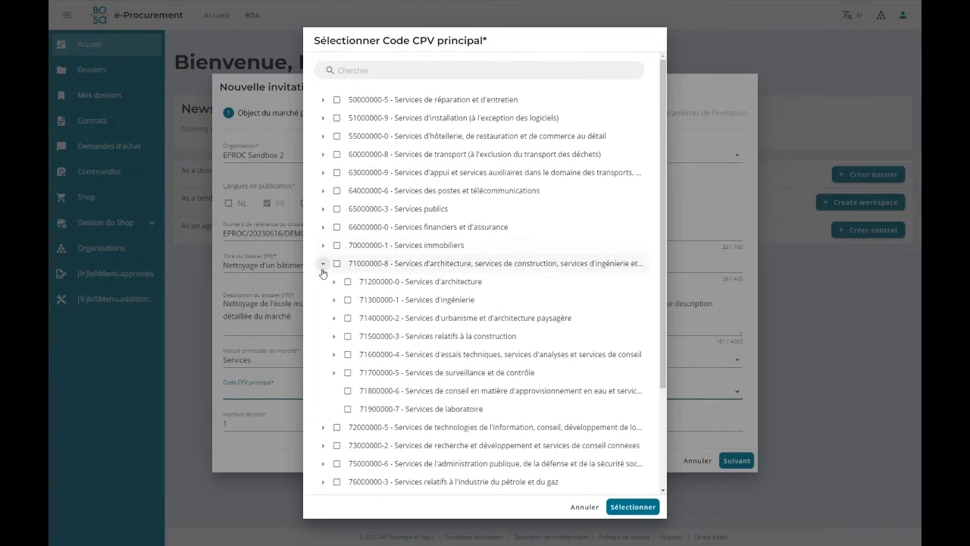
pyautogui.click(323, 269)
# Search the CPV codes for "Nettoyage" and select 90911000-6, Services de nettoyage de logements, de bâtiments et de vitres, as the main code.
pyautogui.click(354, 77)
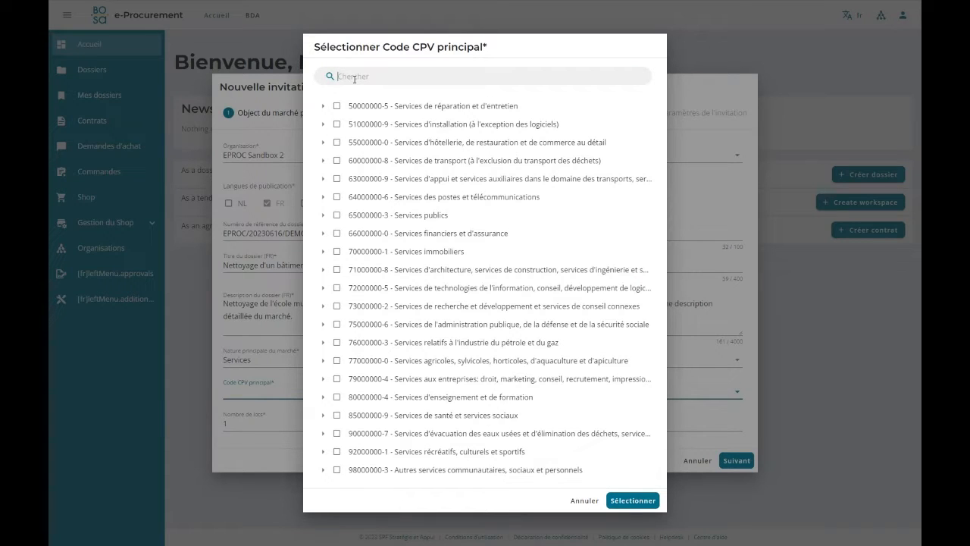
pyautogui.write('Nettoyage')
pyautogui.scroll(-2, 523, 155)
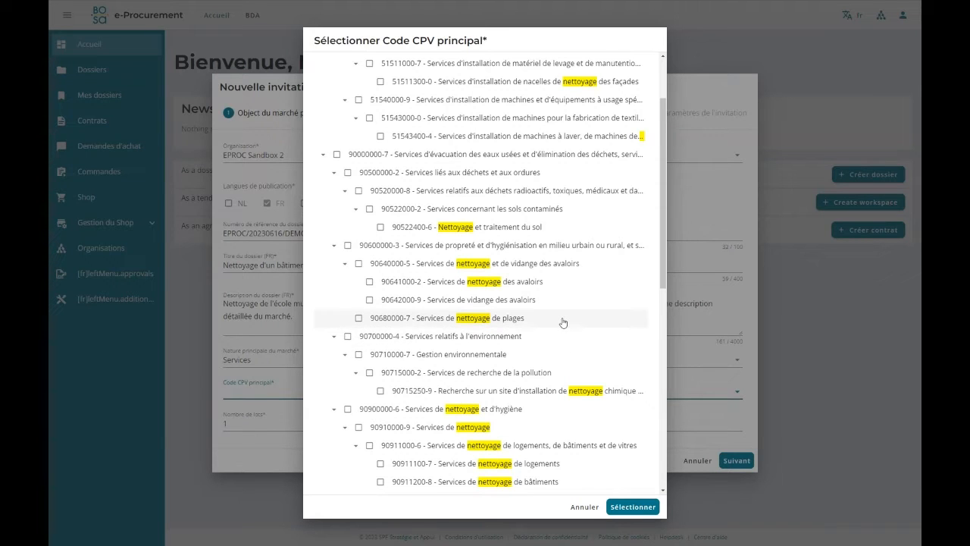
pyautogui.scroll(-1, 563, 323)
pyautogui.scroll(-1, 552, 310)
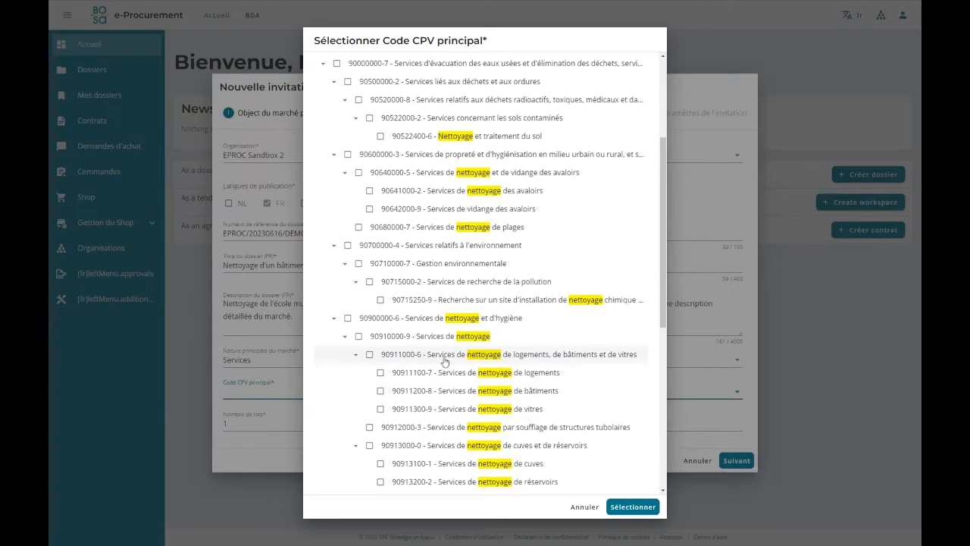
pyautogui.click(370, 355)
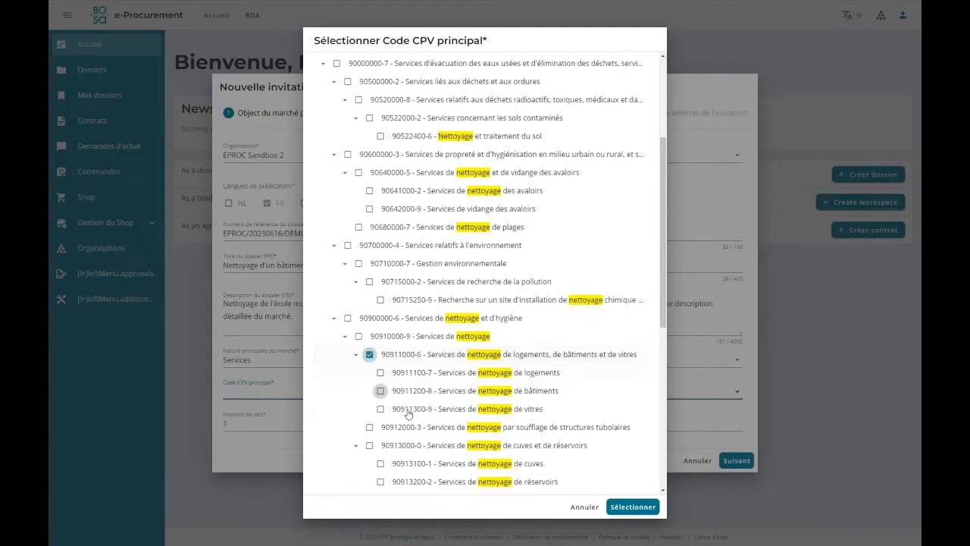
pyautogui.click(615, 506)
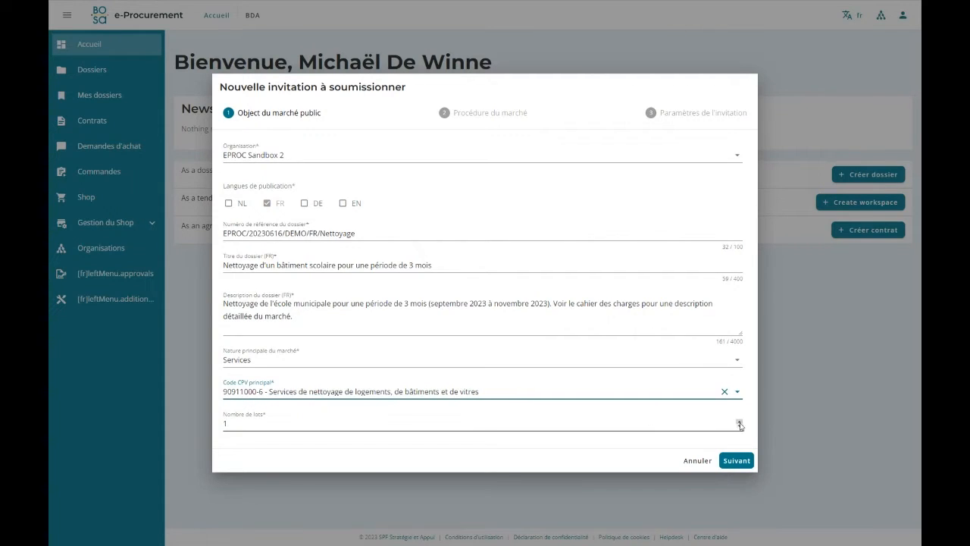
# Adjust the number of lots and advance to the market procedure stage.
pyautogui.click(739, 421)
pyautogui.click(739, 421)
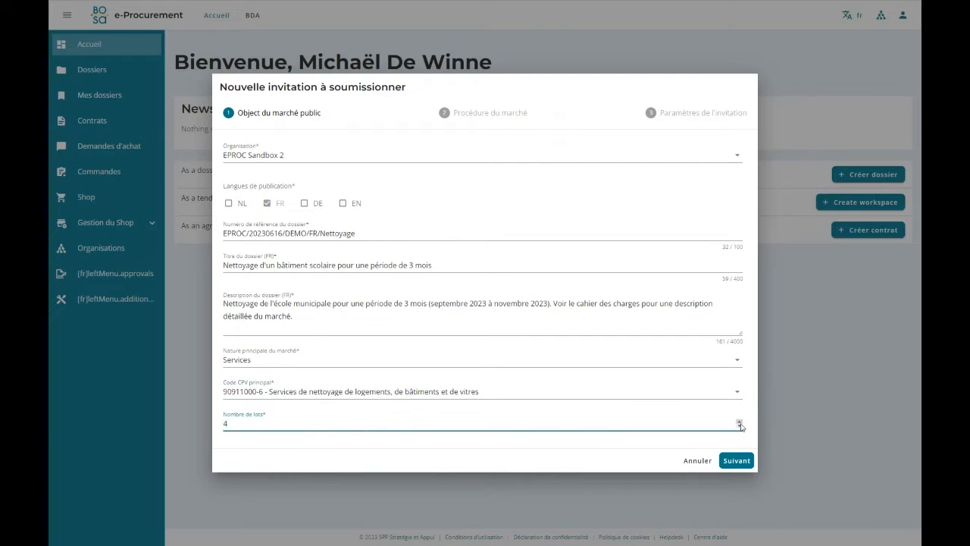
pyautogui.click(740, 421)
pyautogui.click(739, 427)
pyautogui.click(740, 427)
pyautogui.click(740, 426)
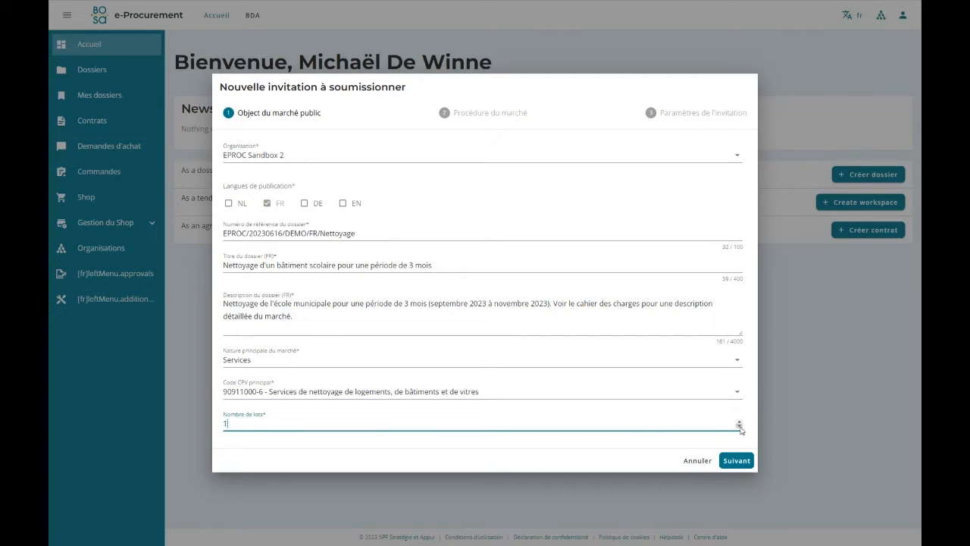
pyautogui.click(732, 464)
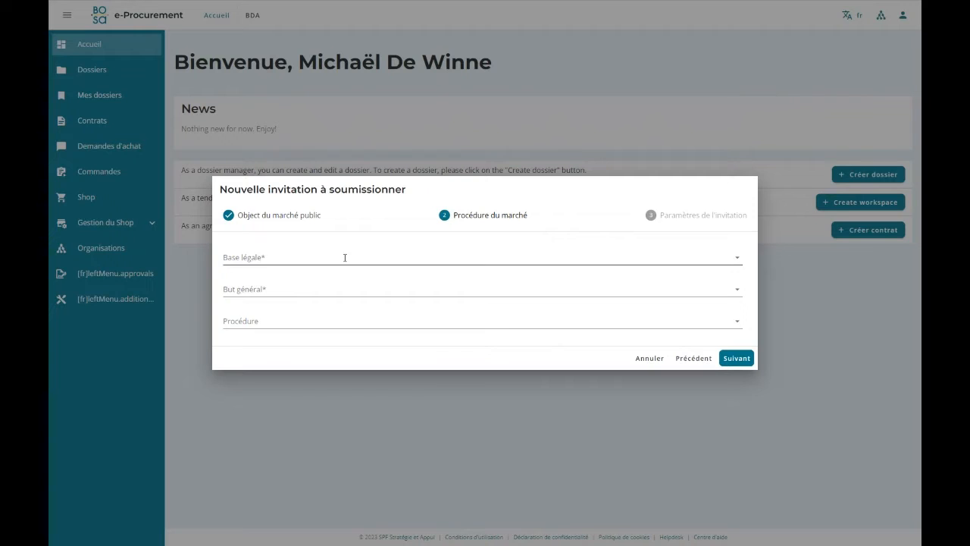
# Set the legal basis to Directive 2014/24/EU (Secteur classique) and the general purpose to "L'invitation constitue ou fait partie d'une mise en concurrence".
pyautogui.click(262, 257)
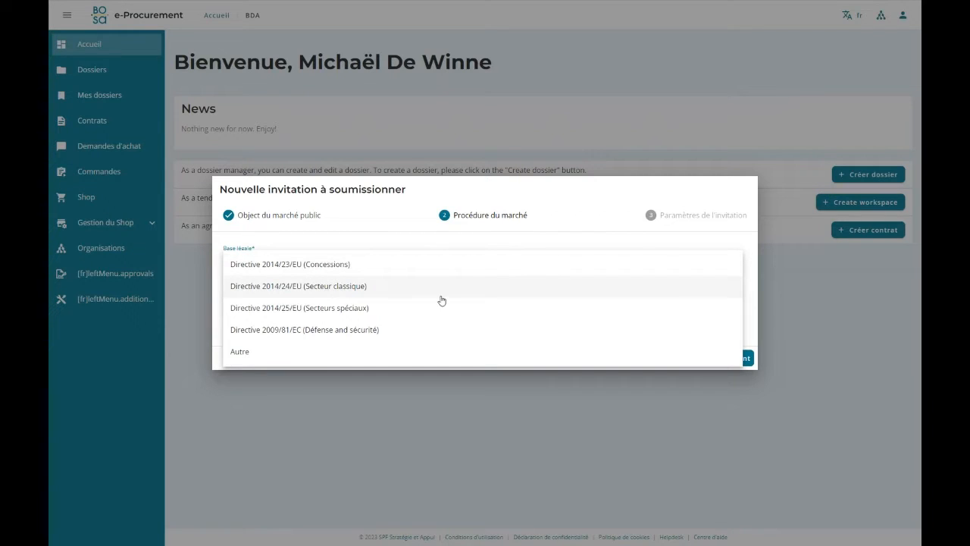
pyautogui.click(305, 286)
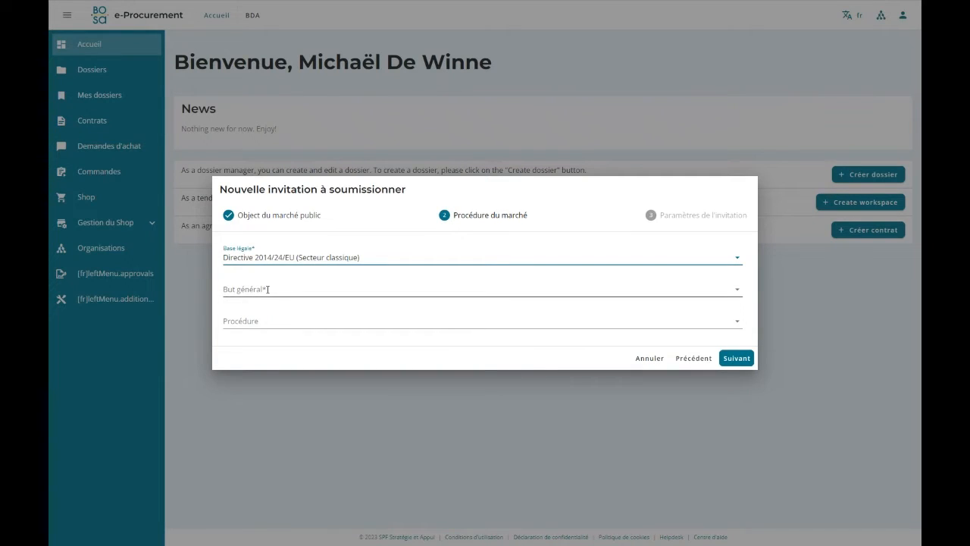
pyautogui.click(299, 289)
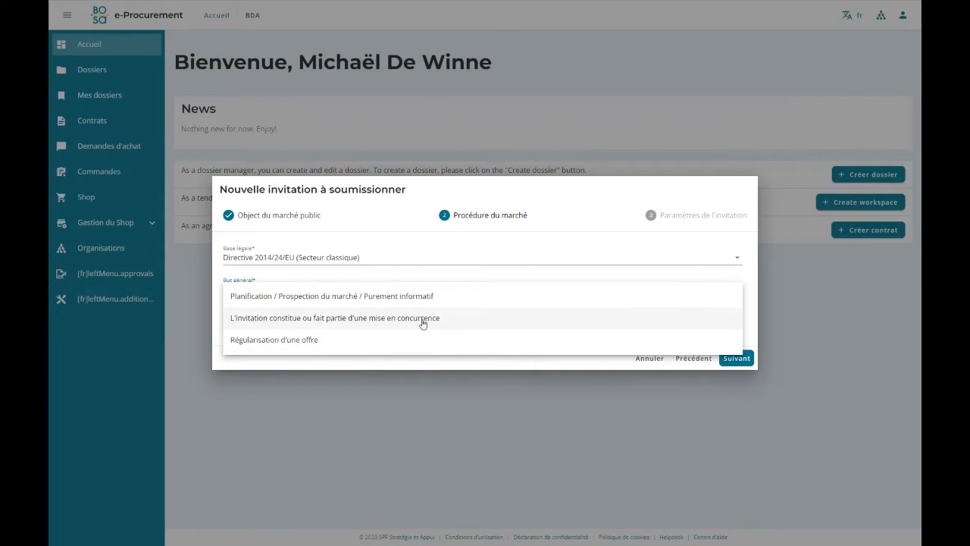
pyautogui.click(480, 318)
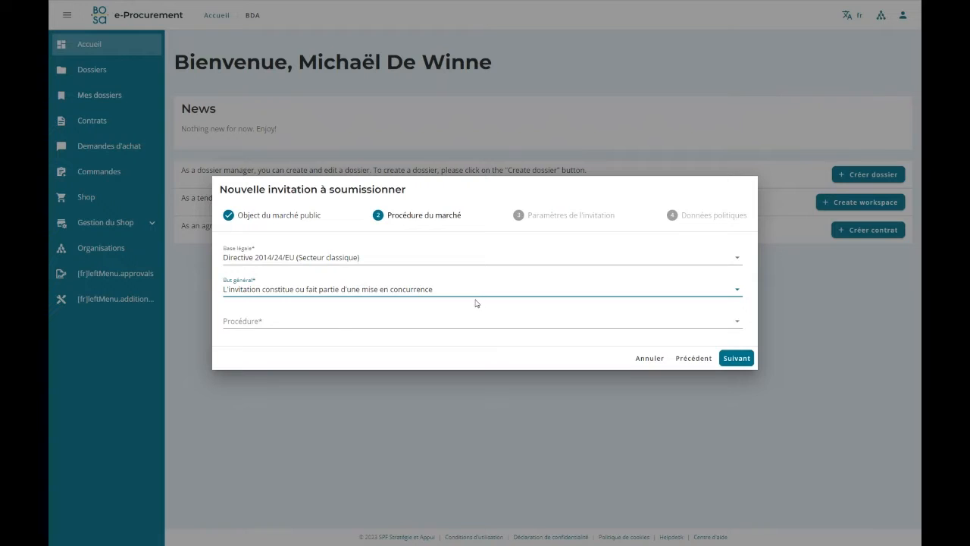
# Set the procedure to "Procédure négociée sans publication préalable" and advance to the invitation parameters.
pyautogui.click(284, 325)
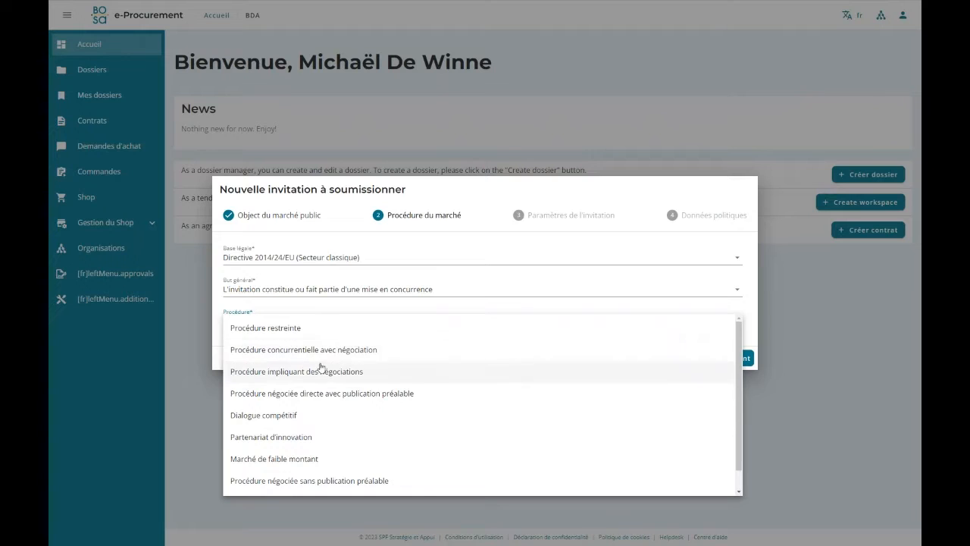
pyautogui.scroll(-1, 326, 379)
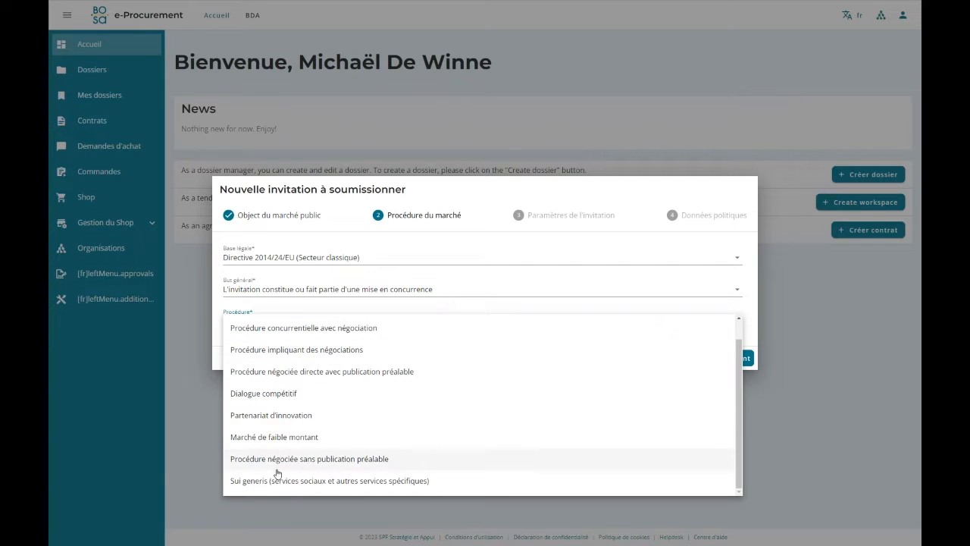
pyautogui.click(409, 463)
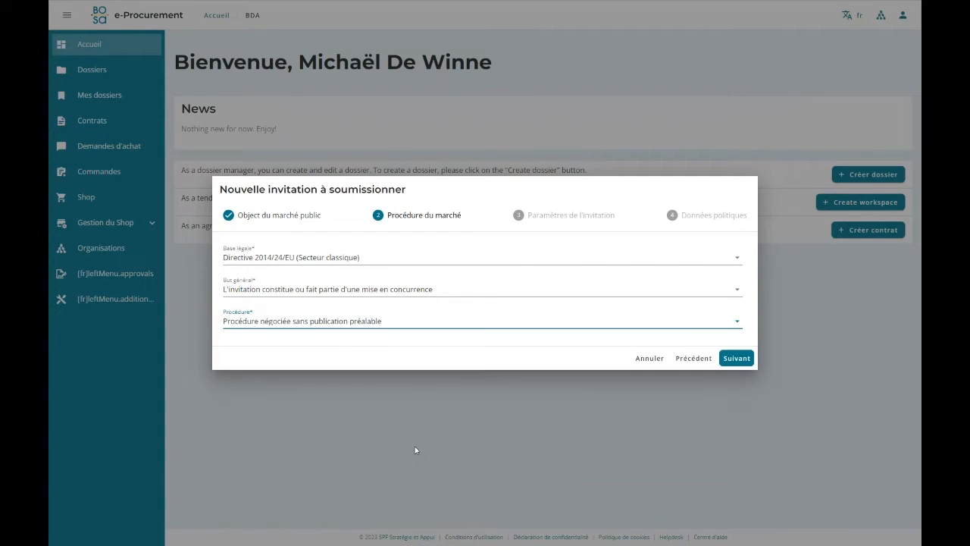
pyautogui.click(737, 358)
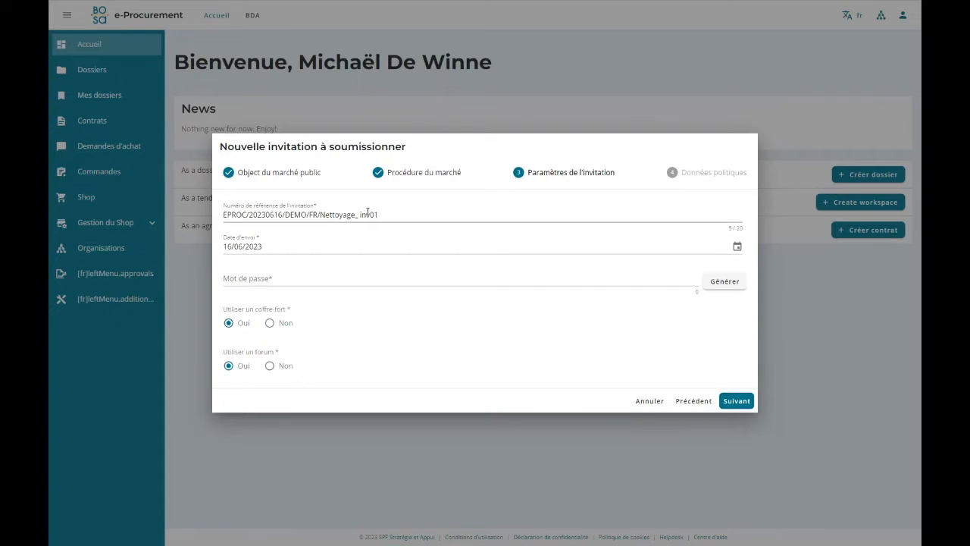
# Change the ending of the invitation reference number to "invitation".
pyautogui.click(379, 215)
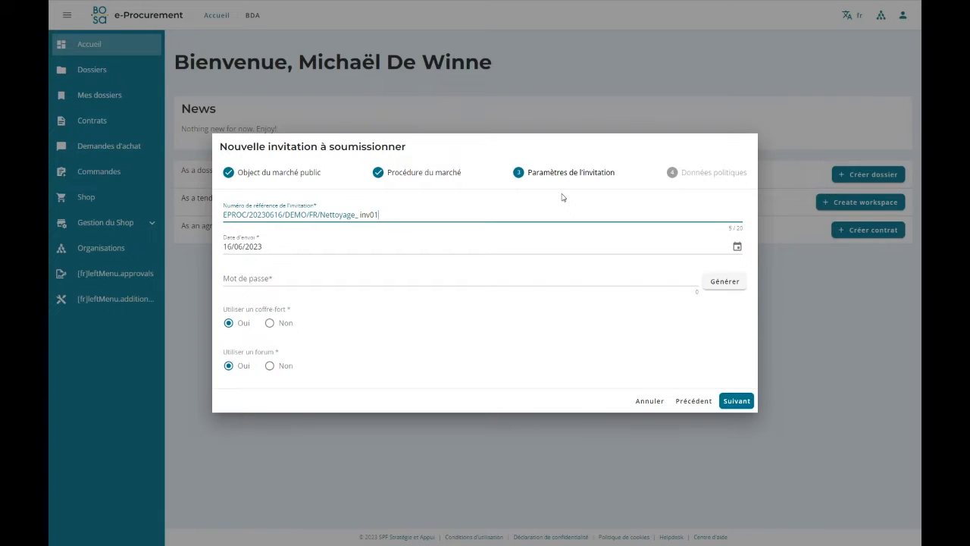
pyautogui.press('BackSpace')
pyautogui.press('BackSpace')
pyautogui.press('BackSpace')
pyautogui.write('vitation')
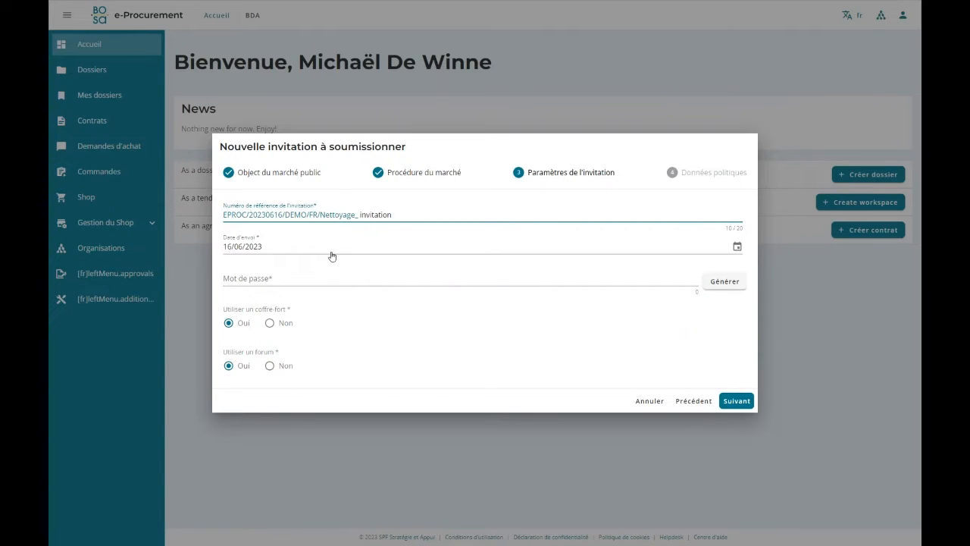
# Generate a password for the invitation in the "Mot de passe" field.
pyautogui.click(235, 278)
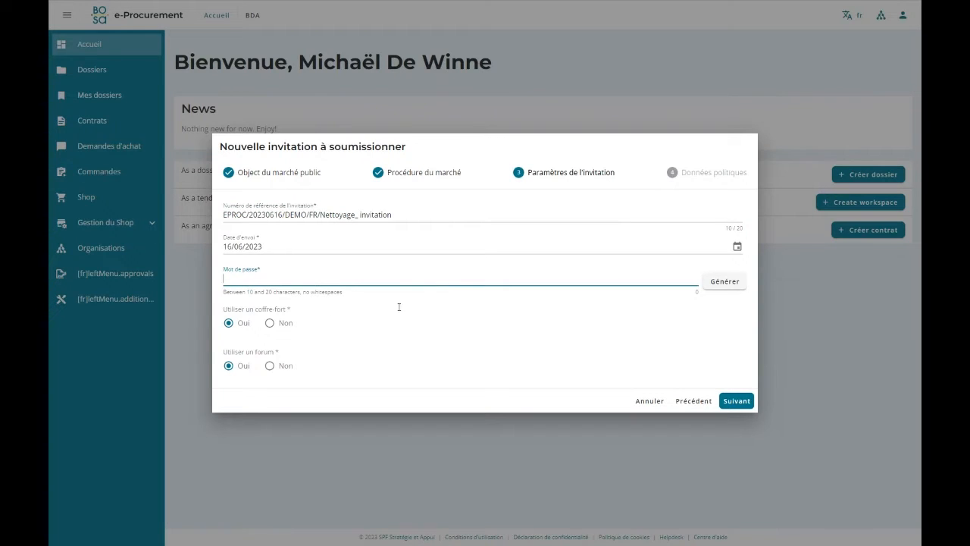
pyautogui.click(721, 281)
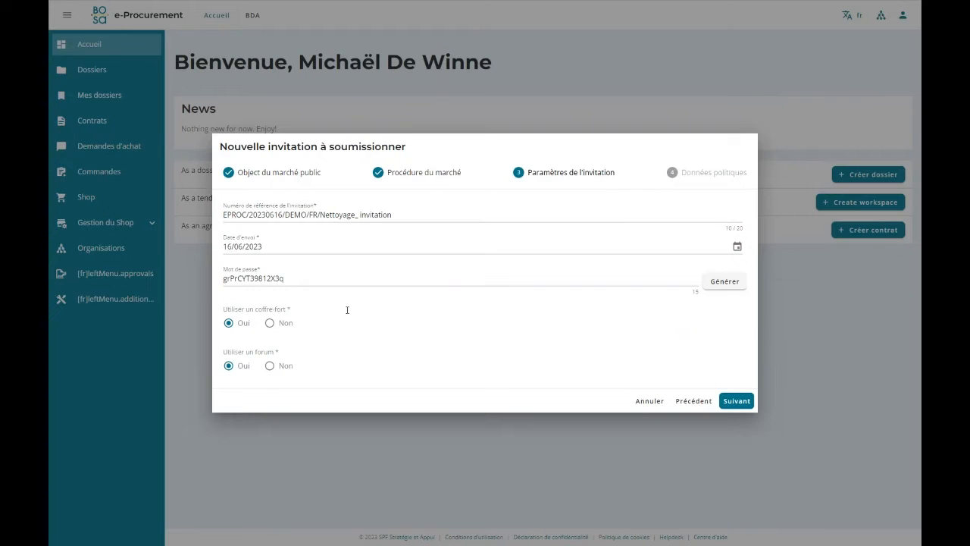
# Set the use of both the coffre-fort and forum to "Oui", and save the invitation with sustainable procurement data set to "Non".
pyautogui.click(228, 324)
pyautogui.click(232, 369)
pyautogui.click(235, 367)
pyautogui.click(735, 401)
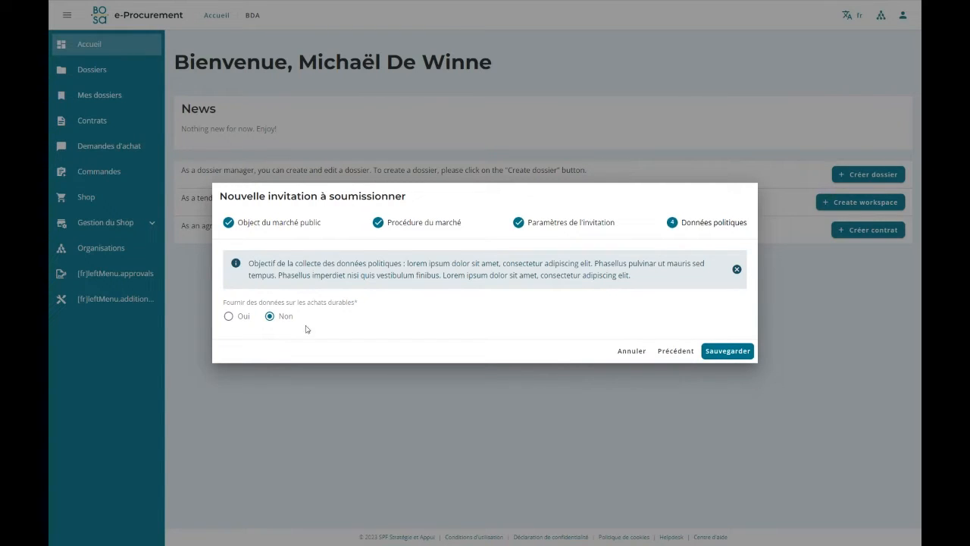
pyautogui.click(726, 352)
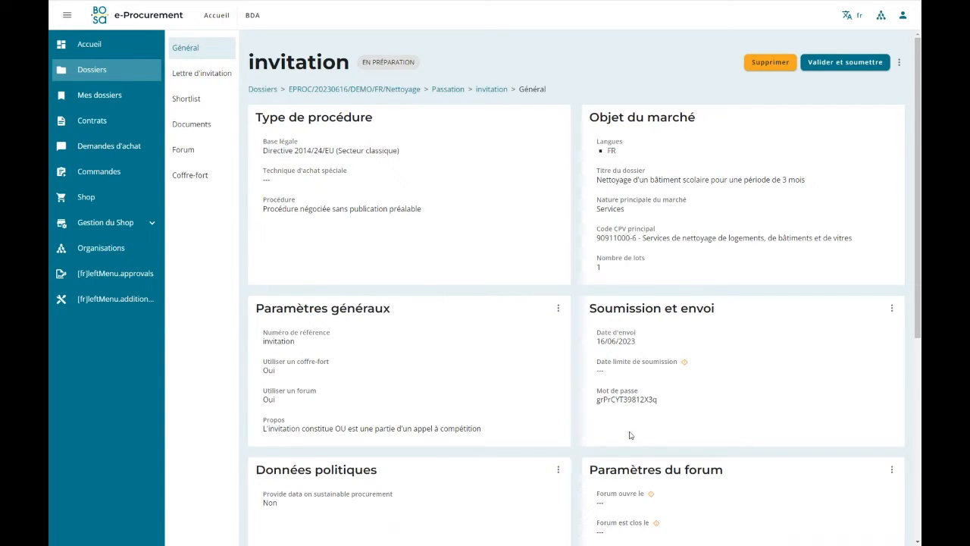
# Review the invitation's general parameters and run the submission validation to check which issues must be resolved.
pyautogui.scroll(-1, 652, 399)
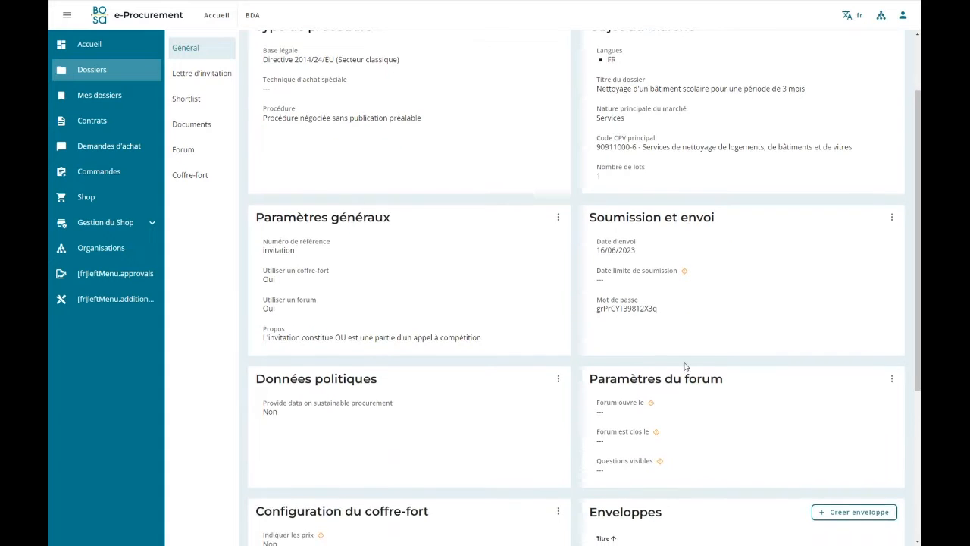
pyautogui.scroll(-1, 444, 481)
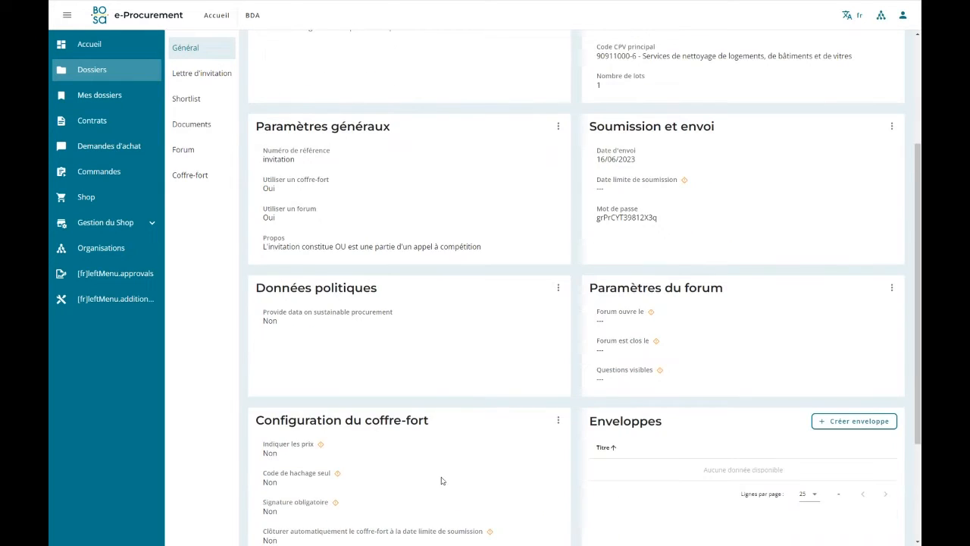
pyautogui.scroll(3, 413, 433)
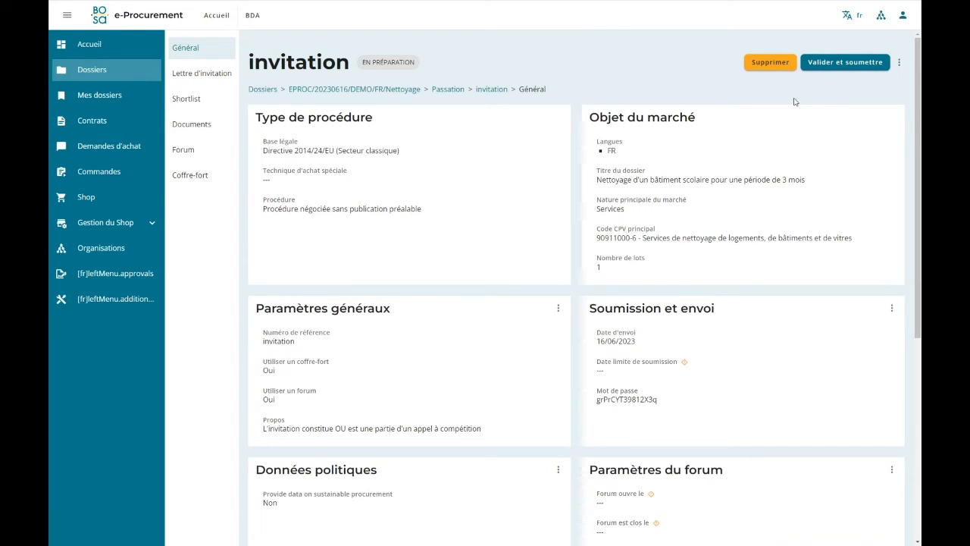
pyautogui.click(826, 65)
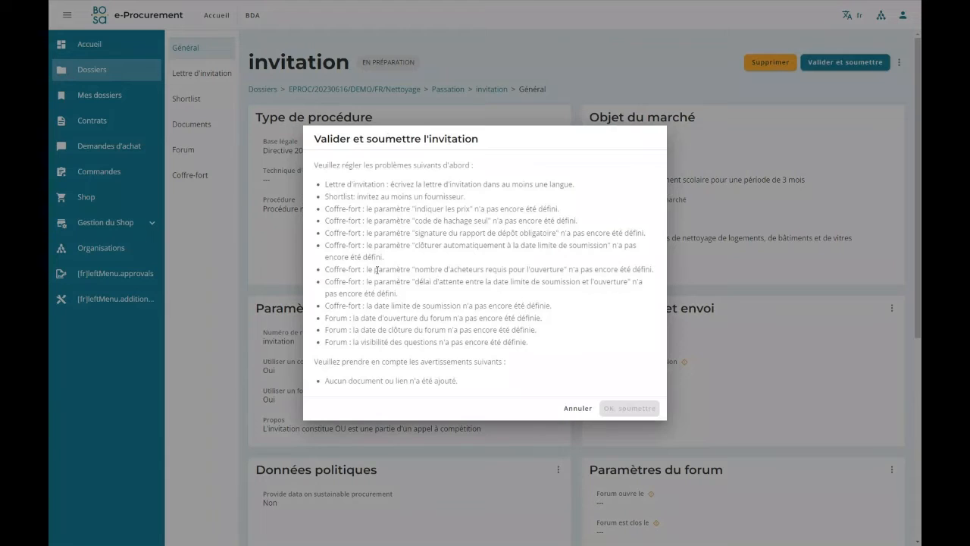
pyautogui.click(578, 409)
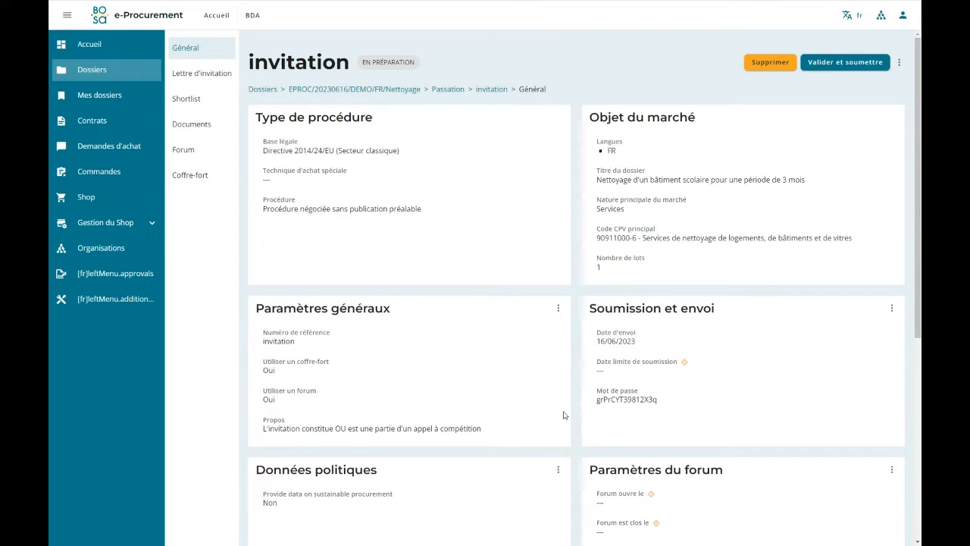
# Use the proposed submission deadline of 27/06/2023 at 13:45 and save the submission settings.
pyautogui.click(891, 309)
pyautogui.click(860, 318)
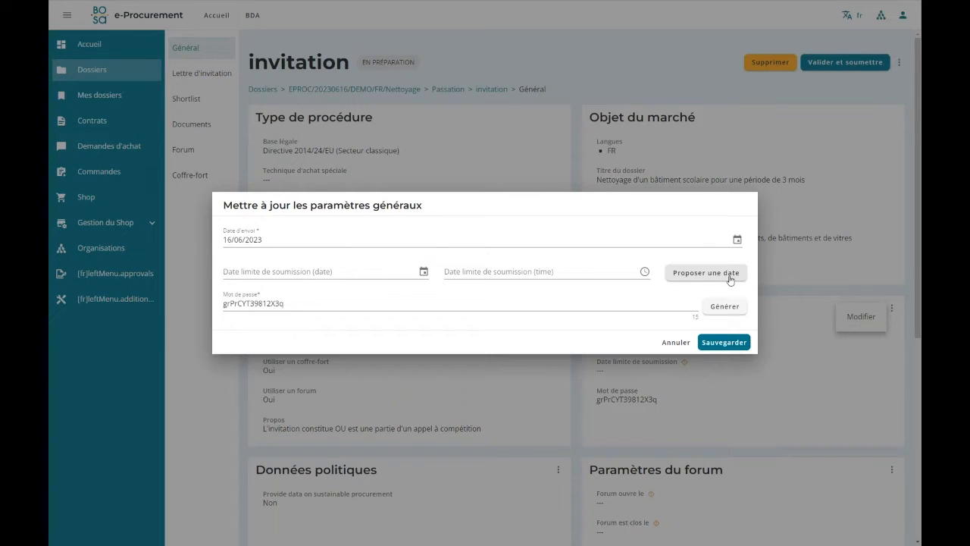
pyautogui.click(684, 274)
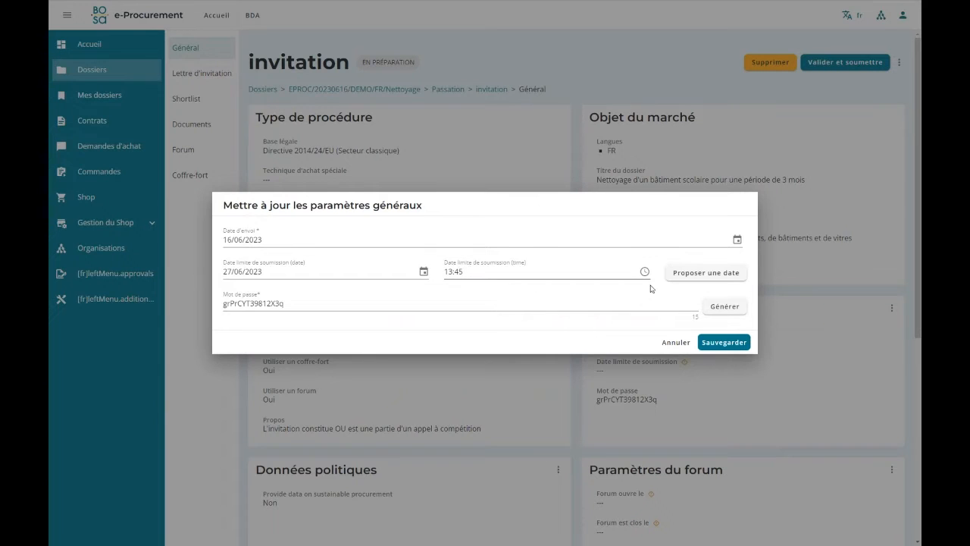
pyautogui.click(423, 273)
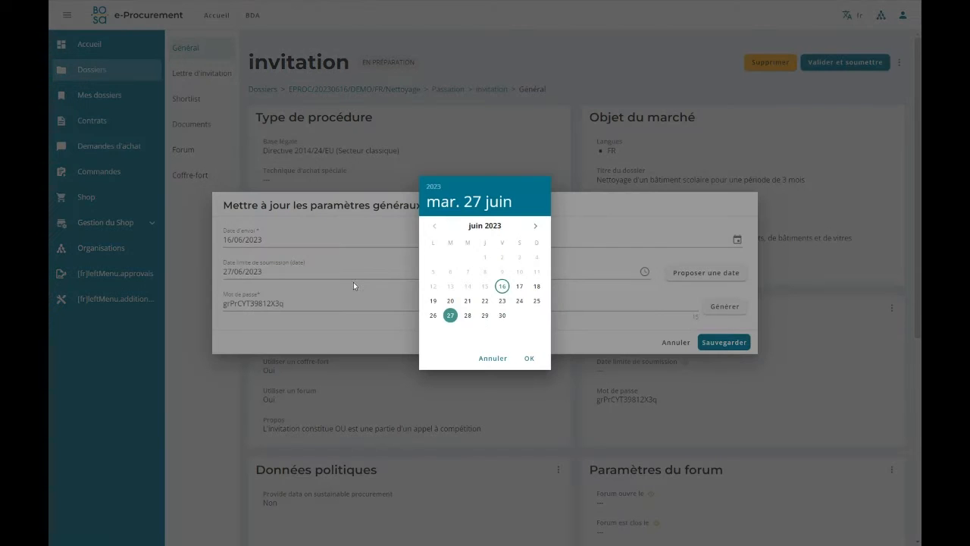
pyautogui.click(493, 358)
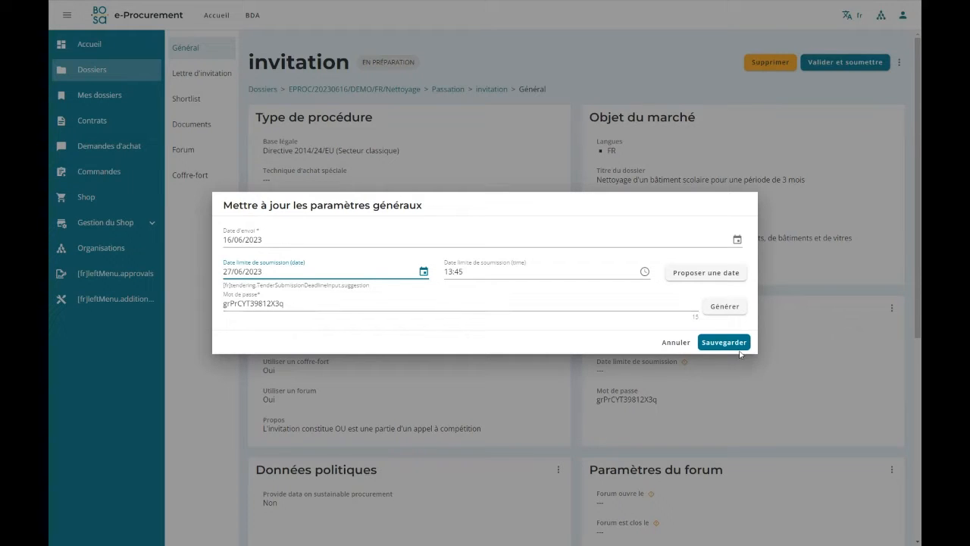
pyautogui.click(715, 342)
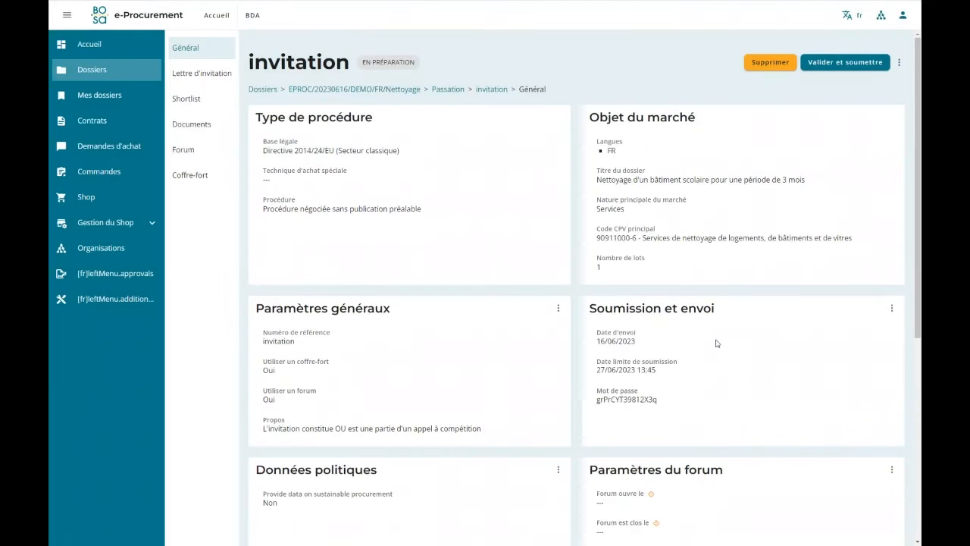
# Edit the forum configuration and set its opening date to 16/06/2023.
pyautogui.scroll(-3, 716, 343)
pyautogui.scroll(-1, 716, 339)
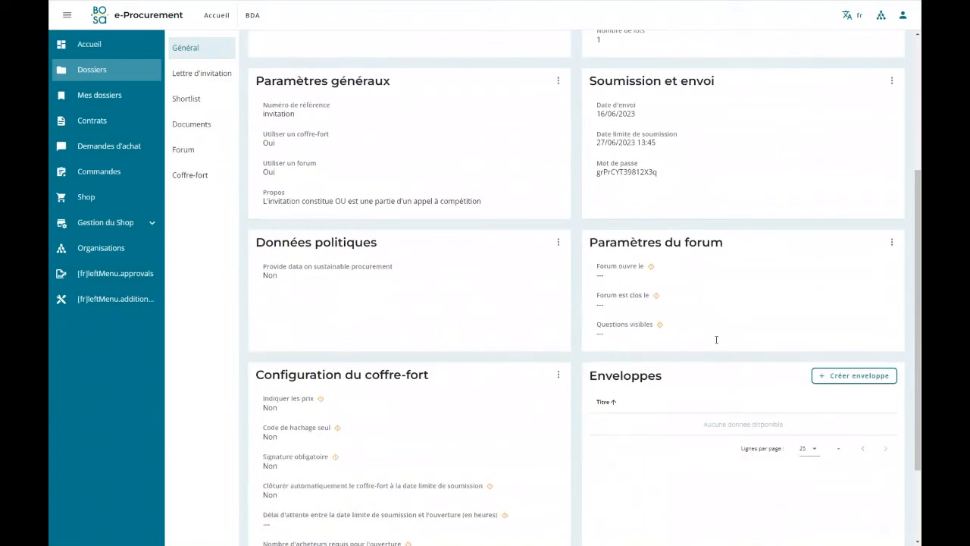
pyautogui.click(892, 242)
pyautogui.click(855, 251)
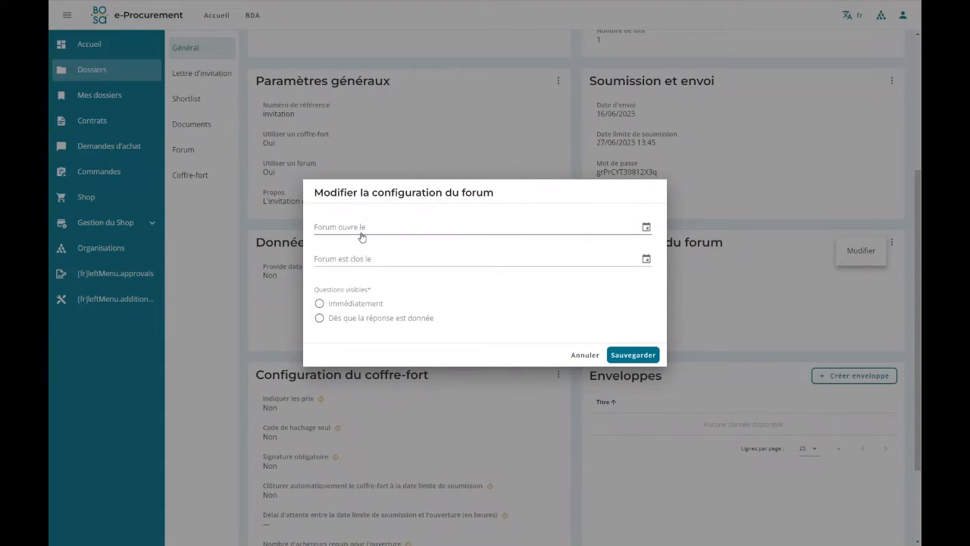
pyautogui.click(350, 235)
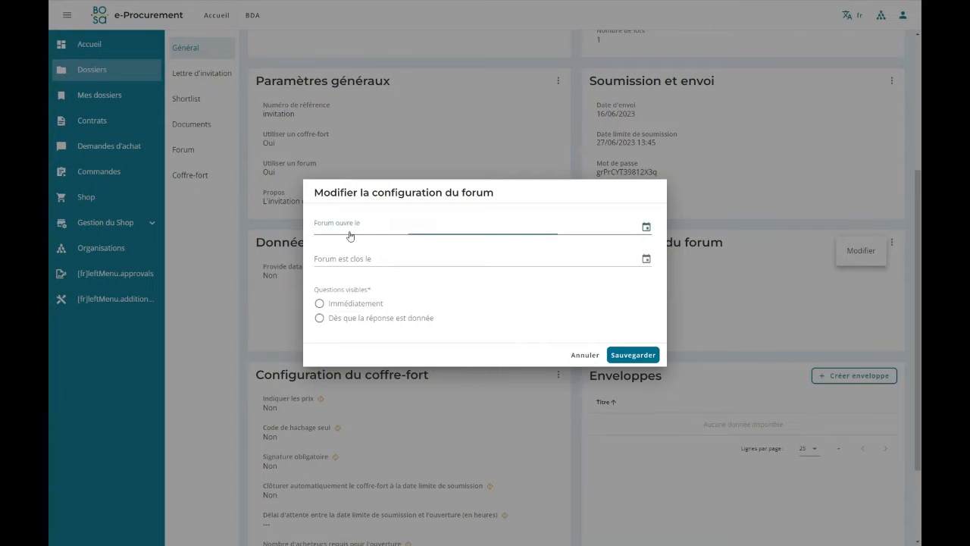
pyautogui.click(502, 287)
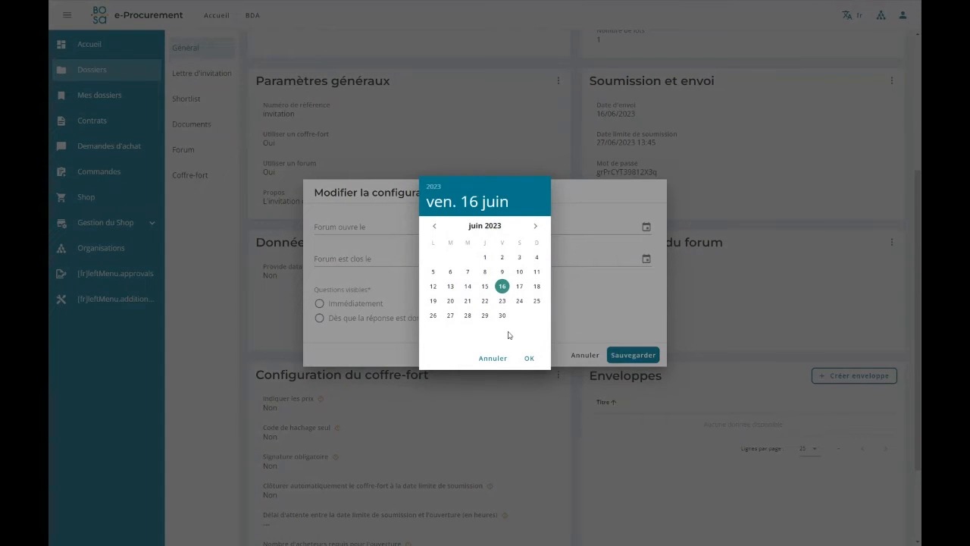
pyautogui.click(529, 358)
# Set the forum's closing date to 26/06/2023 and question visibility to "Dès que la réponse est donnée", and save the configuration.
pyautogui.click(358, 261)
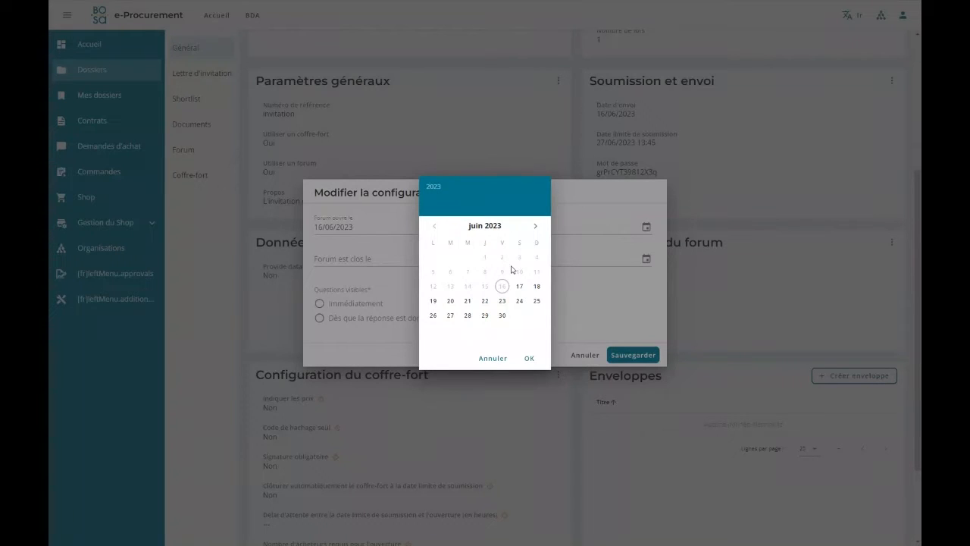
pyautogui.click(435, 321)
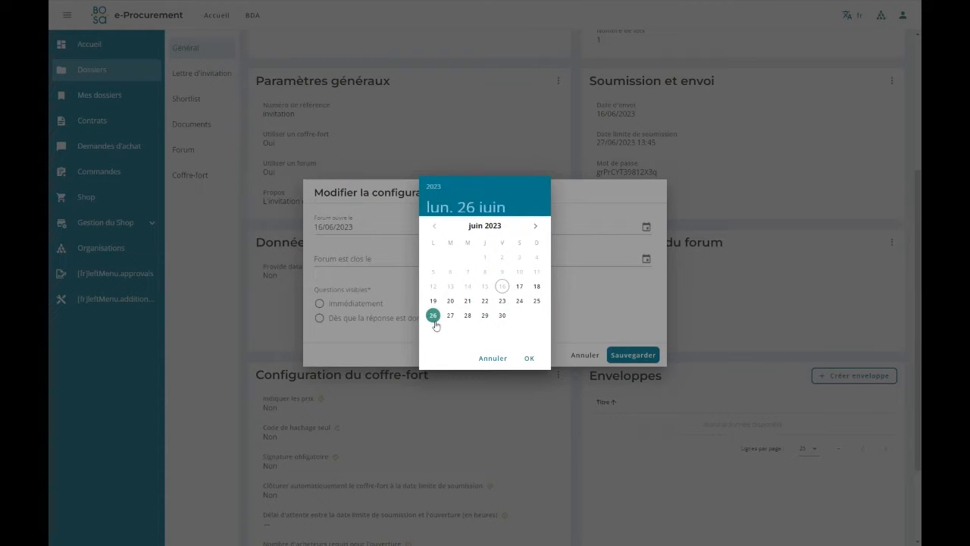
pyautogui.click(529, 358)
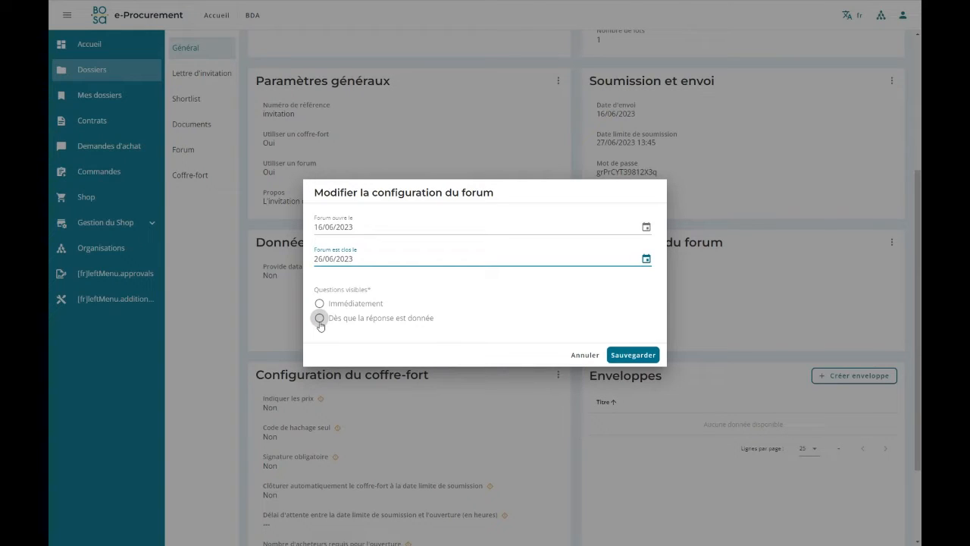
pyautogui.click(319, 319)
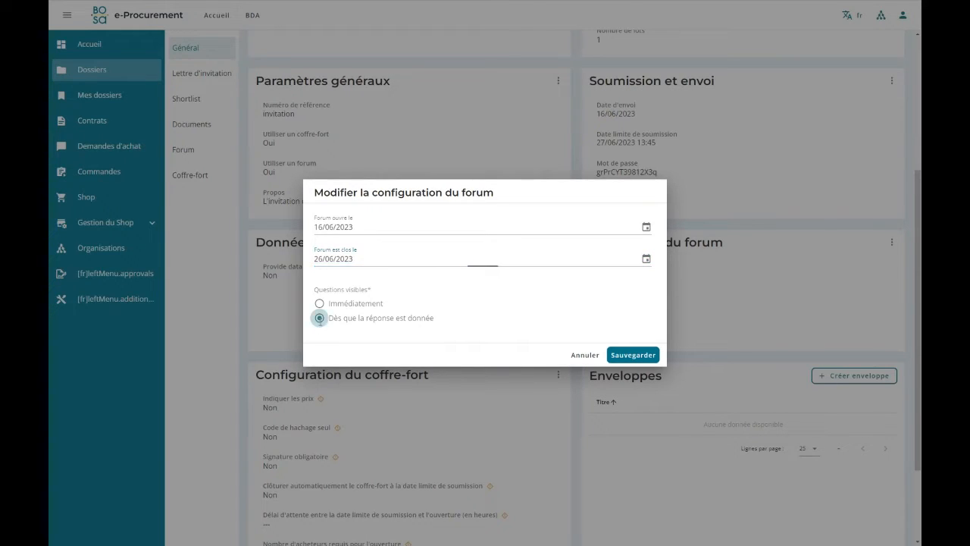
pyautogui.click(639, 355)
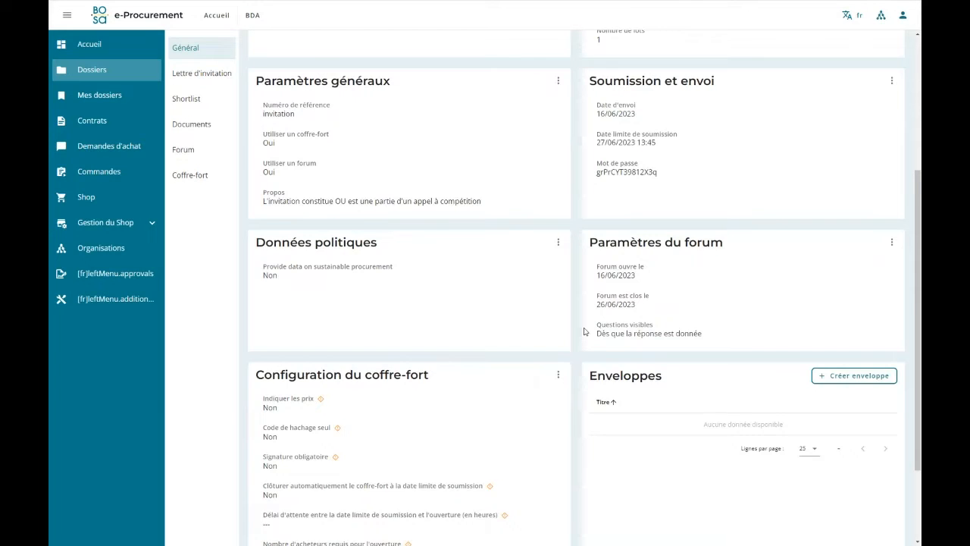
# Configure the coffre-fort with no prices or hash-only code, mandatory signature, automatic closing, 0 hours' waiting time and 1 required buyer, and save.
pyautogui.scroll(-1, 557, 326)
pyautogui.scroll(-1, 554, 326)
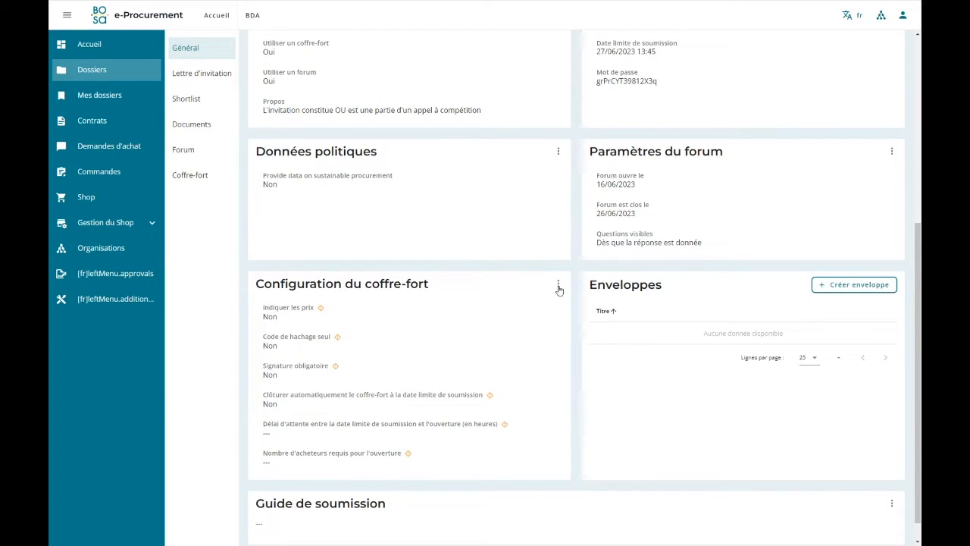
pyautogui.click(559, 284)
pyautogui.click(531, 292)
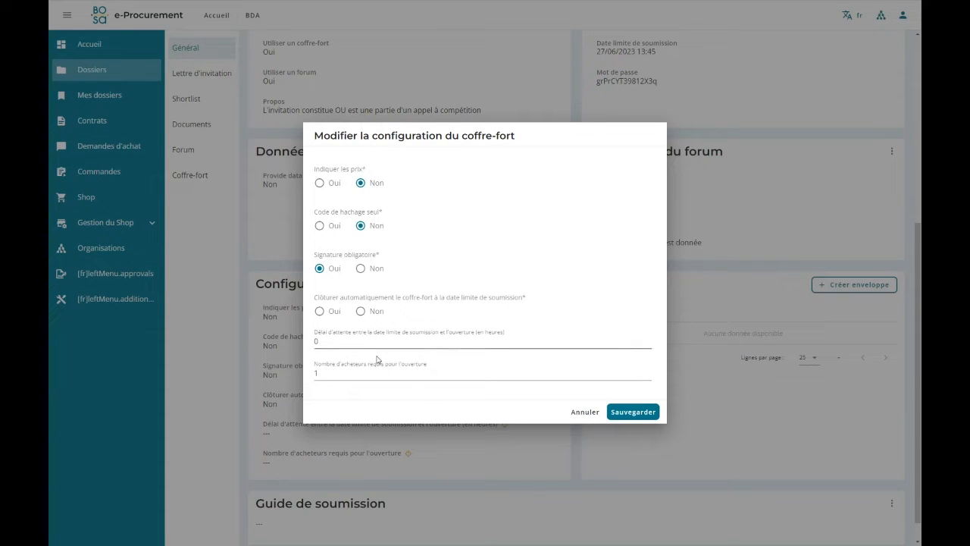
pyautogui.click(320, 312)
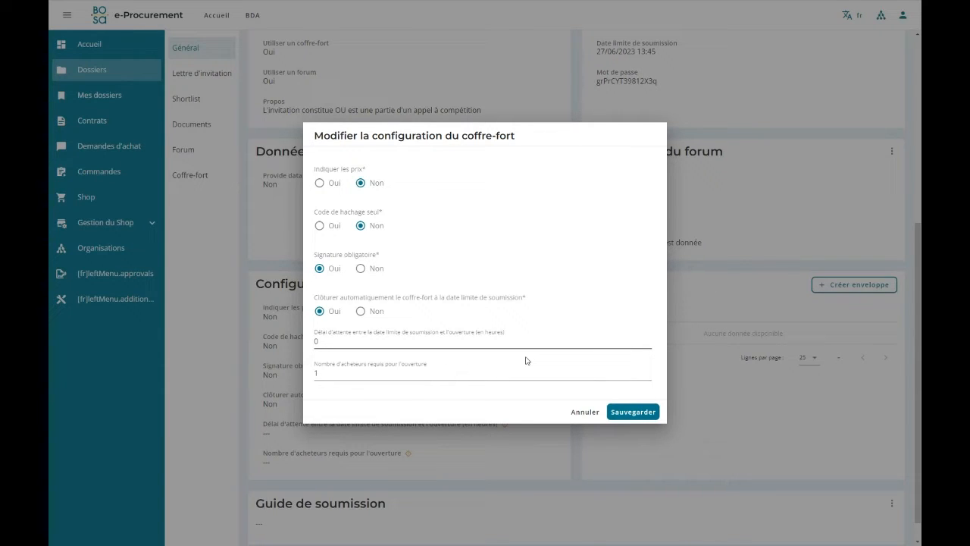
pyautogui.click(626, 413)
# Review the completed invitation parameters and rerun the submission validation to check for remaining issues.
pyautogui.scroll(-1, 611, 368)
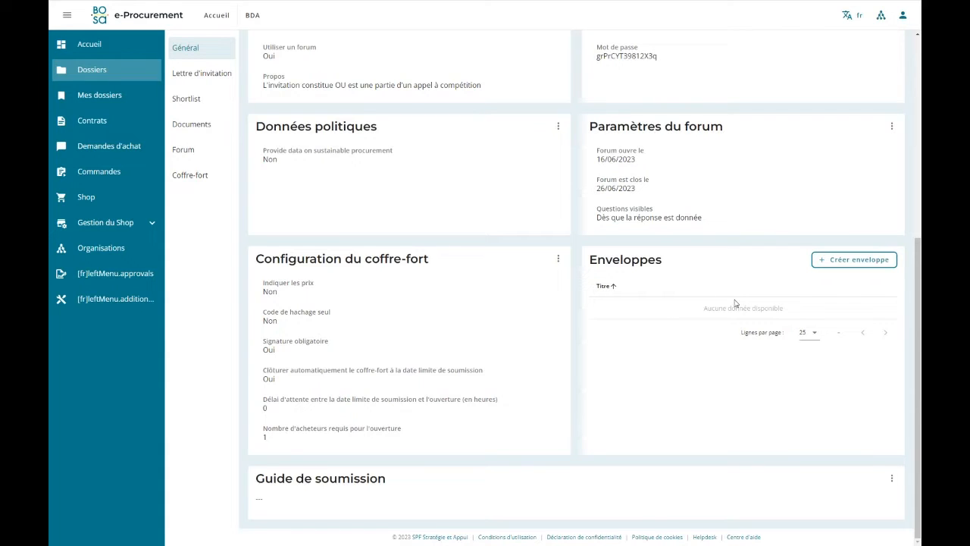
pyautogui.scroll(5, 318, 259)
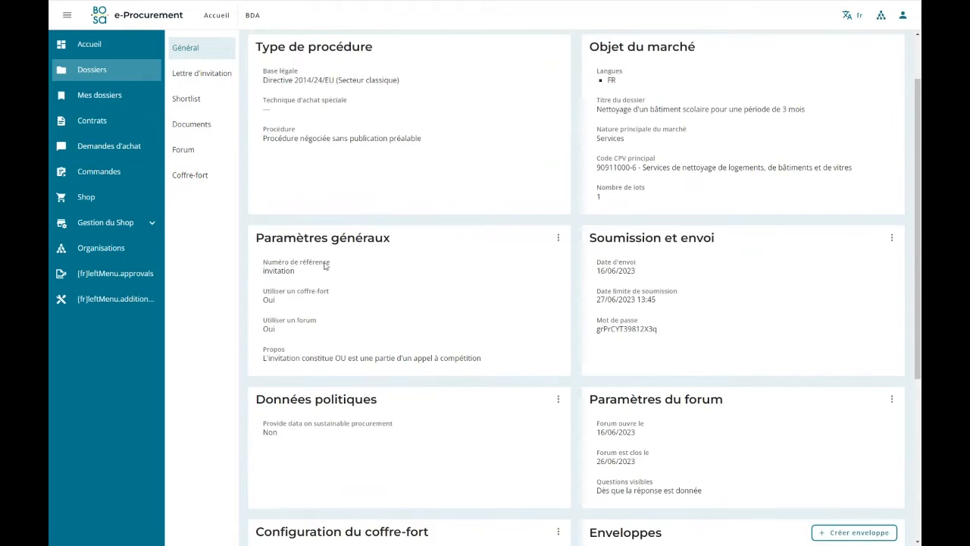
pyautogui.scroll(-5, 402, 249)
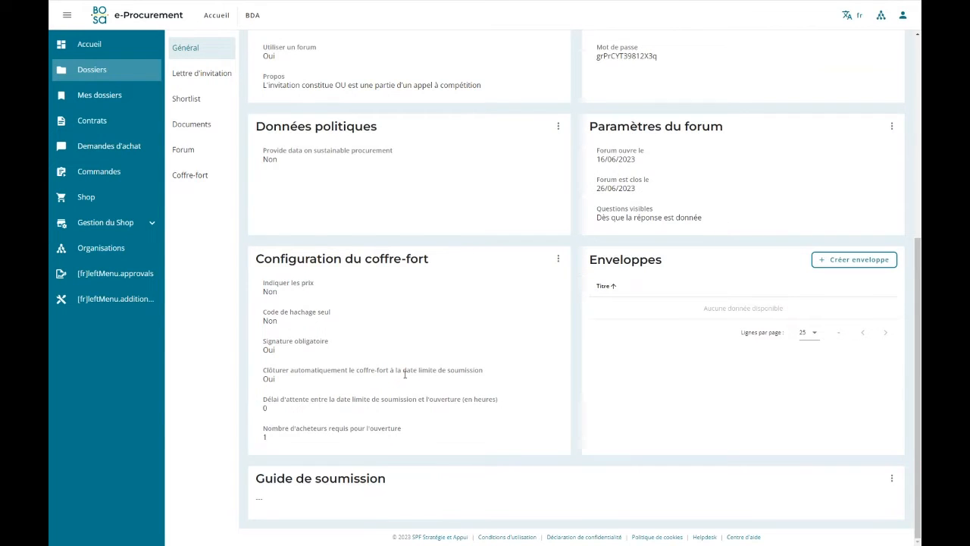
pyautogui.scroll(3, 405, 373)
pyautogui.scroll(2, 404, 373)
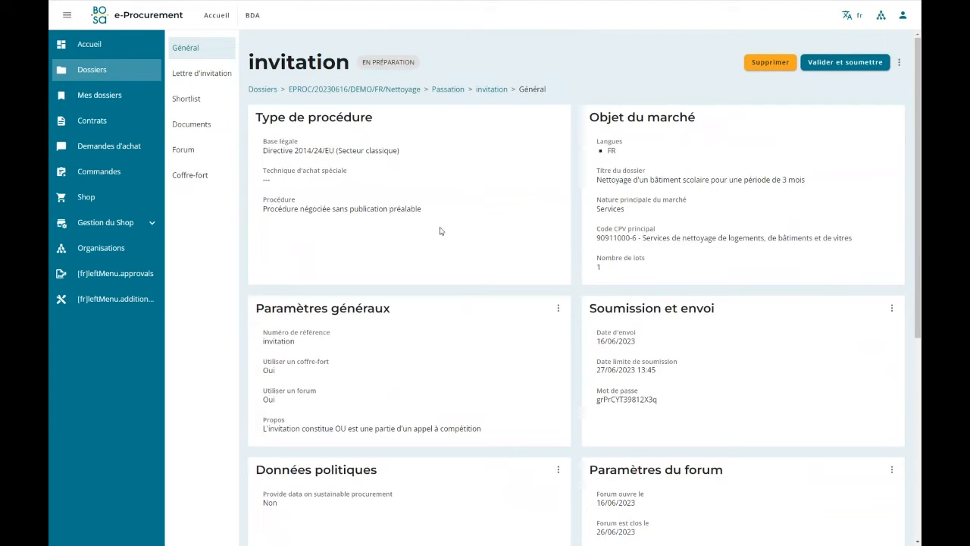
pyautogui.click(837, 65)
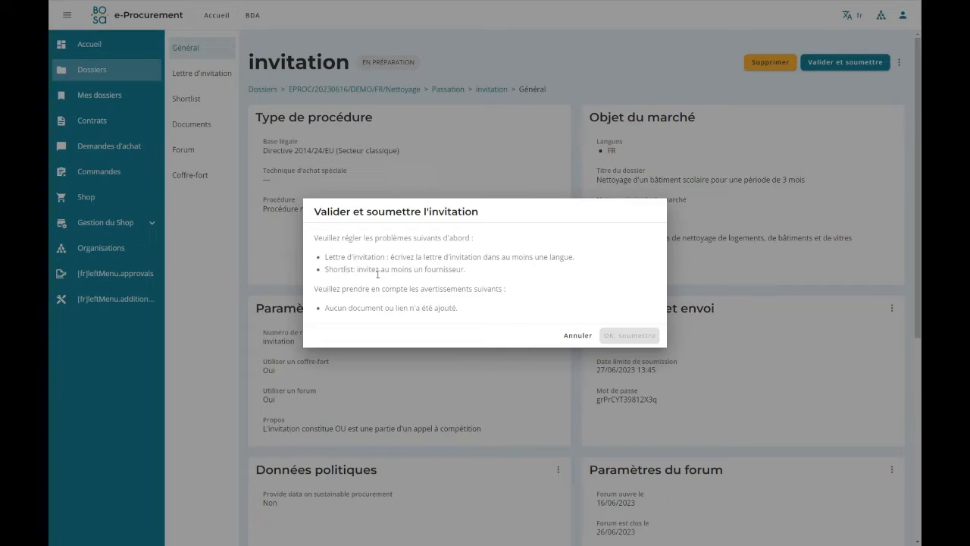
pyautogui.click(573, 334)
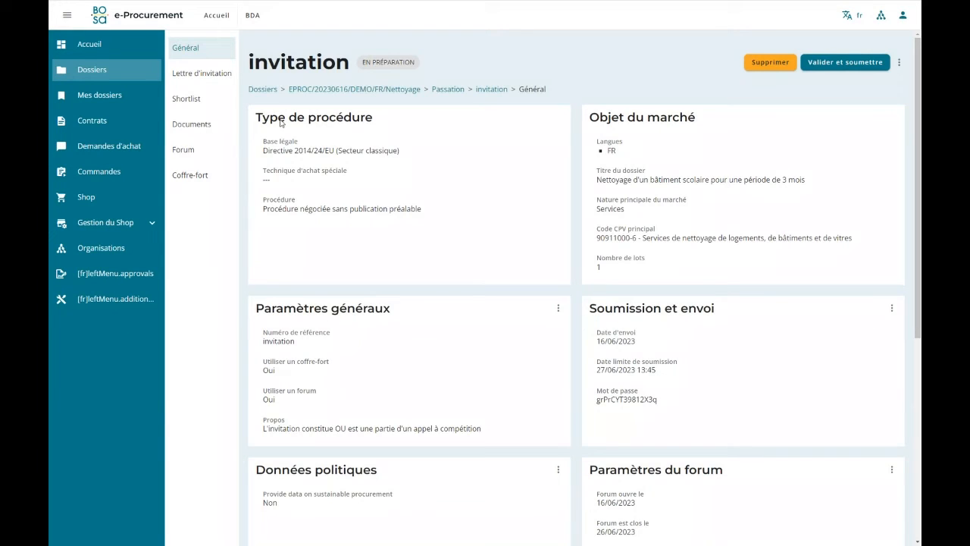
# Edit the invitation letter and paste the prepared French text inviting offers for cleaning the municipal school from September to November 2023.
pyautogui.click(204, 73)
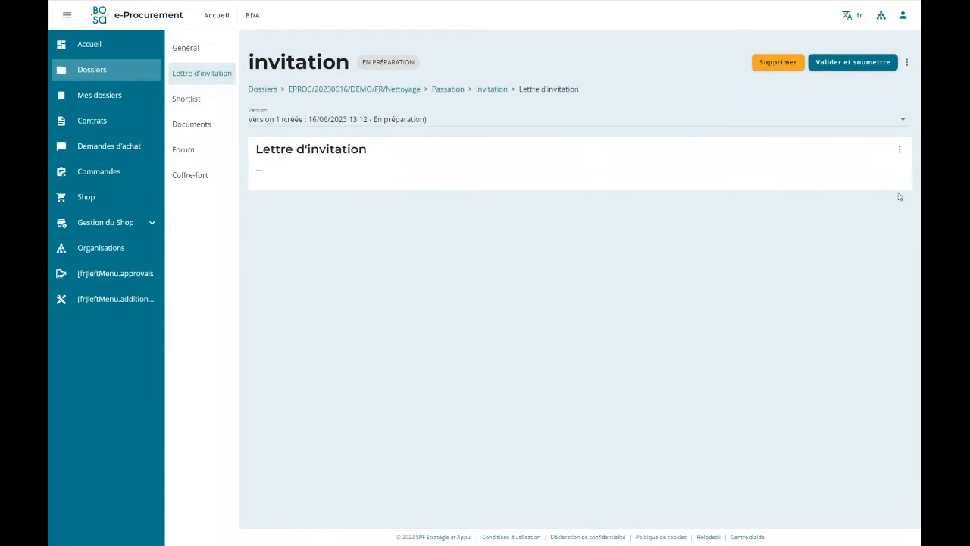
pyautogui.click(901, 152)
pyautogui.click(866, 158)
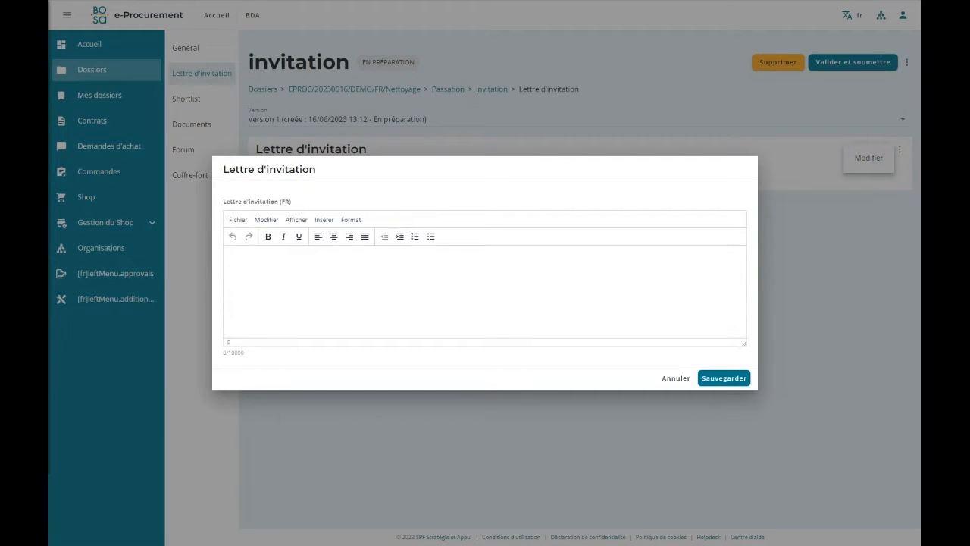
pyautogui.click(303, 270)
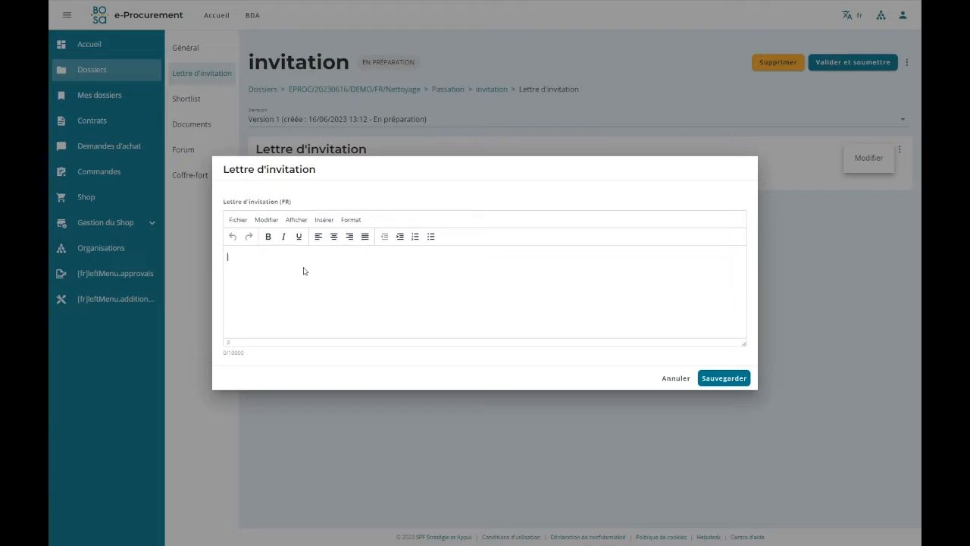
pyautogui.write("Madame, Monsieur, Par la présente, nous vous invitons à soumettre une offre pour le marché suivant : nettoyage de l'école municipale pour une période de 3 mois (septembre 2023 à novembre 2023). Le lien et le mot de passe vous permettront d'accéder à l'invitation sur la plateforme e-Procurement, où vous pourrez télécharger le cahier des charges et soumettre votre offre. Les offres ne peuvent être soumises que via cette plateforme. La date limite de soumission est le vendredi XX juin 2023 à XXhXX. Bien à vous, l'adjudicateur")
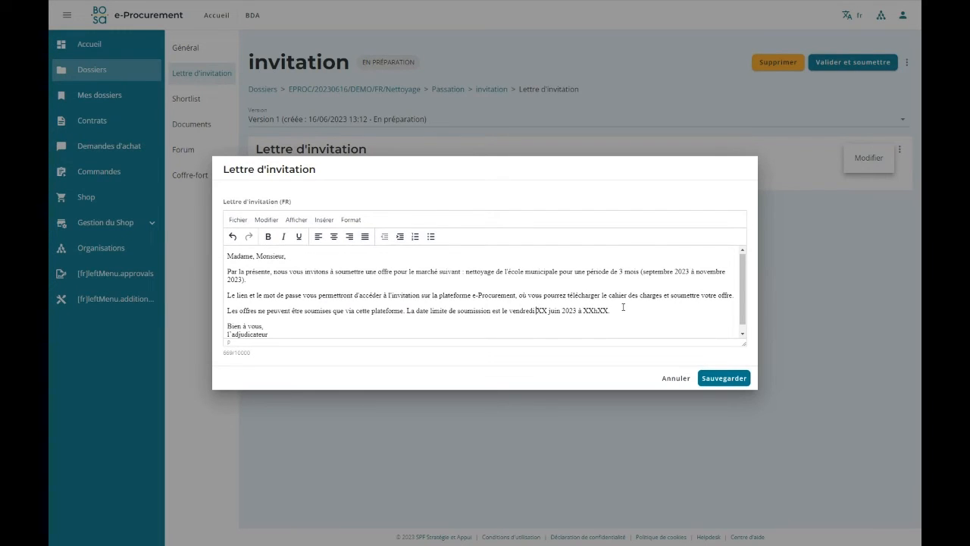
# Replace the placeholders in the letter's submission deadline with day 27 and hour 13, and save the letter.
pyautogui.press('Delete')
pyautogui.press('Delete')
pyautogui.write('27')
pyautogui.moveTo(580, 310); pyautogui.dragTo(590, 310)
pyautogui.write('13')
pyautogui.click(725, 378)
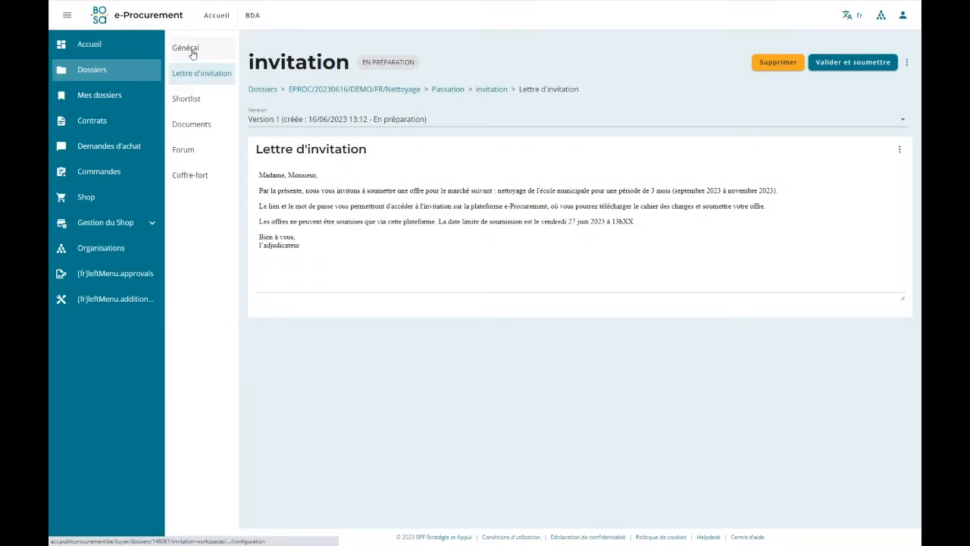
# Check the deadline in the general parameters, set the letter's deadline minutes to 45, and save the letter.
pyautogui.click(189, 50)
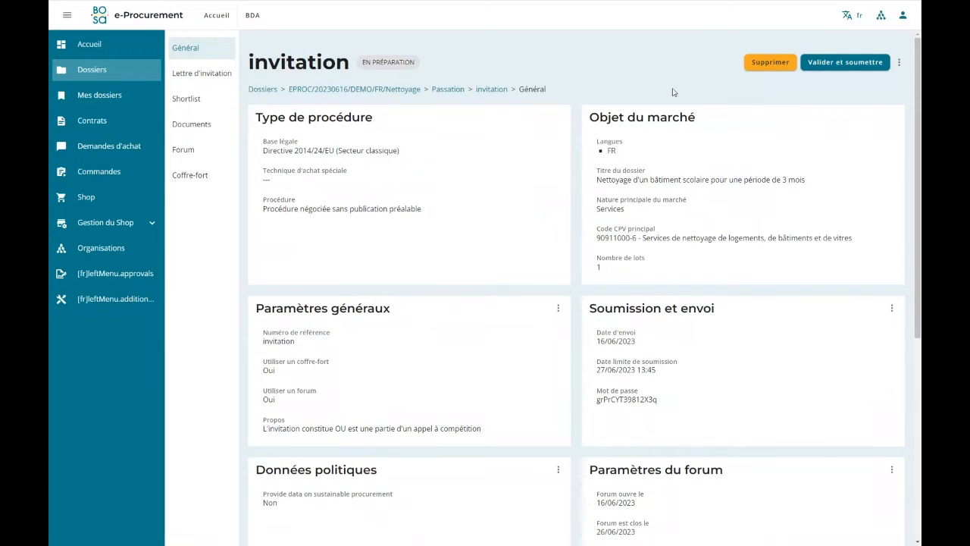
pyautogui.click(212, 77)
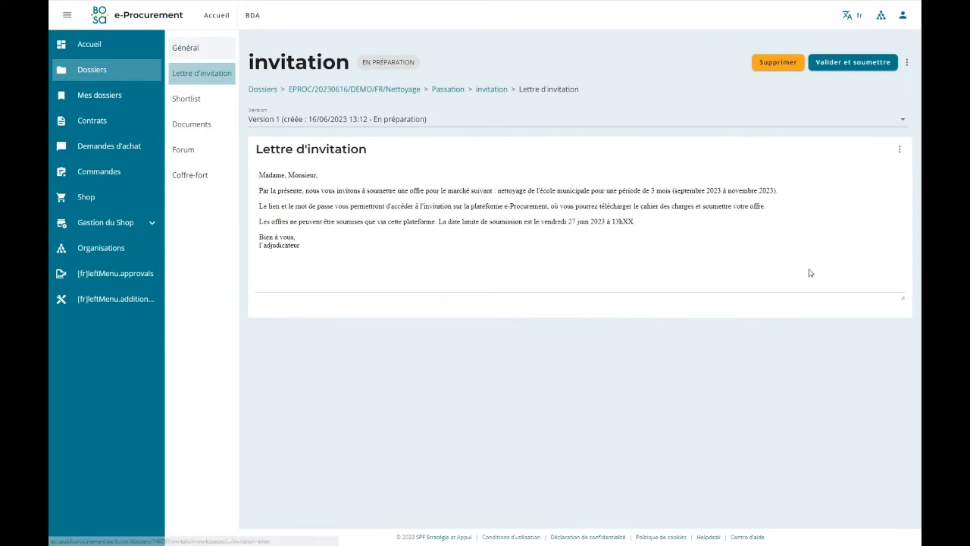
pyautogui.click(897, 150)
pyautogui.click(868, 157)
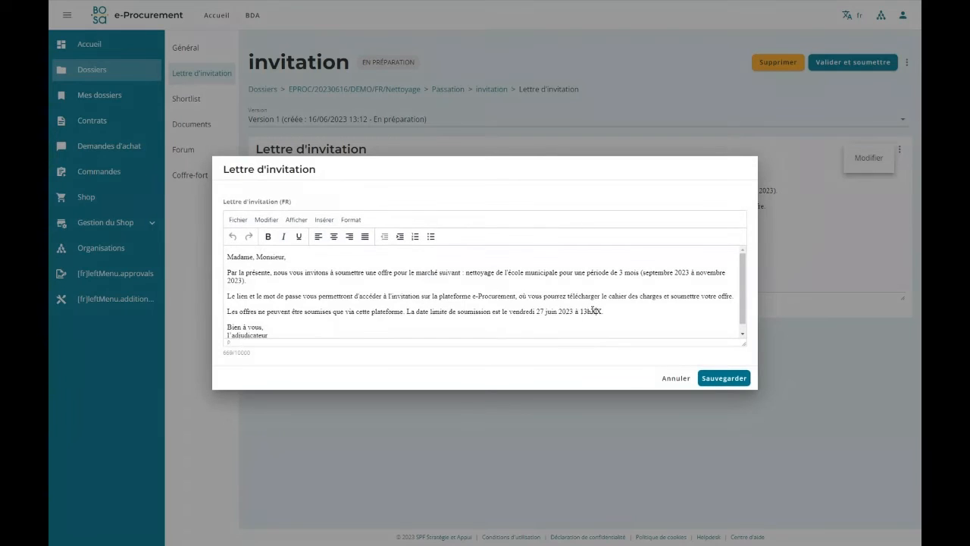
pyautogui.moveTo(591, 311); pyautogui.dragTo(603, 311)
pyautogui.write('45')
pyautogui.click(722, 377)
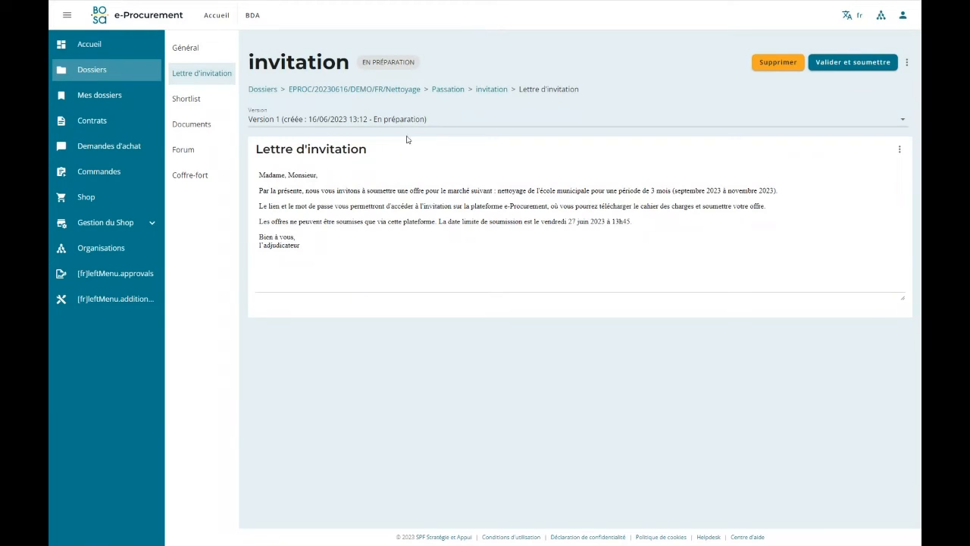
# Open the invitation's shortlist of companies.
pyautogui.click(200, 99)
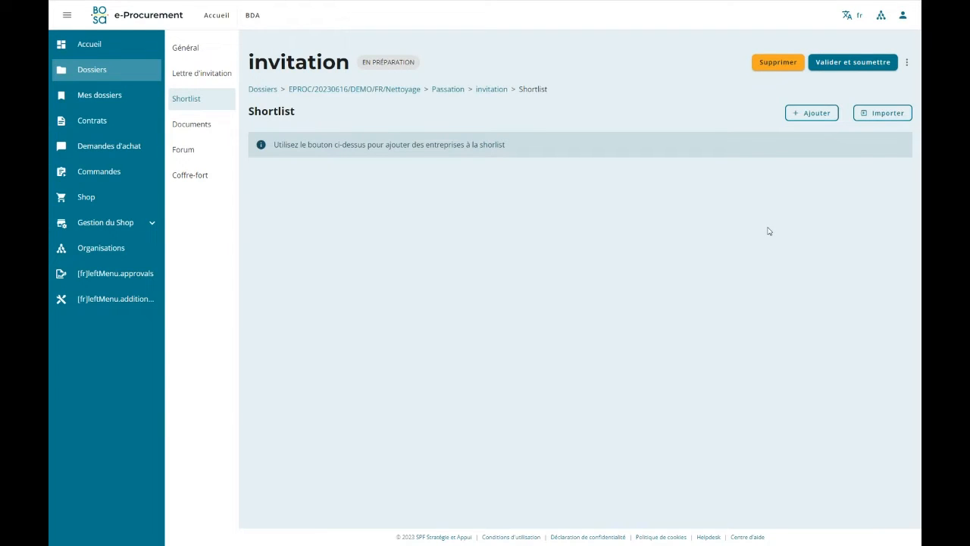
pyautogui.click(802, 108)
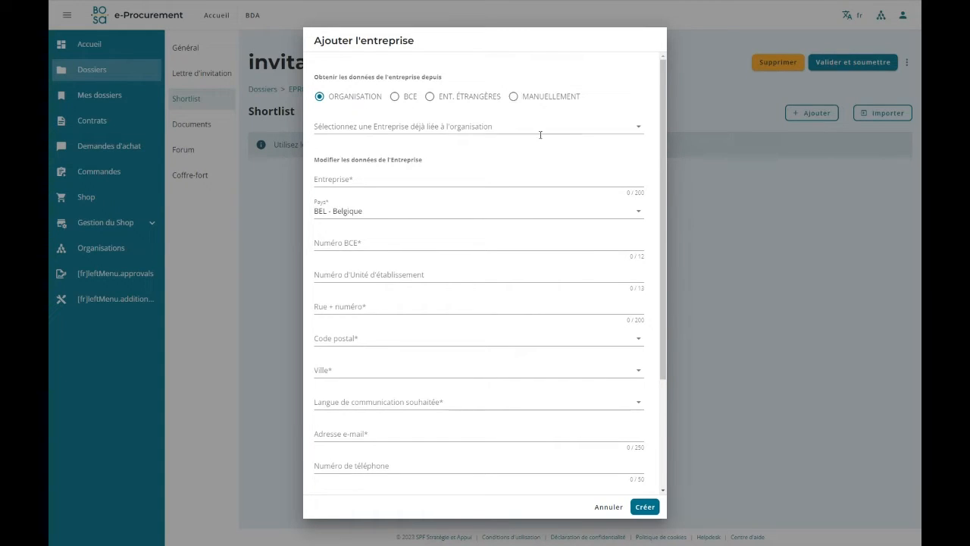
pyautogui.click(513, 96)
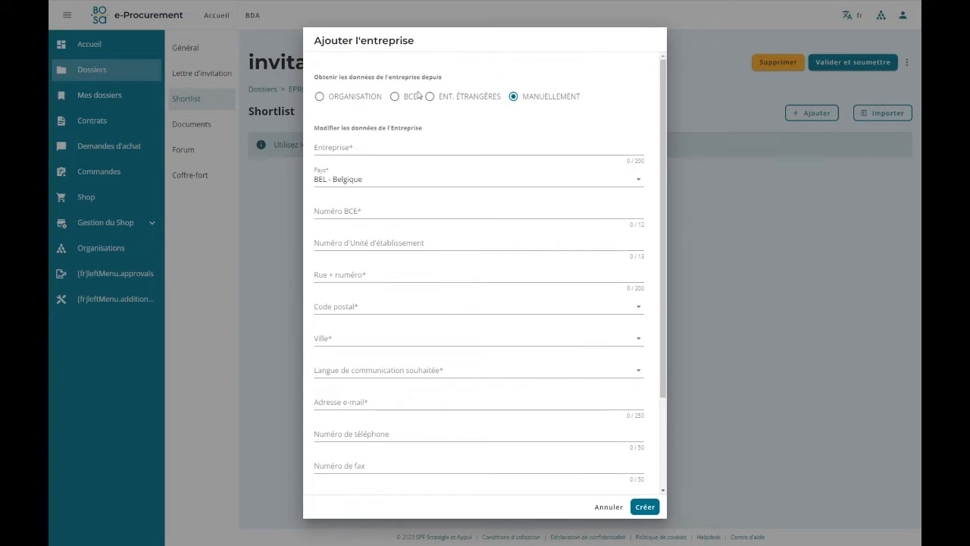
pyautogui.click(393, 98)
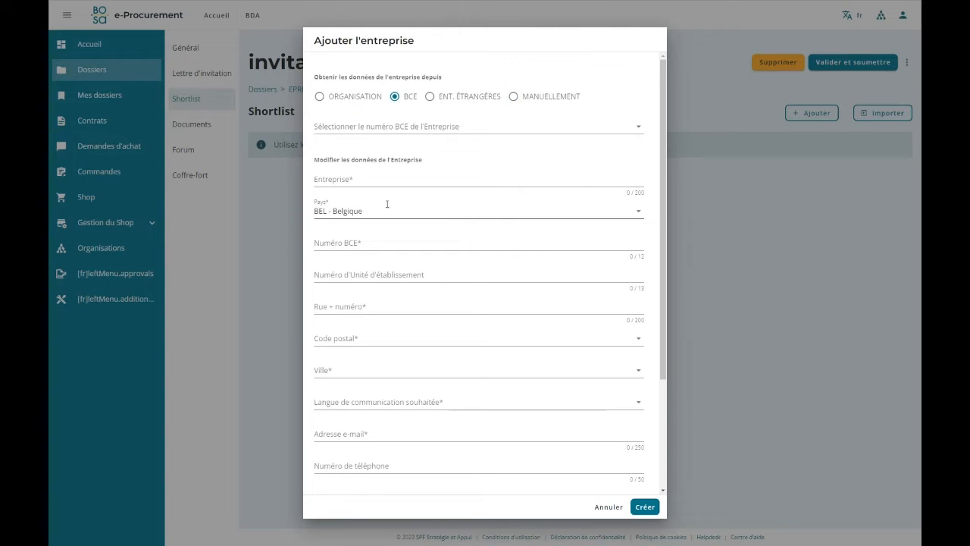
pyautogui.click(361, 126)
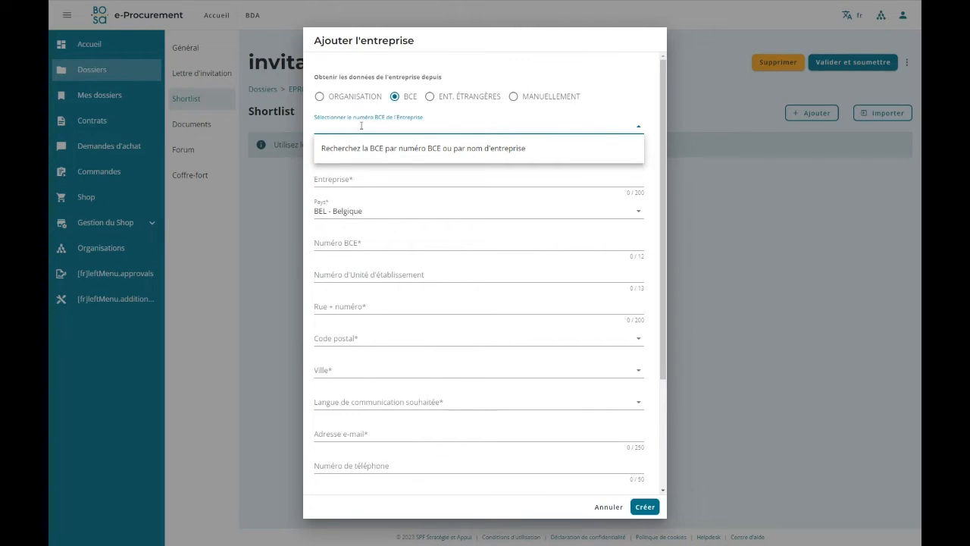
pyautogui.write('netto')
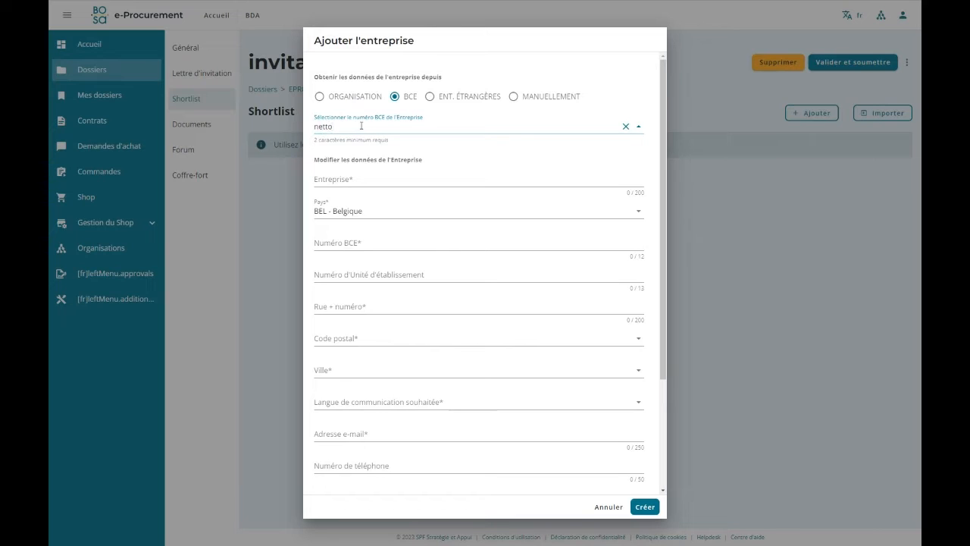
pyautogui.write('yage')
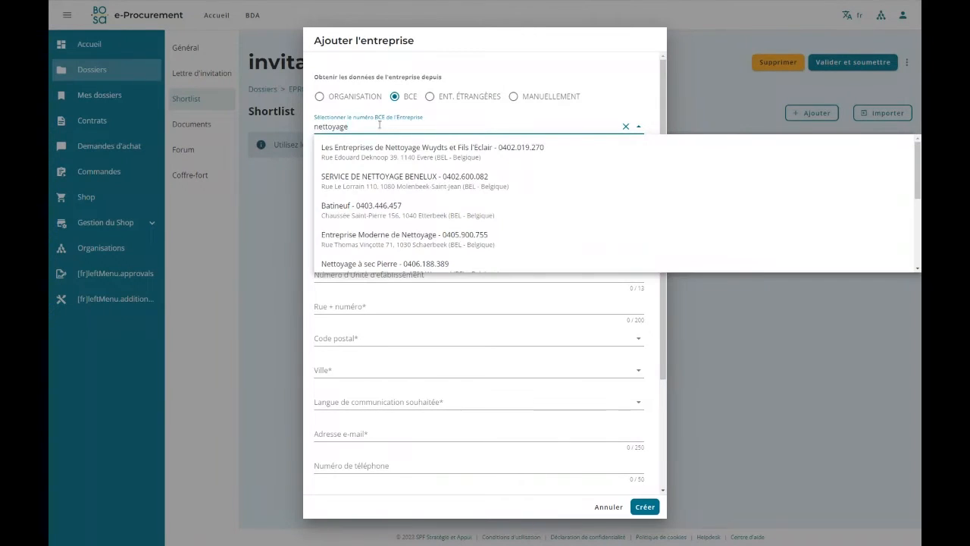
pyautogui.scroll(-1, 485, 165)
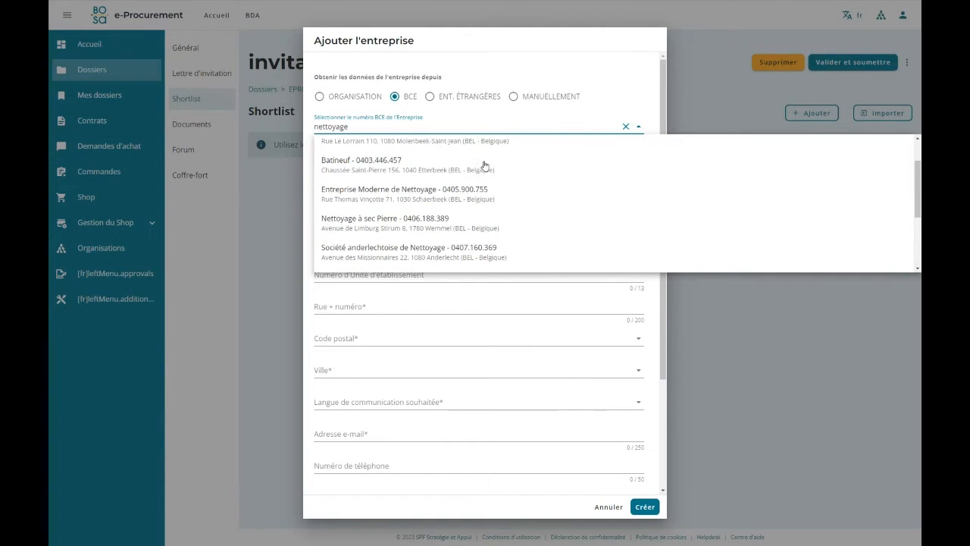
pyautogui.scroll(-2, 484, 166)
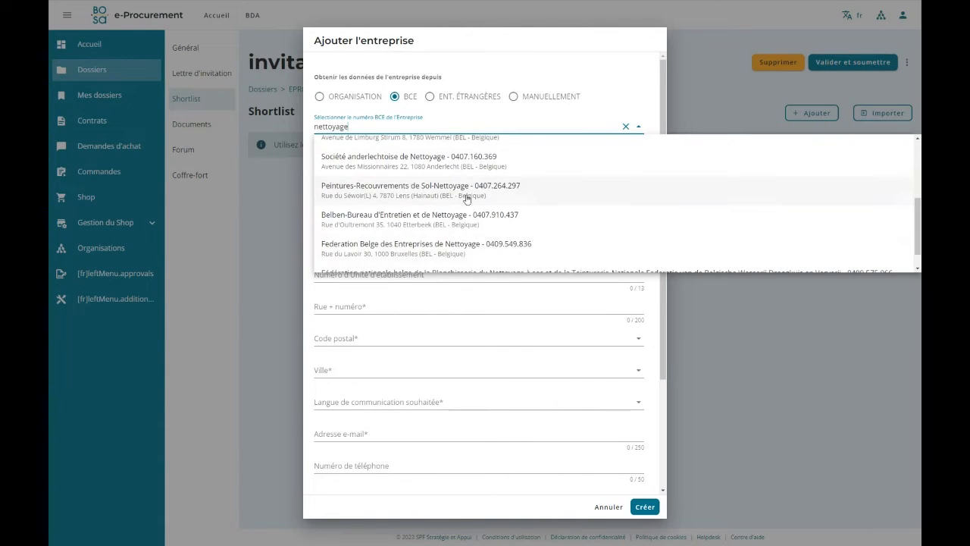
pyautogui.click(505, 217)
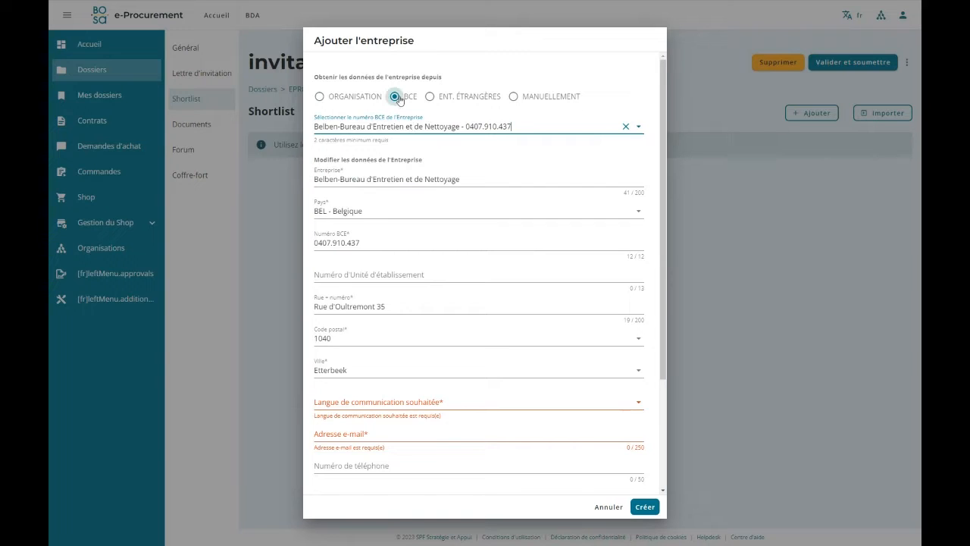
pyautogui.click(609, 506)
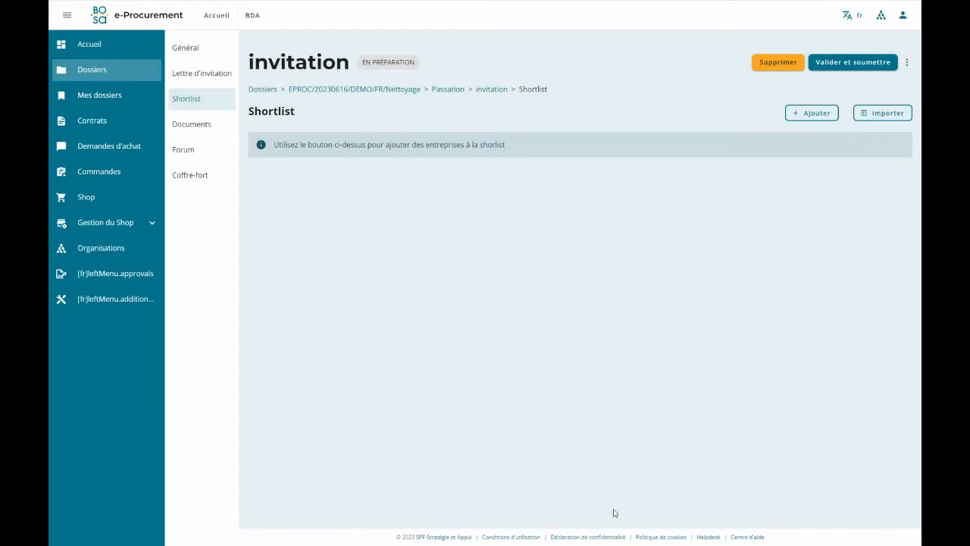
# Start adding a shortlist company from the BCE, search for "nettoyage" and select Entreprise Moderne de Nettoyage.
pyautogui.click(810, 113)
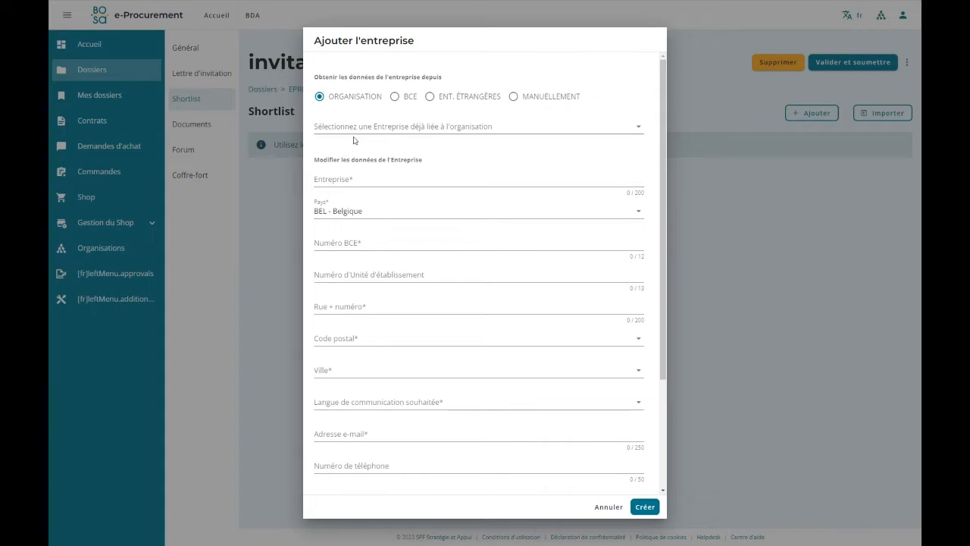
pyautogui.click(611, 124)
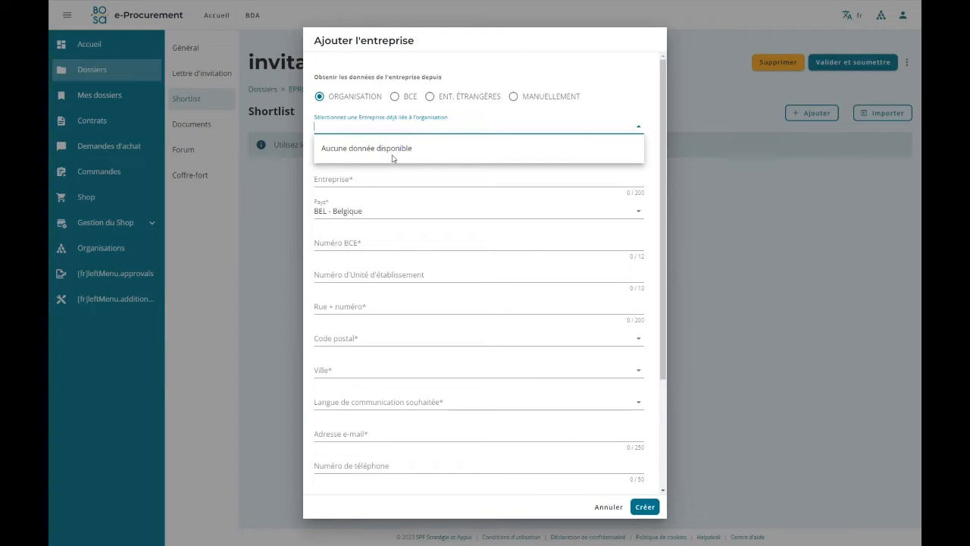
pyautogui.click(394, 97)
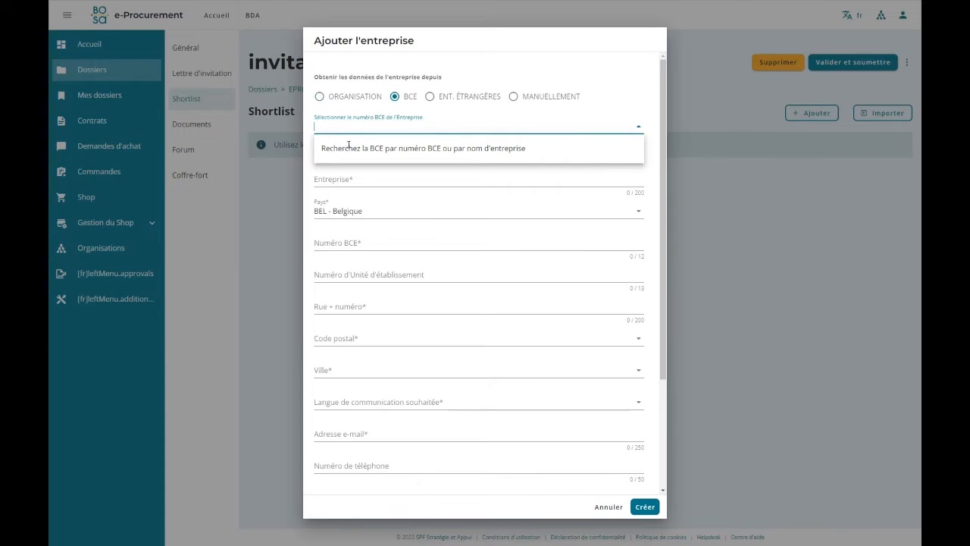
pyautogui.write('bex')
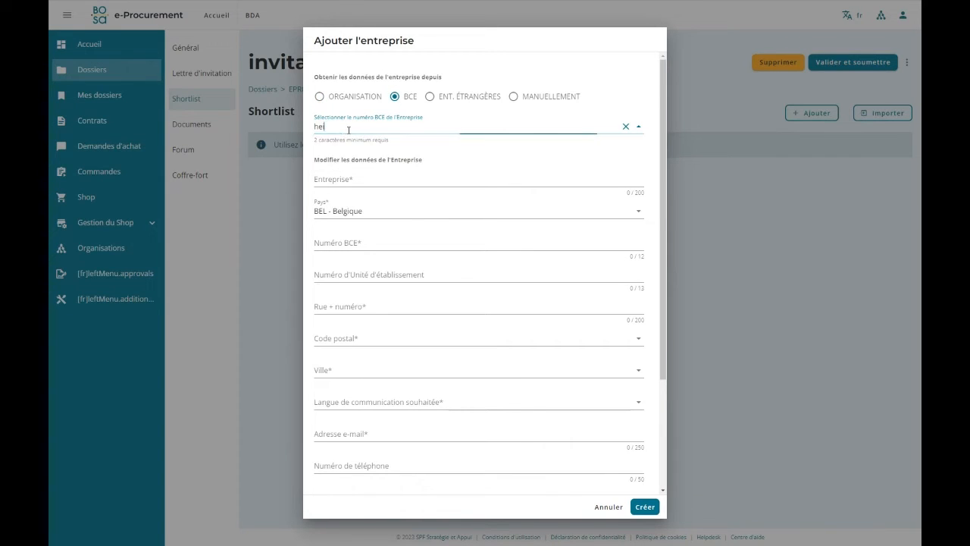
pyautogui.press('BackSpace')
pyautogui.press('BackSpace')
pyautogui.press('BackSpace')
pyautogui.write('nettoyage')
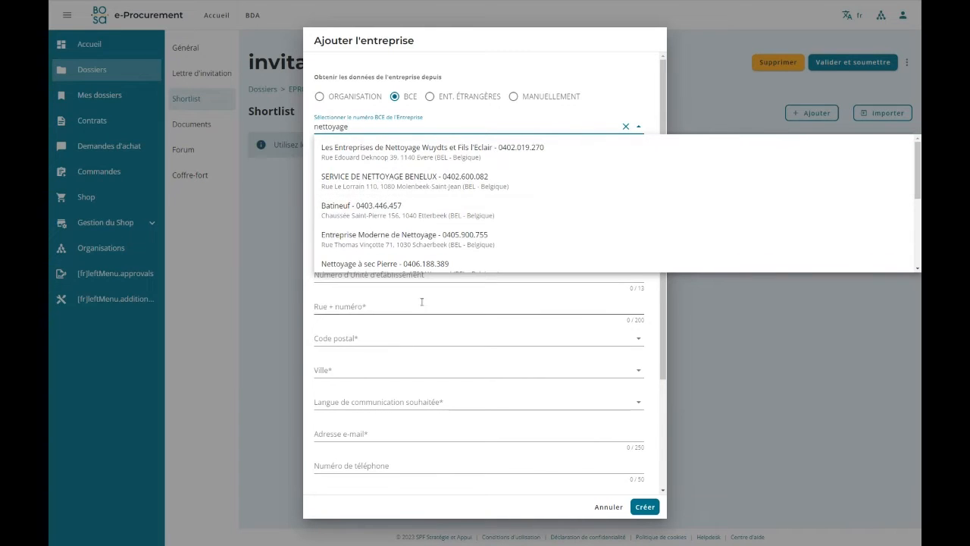
pyautogui.click(408, 252)
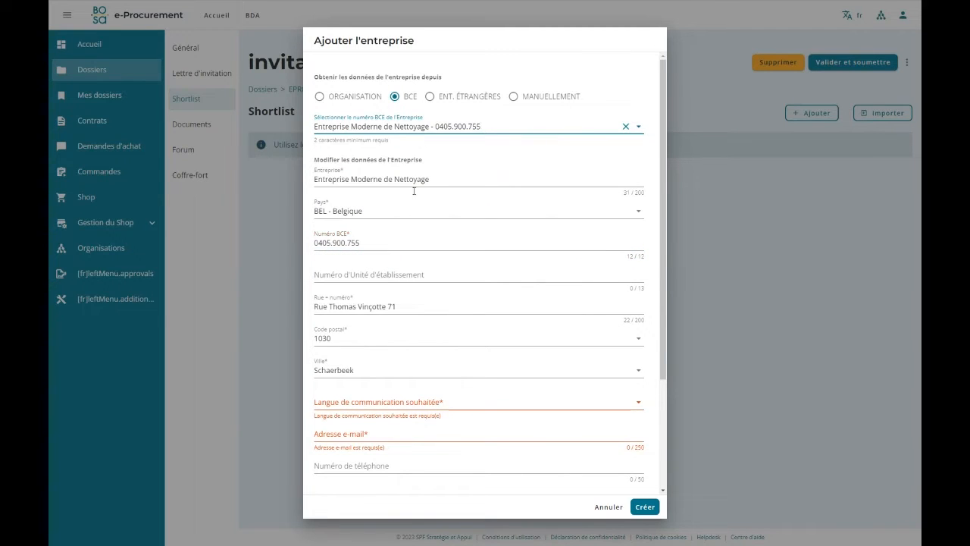
# Set the company's communication language to FR, fill in its e-mail address, enable "Sauvegarder pour plus tard", and create it with the proposed alias.
pyautogui.click(354, 402)
pyautogui.click(342, 431)
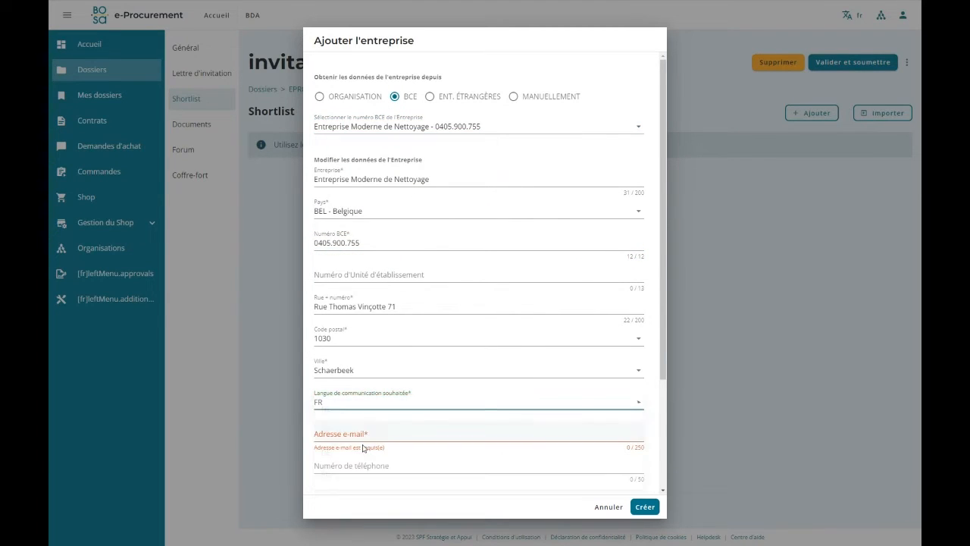
pyautogui.click(367, 432)
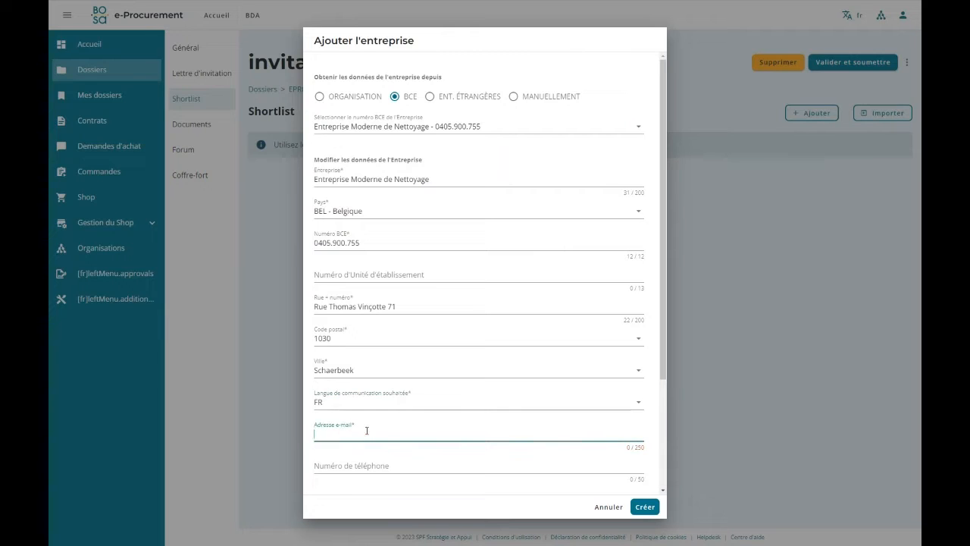
pyautogui.write('infofake@emn.eproc')
pyautogui.scroll(-2, 326, 428)
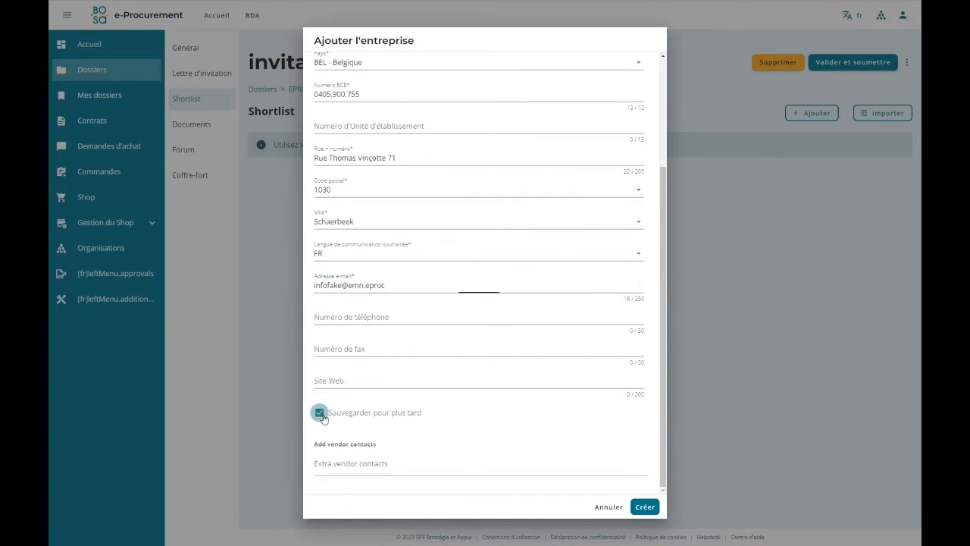
pyautogui.click(319, 413)
pyautogui.click(645, 506)
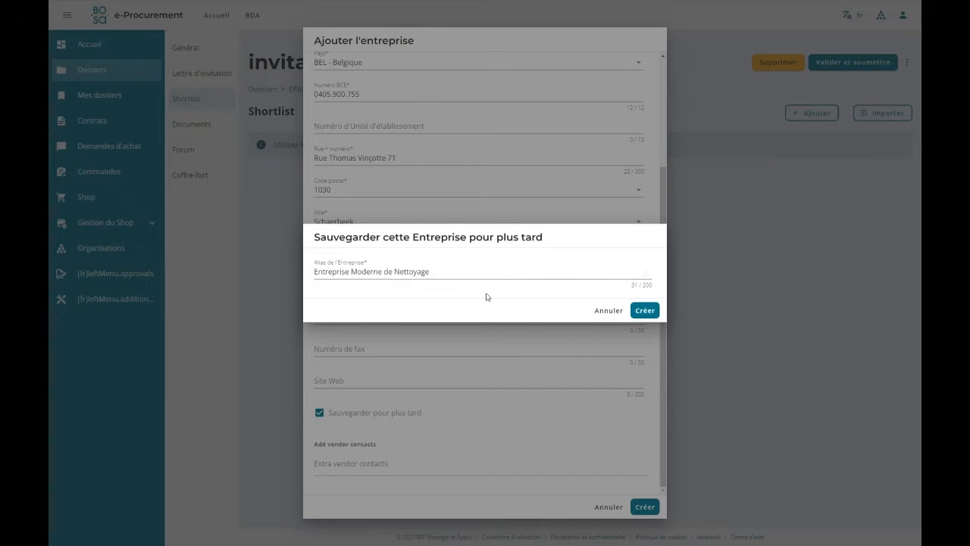
pyautogui.click(645, 311)
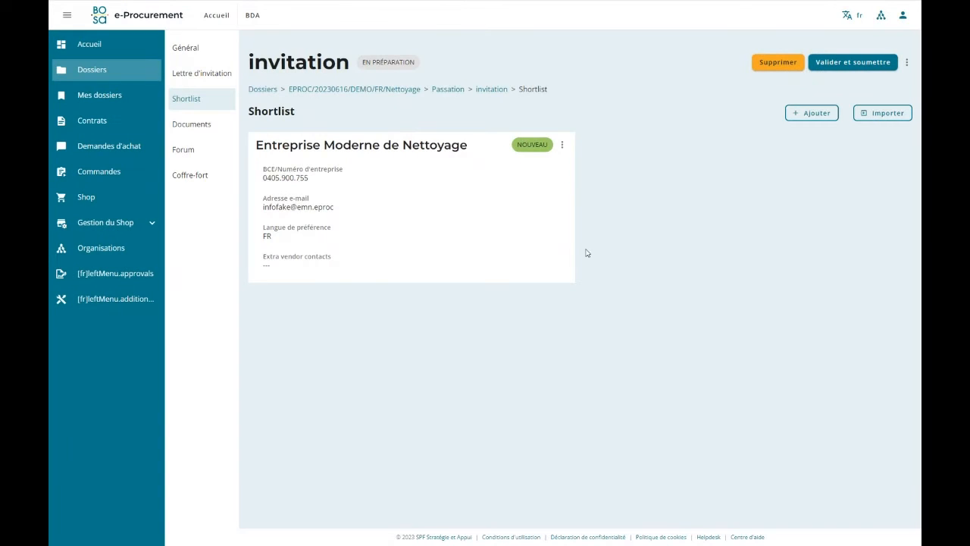
# Delete Entreprise Moderne de Nettoyage from the shortlist and confirm the removal.
pyautogui.click(561, 147)
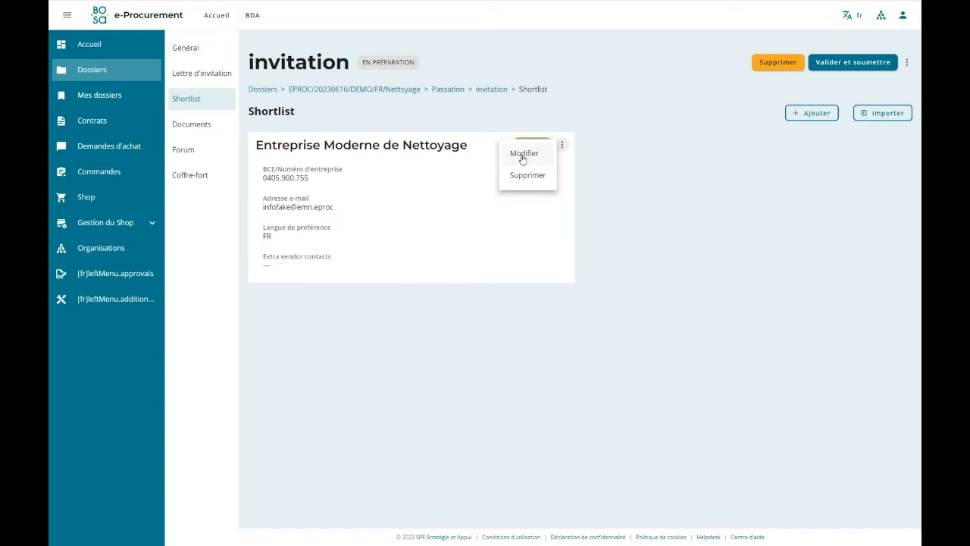
pyautogui.click(525, 176)
pyautogui.click(631, 307)
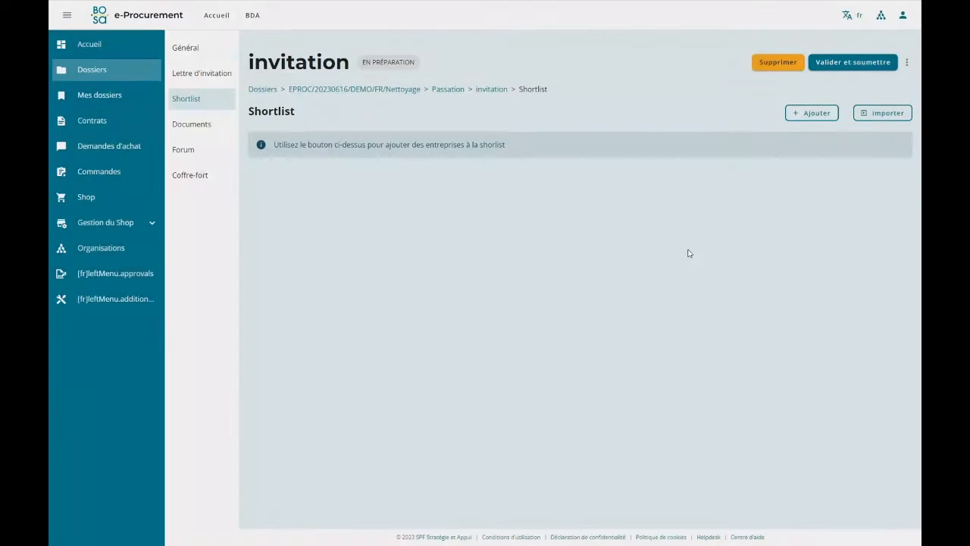
pyautogui.click(804, 114)
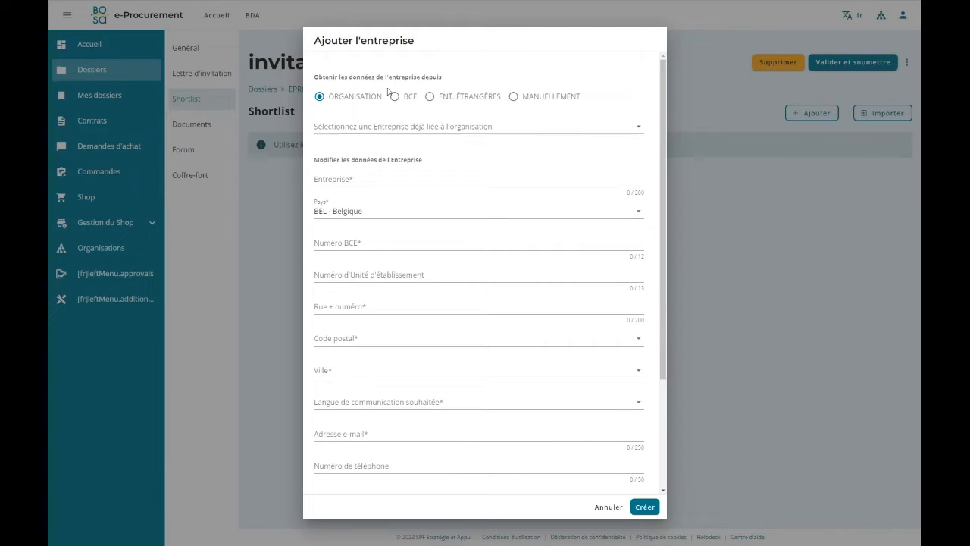
pyautogui.click(392, 127)
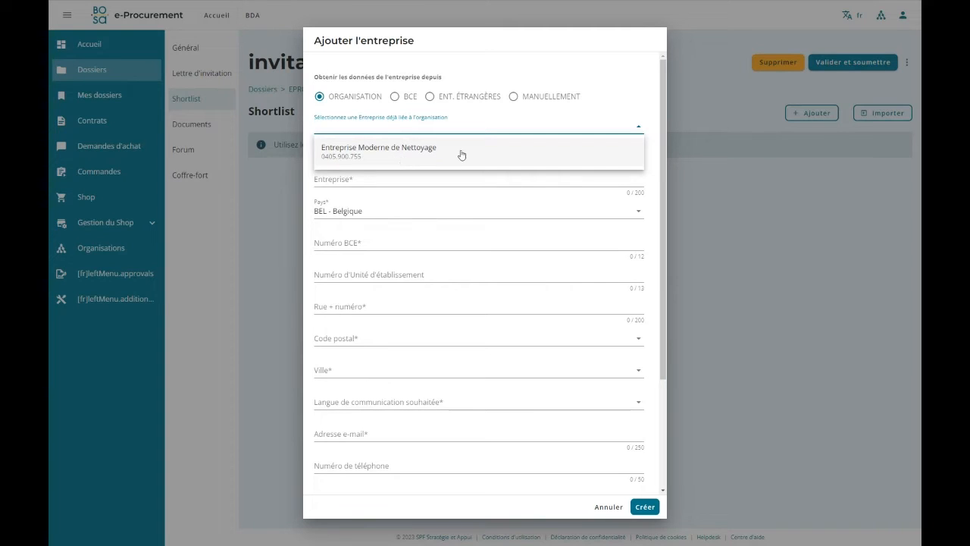
pyautogui.click(411, 156)
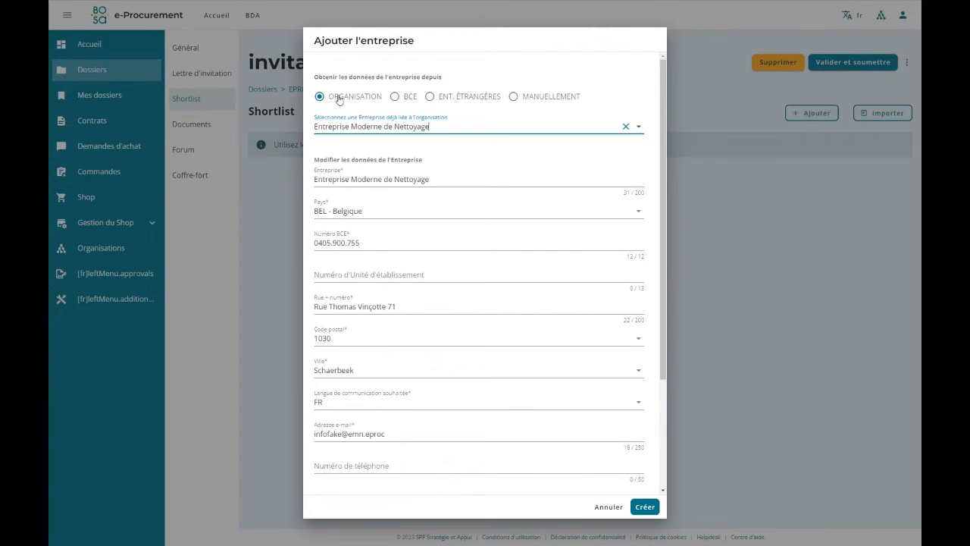
pyautogui.click(429, 102)
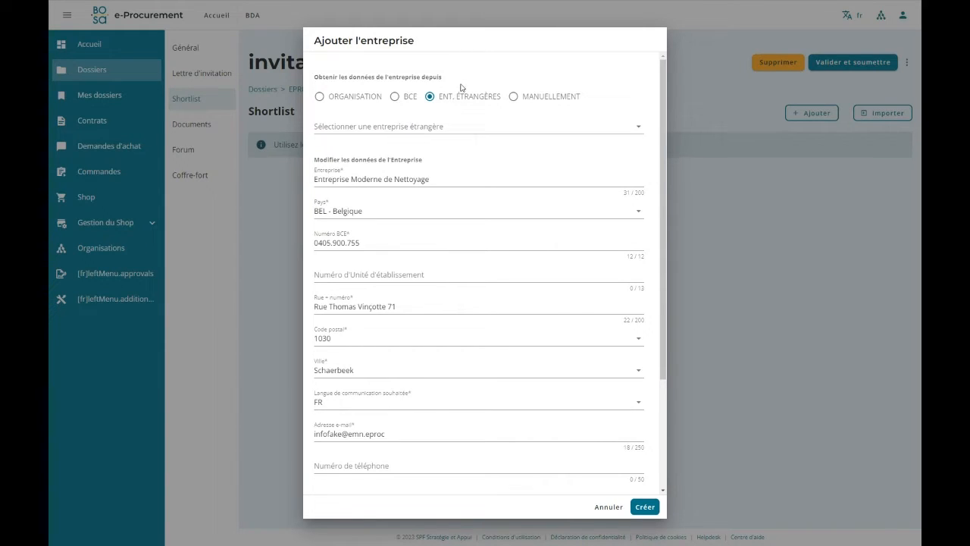
pyautogui.click(437, 128)
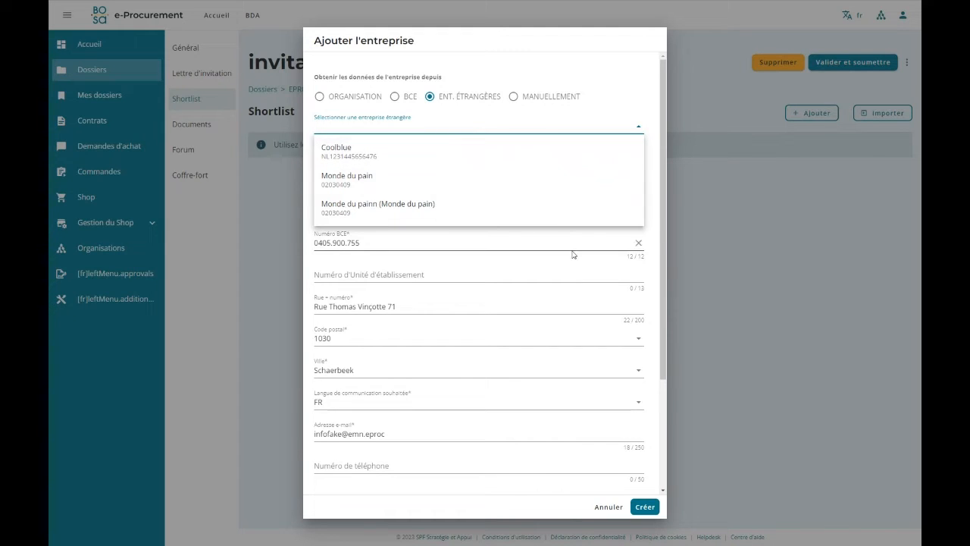
pyautogui.scroll(-2, 382, 450)
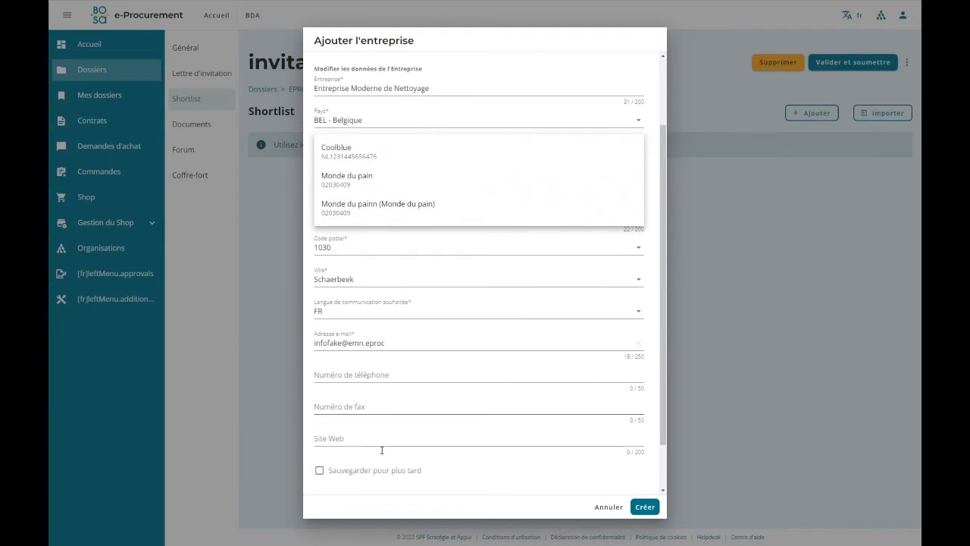
pyautogui.scroll(2, 402, 472)
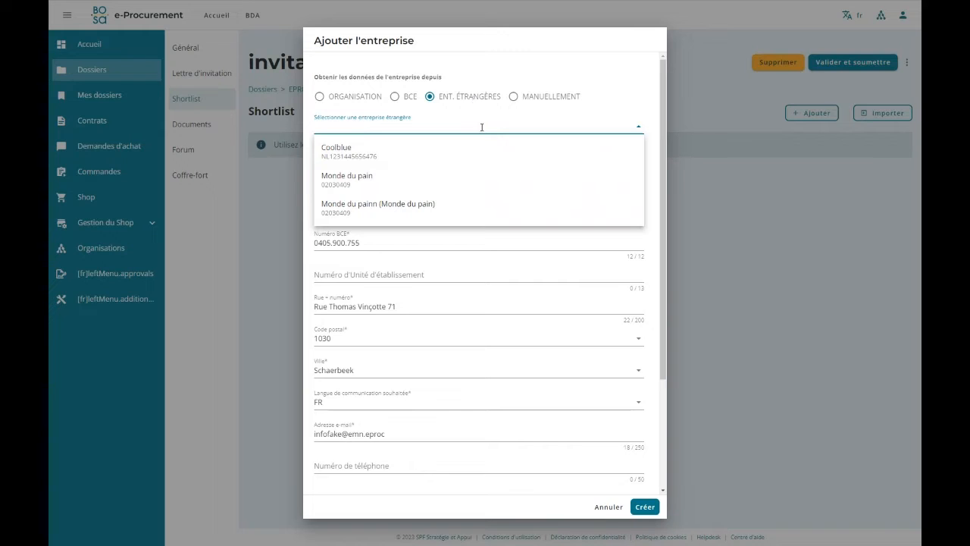
pyautogui.click(607, 506)
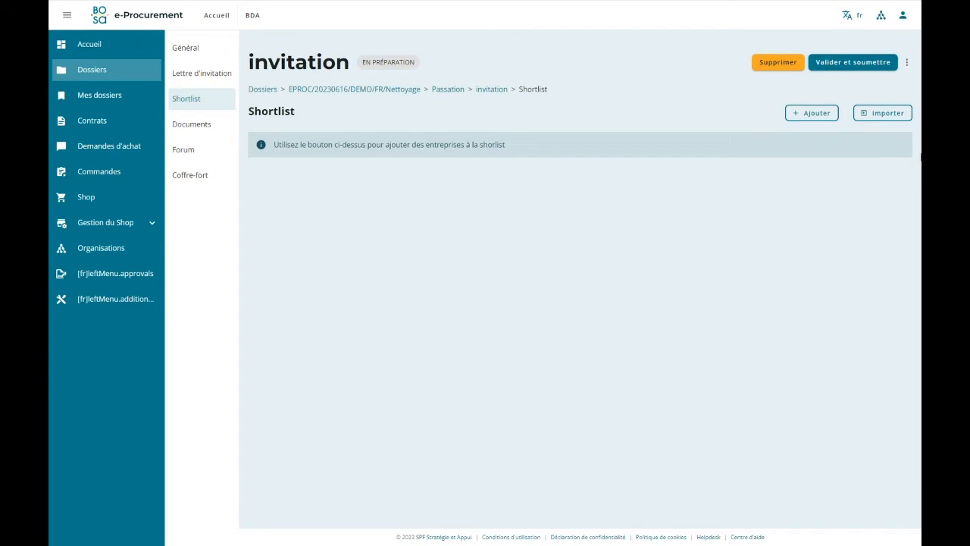
# Start importing companies into the shortlist, switch the source to "Entreprises enregistrées sur la plateforme" and browse the listed companies.
pyautogui.click(877, 113)
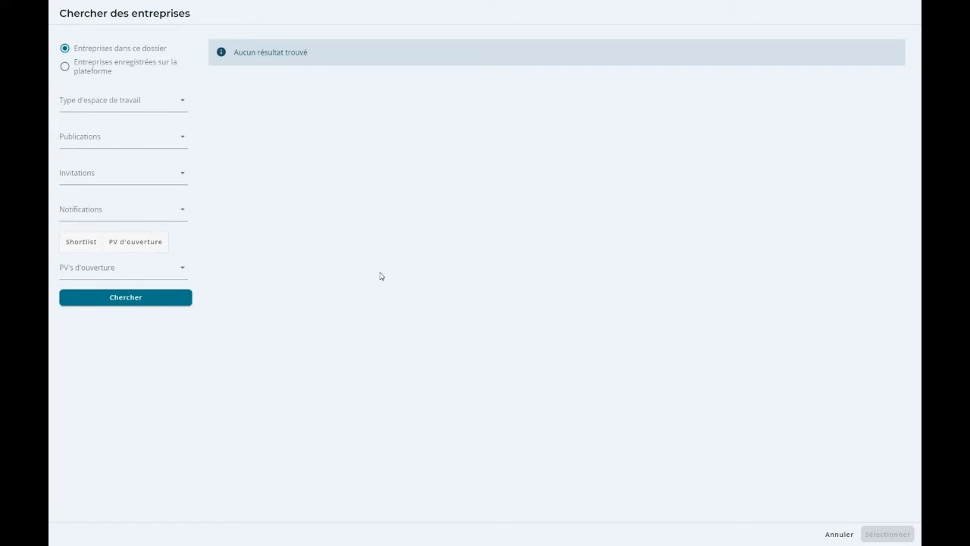
pyautogui.click(98, 75)
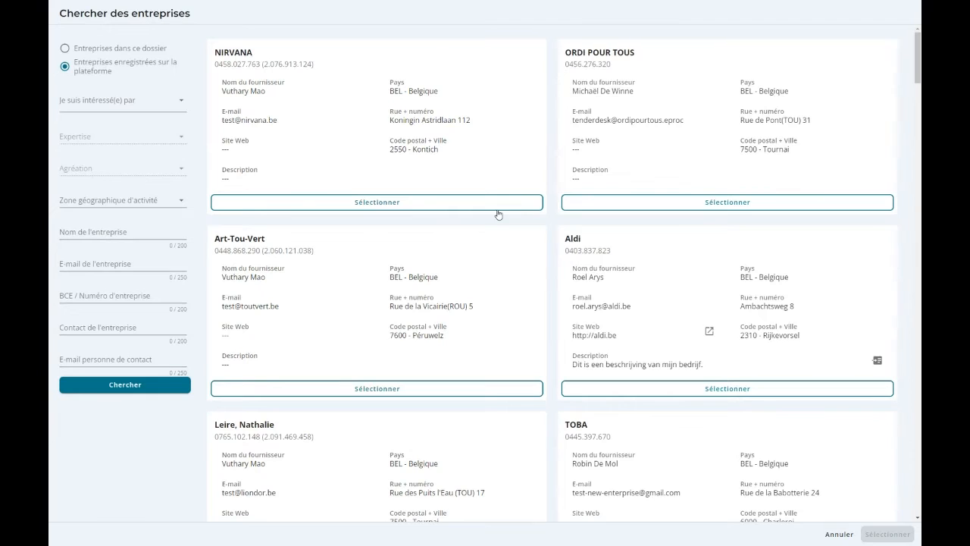
pyautogui.scroll(-3, 535, 320)
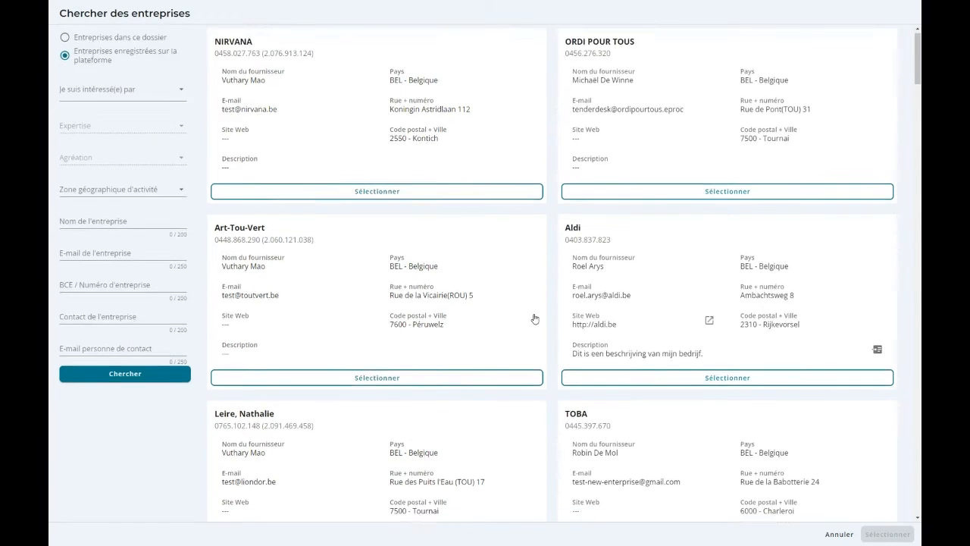
pyautogui.scroll(4, 535, 319)
pyautogui.scroll(-5, 535, 319)
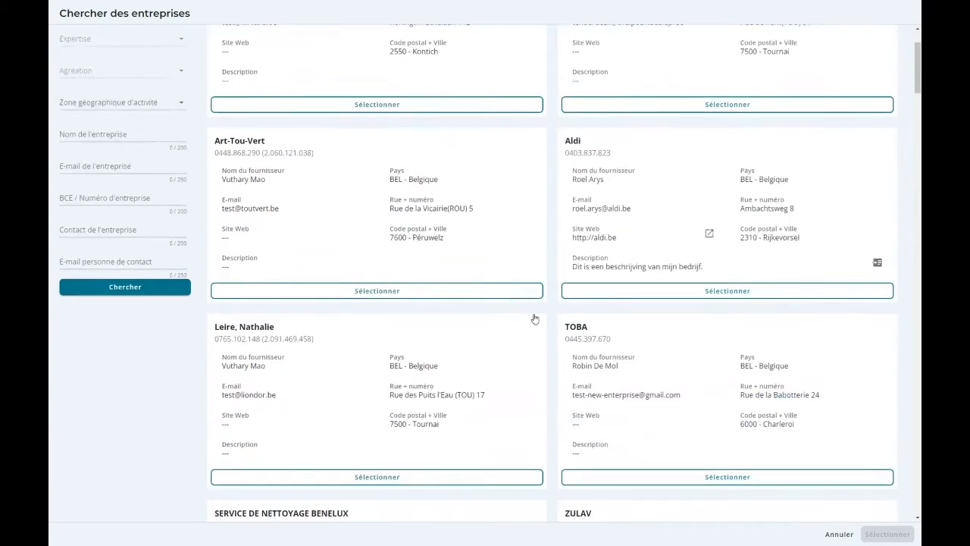
pyautogui.scroll(-2, 535, 319)
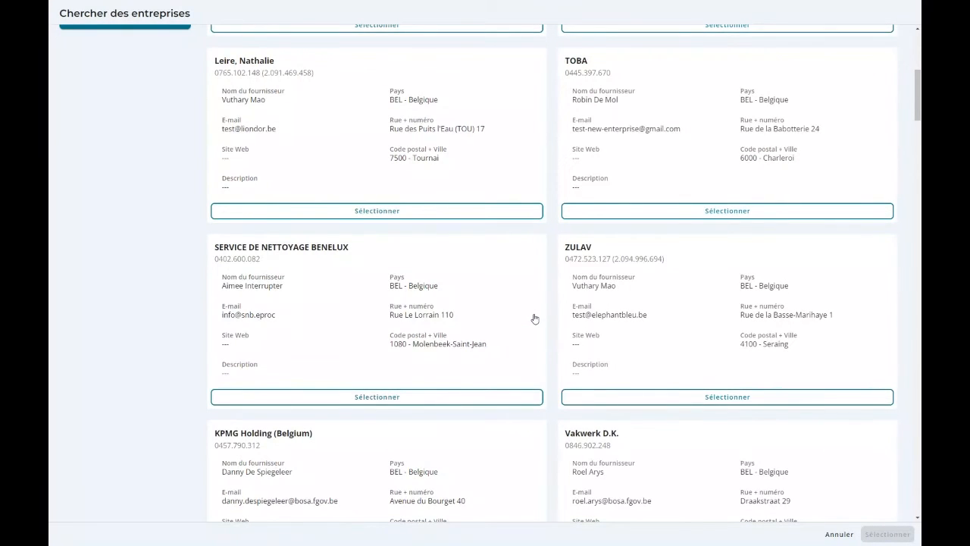
pyautogui.scroll(5, 535, 319)
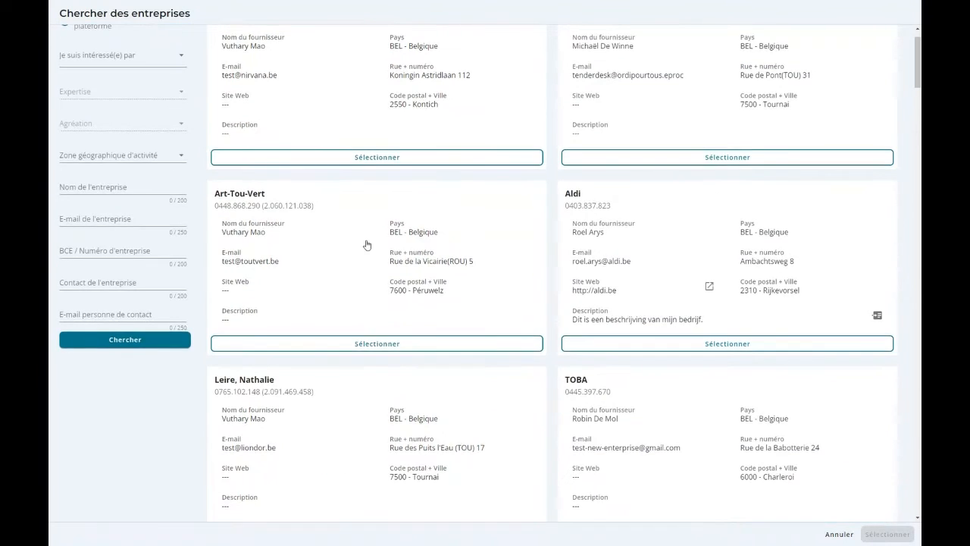
pyautogui.scroll(1, 367, 245)
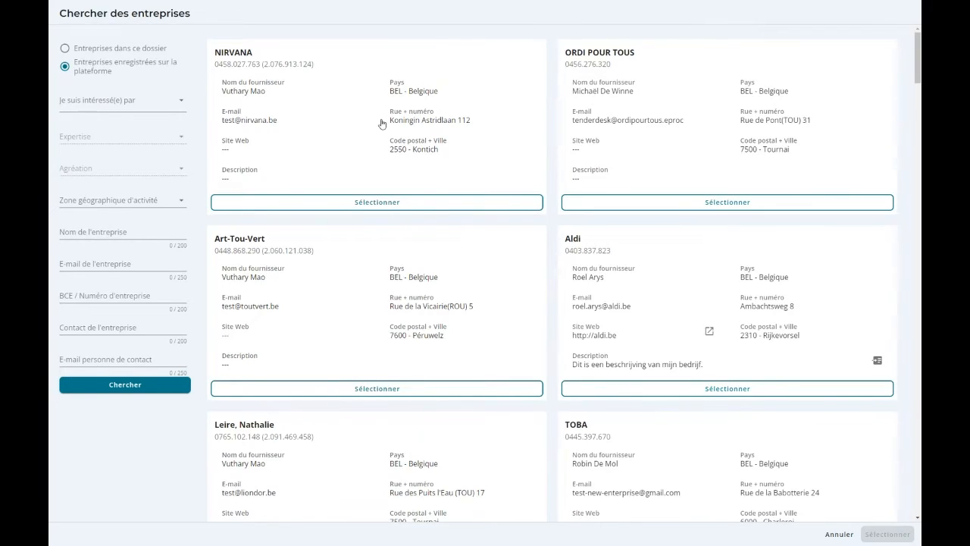
# Filter the platform's companies by interest in Services, run the search and look through the results.
pyautogui.click(108, 104)
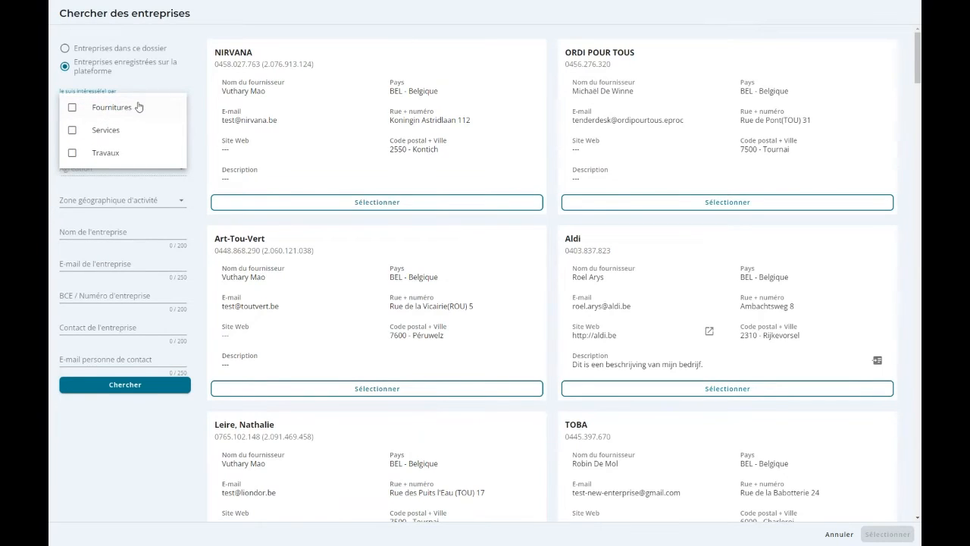
pyautogui.click(73, 132)
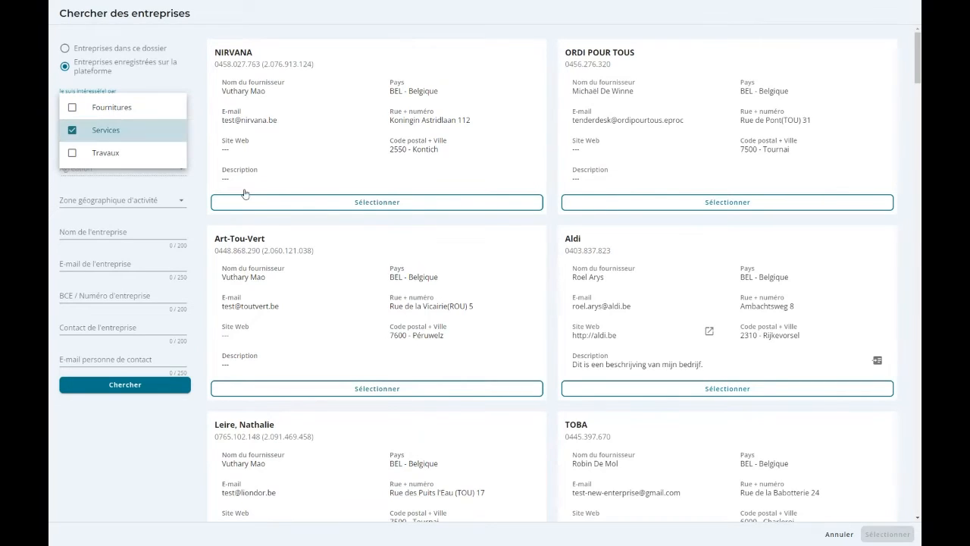
pyautogui.click(200, 123)
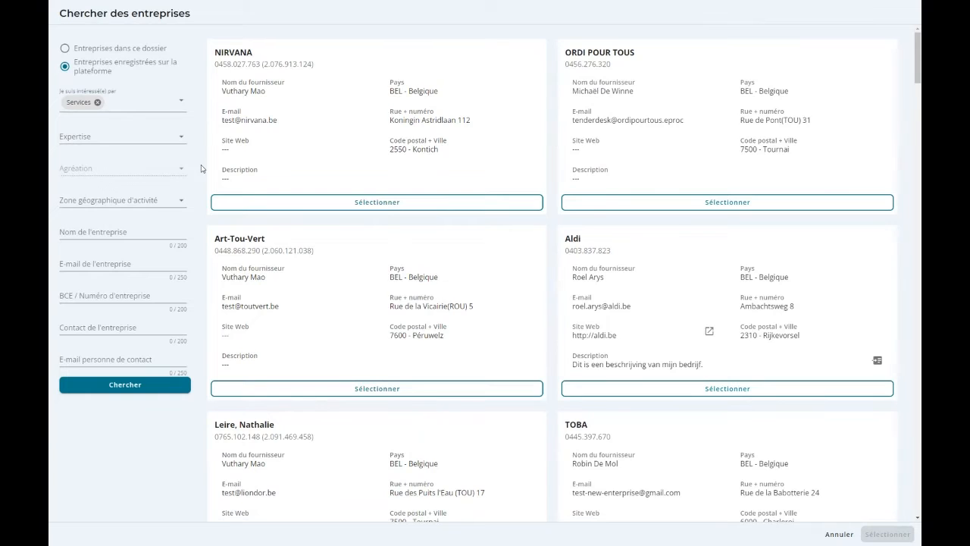
pyautogui.click(153, 384)
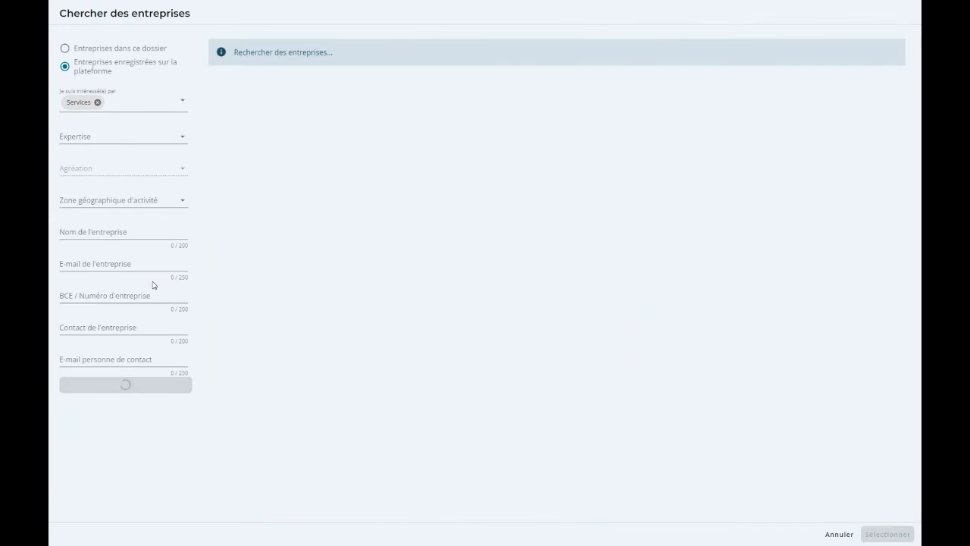
pyautogui.scroll(-6, 551, 374)
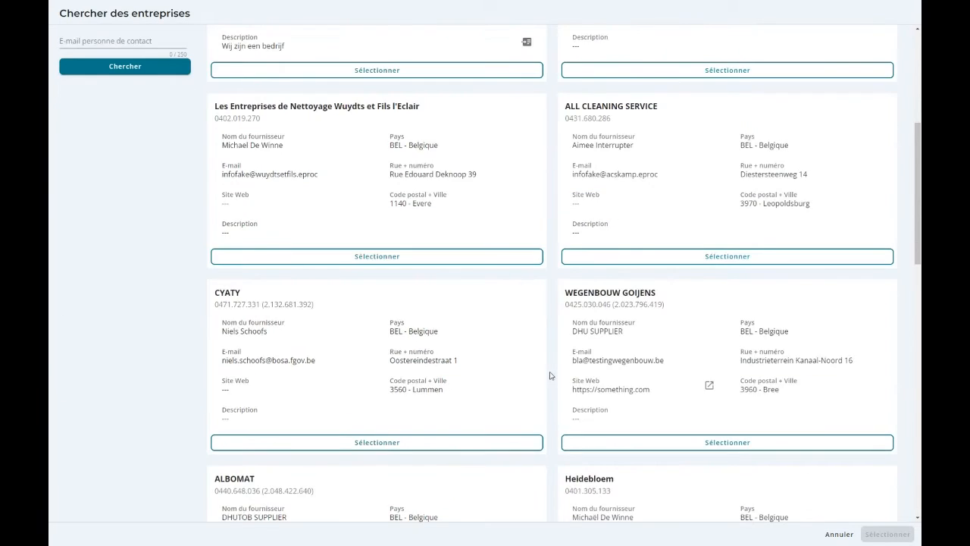
pyautogui.scroll(6, 551, 376)
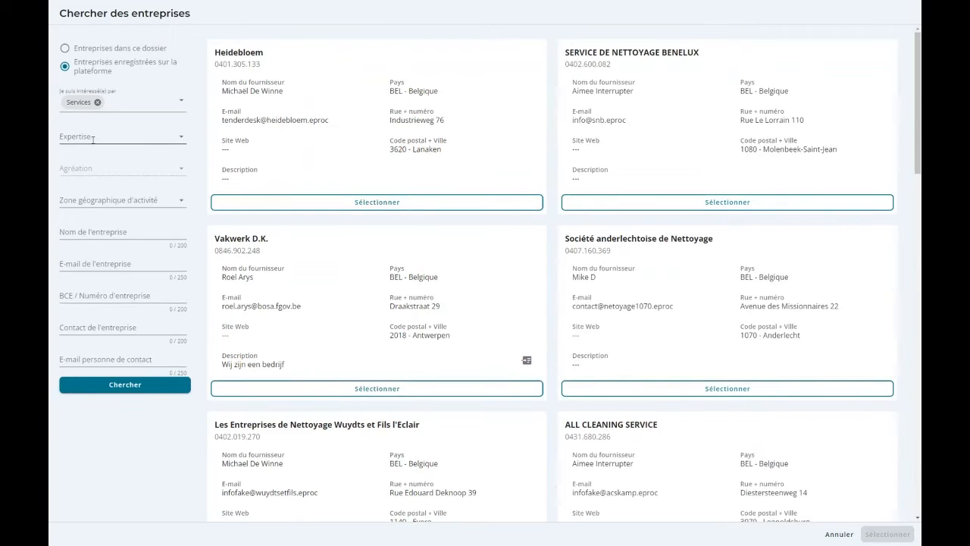
# Look up "nettoyage" among the expertise codes, add 90911000-6 with its subcategories as the Expertise filter, and search again.
pyautogui.click(91, 137)
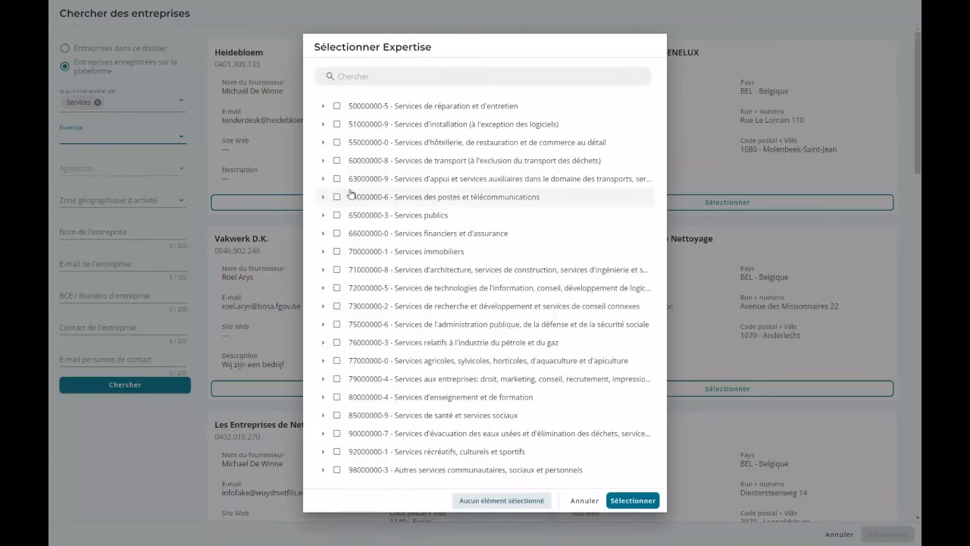
pyautogui.click(381, 78)
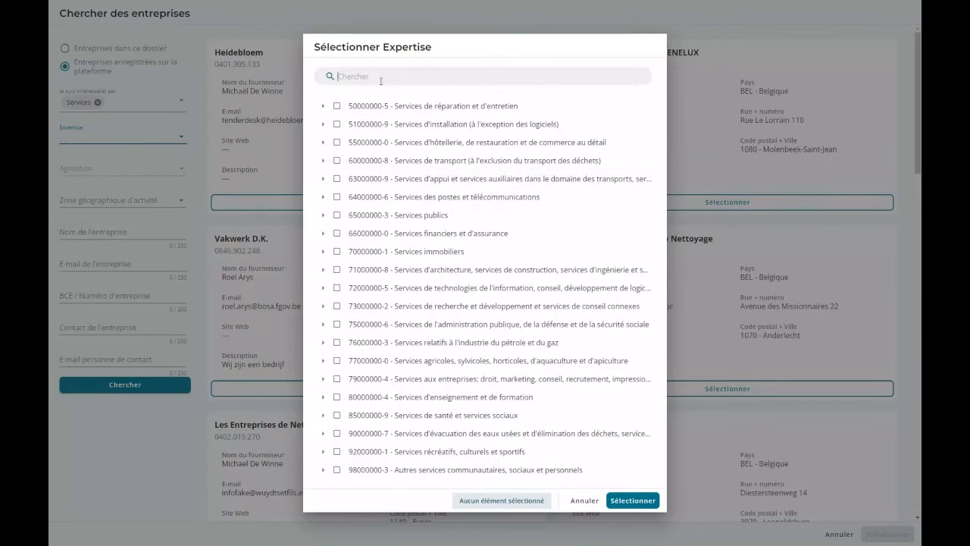
pyautogui.write('nettoyage')
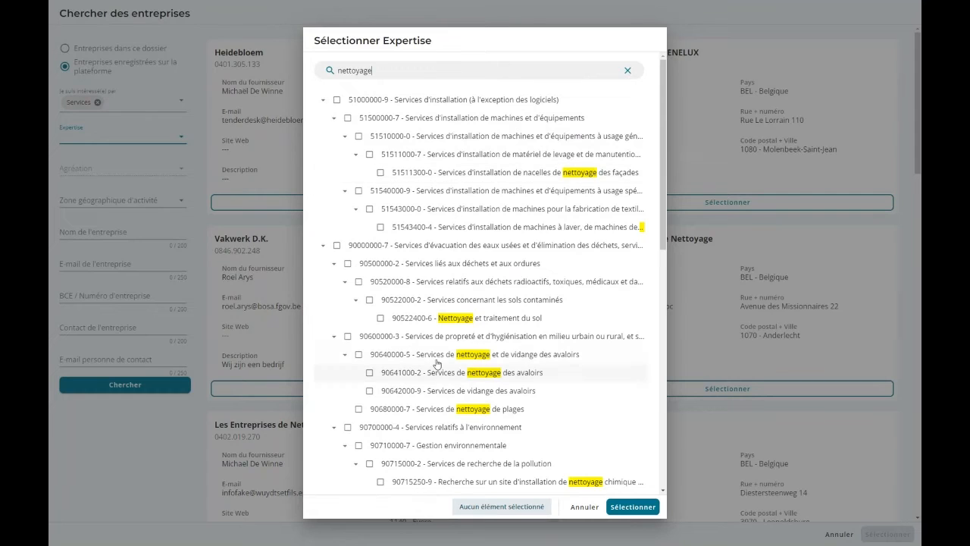
pyautogui.scroll(-3, 389, 313)
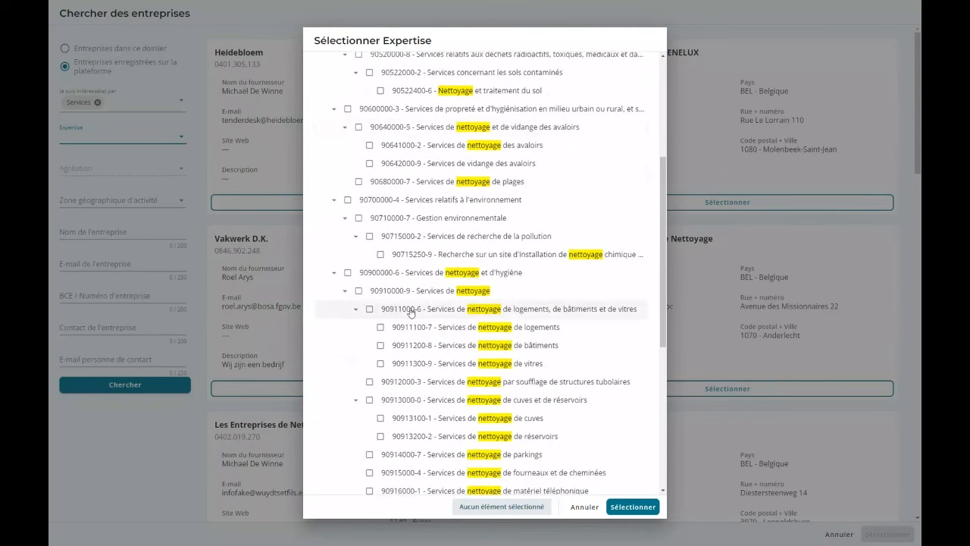
pyautogui.click(370, 309)
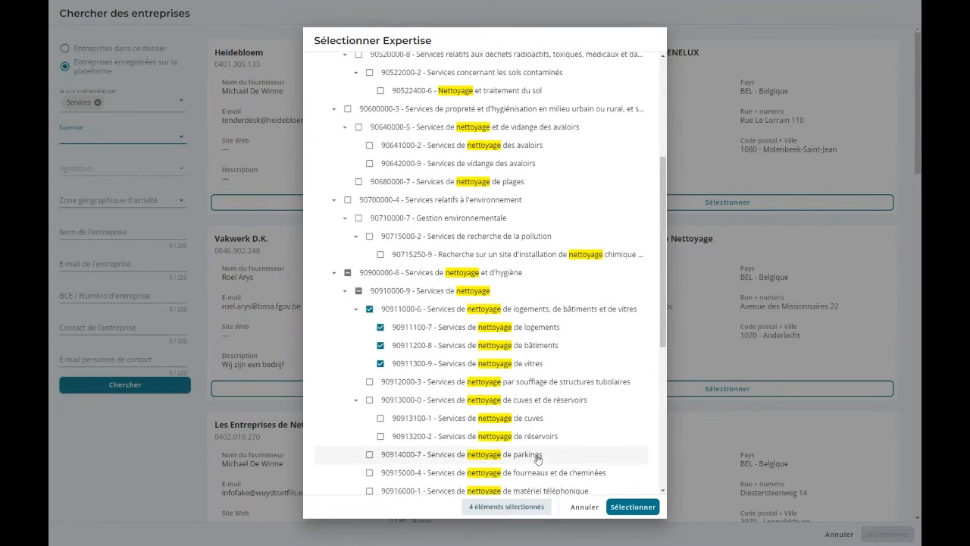
pyautogui.click(633, 506)
pyautogui.click(137, 404)
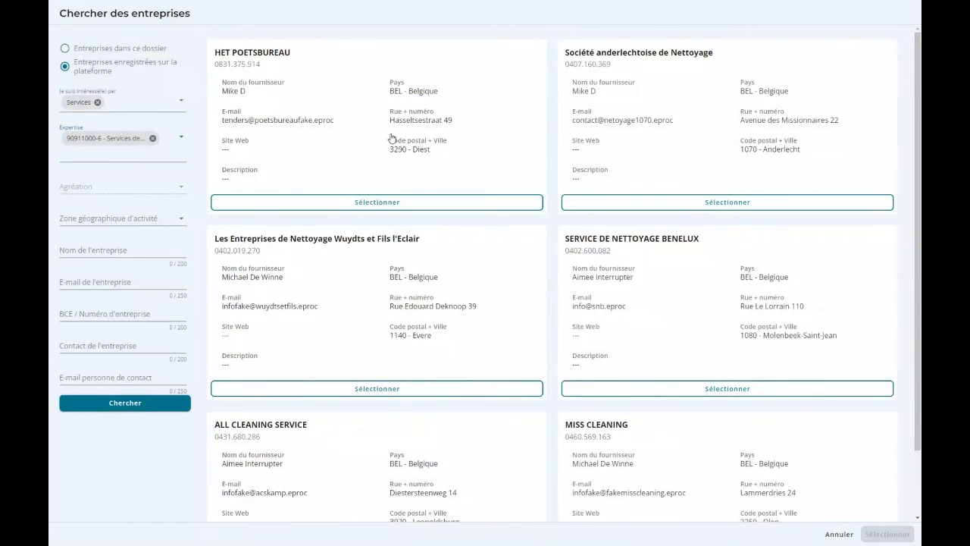
# Review the matching cleaning companies and set the geographic activity zone filter to BE1 - Région de Bruxelles-Capitale under Belgium.
pyautogui.scroll(-1, 392, 140)
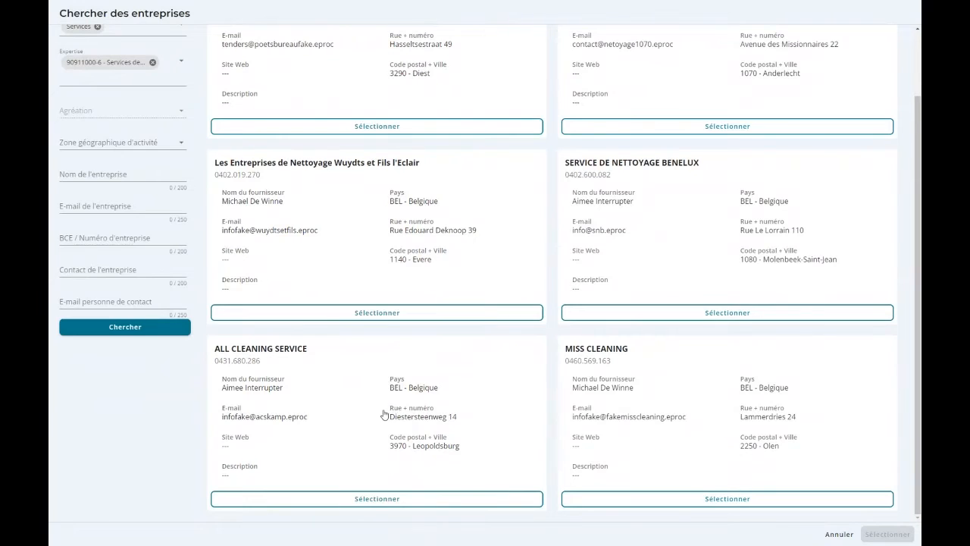
pyautogui.scroll(1, 477, 422)
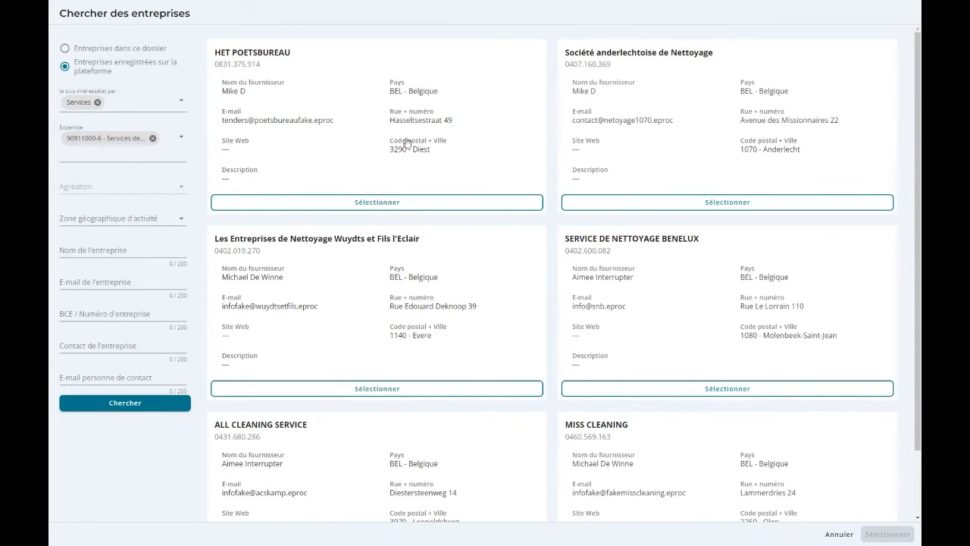
pyautogui.scroll(-2, 795, 388)
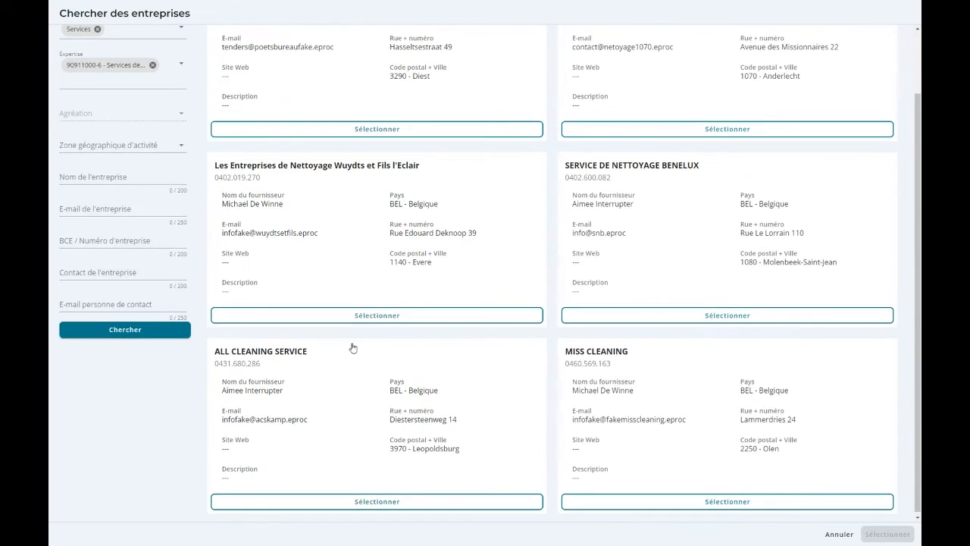
pyautogui.scroll(1, 686, 272)
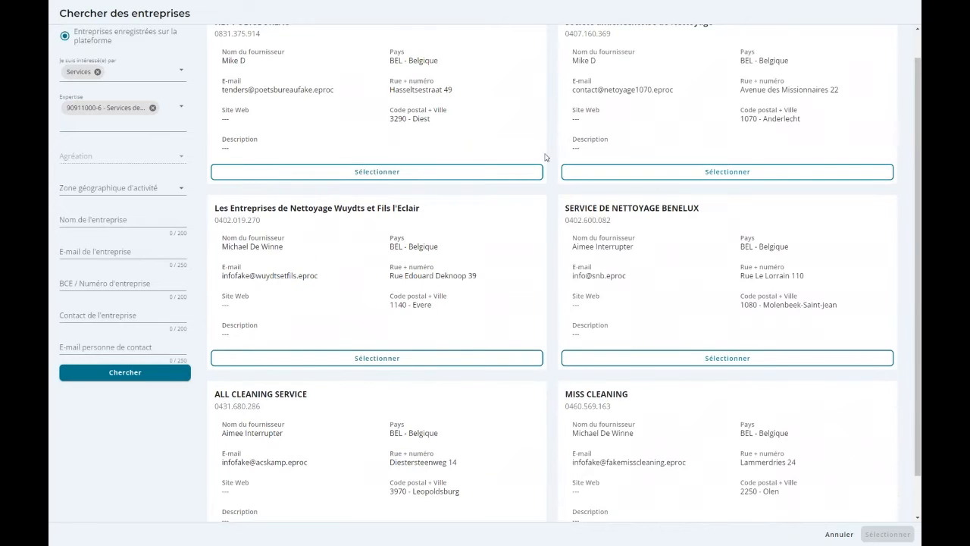
pyautogui.click(104, 186)
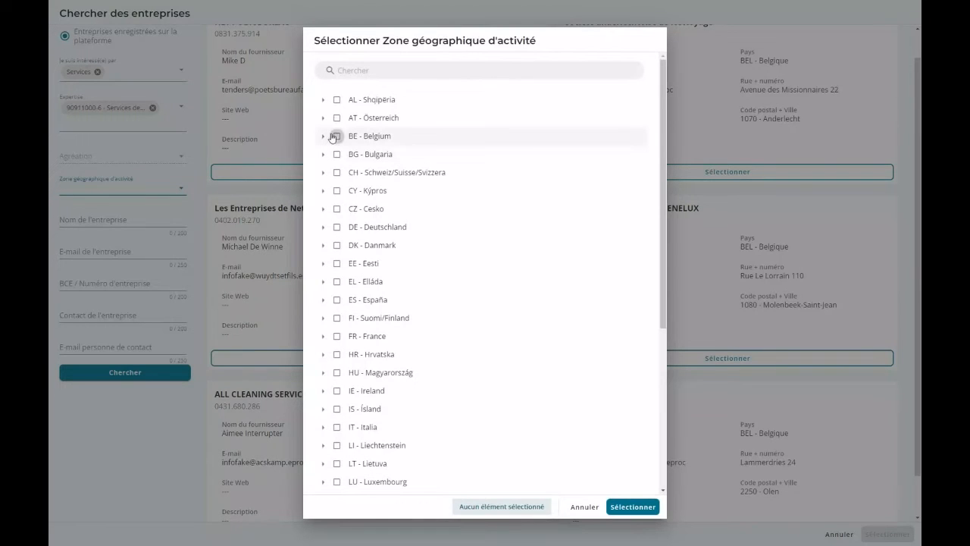
pyautogui.click(322, 136)
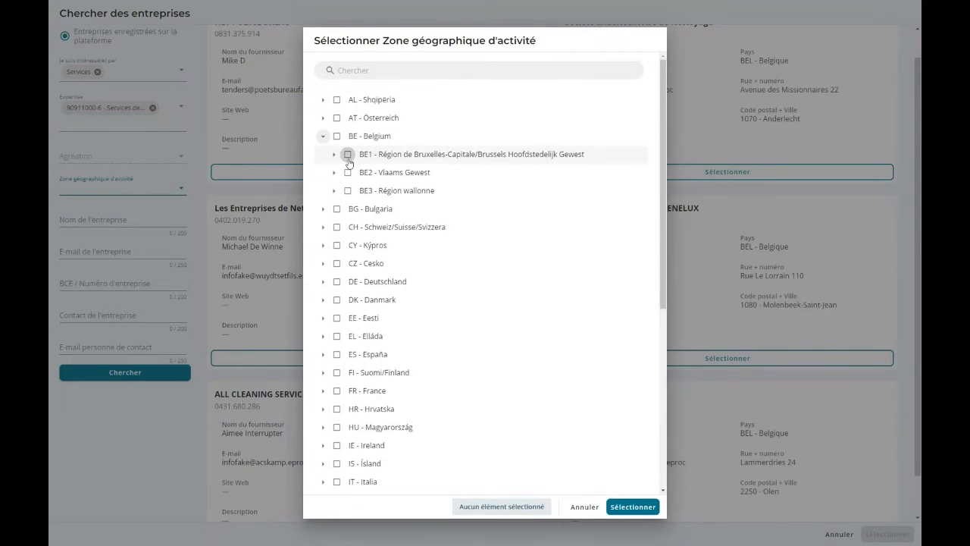
pyautogui.click(348, 155)
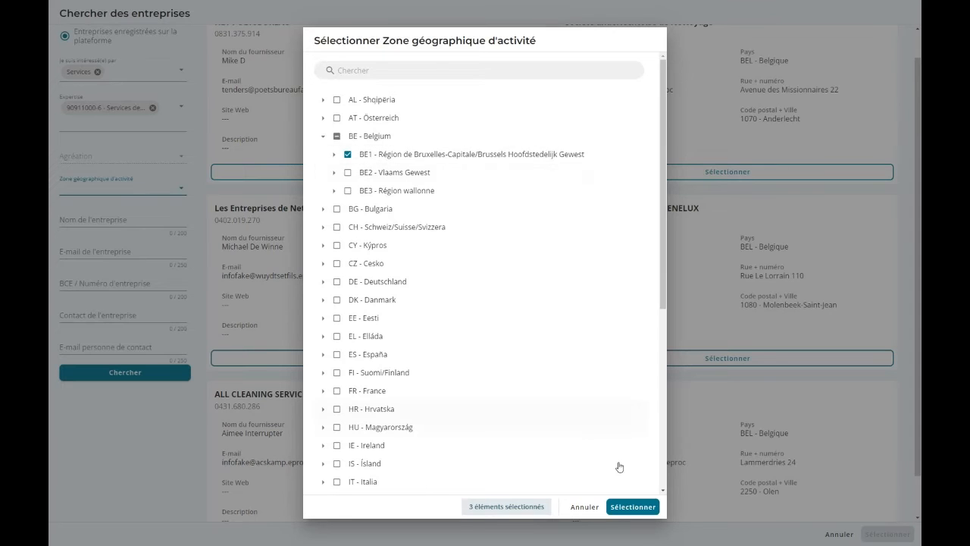
pyautogui.click(634, 507)
pyautogui.click(634, 509)
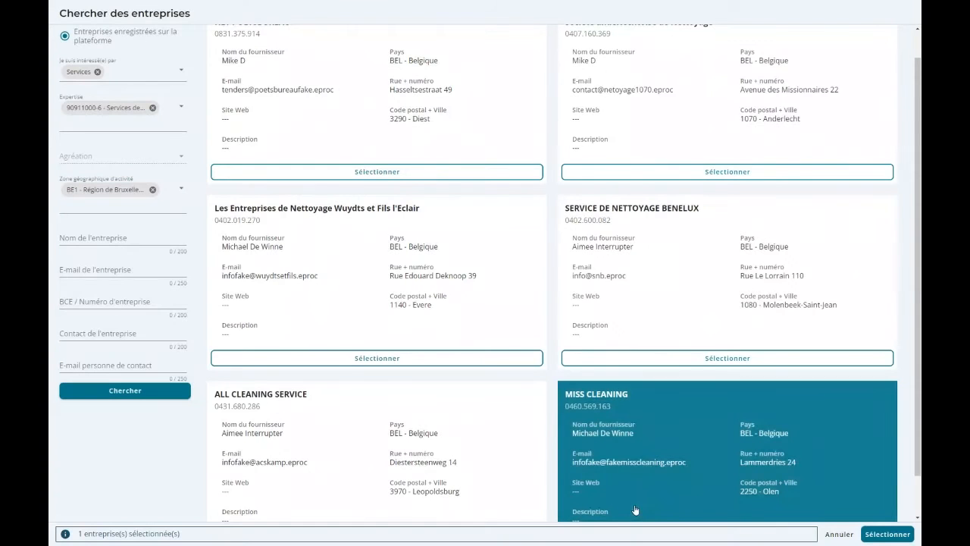
# Deselect MISS CLEANING and rerun the company search with the Brussels-Capital activity zone filter.
pyautogui.scroll(-1, 682, 477)
pyautogui.click(702, 494)
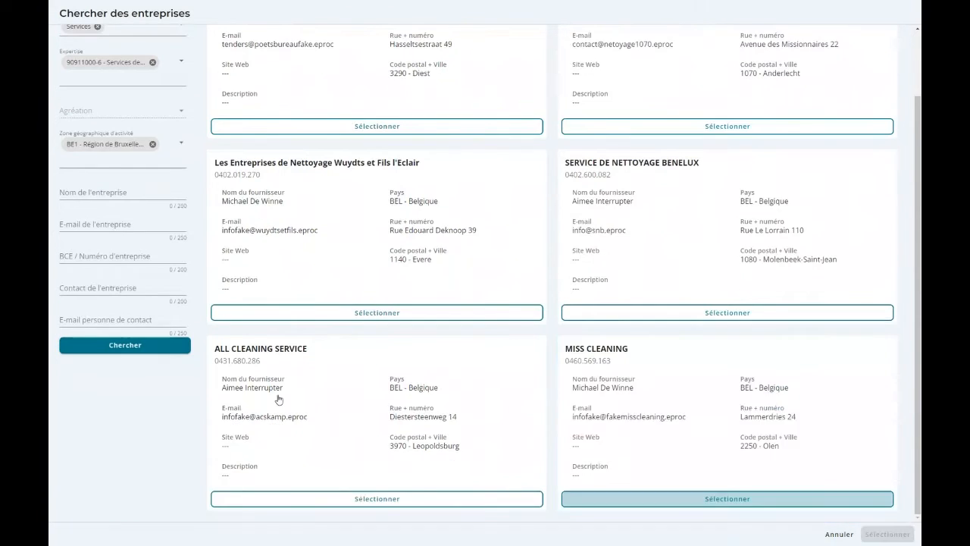
pyautogui.click(116, 350)
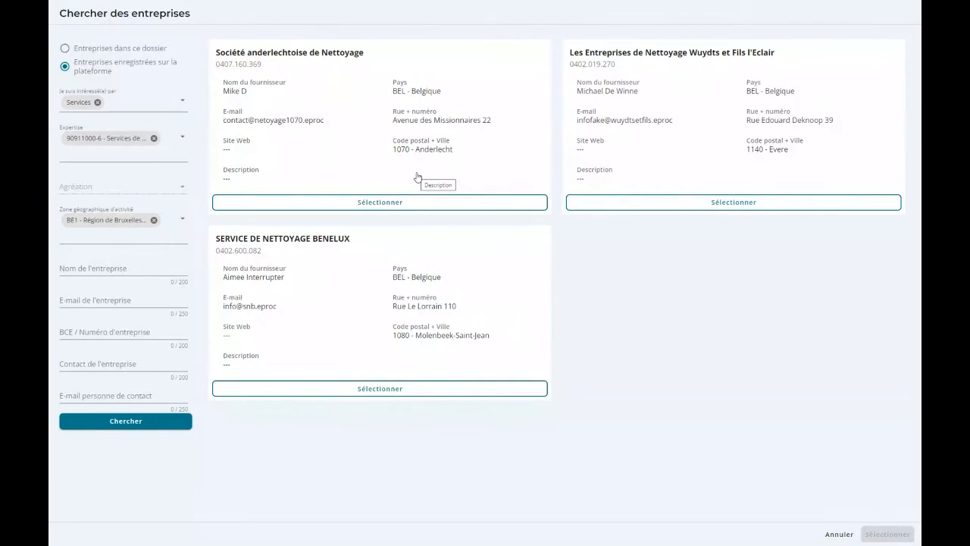
# Import Société anderlechtoise de Nettoyage, Les Entreprises de Nettoyage Wuydts et Fils l'Eclair and SERVICE DE NETTOYAGE BENELUX into the shortlist.
pyautogui.click(341, 200)
pyautogui.click(728, 210)
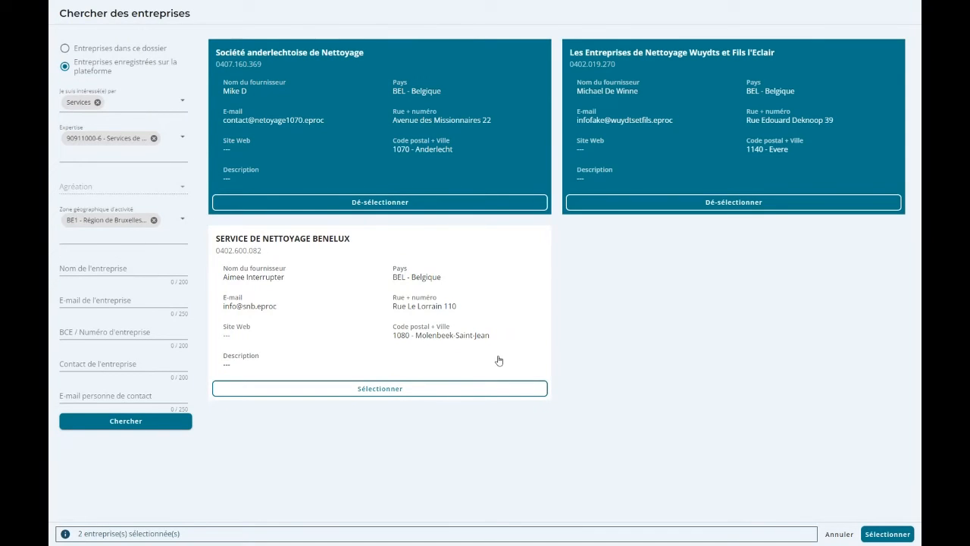
pyautogui.click(340, 389)
pyautogui.click(883, 534)
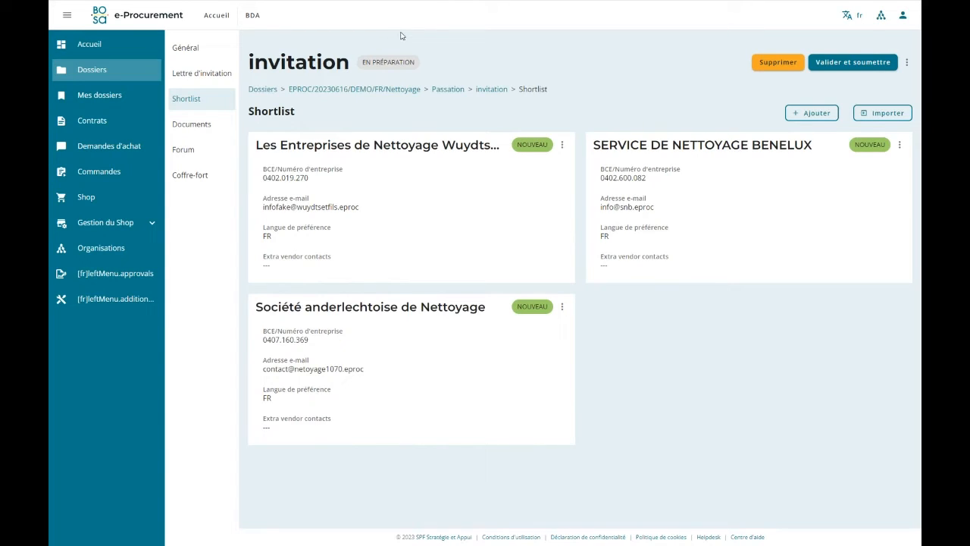
# Inspect the editable vendor details of Les Entreprises de Nettoyage Wuydts et Fils l'Eclair, including extra contacts, and close them without saving.
pyautogui.click(562, 145)
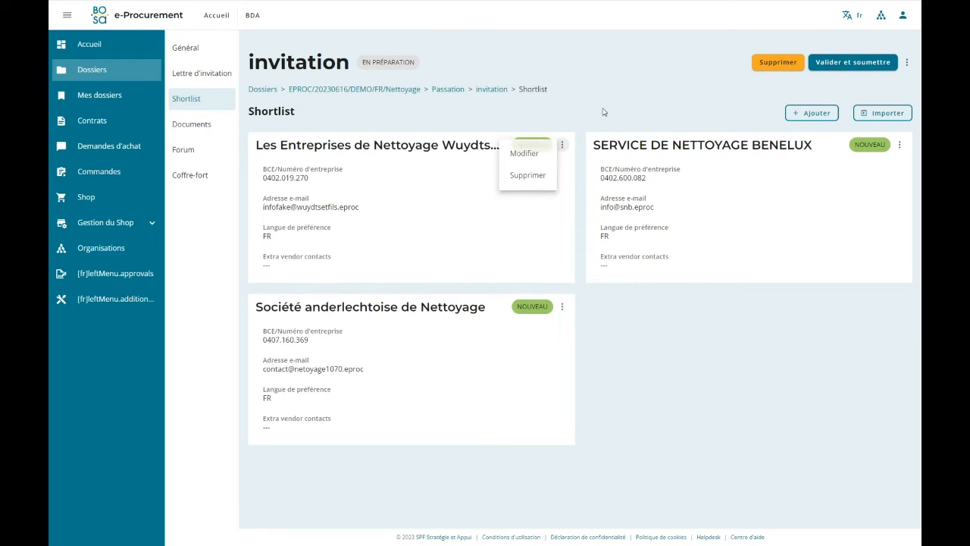
pyautogui.click(524, 153)
pyautogui.scroll(-1, 452, 240)
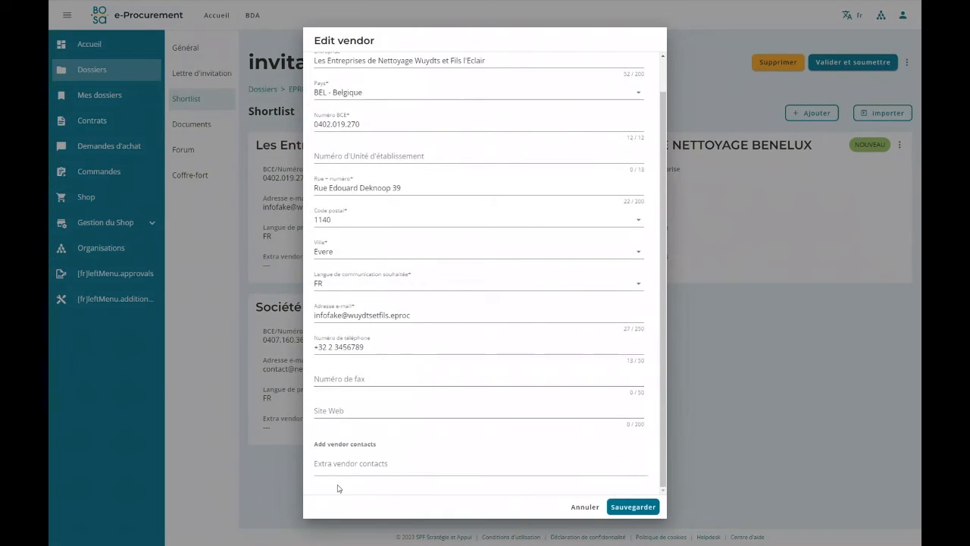
pyautogui.click(599, 508)
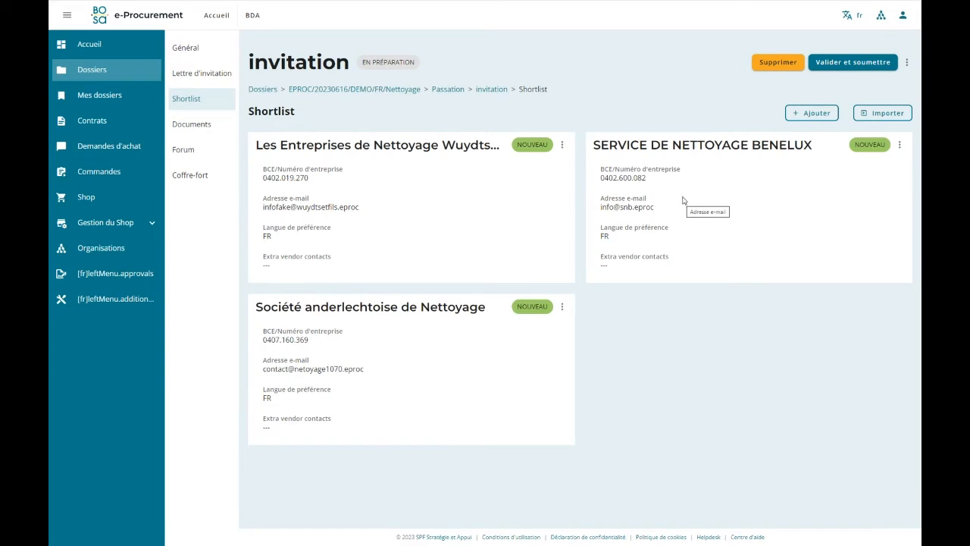
# Upload Cahier des charges test.docx and Documentation.pptx from the Demo folder to the invitation's documents.
pyautogui.click(213, 129)
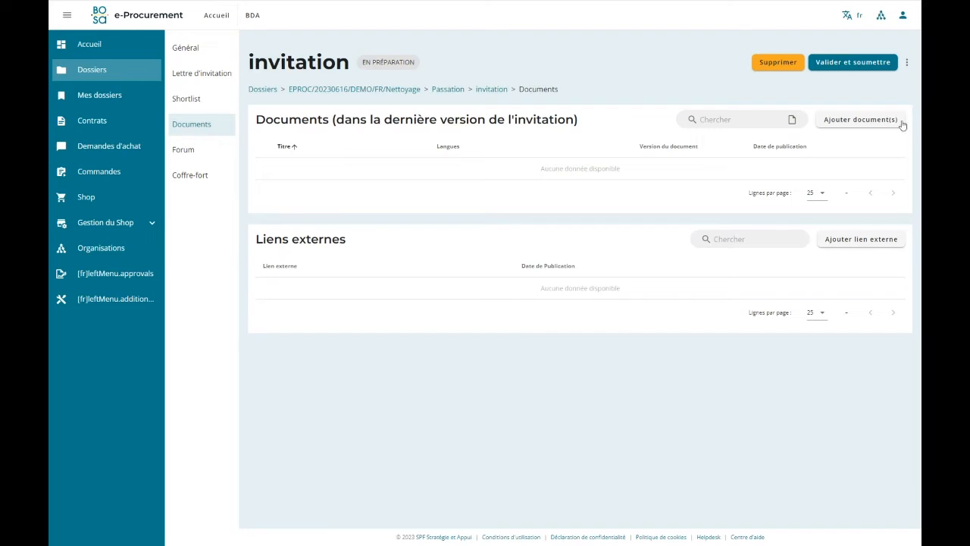
pyautogui.click(859, 120)
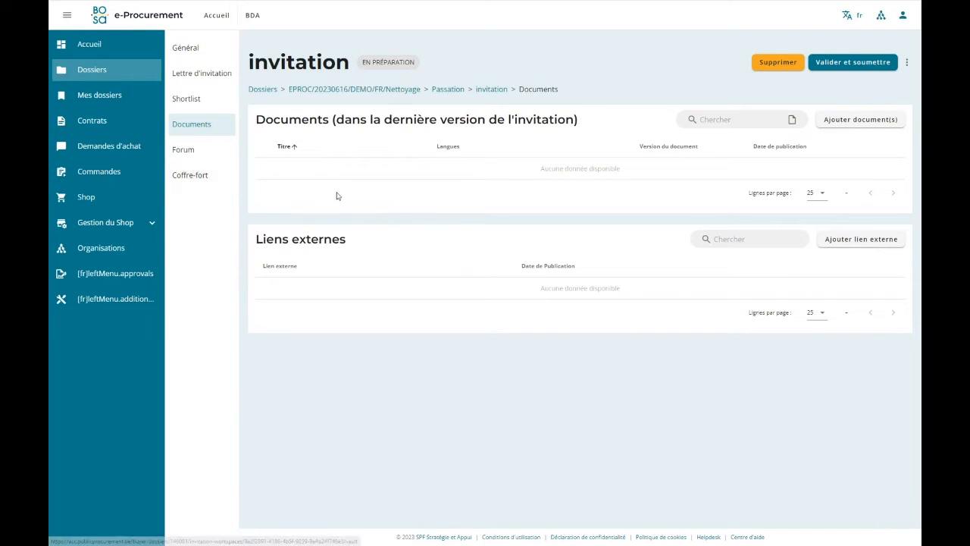
pyautogui.click(858, 120)
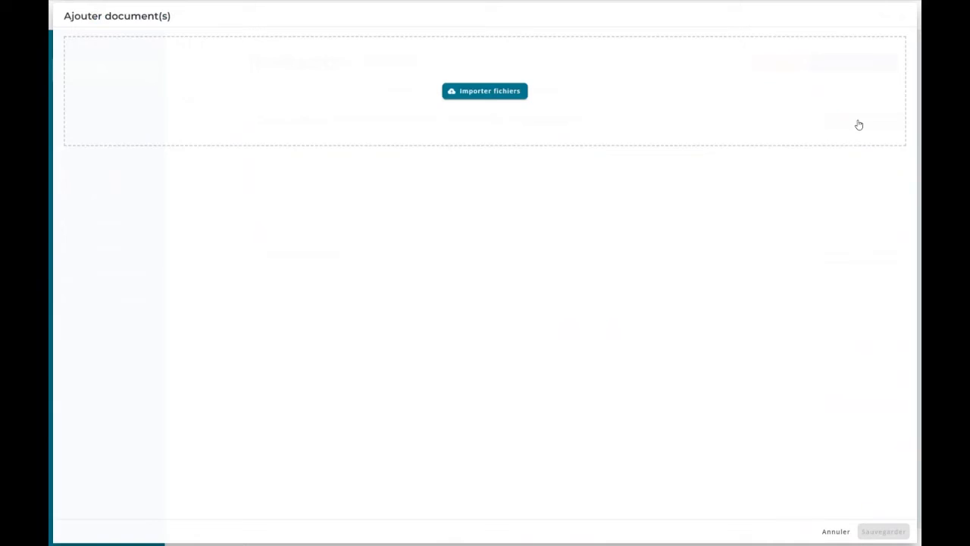
pyautogui.click(480, 91)
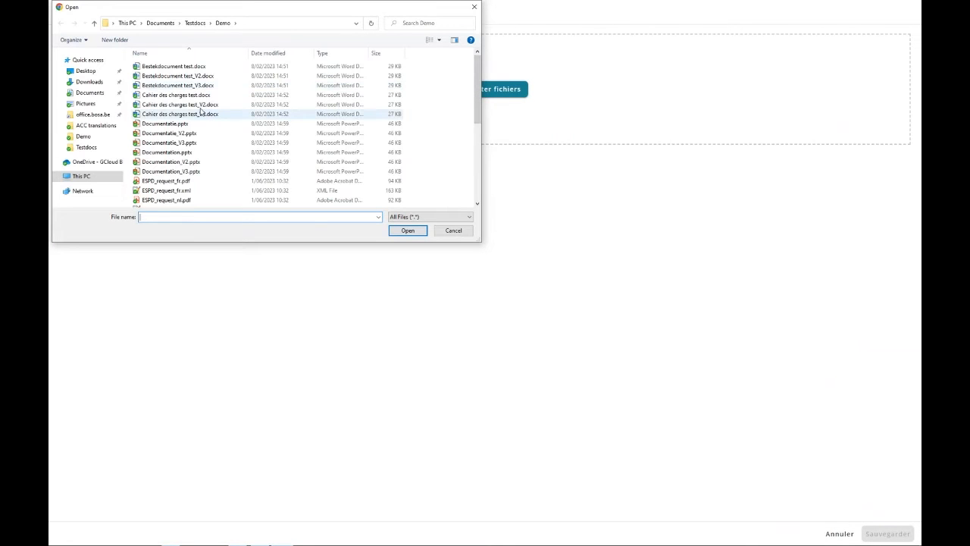
pyautogui.click(167, 95)
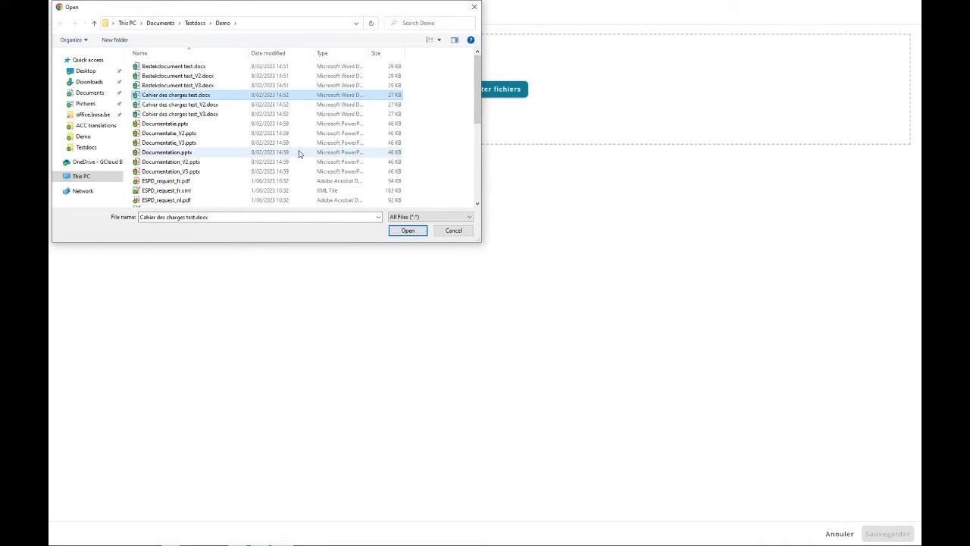
pyautogui.scroll(-1, 298, 154)
pyautogui.keyDown('ctrl'); pyautogui.click(182, 126); pyautogui.keyUp('ctrl')
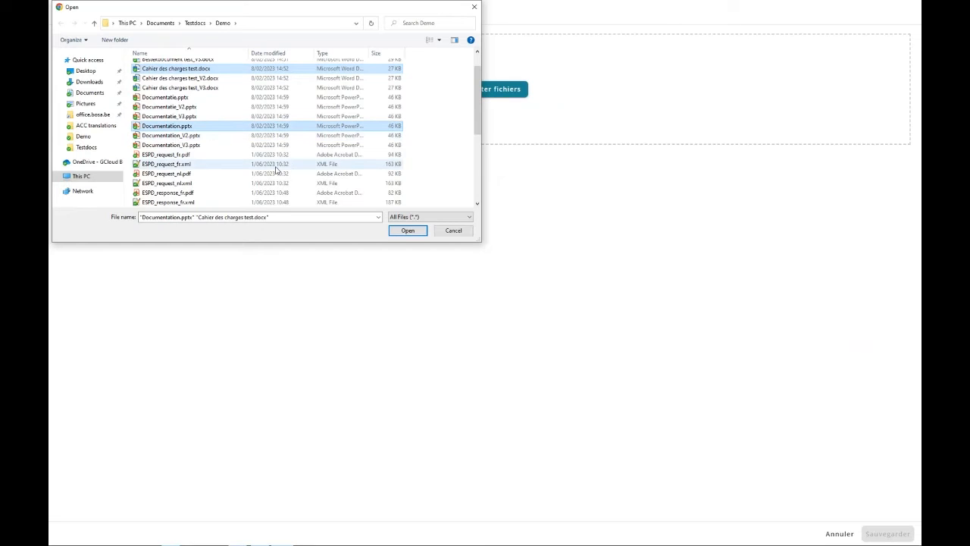
pyautogui.click(405, 231)
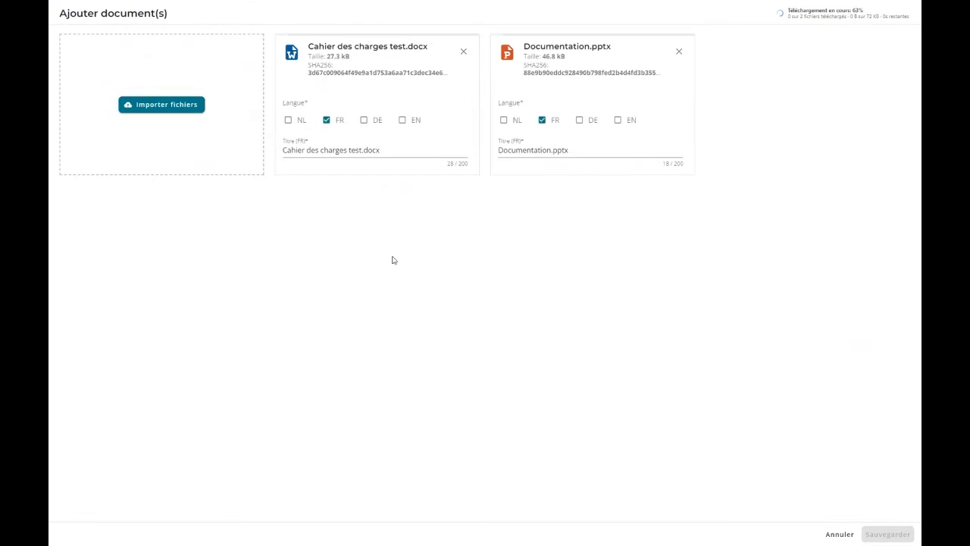
# Shorten the French document titles to "Cahier des charges" and "Documentation" and save the added documents.
pyautogui.moveTo(344, 150); pyautogui.dragTo(485, 150)
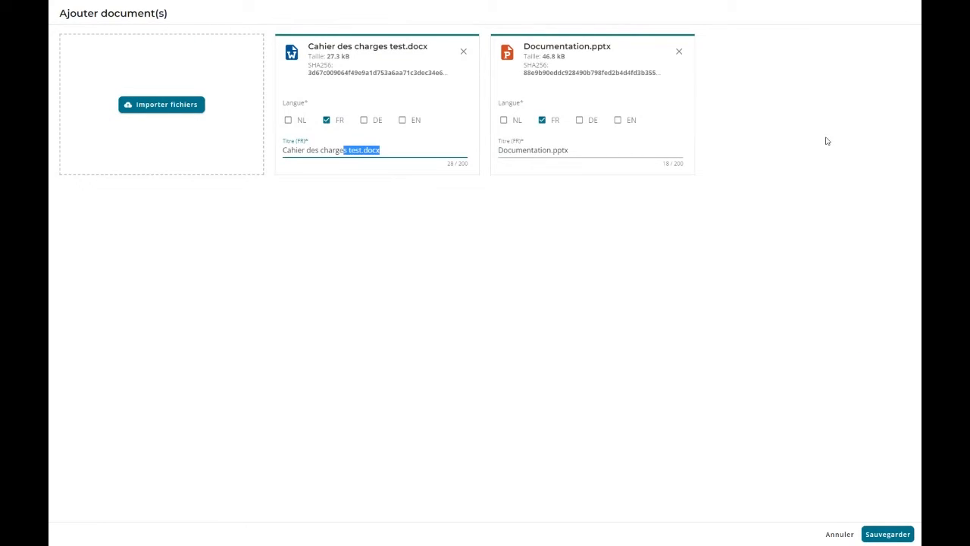
pyautogui.press('BackSpace')
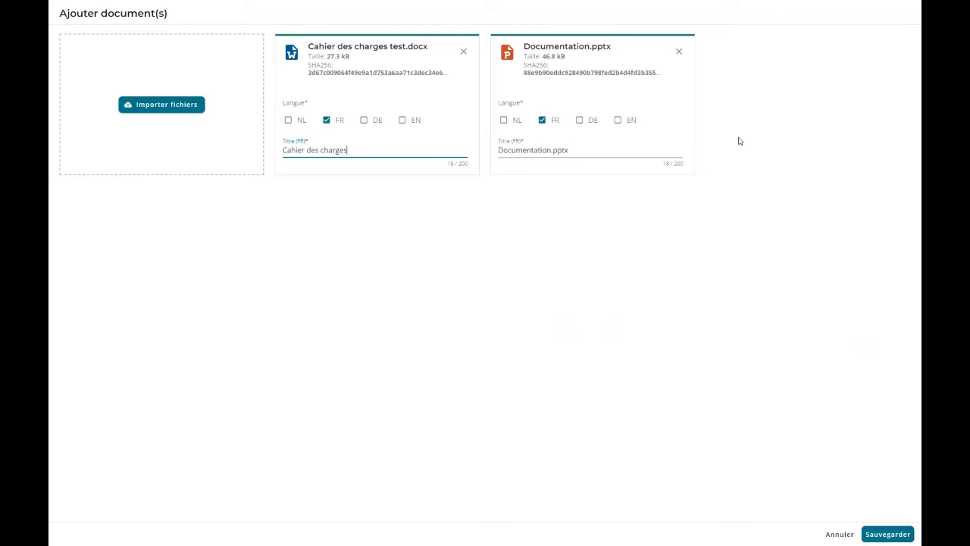
pyautogui.click(549, 150)
pyautogui.moveTo(550, 150); pyautogui.dragTo(636, 150)
pyautogui.press('BackSpace')
pyautogui.click(887, 533)
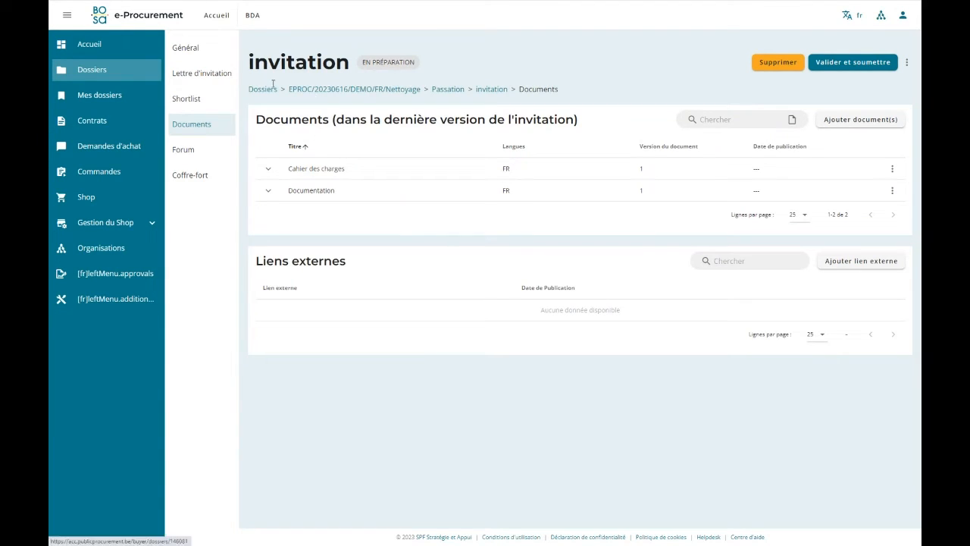
# Review the invitation's general data, letter, shortlist, documents, forum and coffre-fort, and return to the general data.
pyautogui.click(187, 48)
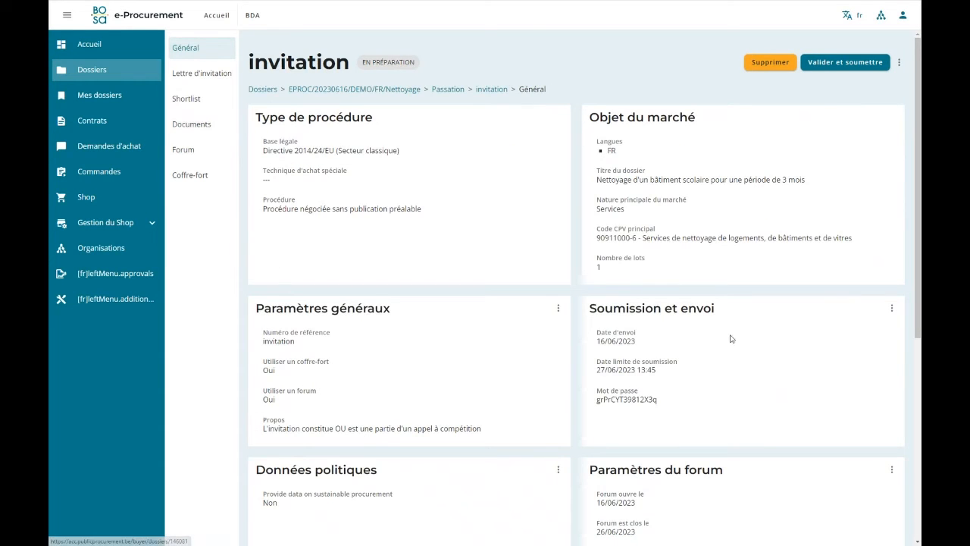
pyautogui.click(197, 73)
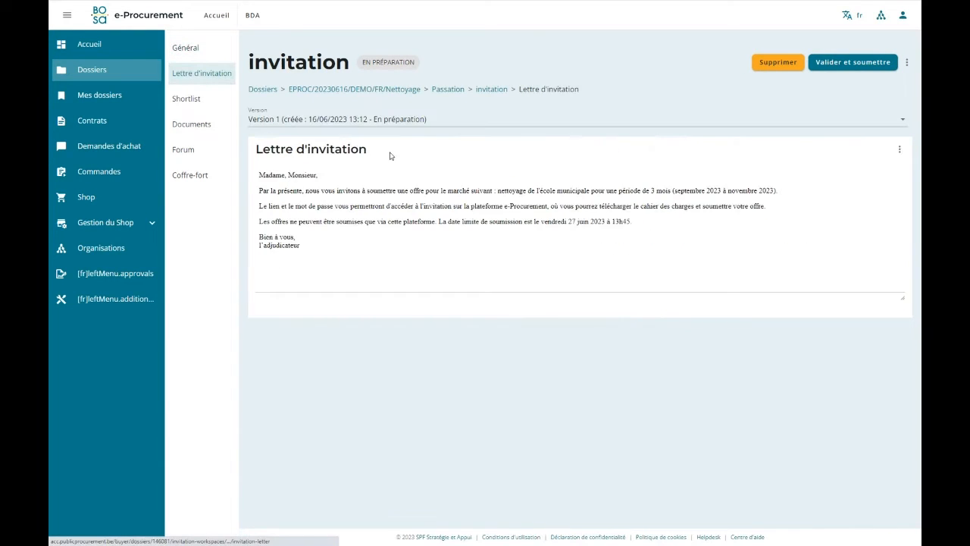
pyautogui.click(181, 101)
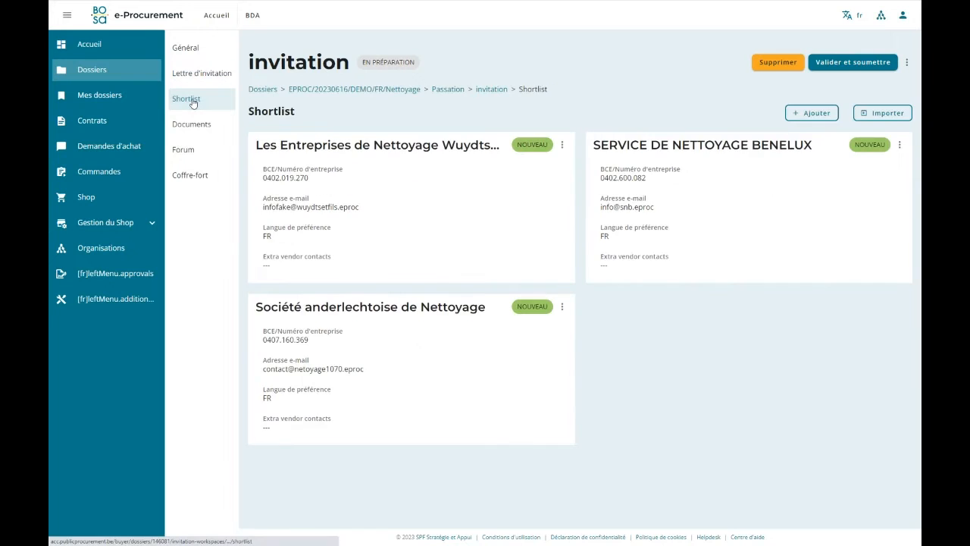
pyautogui.click(198, 130)
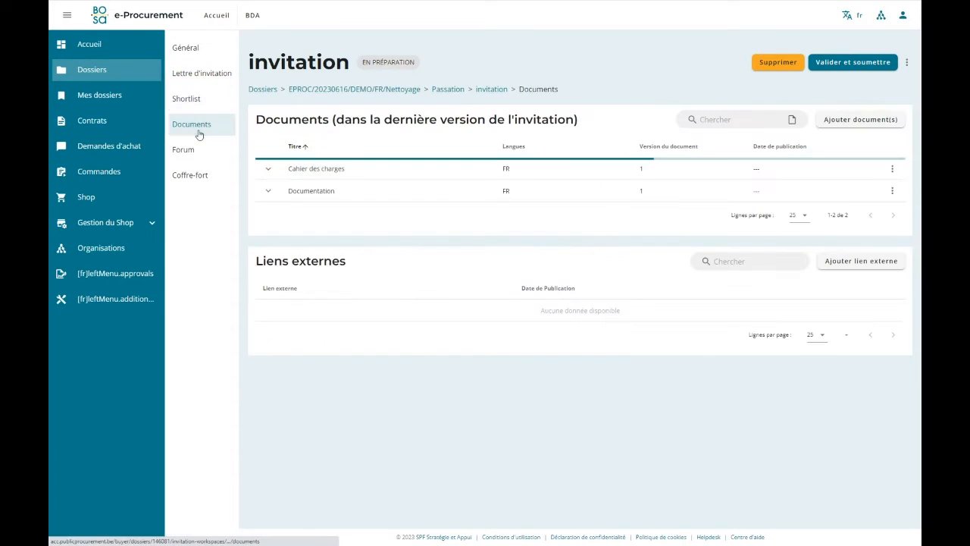
pyautogui.click(212, 157)
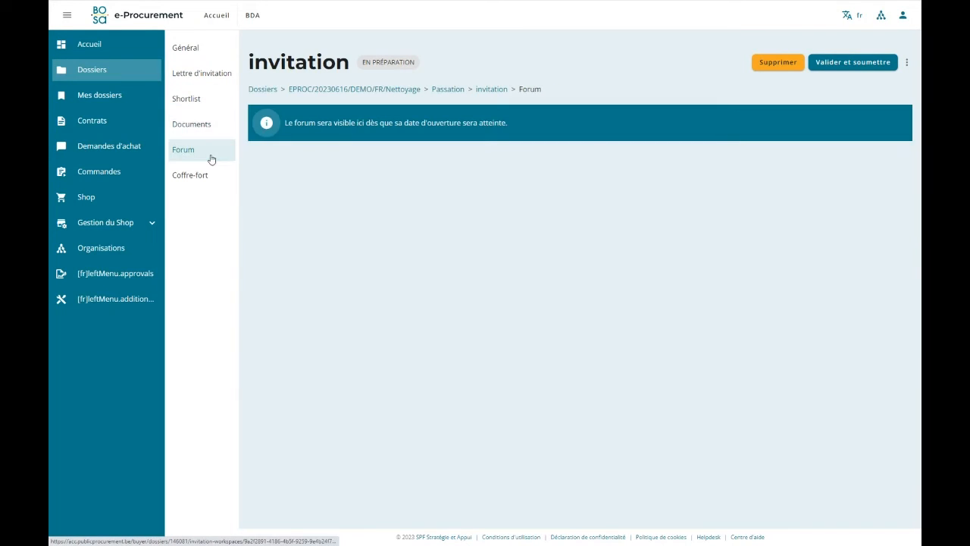
pyautogui.click(211, 178)
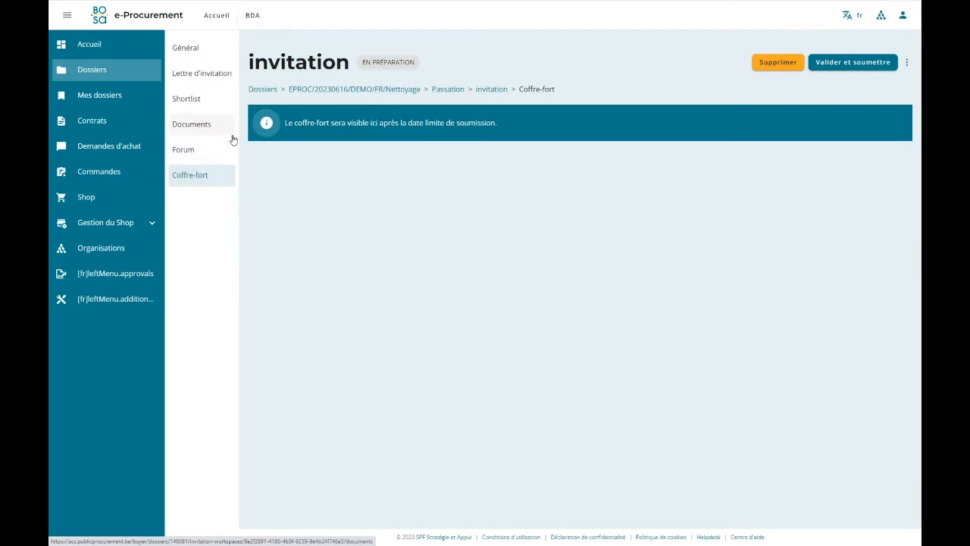
pyautogui.click(189, 48)
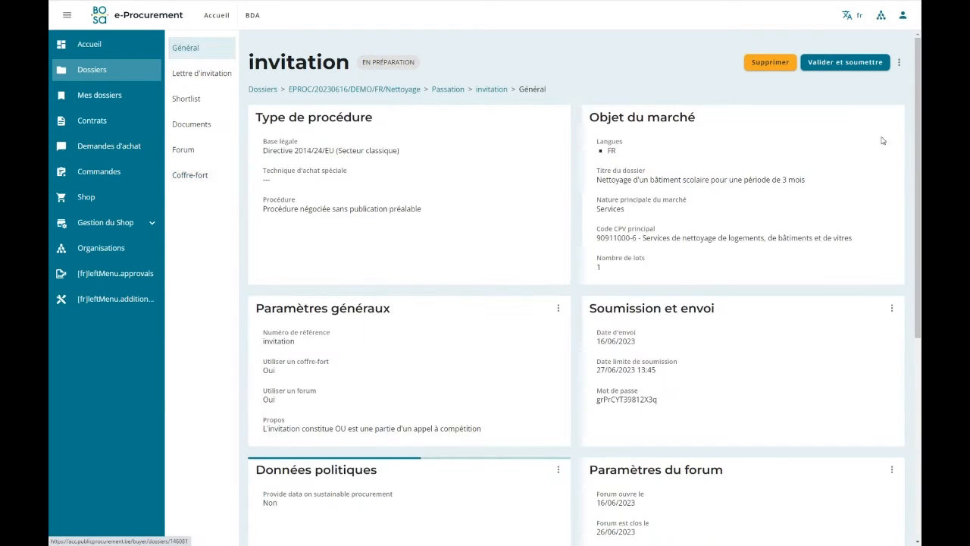
# Validate and submit the invitation, and approve this version for sending.
pyautogui.click(843, 66)
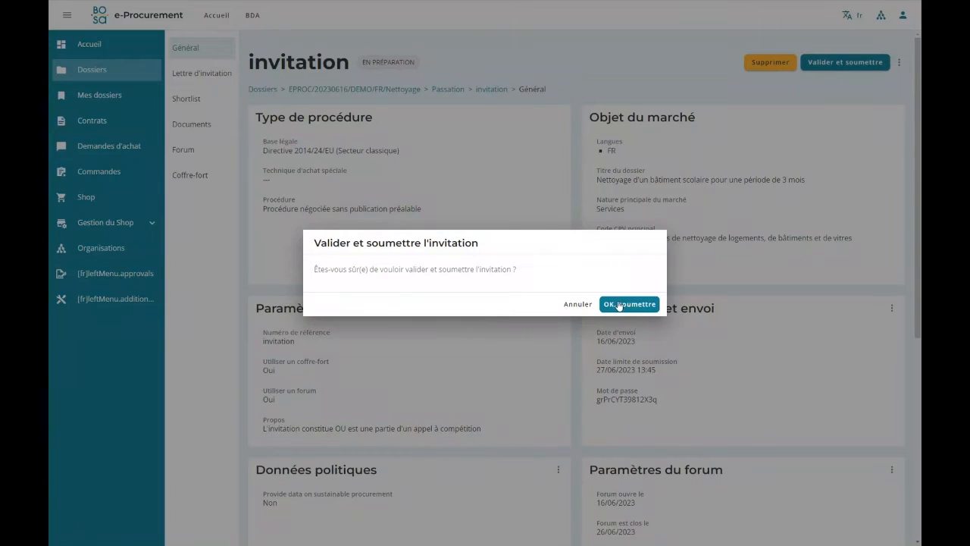
pyautogui.click(619, 305)
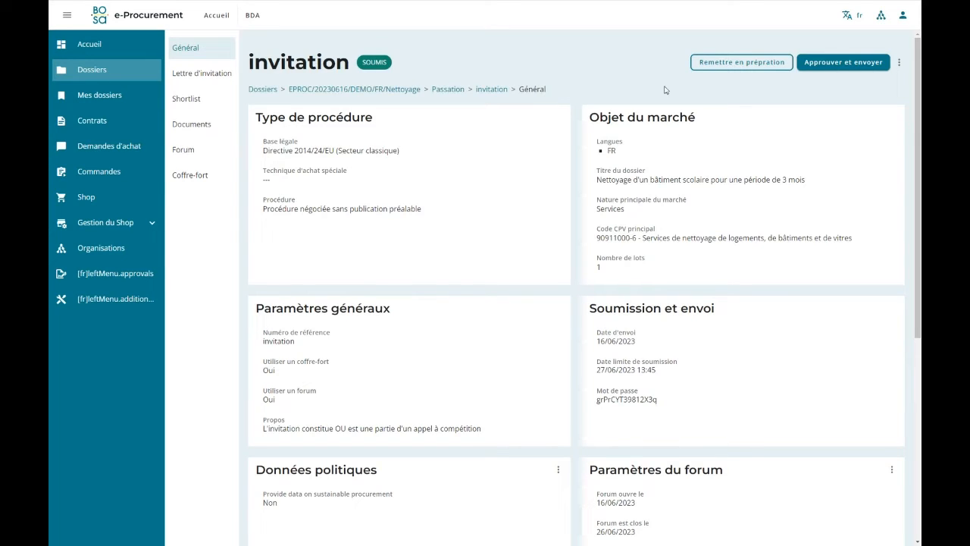
pyautogui.click(845, 64)
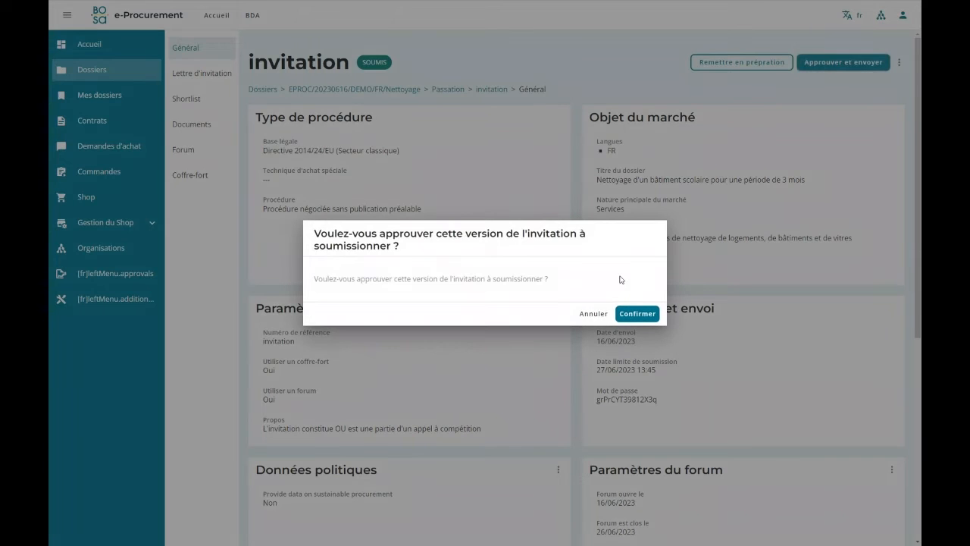
pyautogui.click(637, 313)
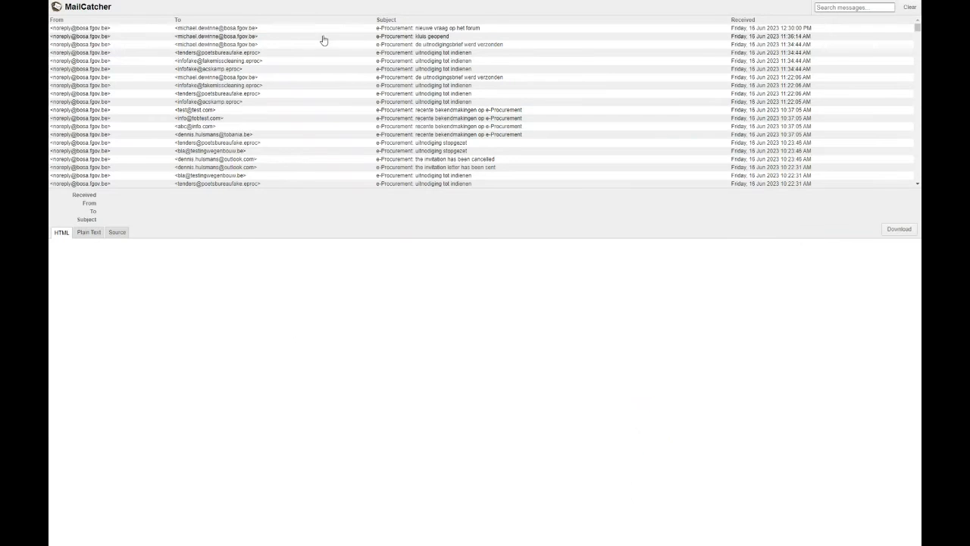
# Switch to MailCatcher, refresh the messages and open the newest "de uitnodigingsbrief werd verzonden" e-mail.
pyautogui.press('F5')
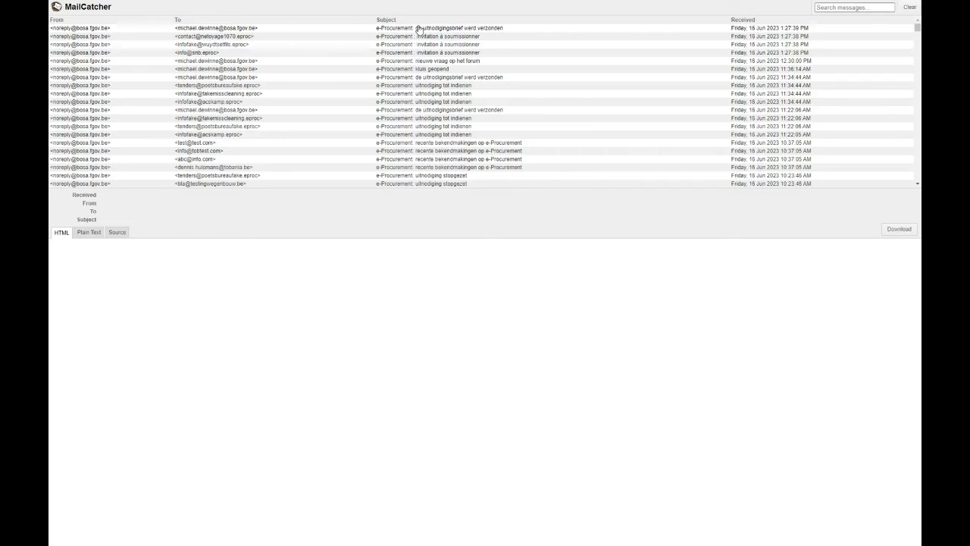
pyautogui.click(412, 31)
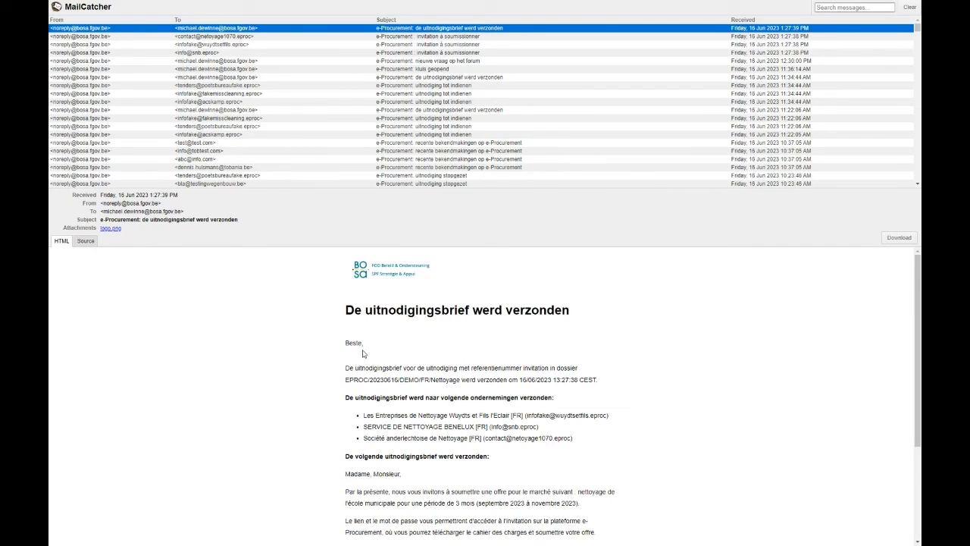
pyautogui.scroll(-1, 363, 354)
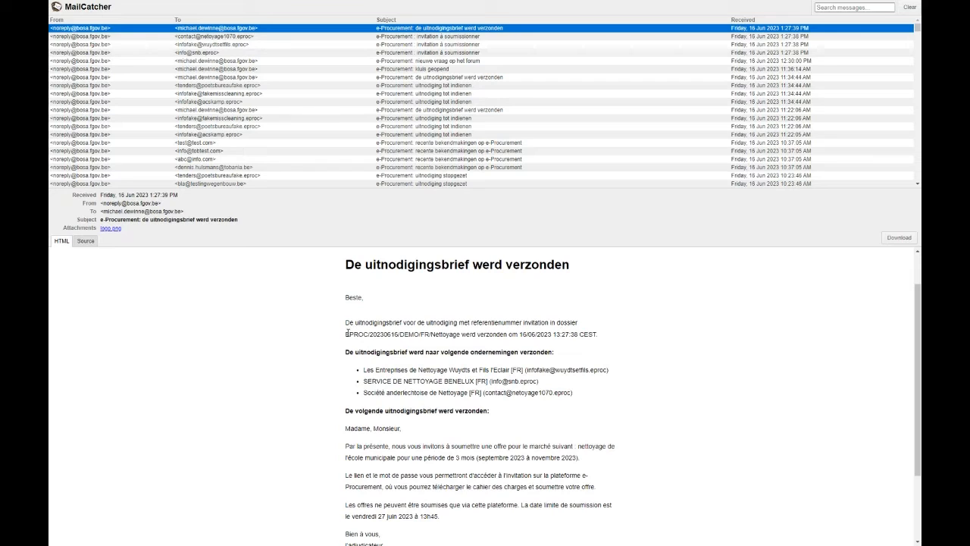
# Examine the dossier reference, sending time, recipient companies and invitation letter text in the sent-invitation notification.
pyautogui.moveTo(347, 333); pyautogui.dragTo(453, 334)
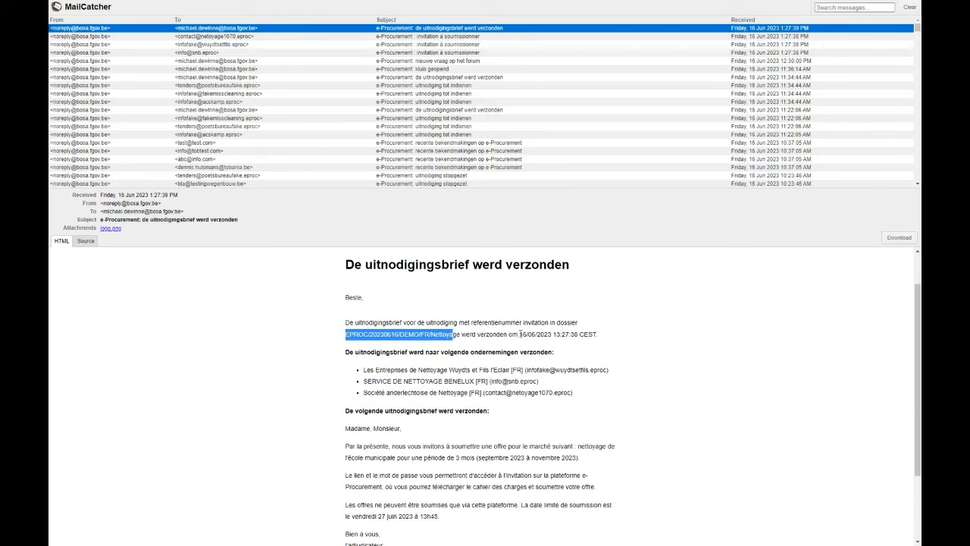
pyautogui.moveTo(519, 334); pyautogui.dragTo(600, 336)
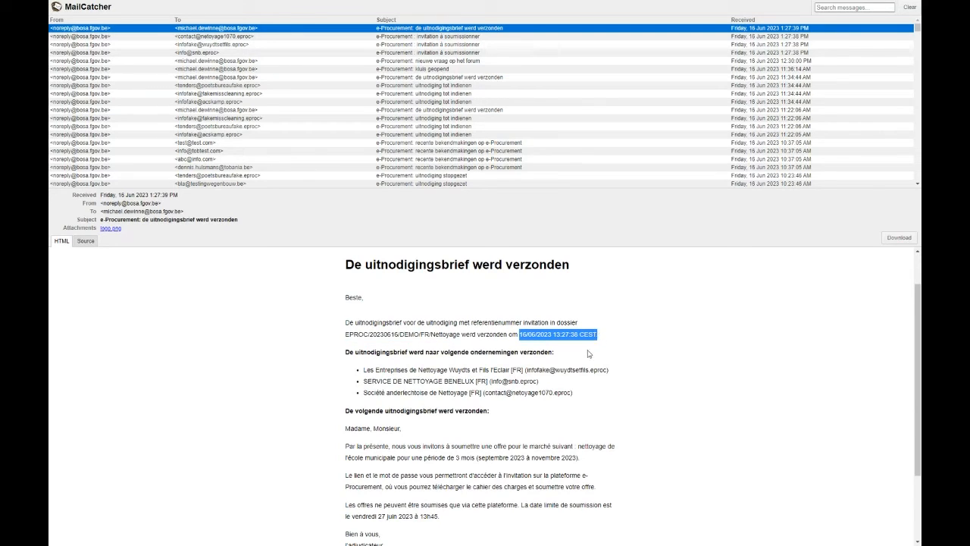
pyautogui.moveTo(361, 371); pyautogui.dragTo(568, 392)
pyautogui.scroll(-3, 343, 337)
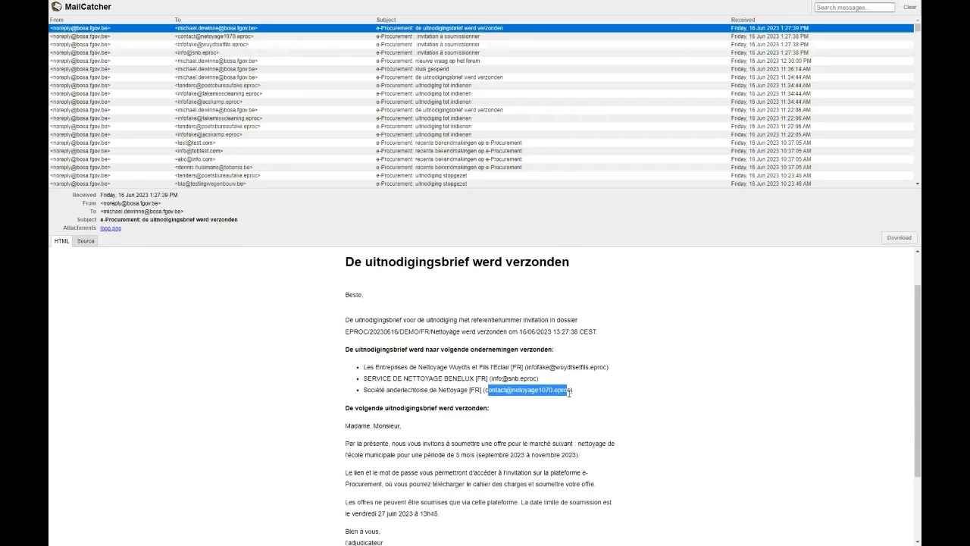
pyautogui.moveTo(350, 332); pyautogui.dragTo(385, 360)
pyautogui.click(339, 333)
pyautogui.moveTo(344, 334)
pyautogui.mouseDown()
pyautogui.moveTo(386, 424)
pyautogui.moveTo(358, 401)
pyautogui.moveTo(345, 253)
pyautogui.moveTo(347, 331)
pyautogui.mouseUp()
pyautogui.click(387, 443)
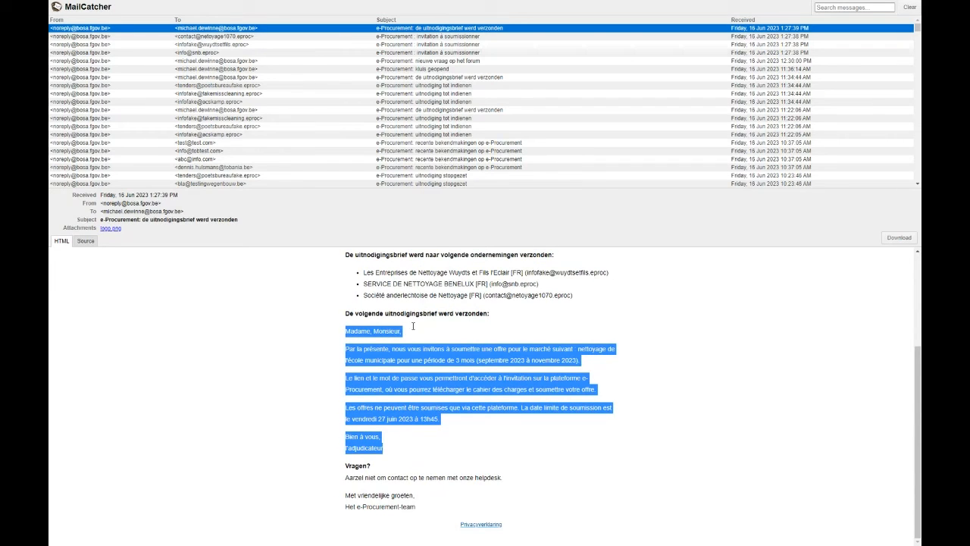
# Open the "invitation à soumissionner" e-mail sent to Société anderlechtoise de Nettoyage and read its invitation letter.
pyautogui.scroll(3, 452, 326)
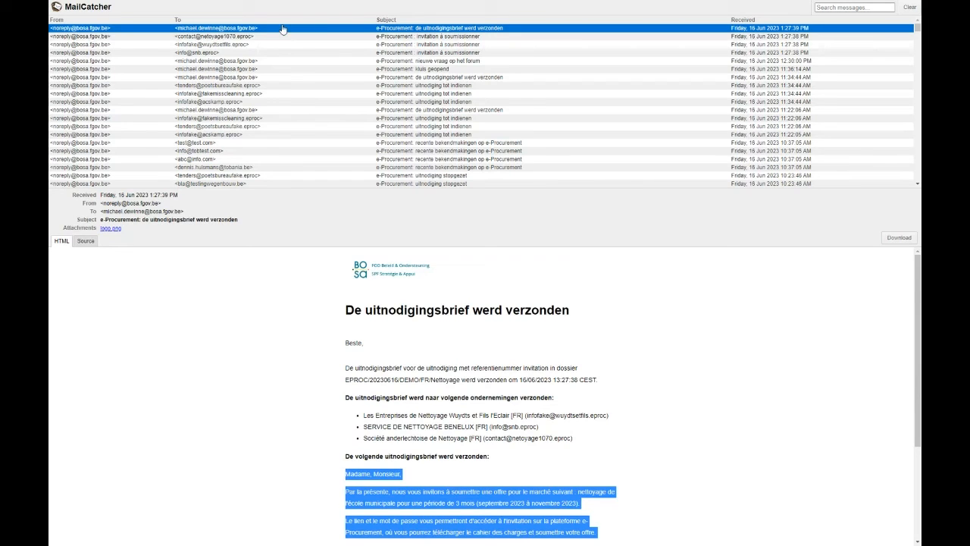
pyautogui.click(422, 36)
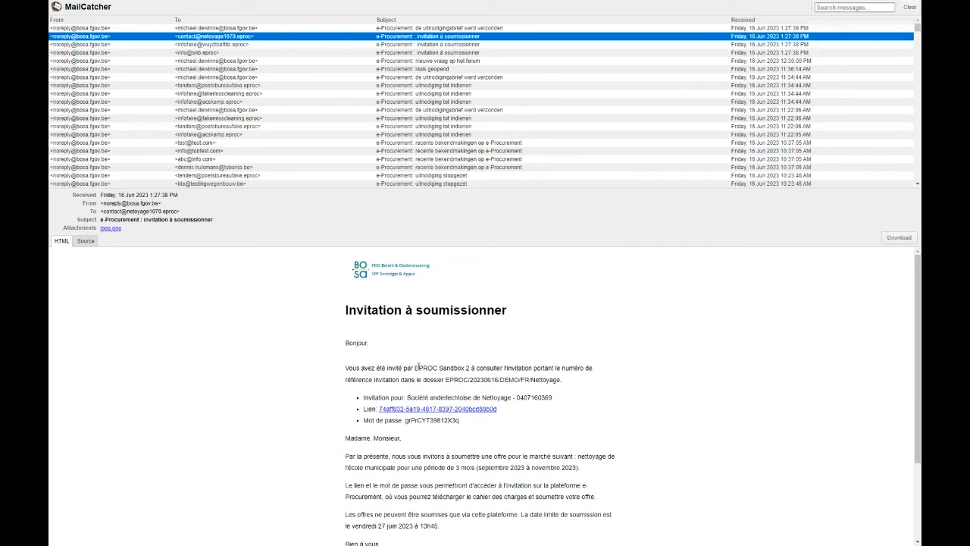
pyautogui.scroll(-1, 509, 374)
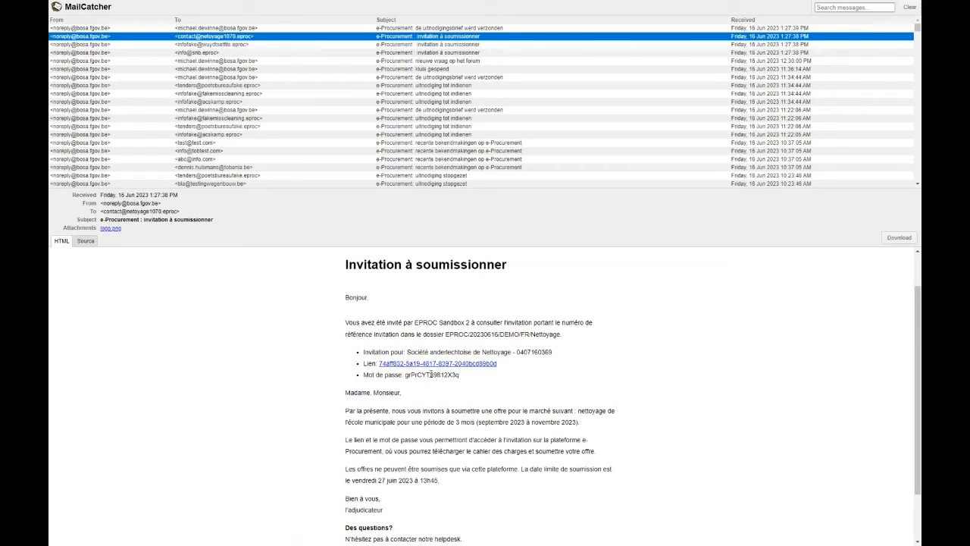
pyautogui.scroll(-2, 430, 374)
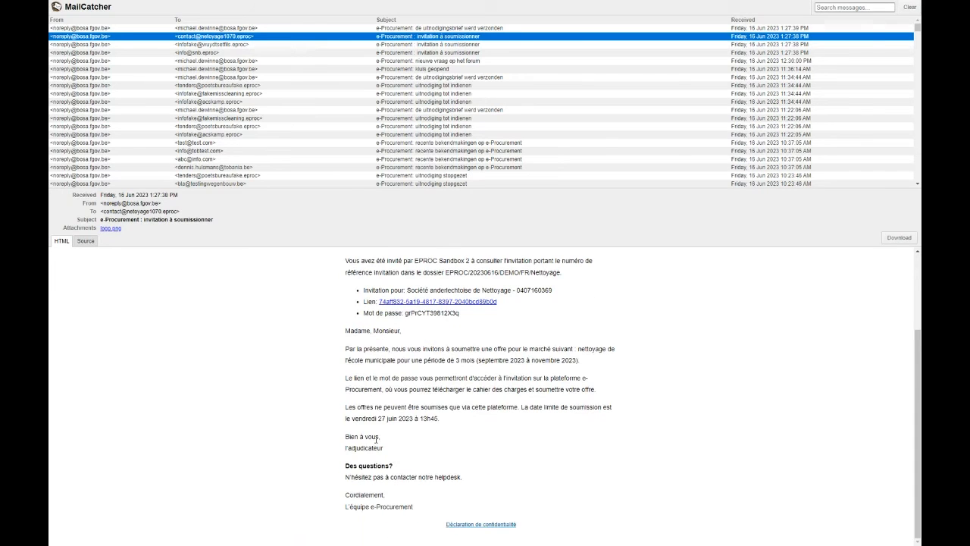
pyautogui.moveTo(385, 449); pyautogui.dragTo(346, 331)
pyautogui.click(566, 331)
# Copy the invitation password from the e-mail and follow the invitation link to e-Procurement.
pyautogui.scroll(3, 452, 346)
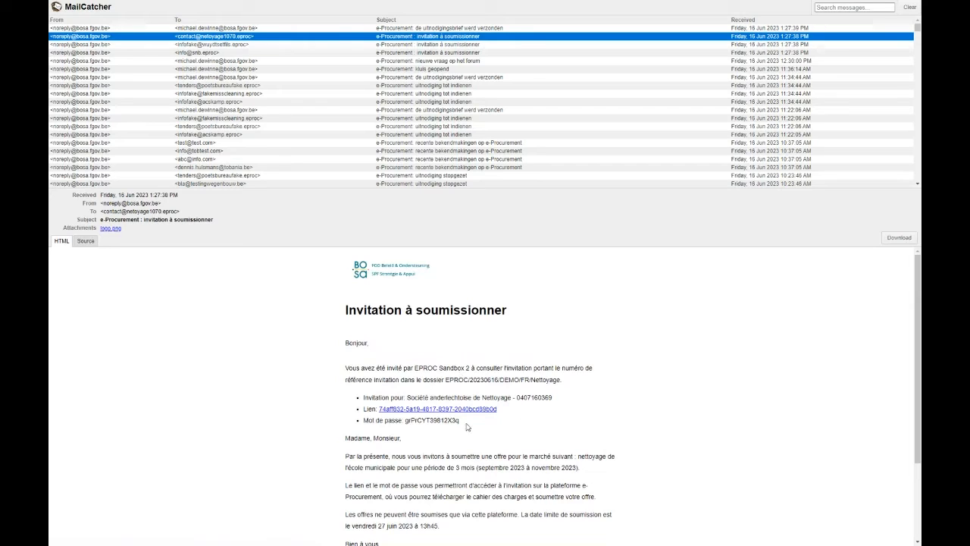
pyautogui.doubleClick(420, 419)
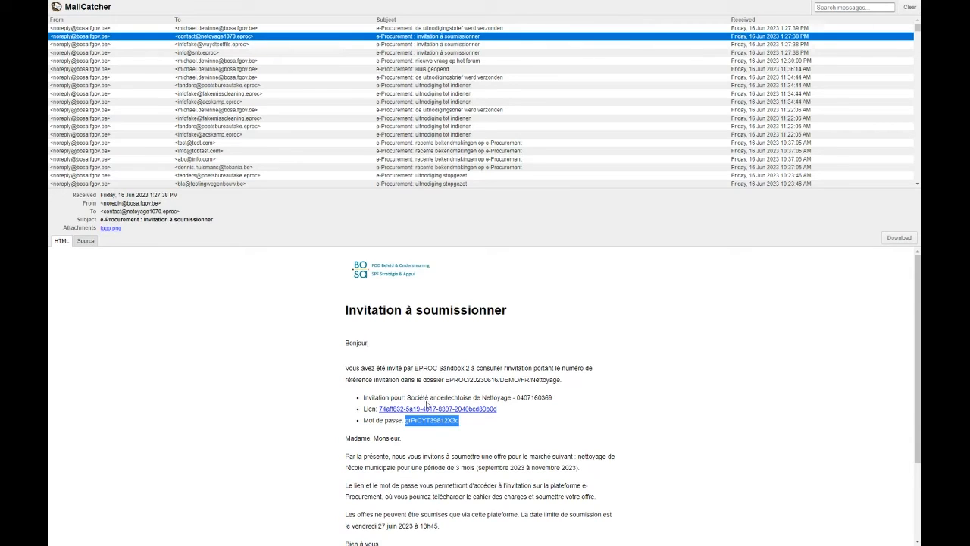
pyautogui.click(426, 410)
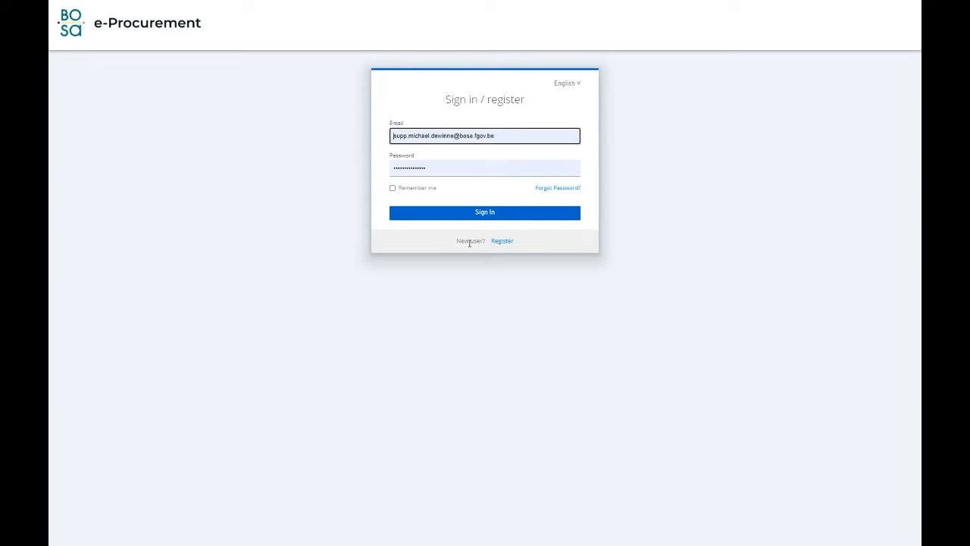
pyautogui.click(522, 134)
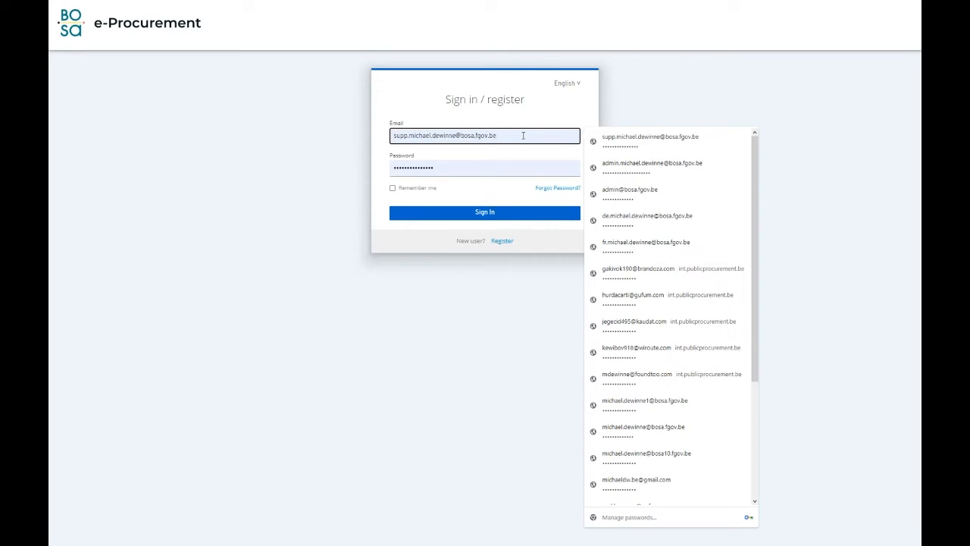
pyautogui.scroll(-3, 695, 242)
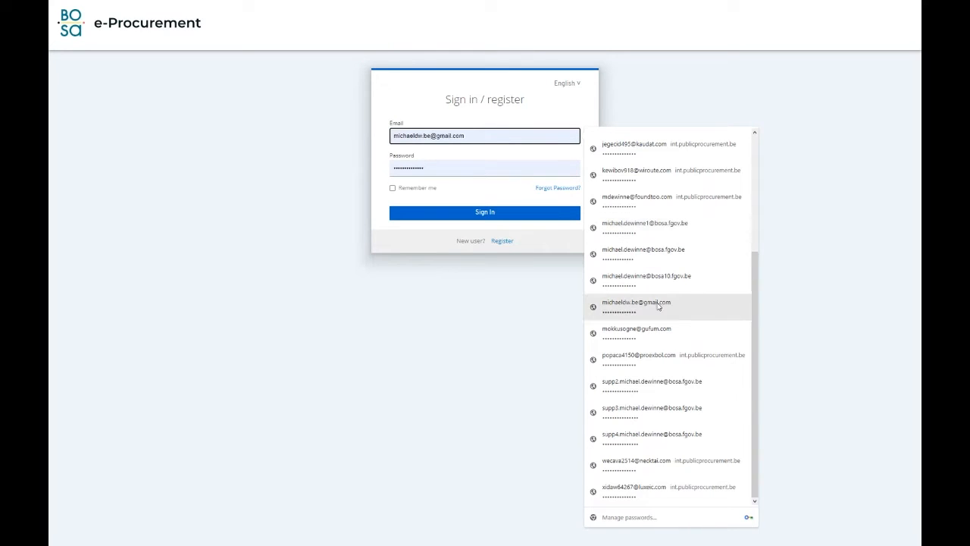
pyautogui.click(641, 414)
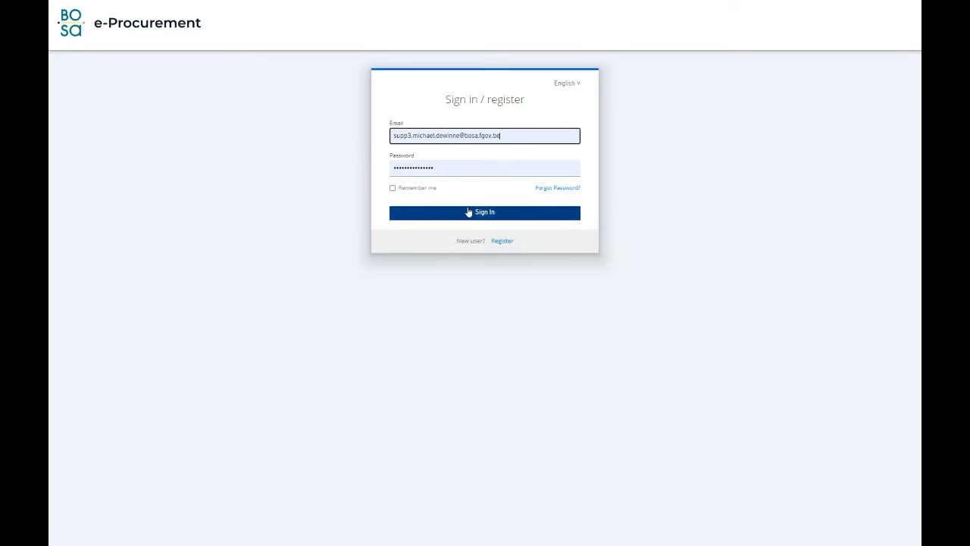
pyautogui.click(478, 213)
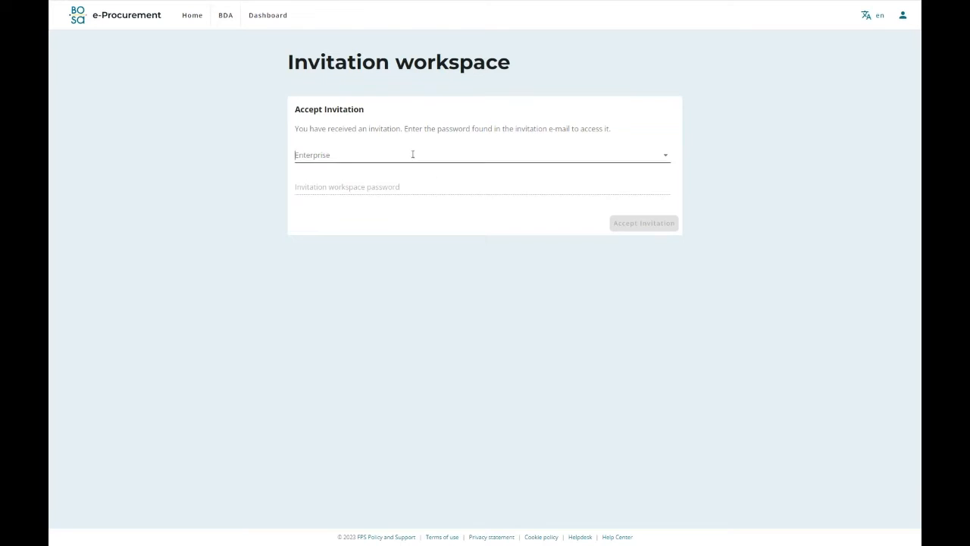
pyautogui.click(413, 154)
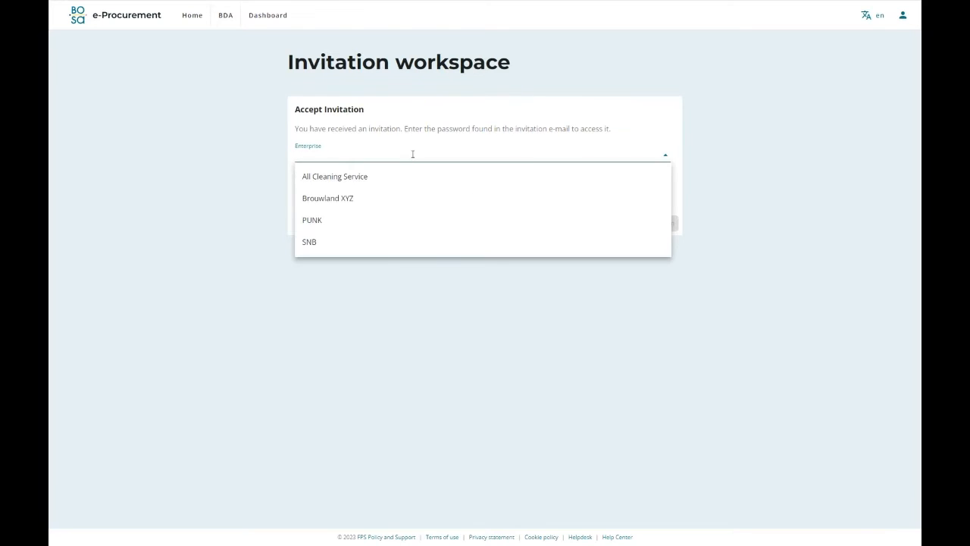
pyautogui.click(710, 207)
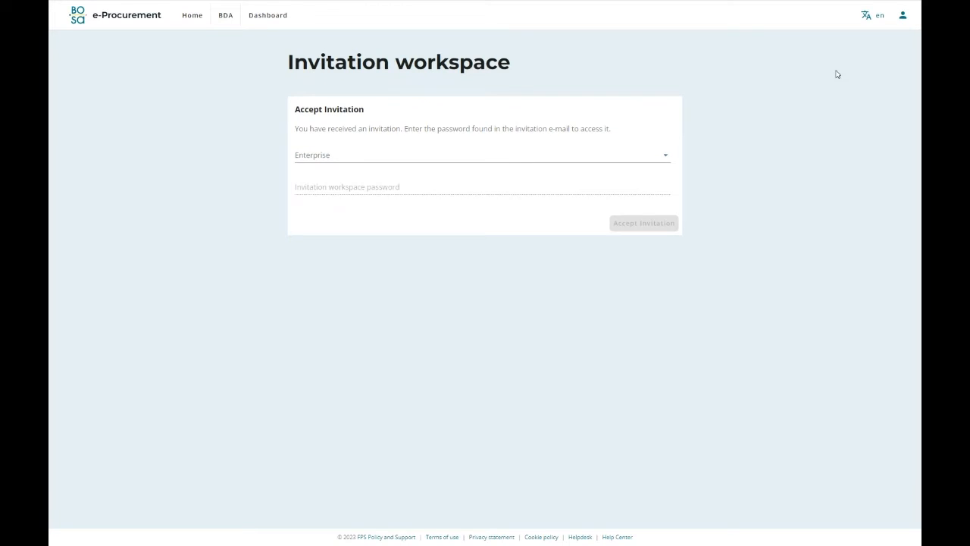
pyautogui.click(903, 15)
pyautogui.click(884, 66)
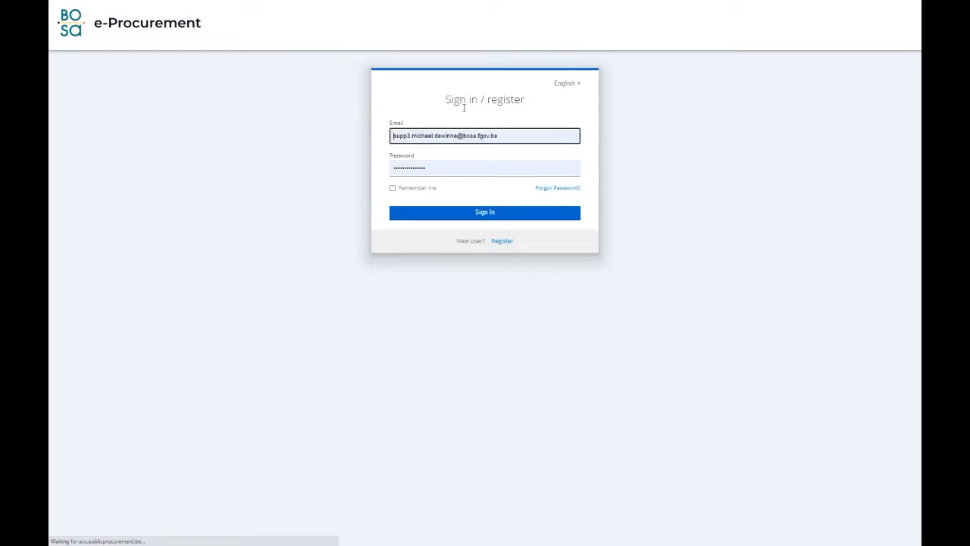
# Change the sign-in e-mail to the second support account and sign in with its saved password.
pyautogui.click(410, 135)
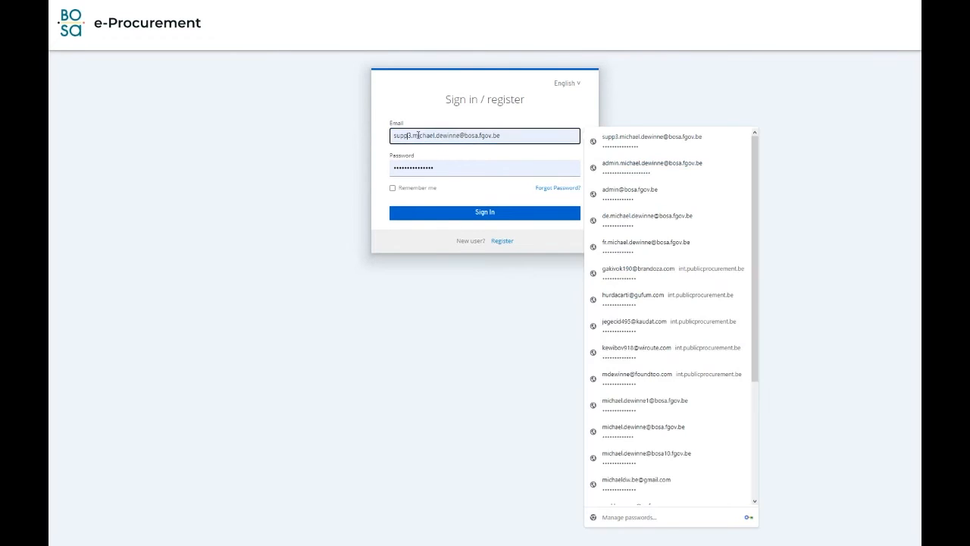
pyautogui.press('BackSpace')
pyautogui.write('2')
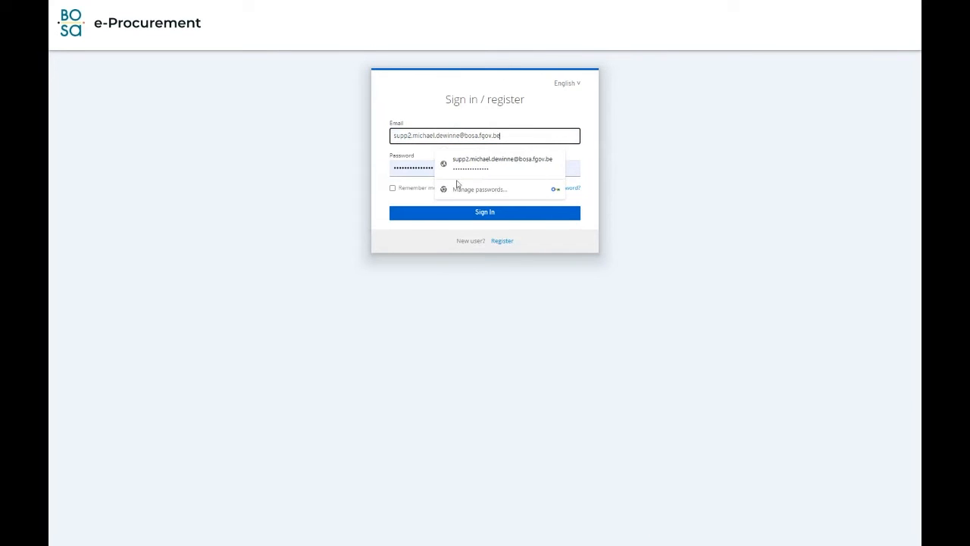
pyautogui.click(496, 171)
pyautogui.click(467, 219)
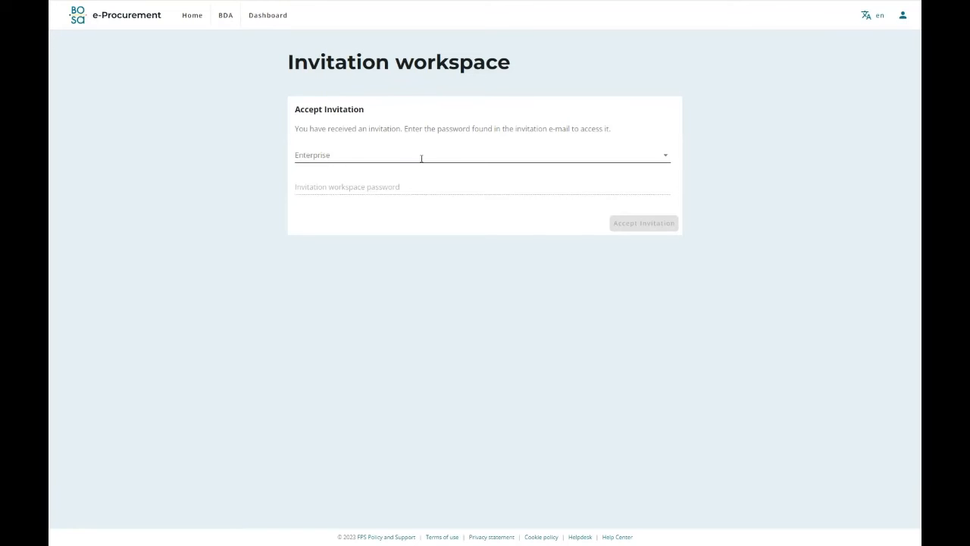
# Accept the invitation for the enterprise Société anderlechtoise de Nettoyage, pasting the invitation workspace password.
pyautogui.click(411, 157)
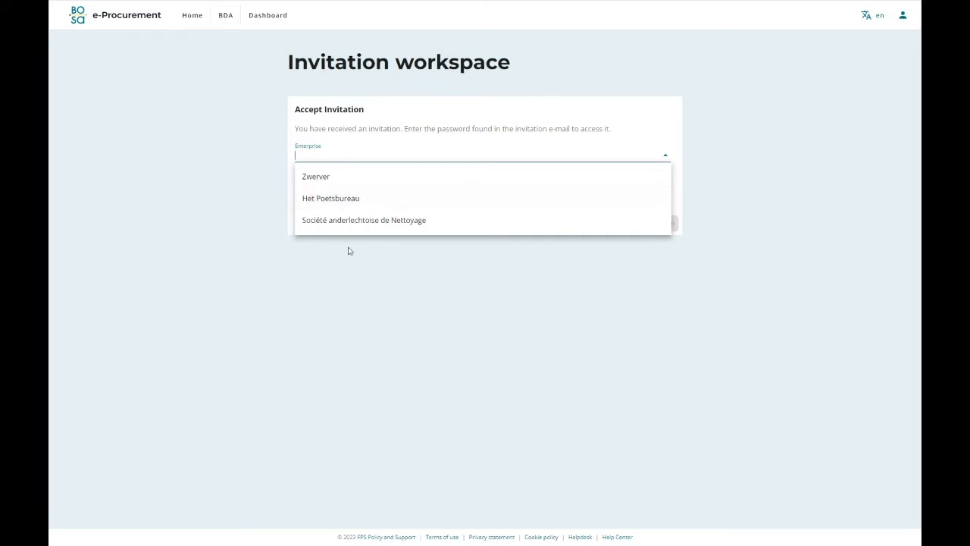
pyautogui.click(381, 224)
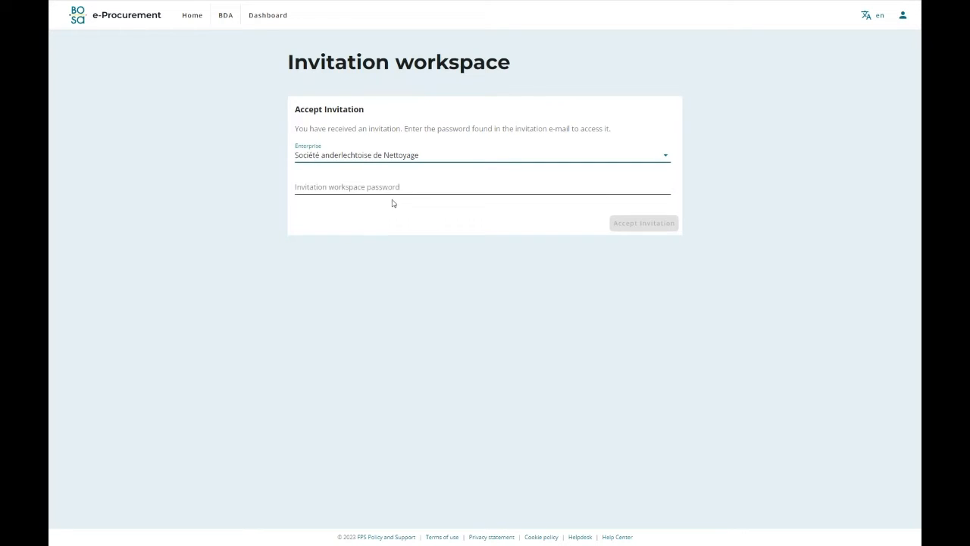
pyautogui.click(346, 184)
pyautogui.rightClick(336, 189)
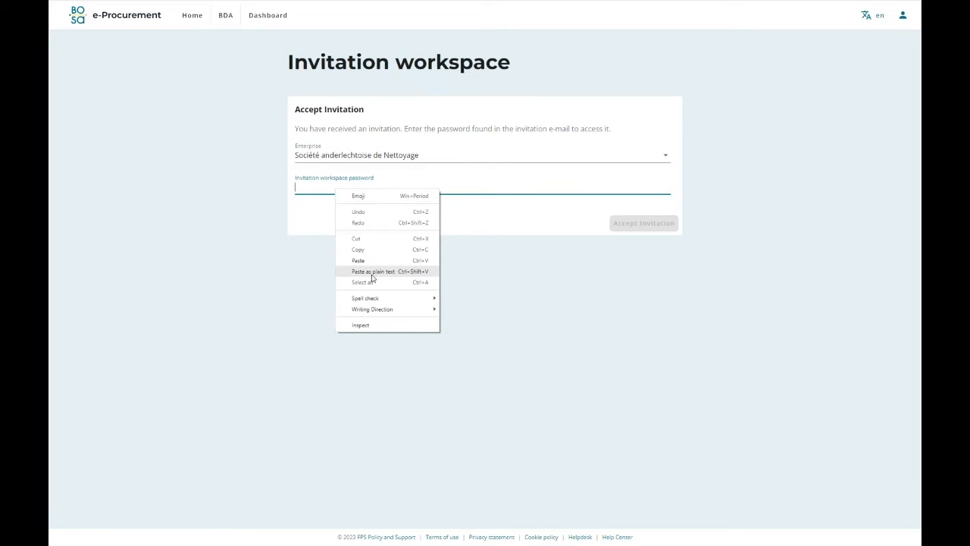
pyautogui.click(372, 274)
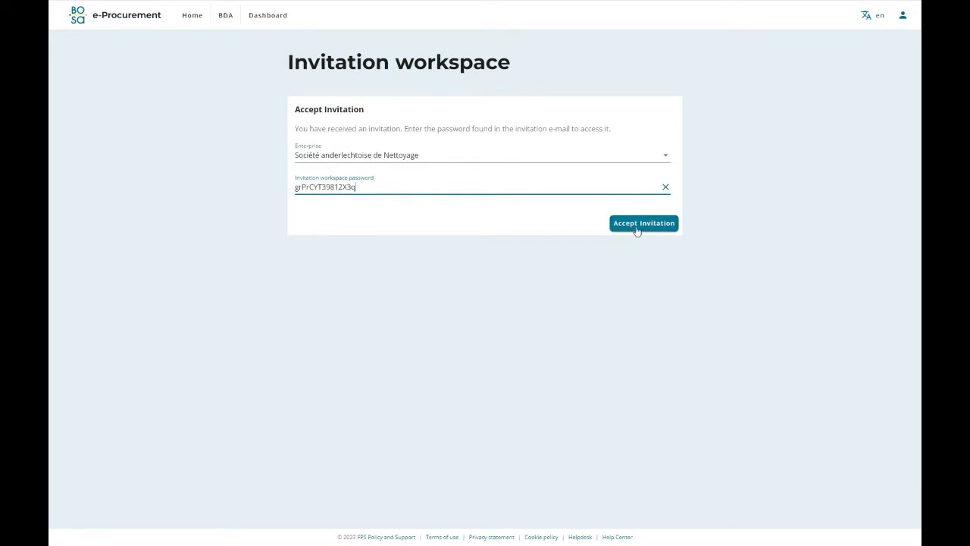
pyautogui.click(661, 228)
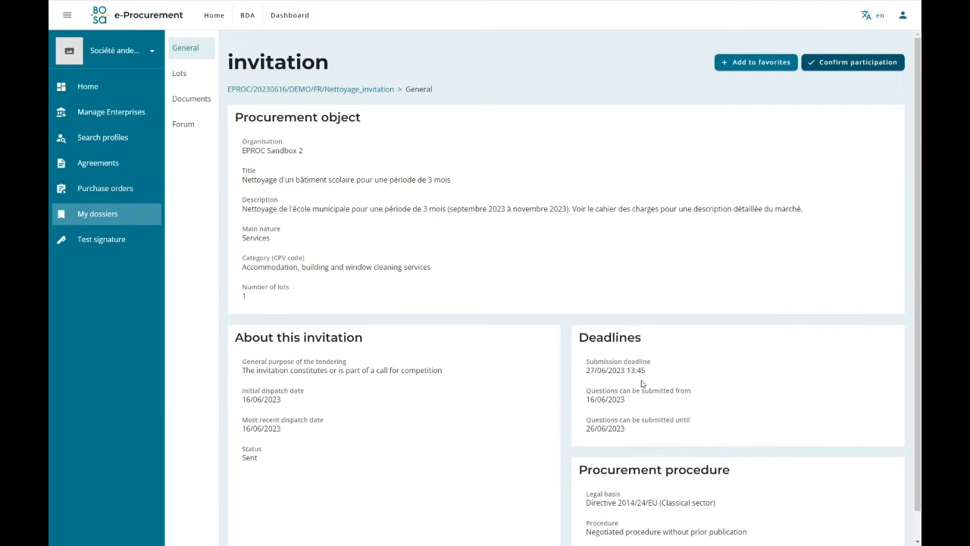
# Review the received invitation's general data, deadlines and procurement procedure, and view its lots.
pyautogui.scroll(-1, 631, 401)
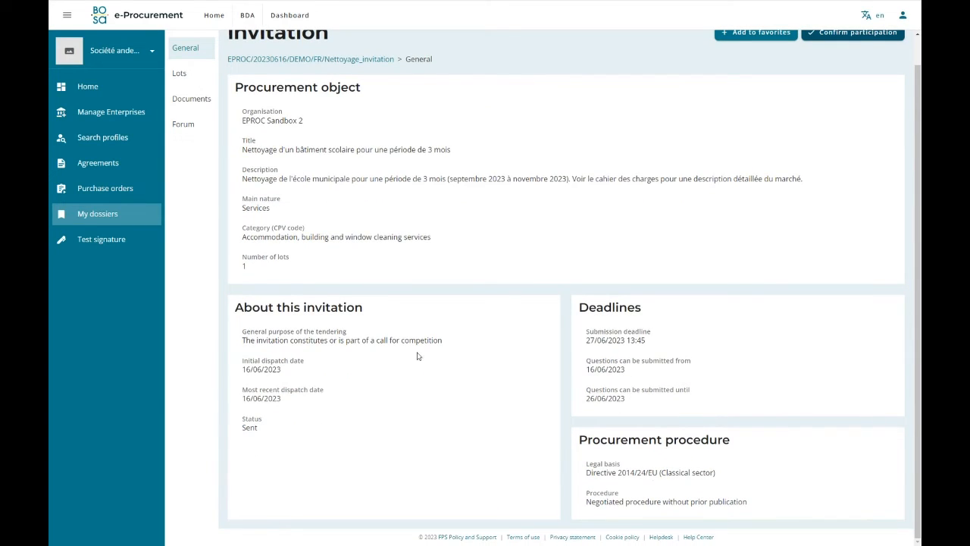
pyautogui.scroll(1, 212, 169)
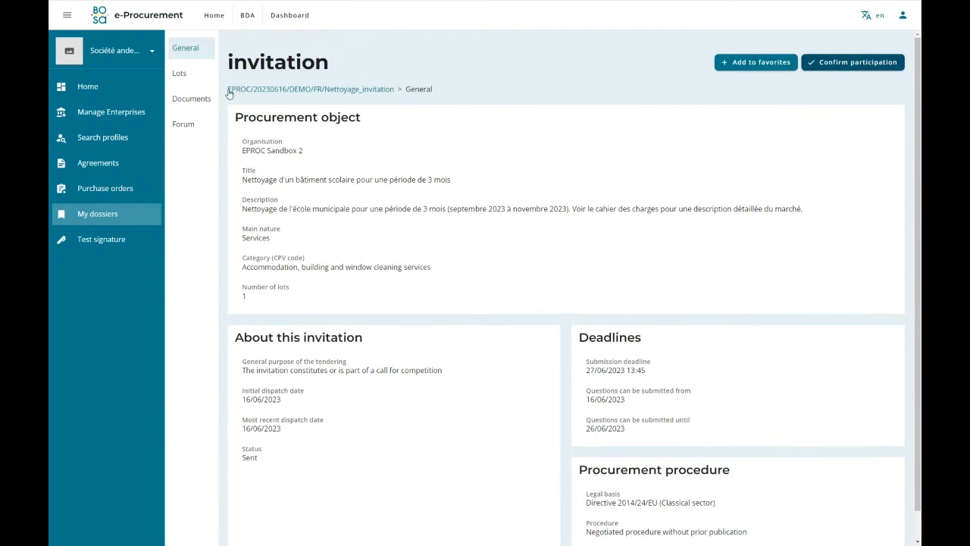
pyautogui.click(180, 74)
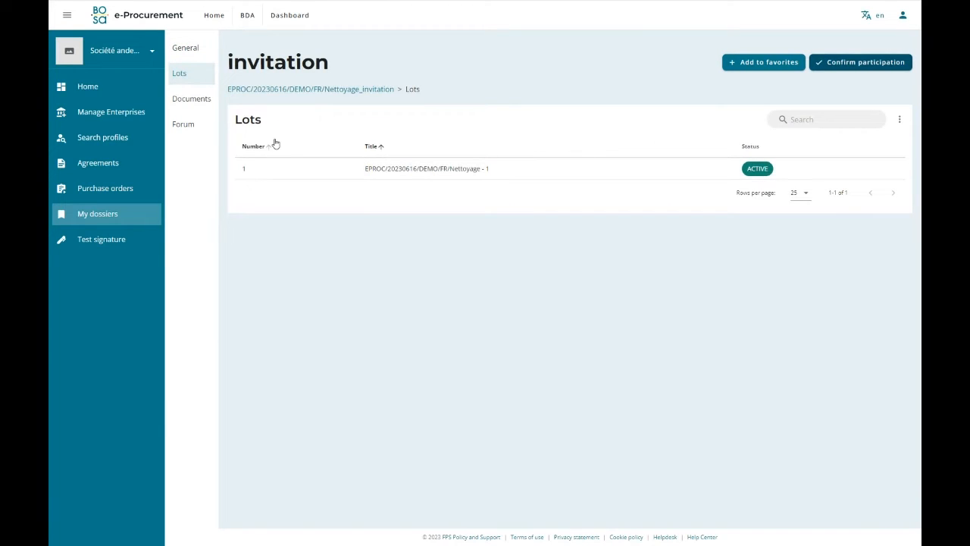
# Expand Cahier des charges in the invitation's documents to see its file, and download all the documents.
pyautogui.click(181, 103)
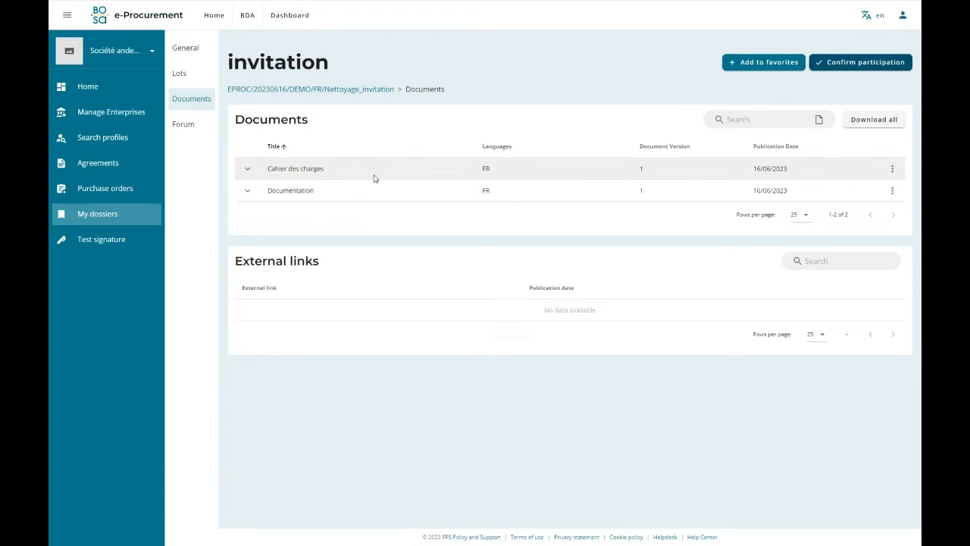
pyautogui.click(247, 168)
pyautogui.click(892, 169)
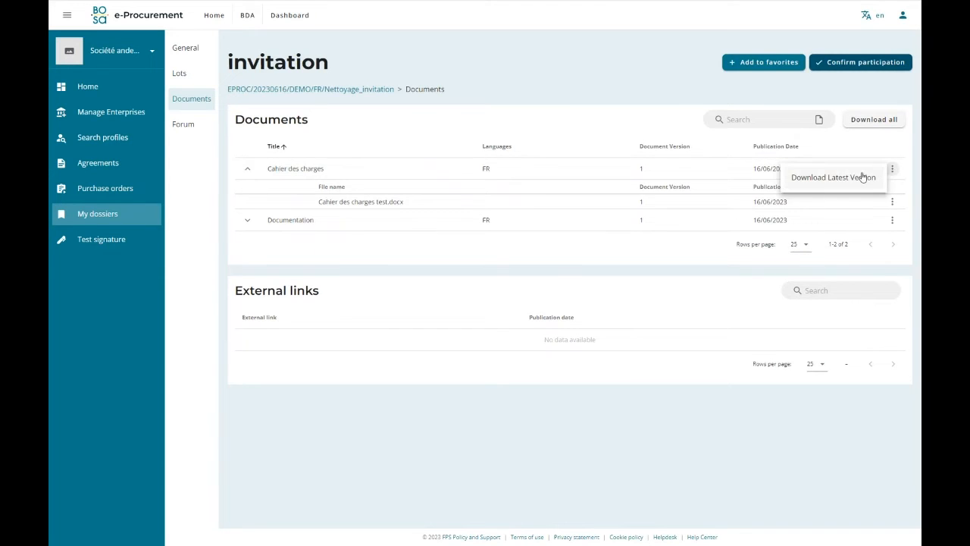
pyautogui.click(906, 142)
pyautogui.click(875, 119)
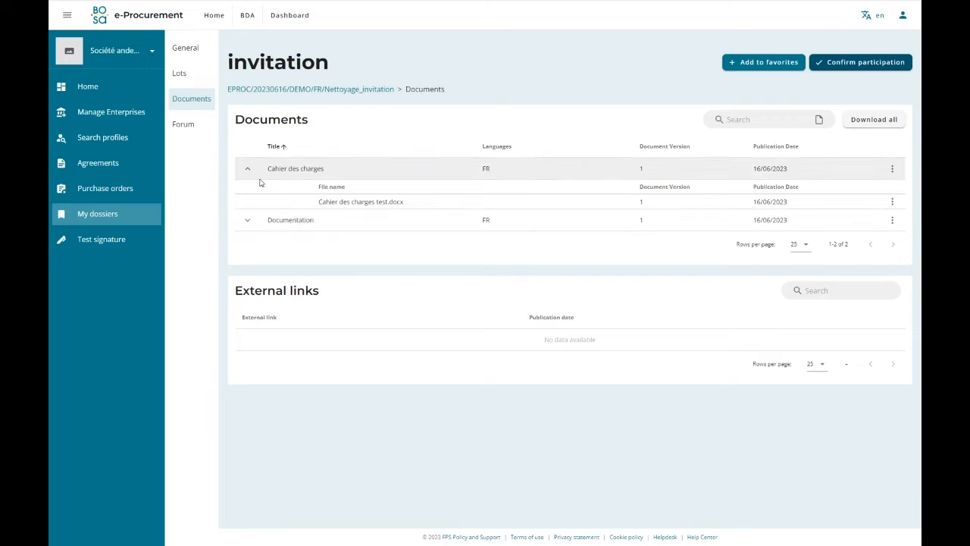
# Add a new question with the text "Question" to the invitation's forum.
pyautogui.click(183, 128)
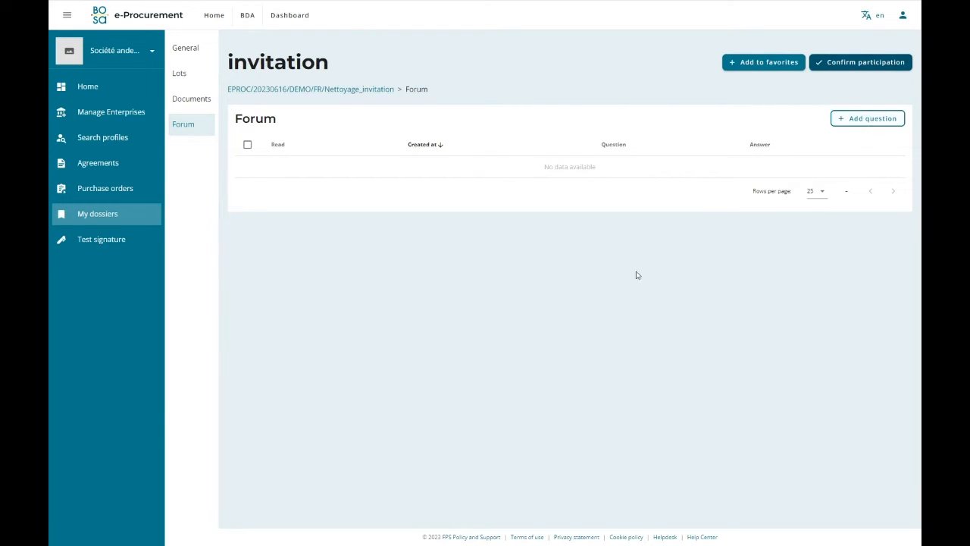
pyautogui.click(861, 120)
pyautogui.click(515, 273)
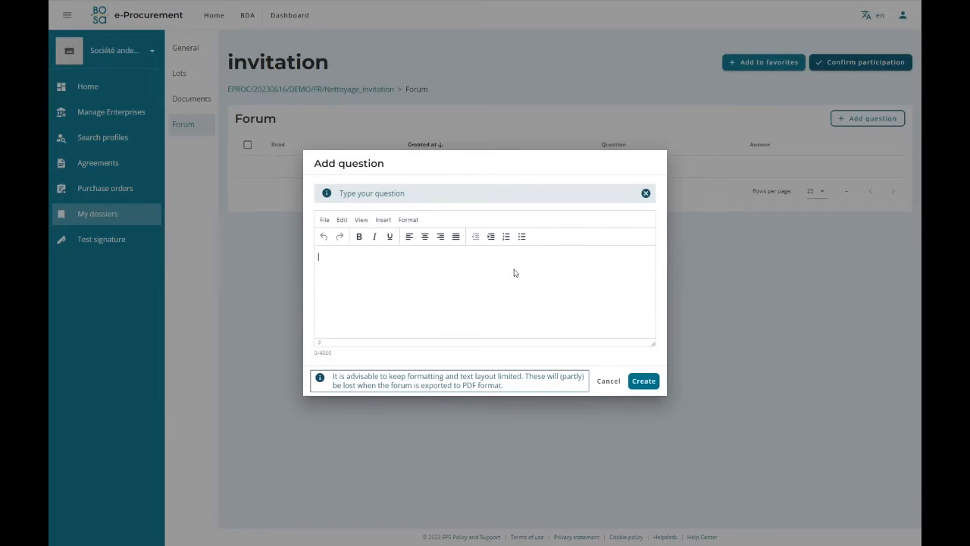
pyautogui.write('Question')
pyautogui.click(643, 383)
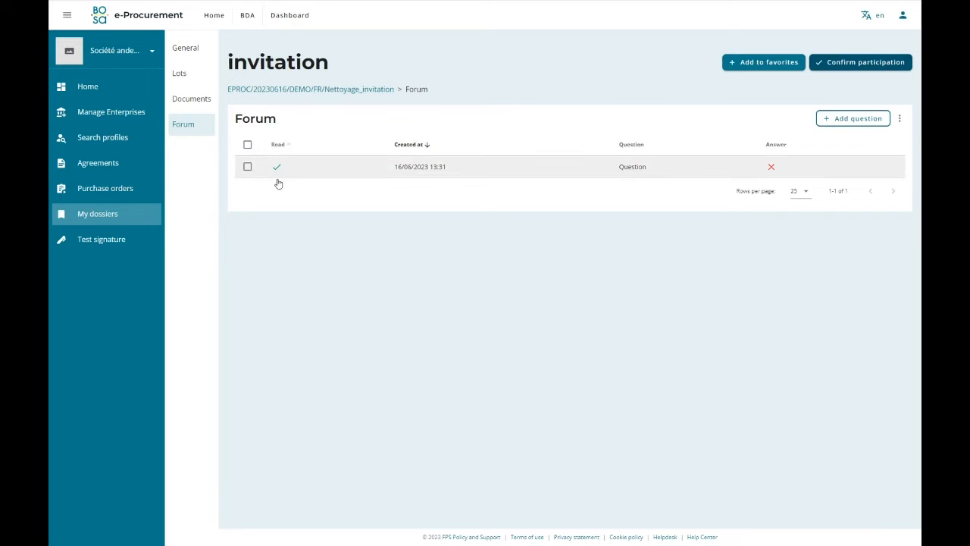
# Go to the enterprise's dossiers overview and switch the platform's display language to French.
pyautogui.click(94, 223)
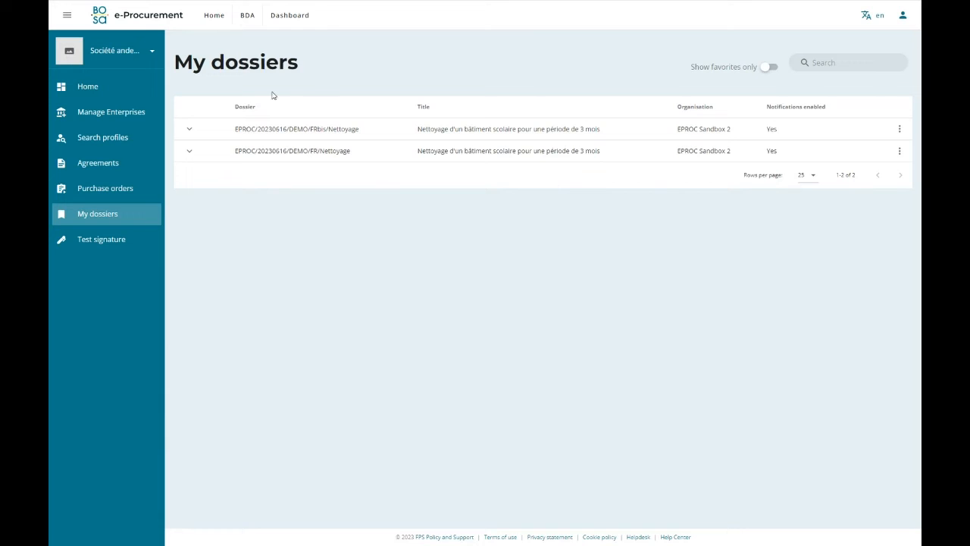
pyautogui.click(874, 29)
pyautogui.click(797, 83)
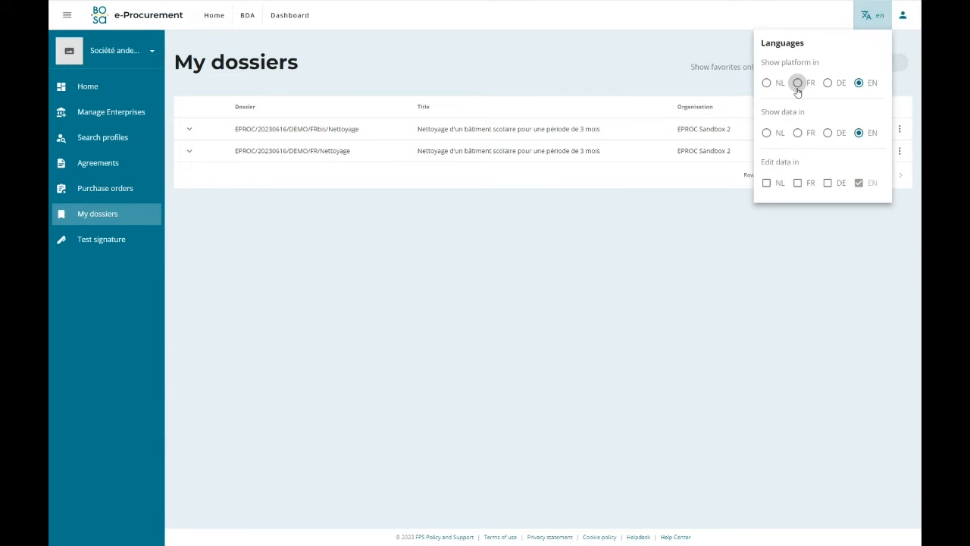
pyautogui.click(534, 254)
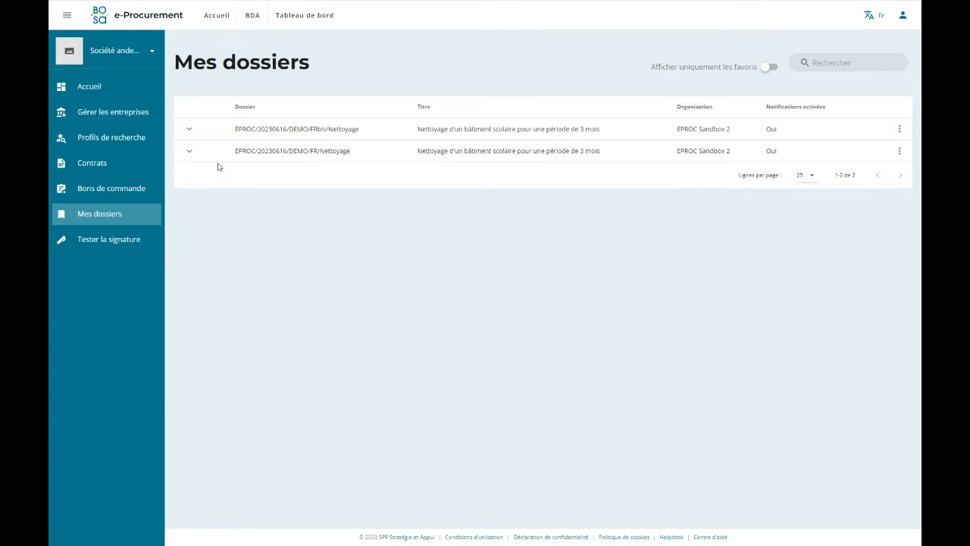
# Open the invitation under dossier EPROC/20230616/DEMO/FR/Nettoyage and confirm the enterprise's participation.
pyautogui.click(190, 151)
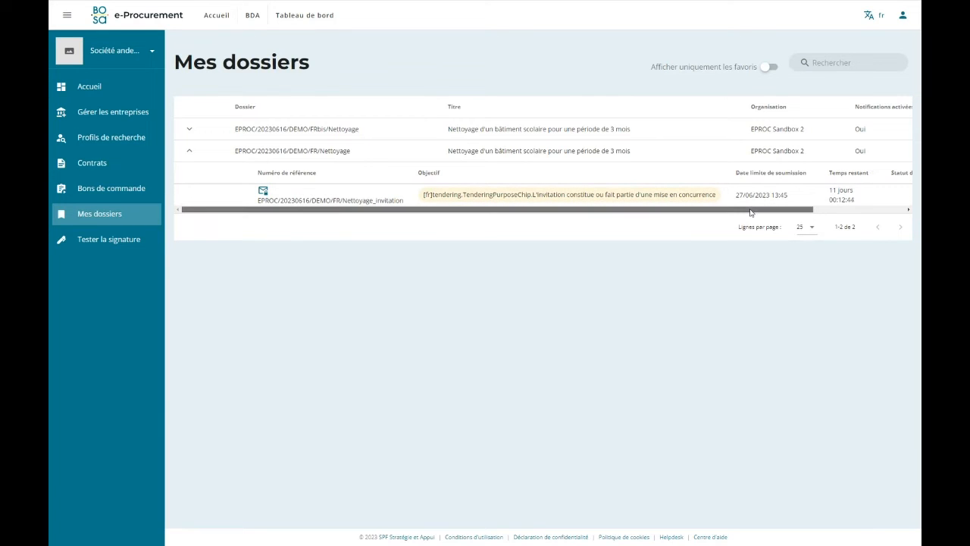
pyautogui.moveTo(751, 212); pyautogui.dragTo(766, 212)
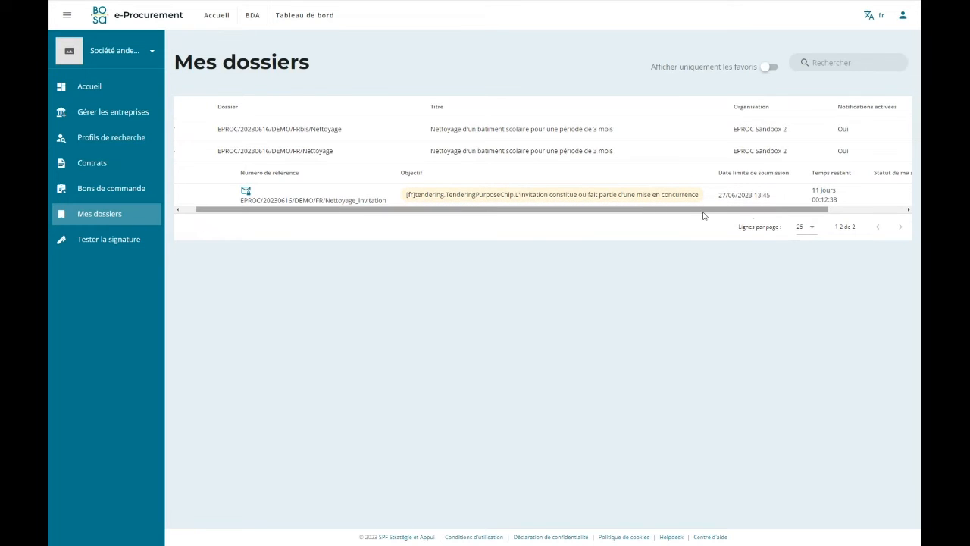
pyautogui.moveTo(702, 212); pyautogui.dragTo(686, 213)
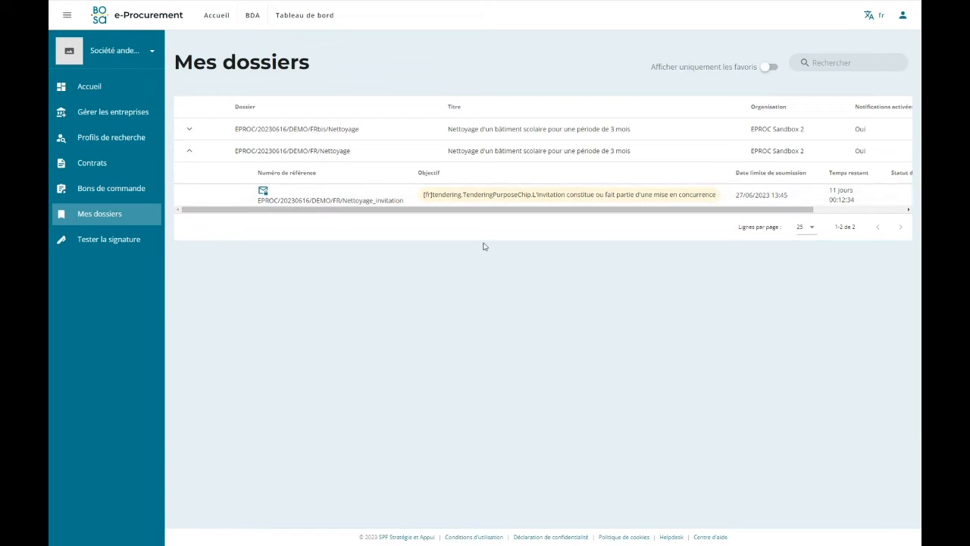
pyautogui.click(287, 200)
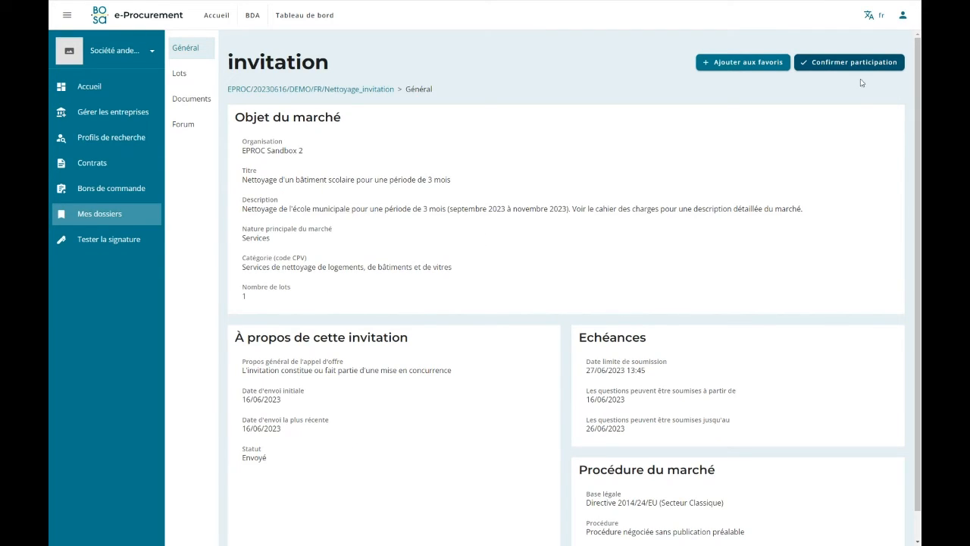
pyautogui.click(843, 62)
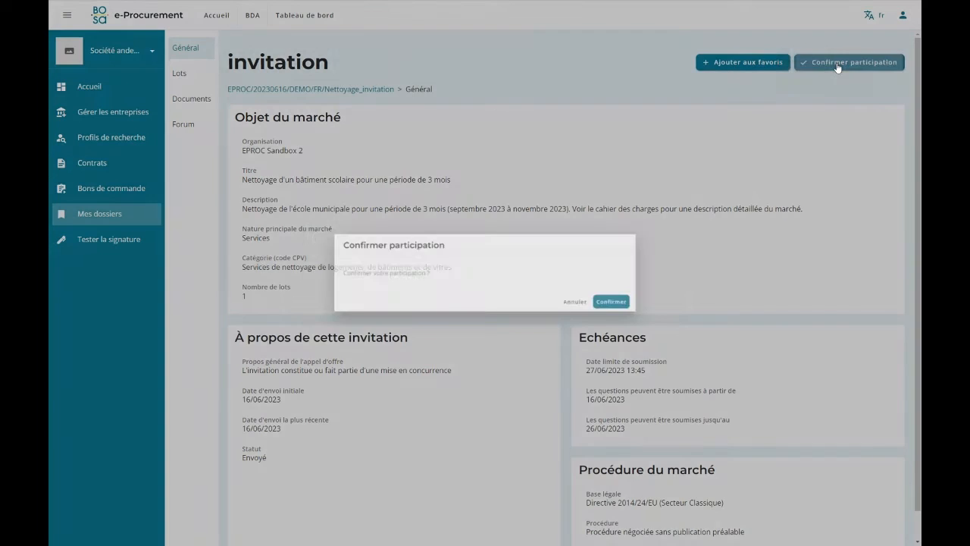
pyautogui.click(632, 308)
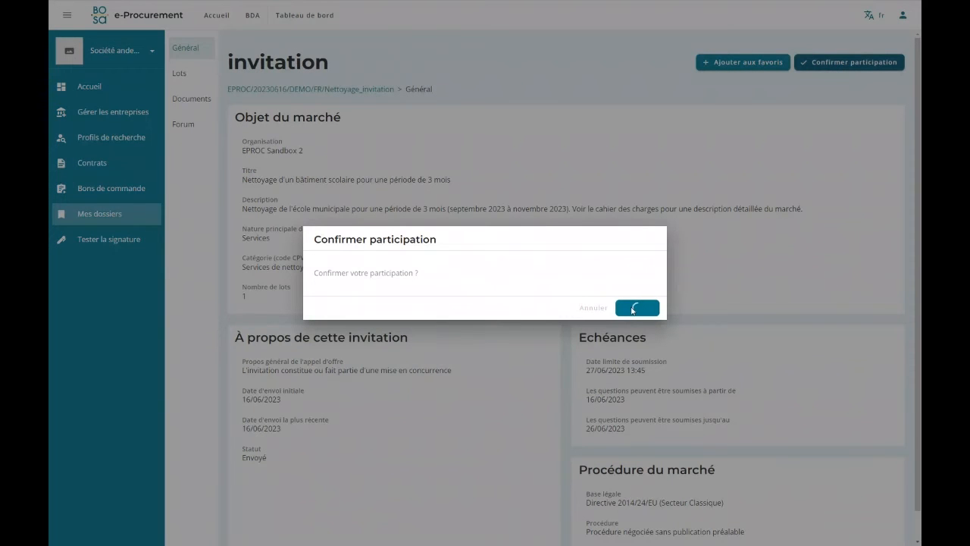
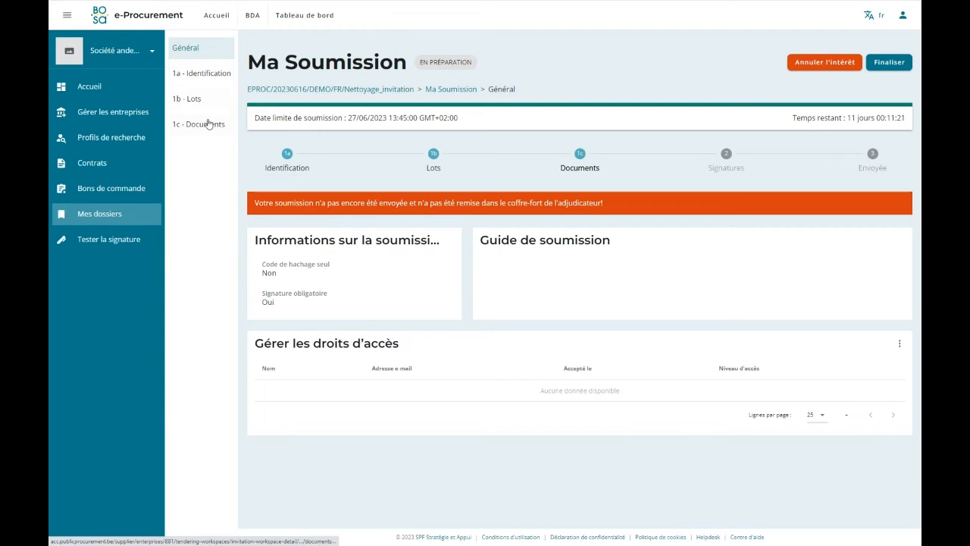
# Review the submission's identification details, check the edit option for the enterprise's contact details, and view its lots.
pyautogui.click(299, 174)
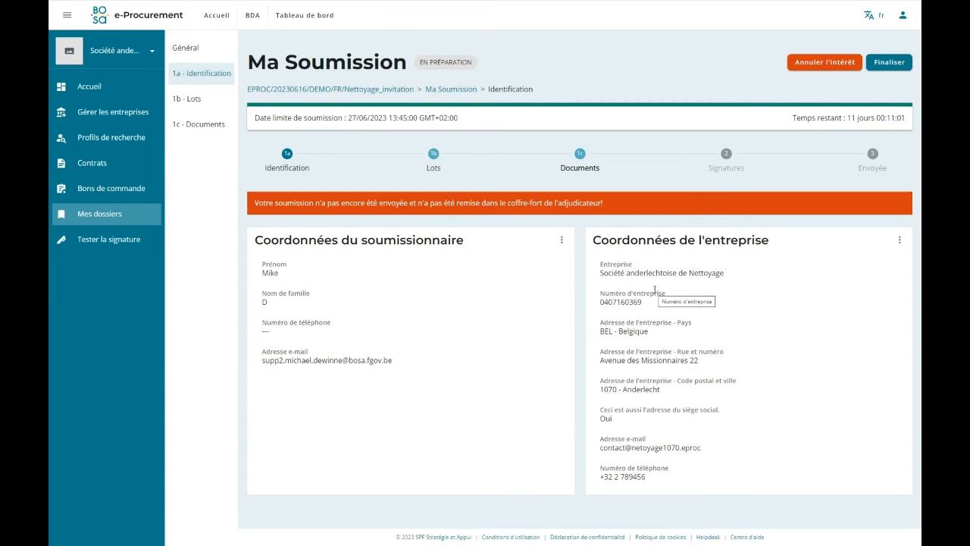
pyautogui.click(900, 242)
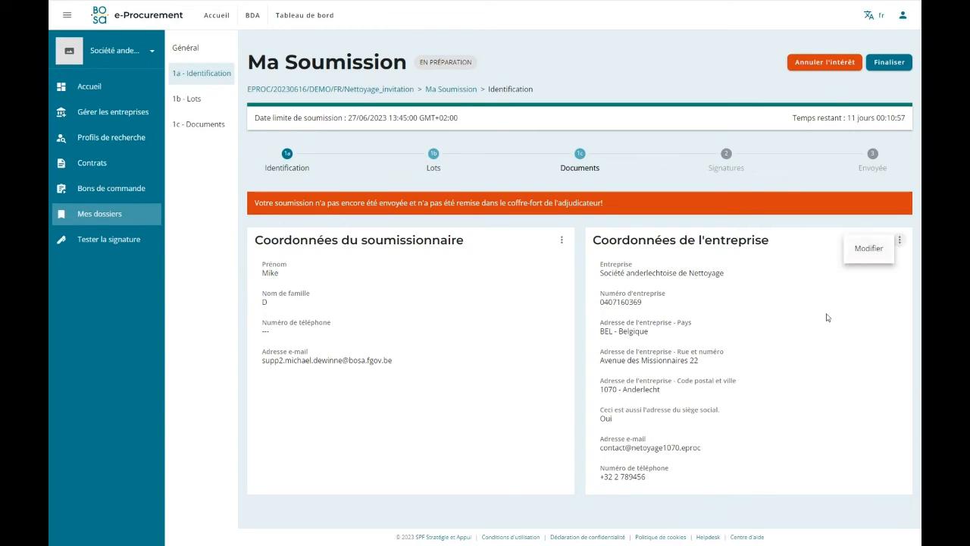
pyautogui.click(697, 330)
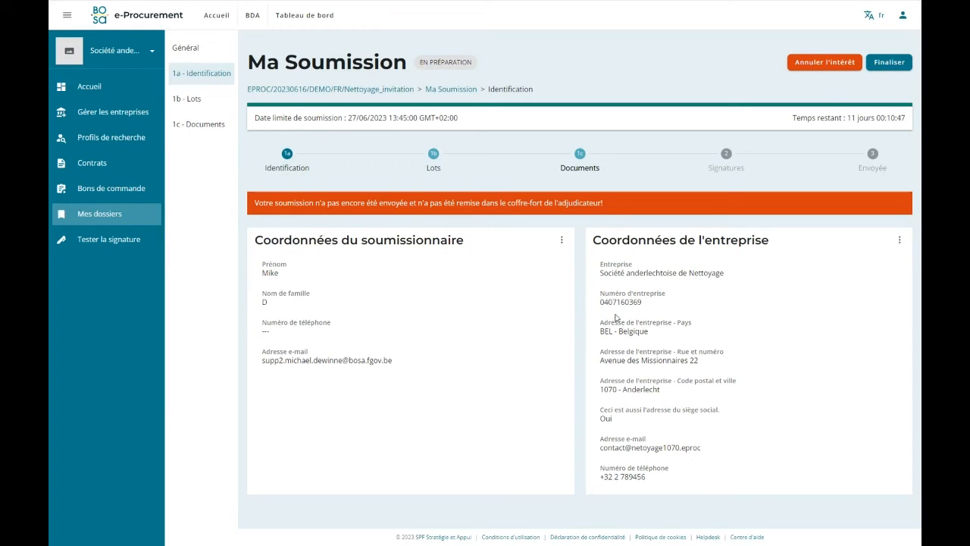
pyautogui.click(427, 164)
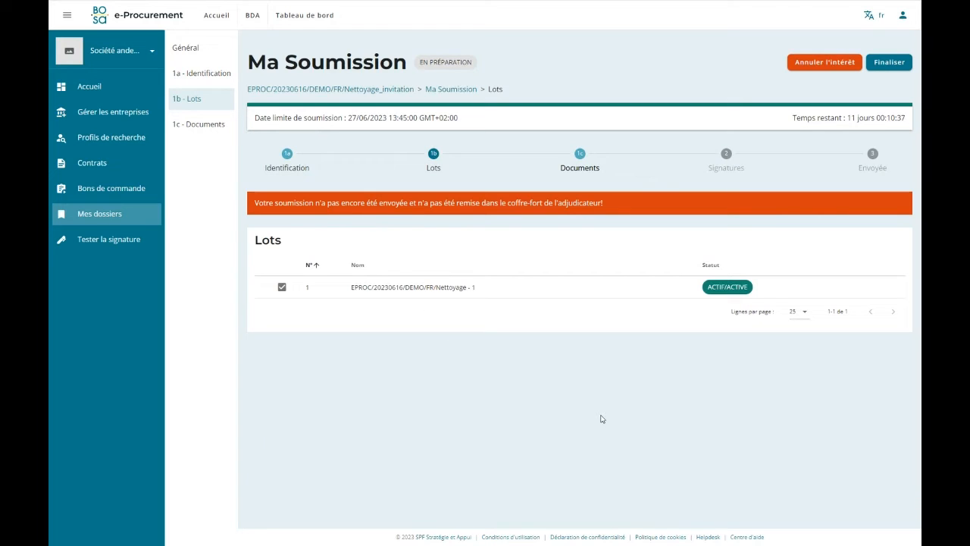
# Add Formulaire d'offre.pdf and Références.pdf from the Demo folder to the submission's documents and save them.
pyautogui.click(580, 161)
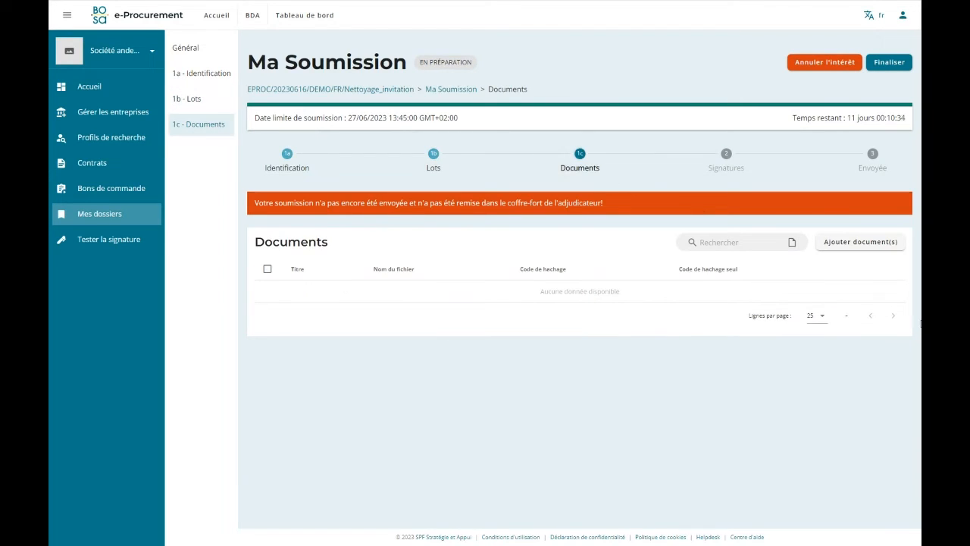
pyautogui.click(860, 242)
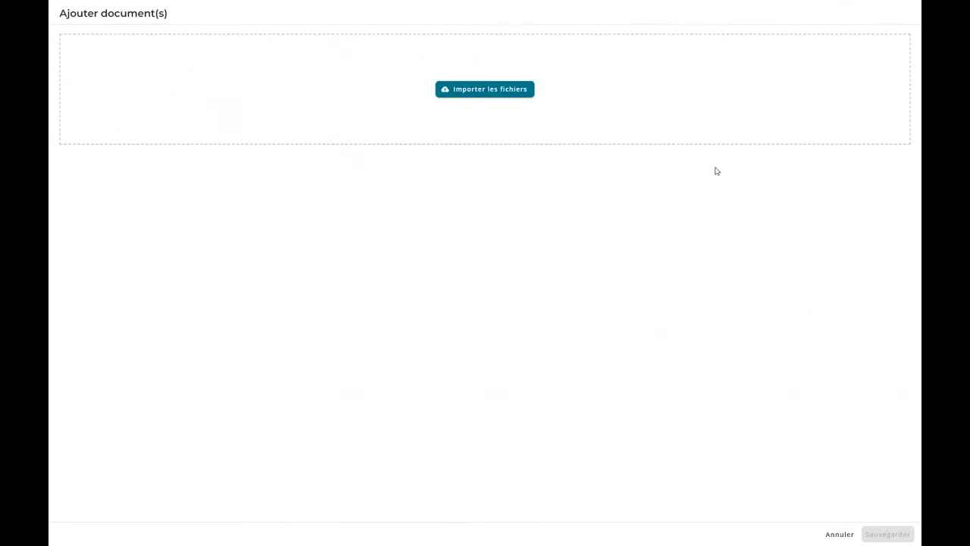
pyautogui.click(503, 92)
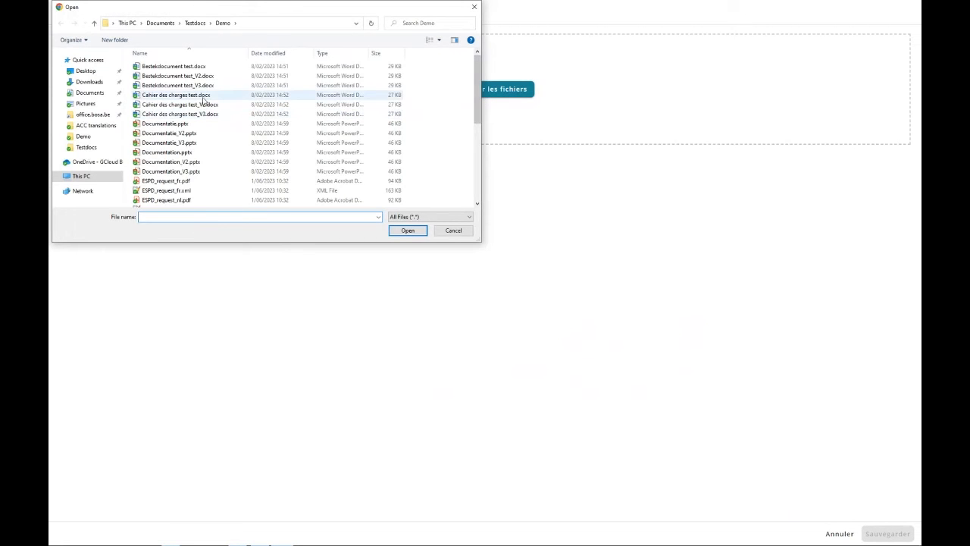
pyautogui.scroll(-6, 216, 114)
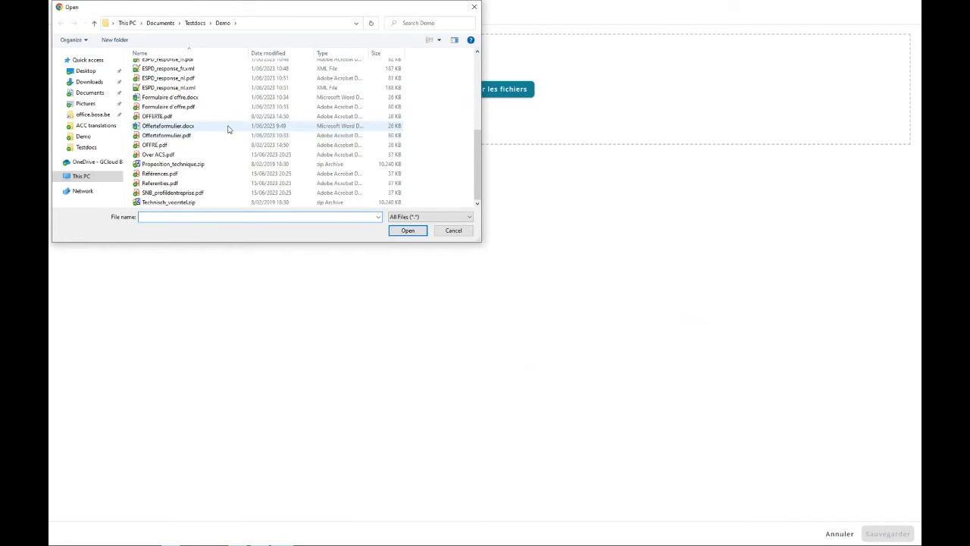
pyautogui.click(176, 107)
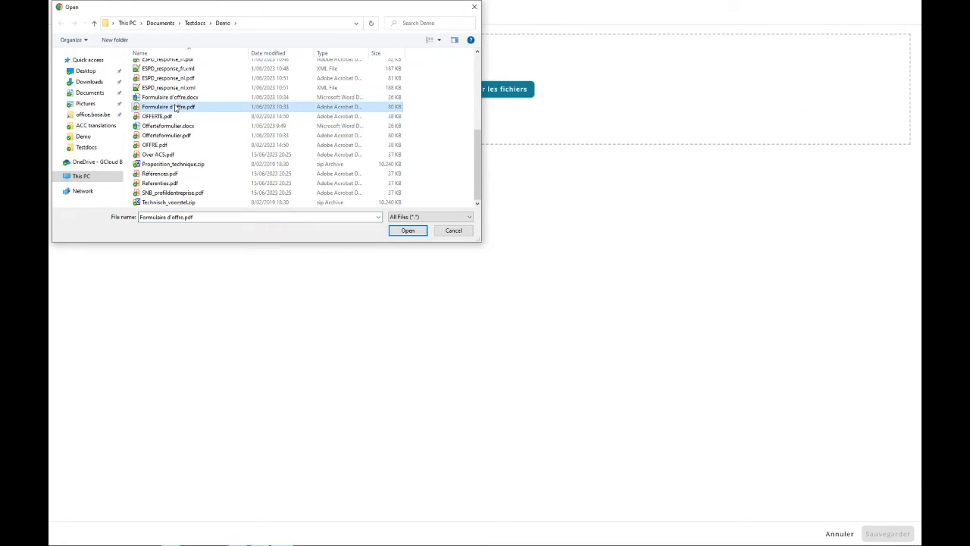
pyautogui.keyDown('ctrl'); pyautogui.click(154, 176); pyautogui.keyUp('ctrl')
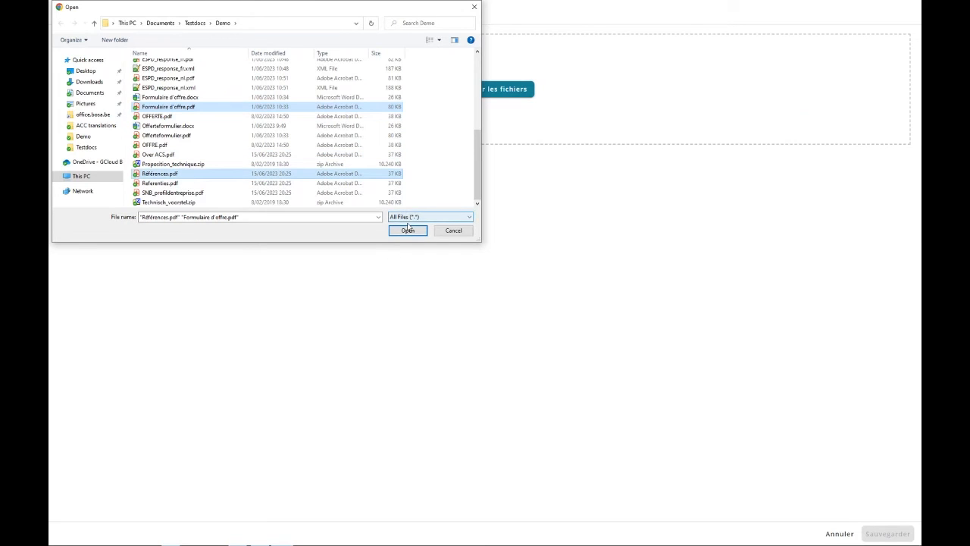
pyautogui.click(408, 230)
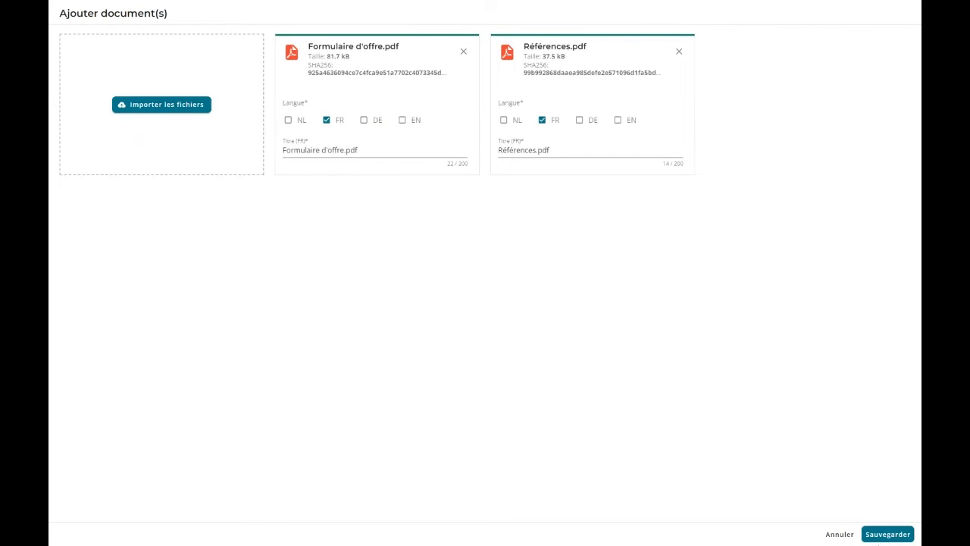
pyautogui.click(879, 533)
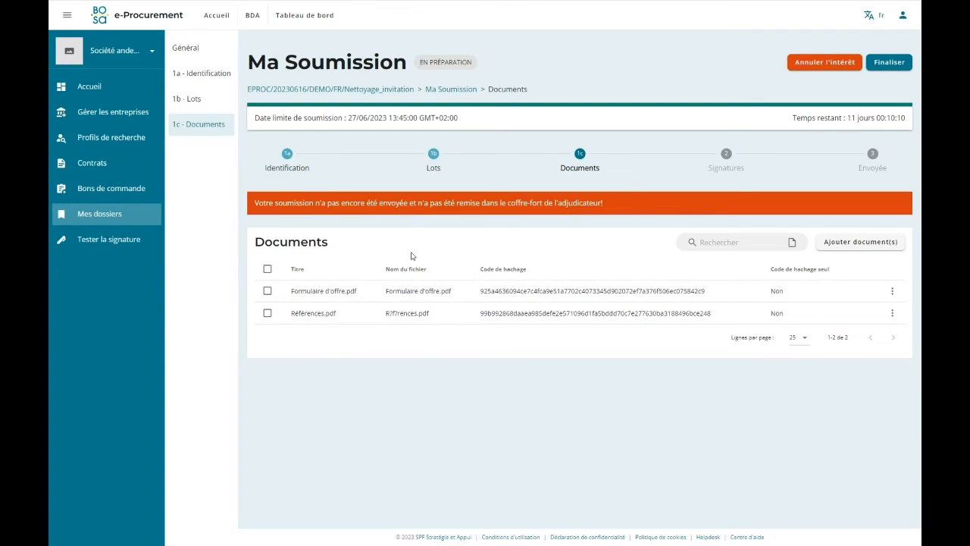
pyautogui.click(266, 293)
pyautogui.click(808, 241)
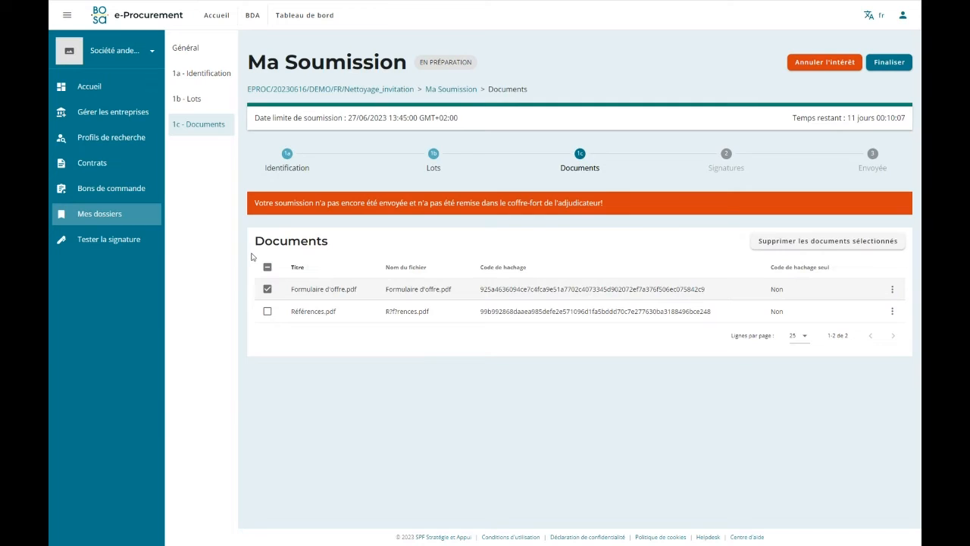
pyautogui.click(854, 241)
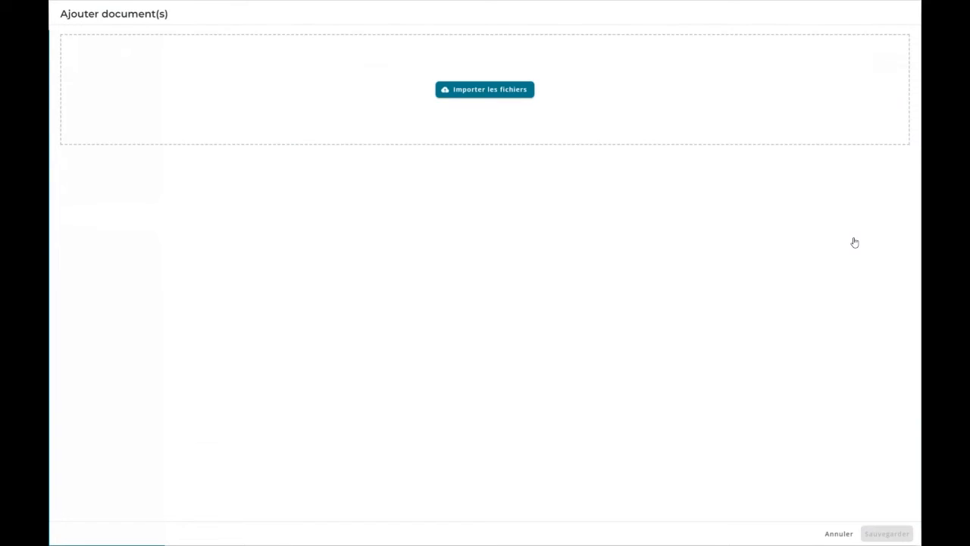
pyautogui.click(837, 531)
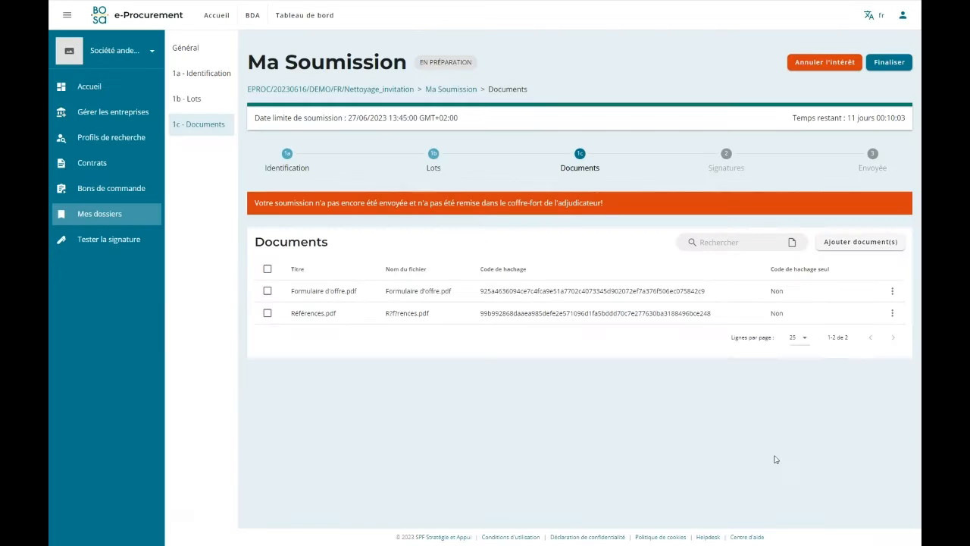
# Check the submission's lots, identification and documents once more, and finalise the submission.
pyautogui.click(433, 160)
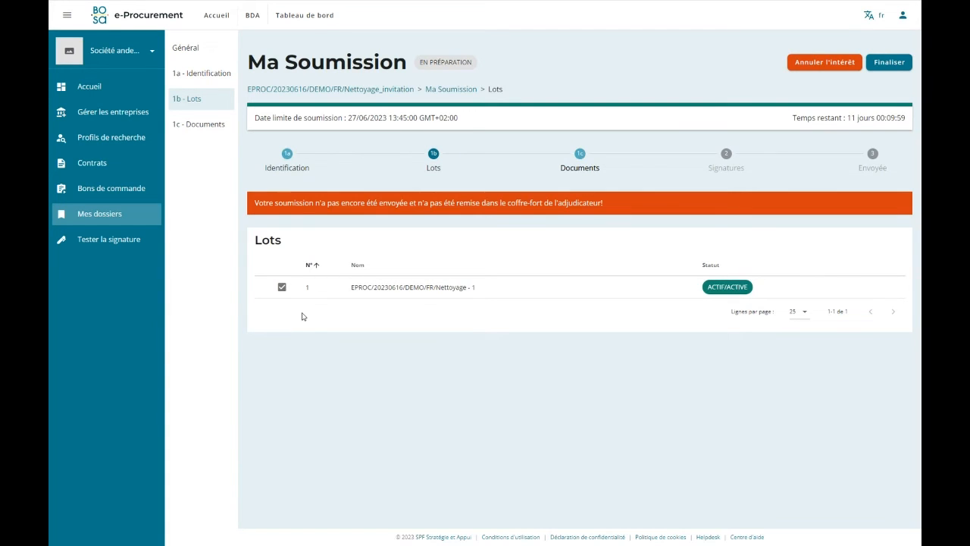
pyautogui.click(287, 160)
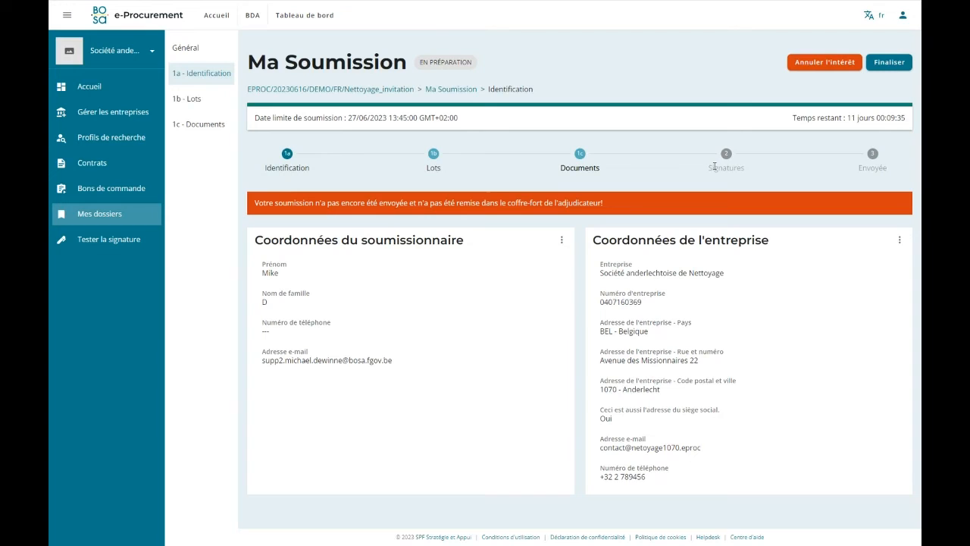
pyautogui.click(443, 165)
pyautogui.click(606, 170)
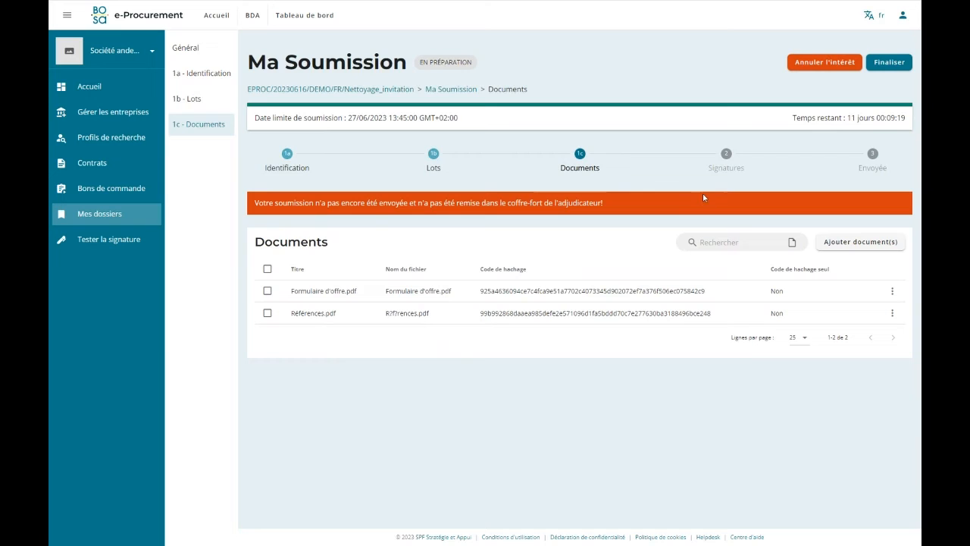
pyautogui.click(886, 63)
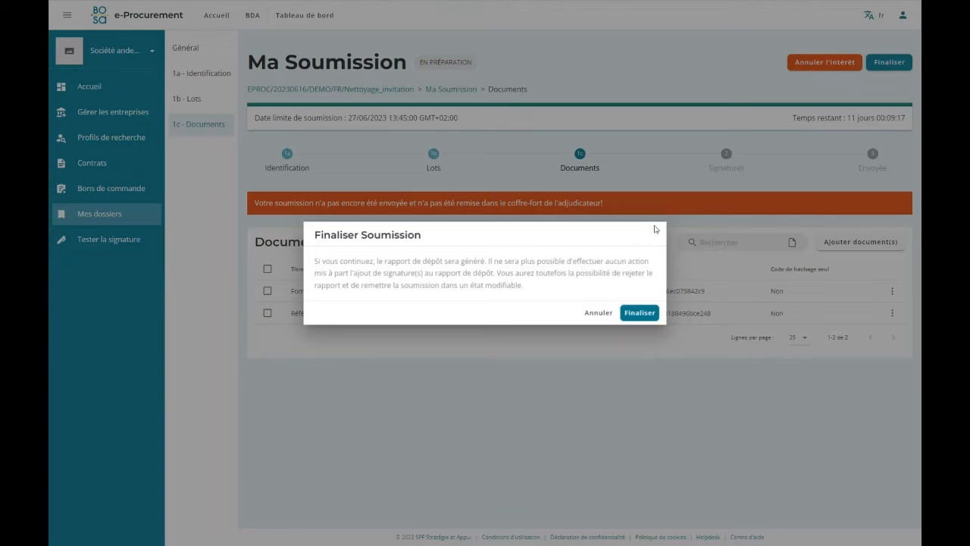
pyautogui.click(635, 313)
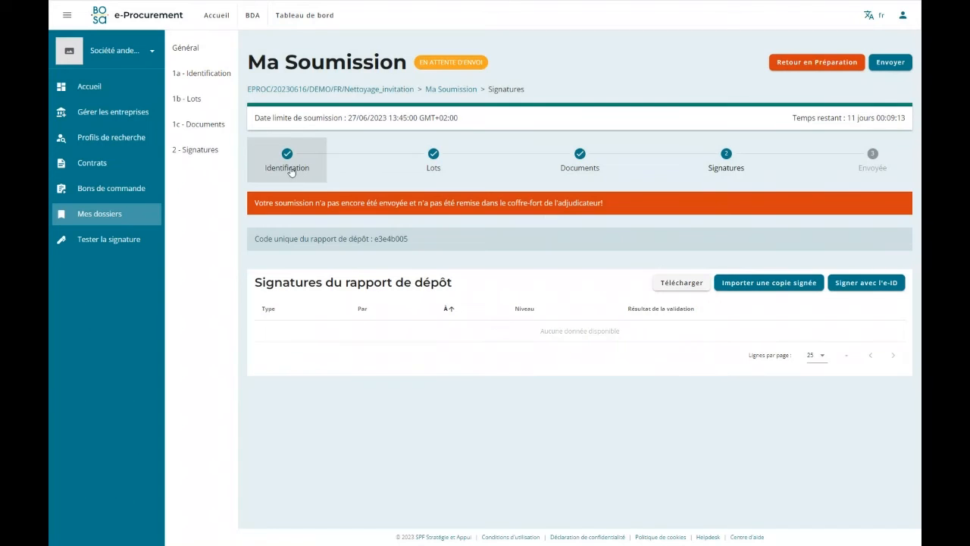
# Review the lots, documents and identification details of the finalised submission.
pyautogui.click(431, 168)
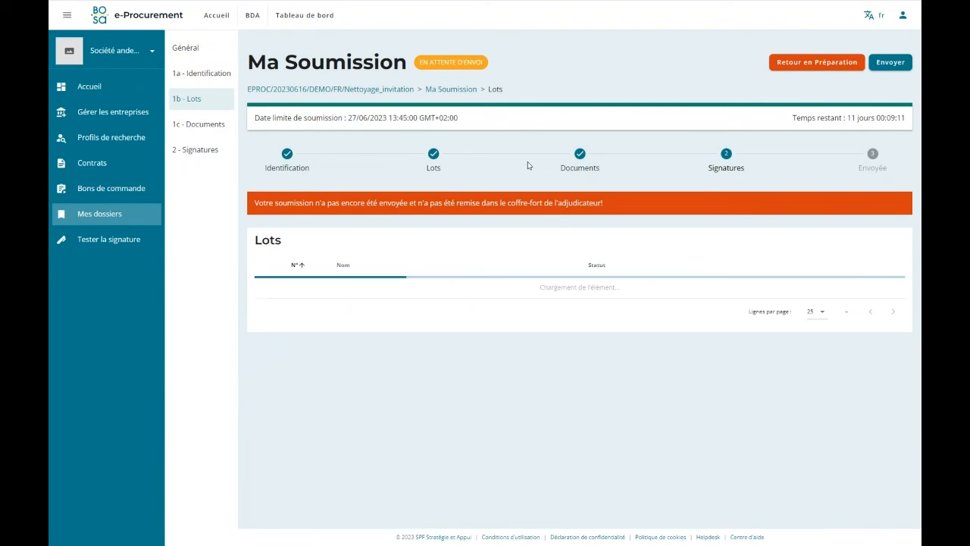
pyautogui.click(598, 168)
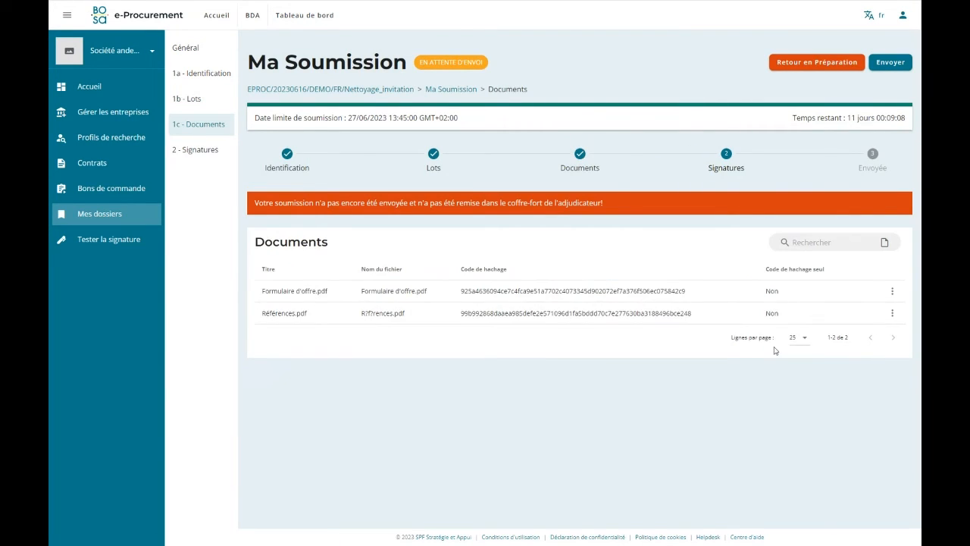
pyautogui.click(285, 171)
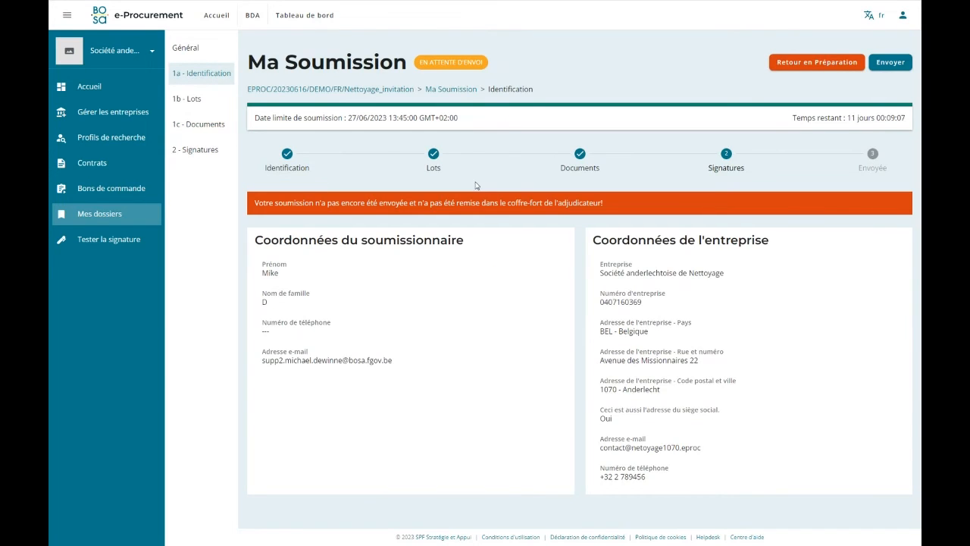
pyautogui.click(448, 161)
pyautogui.click(595, 175)
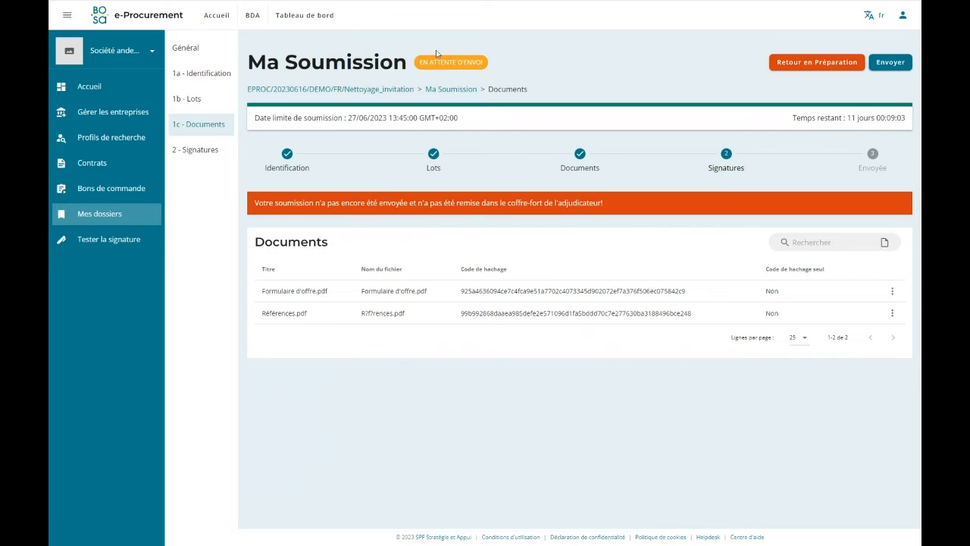
# Go to the submission's signatures, view the option for importing a signed copy, and close it without importing.
pyautogui.click(726, 161)
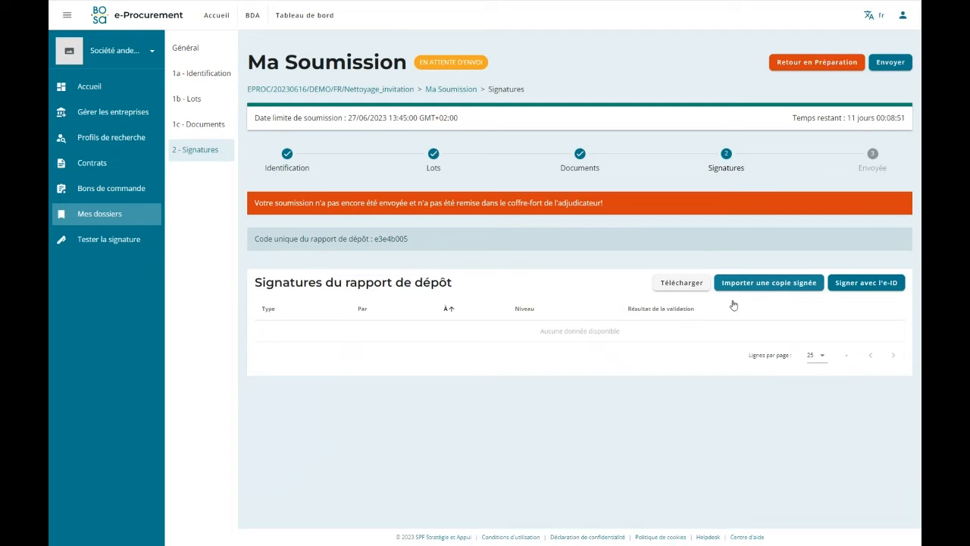
pyautogui.click(776, 293)
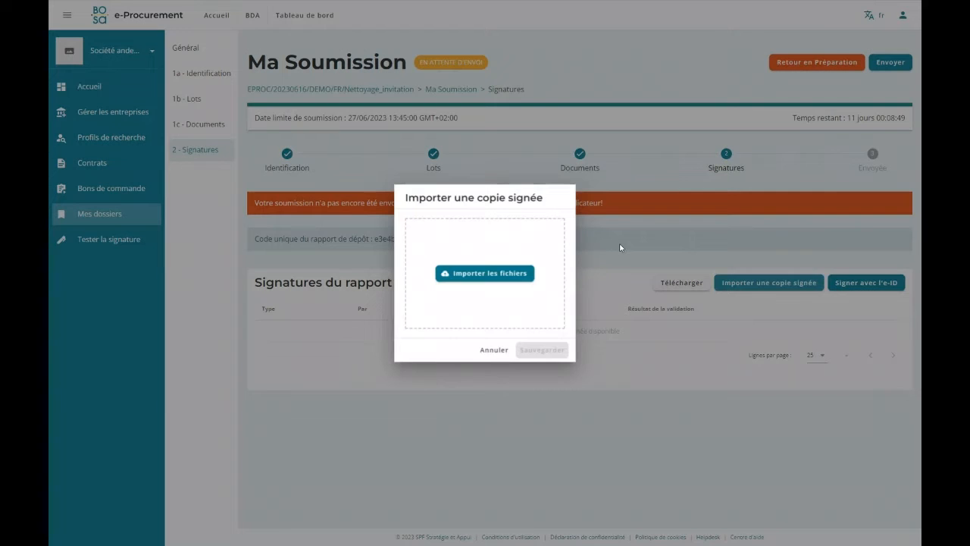
pyautogui.click(494, 350)
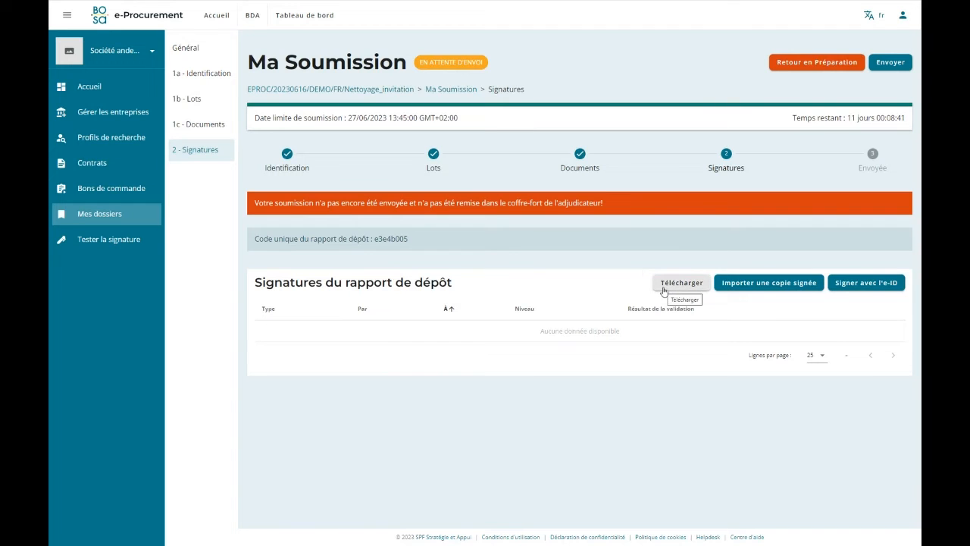
# Download the deposit report, read its enterprise, lot and document details through both pages, and close it.
pyautogui.click(663, 291)
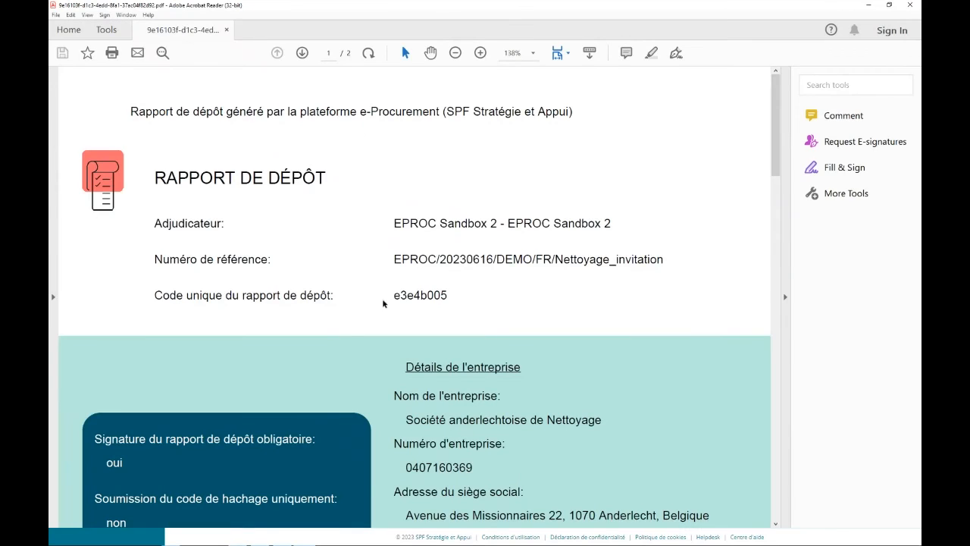
pyautogui.click(455, 53)
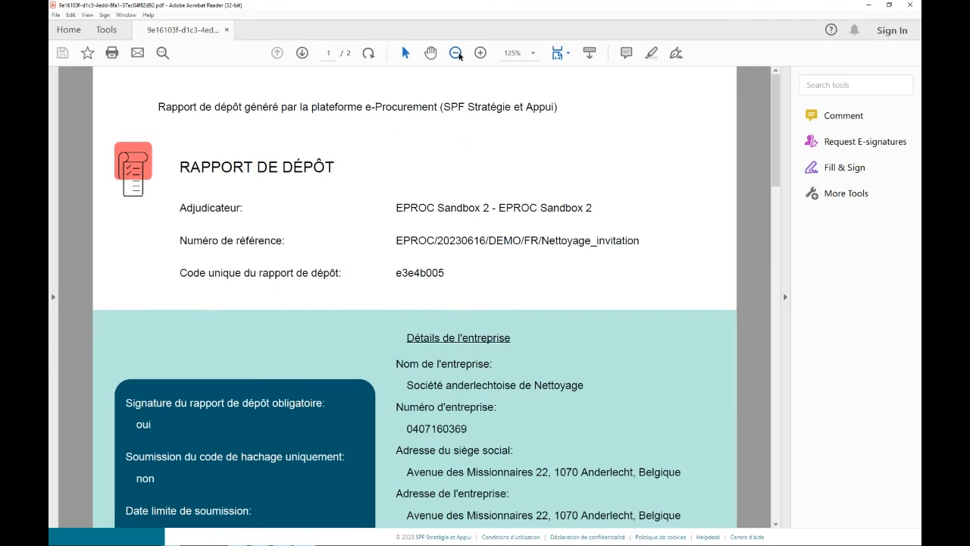
pyautogui.scroll(-1, 197, 210)
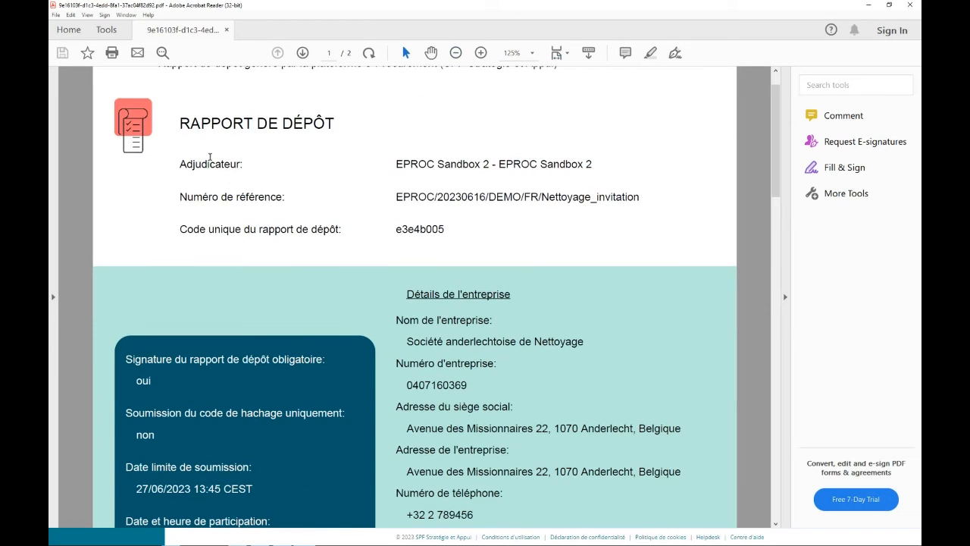
pyautogui.scroll(-4, 387, 190)
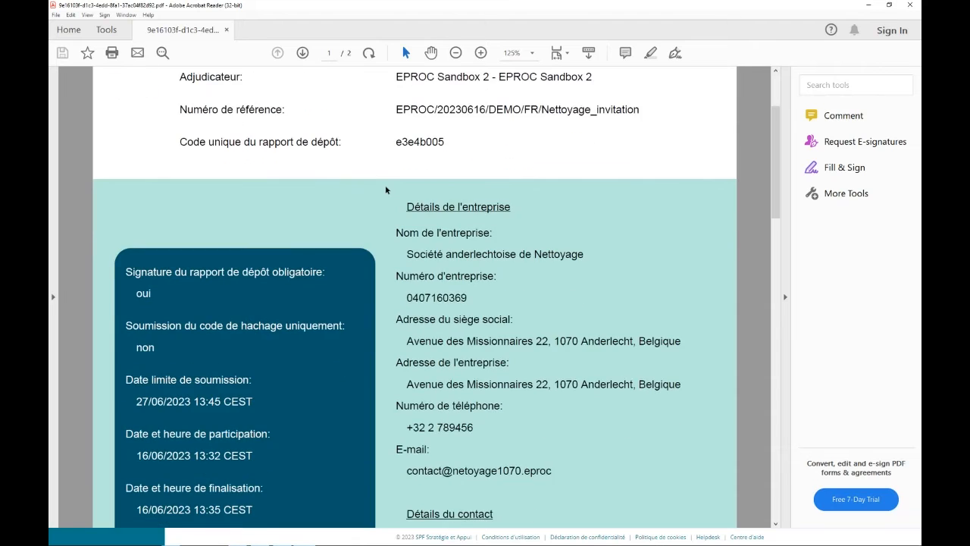
pyautogui.scroll(-9, 604, 272)
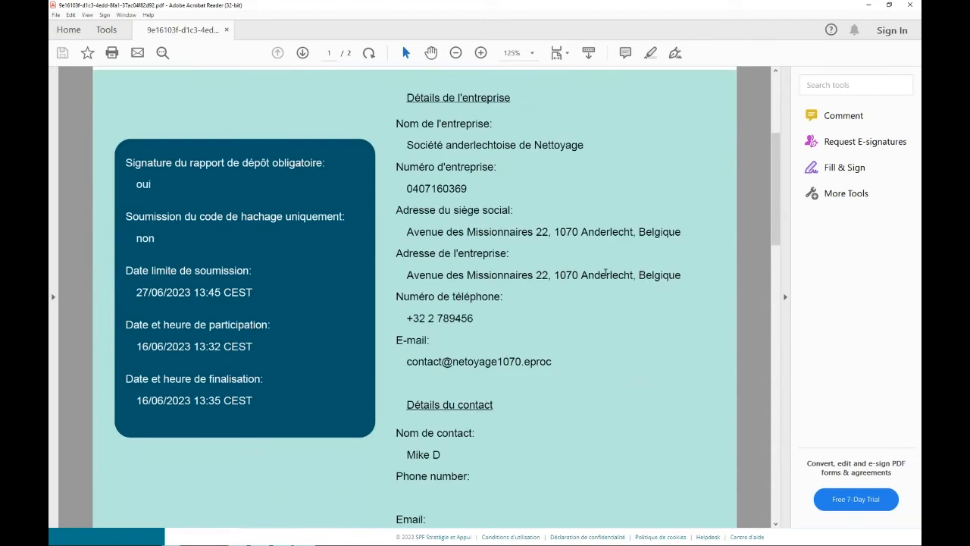
pyautogui.scroll(-5, 606, 276)
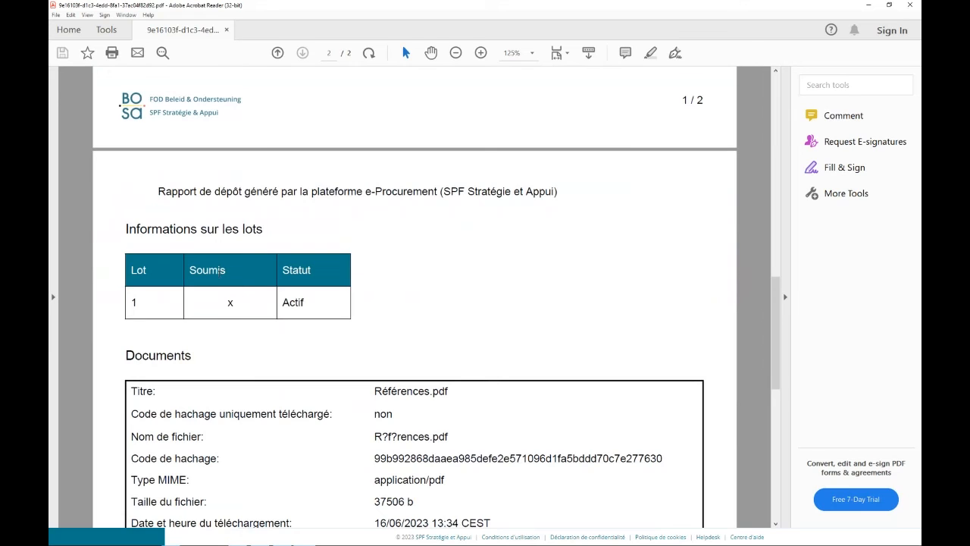
pyautogui.scroll(-4, 277, 343)
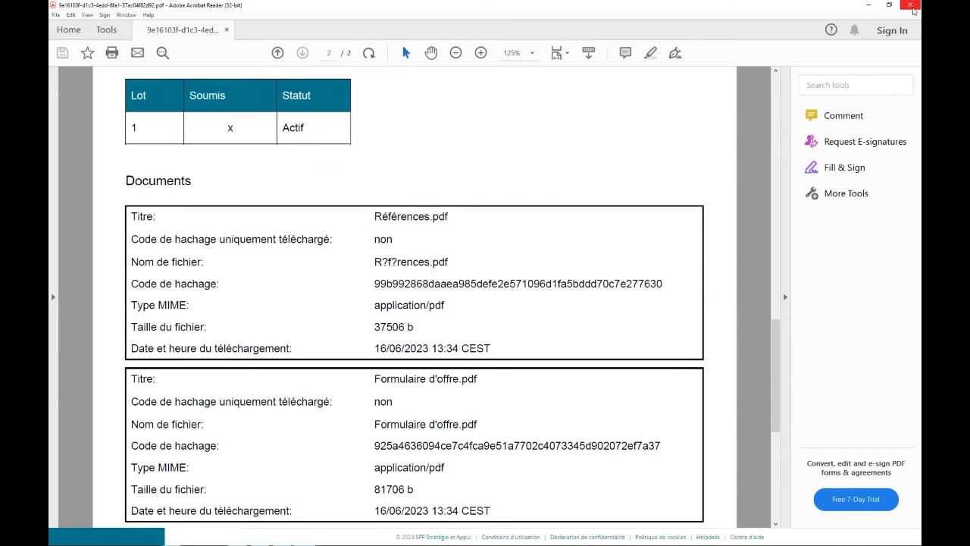
pyautogui.click(910, 7)
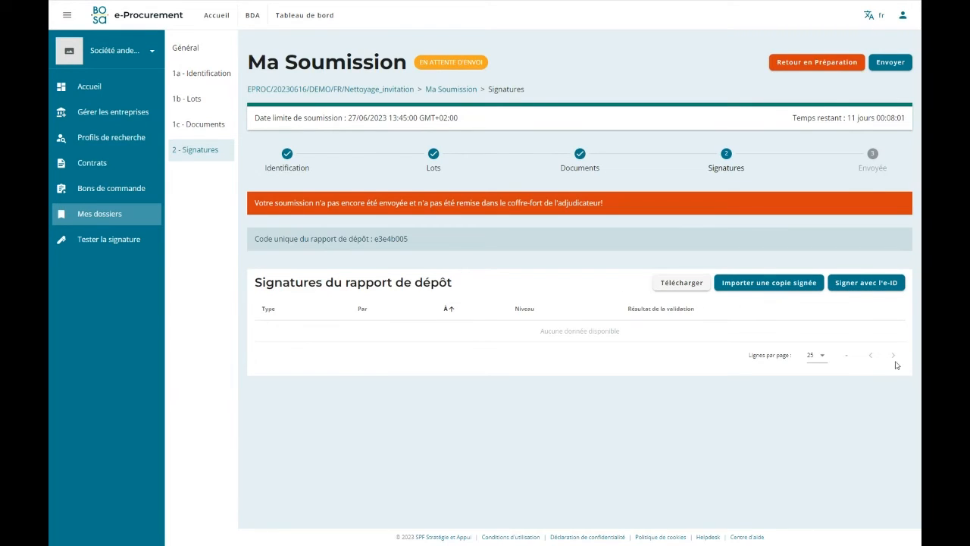
# Try to sign the deposit report with the e-ID using the card's PIN code, and return to the submission's signatures.
pyautogui.click(864, 283)
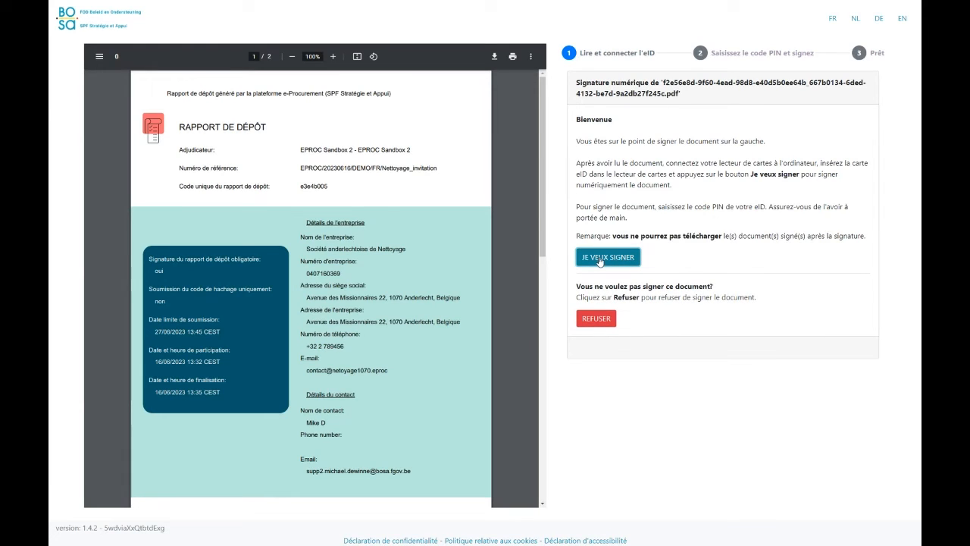
pyautogui.click(600, 261)
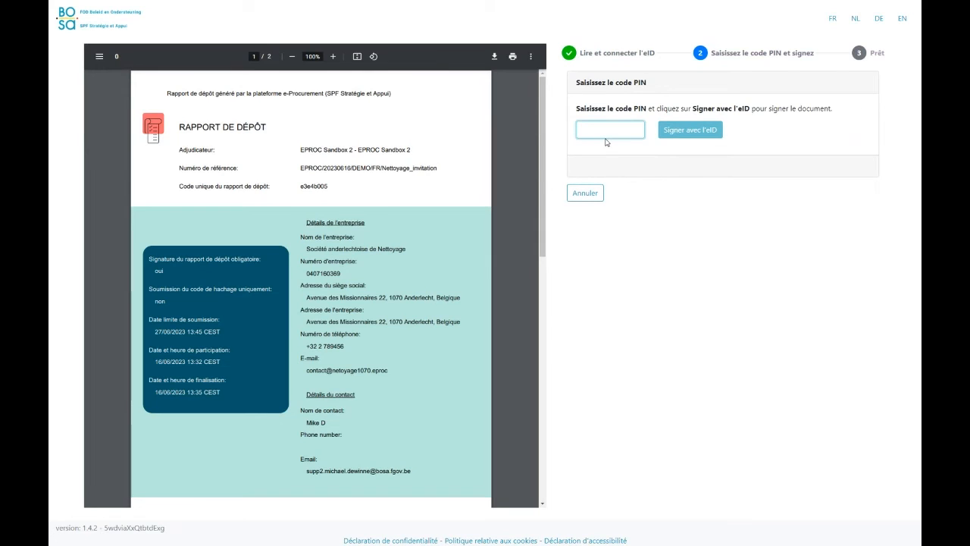
pyautogui.write('****')
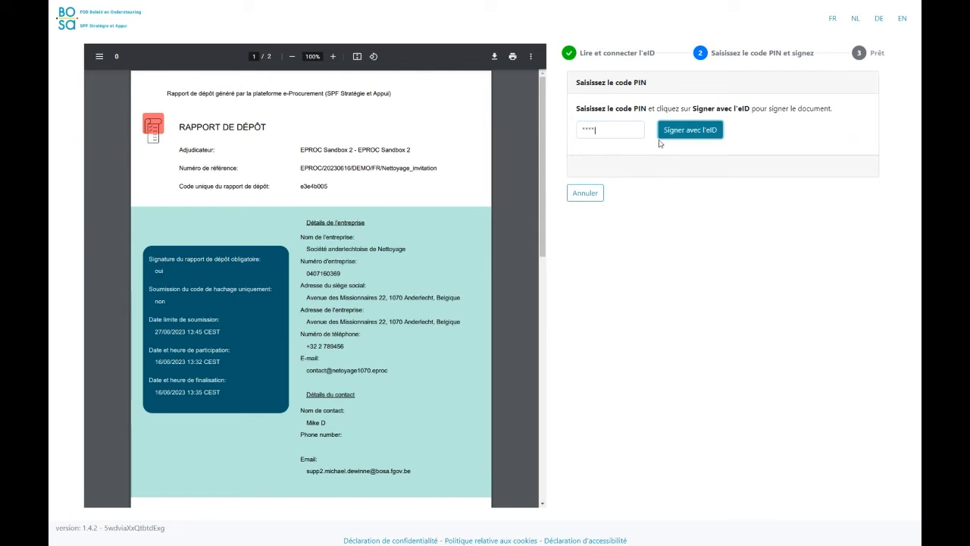
pyautogui.click(676, 129)
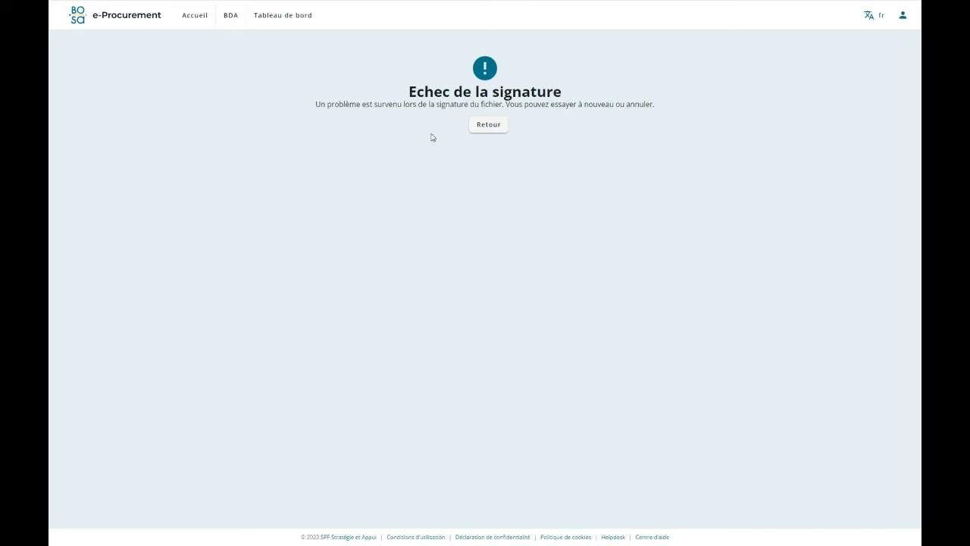
pyautogui.click(489, 127)
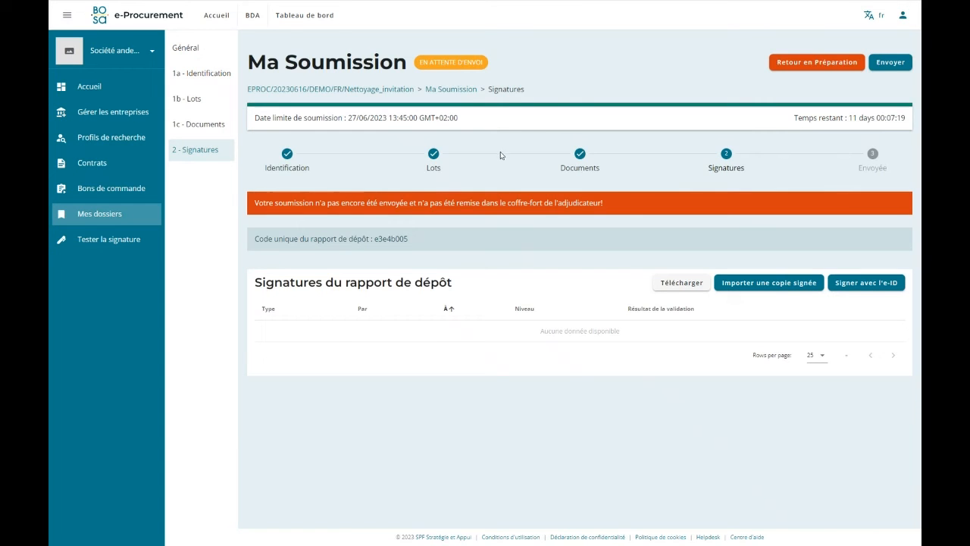
# Download the deposit report again and go to the space reserved for the signature on page 2.
pyautogui.click(676, 285)
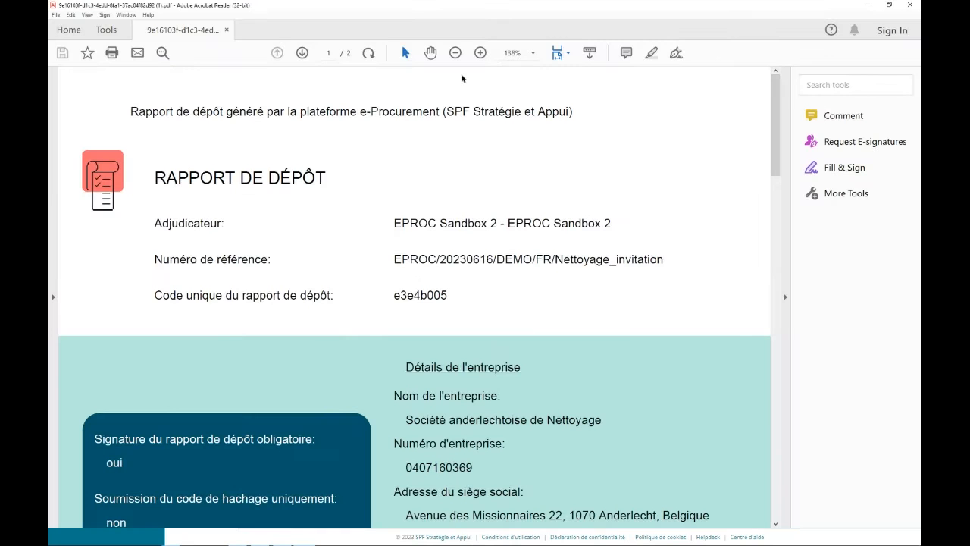
pyautogui.scroll(-1, 383, 278)
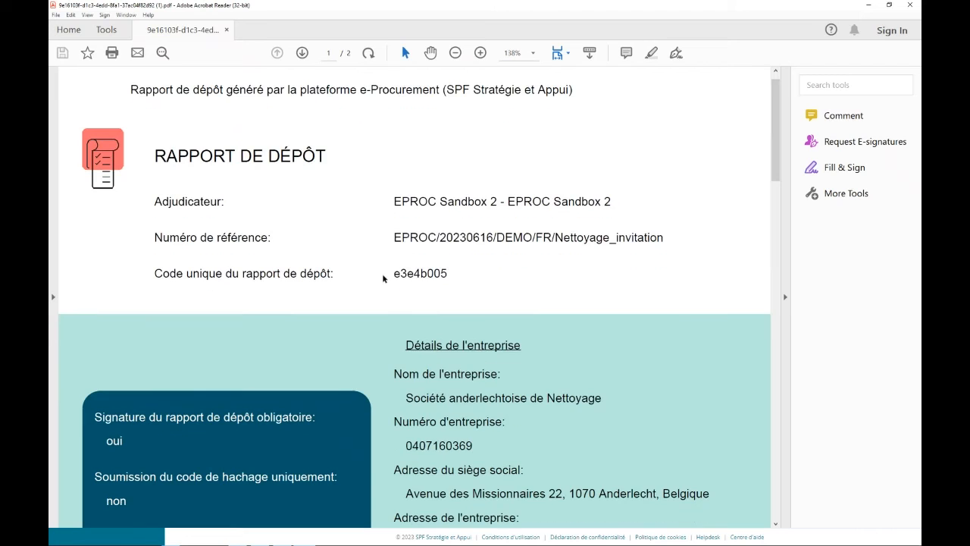
pyautogui.scroll(-3, 456, 300)
pyautogui.scroll(-15, 457, 301)
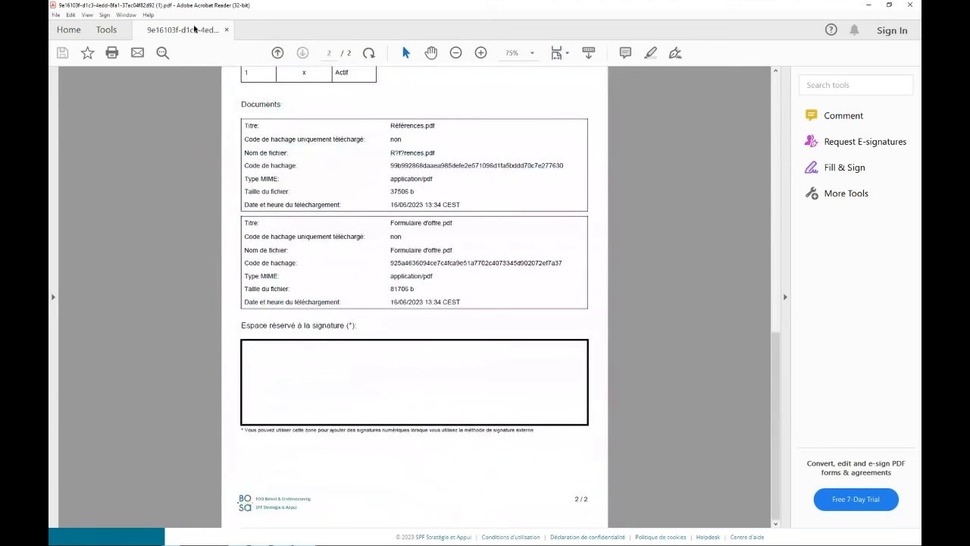
# Start a digital signature with the Certificates tool and draw its area inside the report's reserved signature space.
pyautogui.click(98, 30)
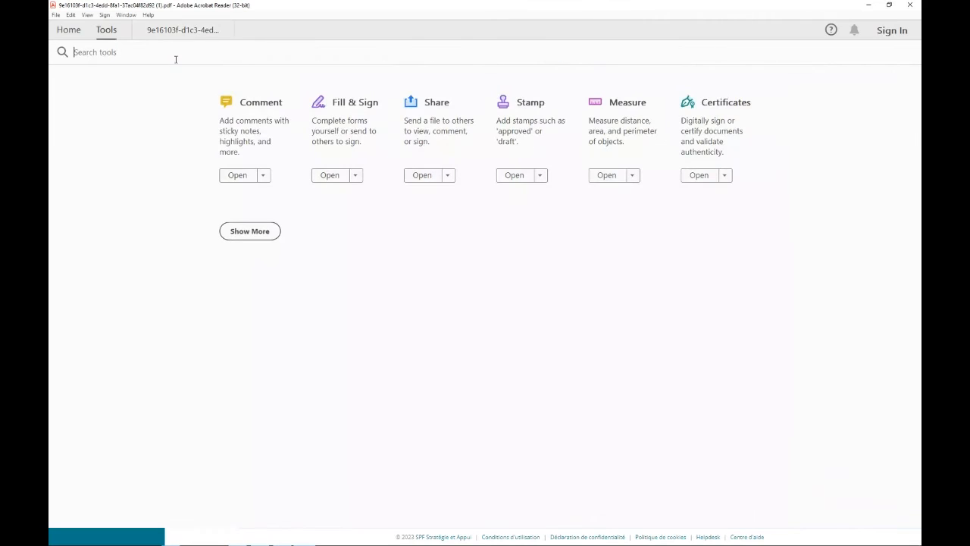
pyautogui.click(709, 115)
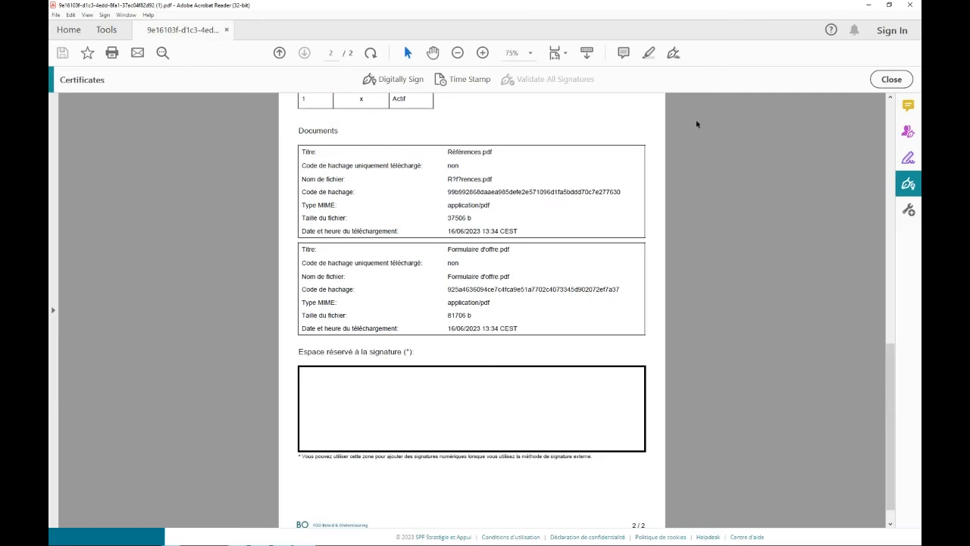
pyautogui.click(394, 80)
pyautogui.moveTo(310, 371)
pyautogui.mouseDown()
pyautogui.moveTo(520, 450)
pyautogui.moveTo(506, 444)
pyautogui.mouseUp()
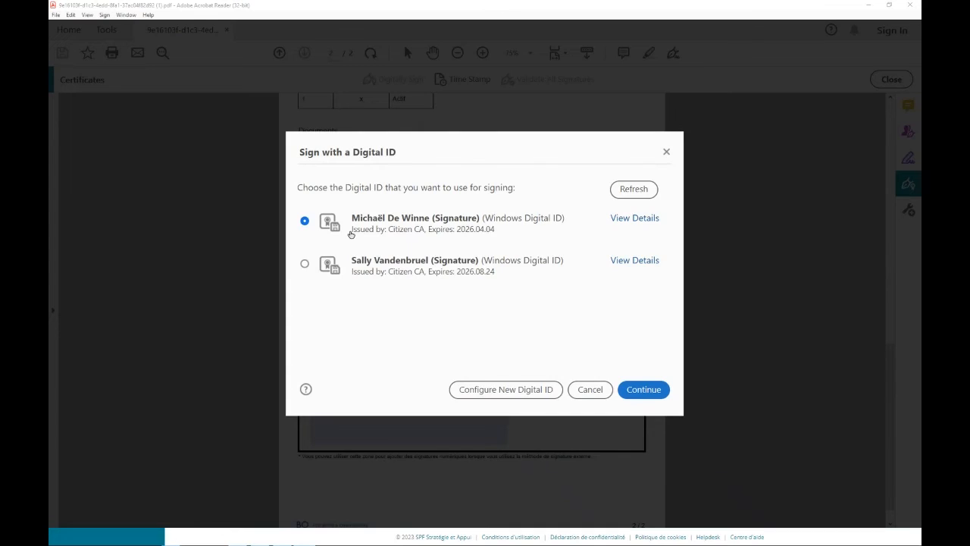
# Sign with the preselected digital ID, save the report with "signed" appended to its file name, enter the card PIN, and close the PDF.
pyautogui.click(641, 393)
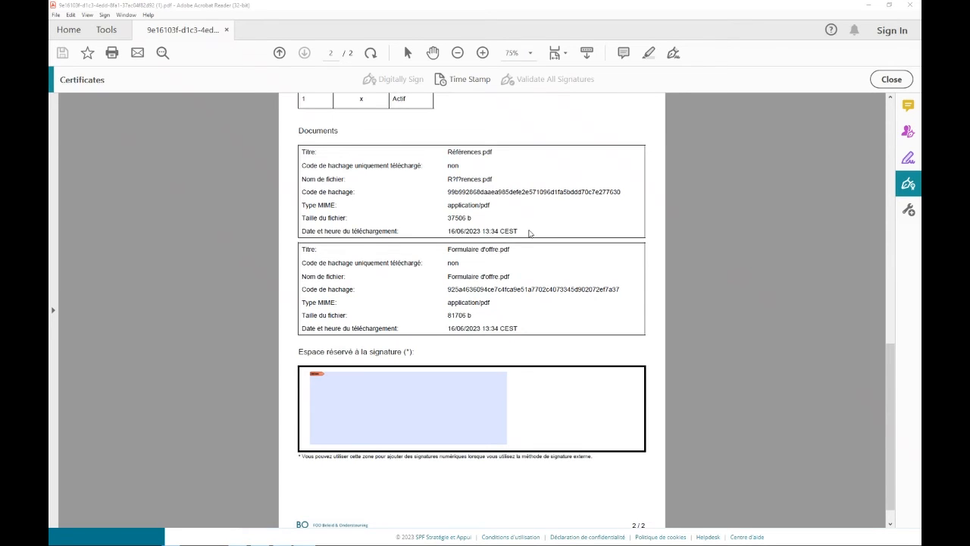
pyautogui.click(215, 246)
pyautogui.write('signed')
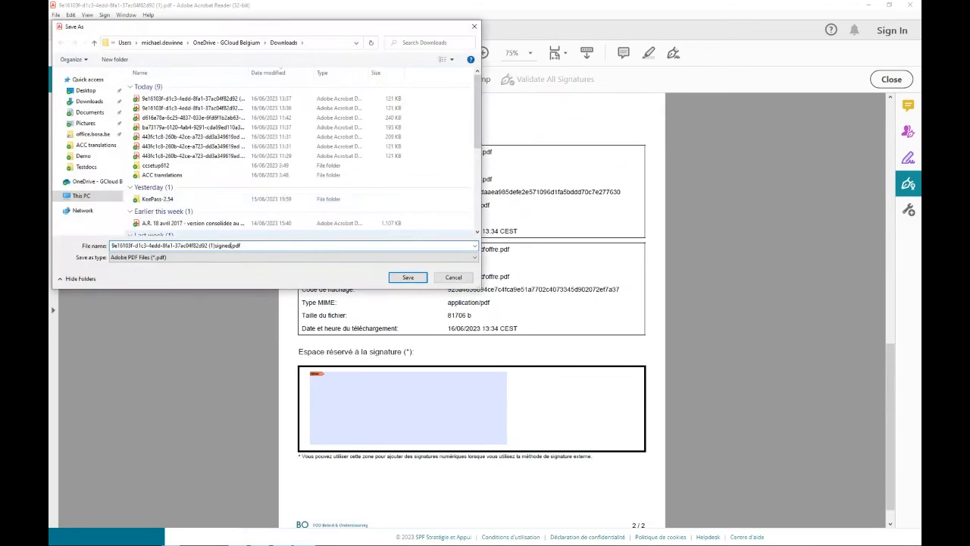
pyautogui.click(408, 278)
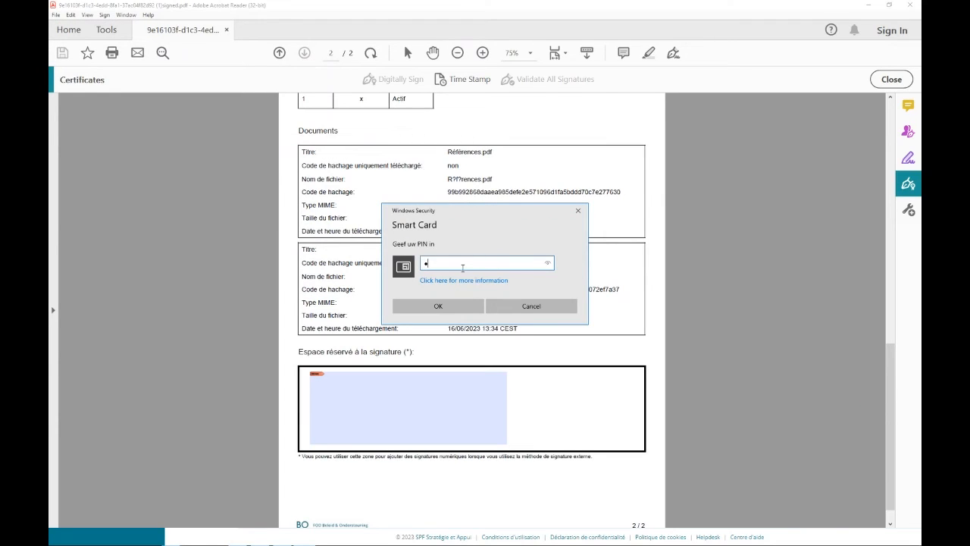
pyautogui.click(455, 306)
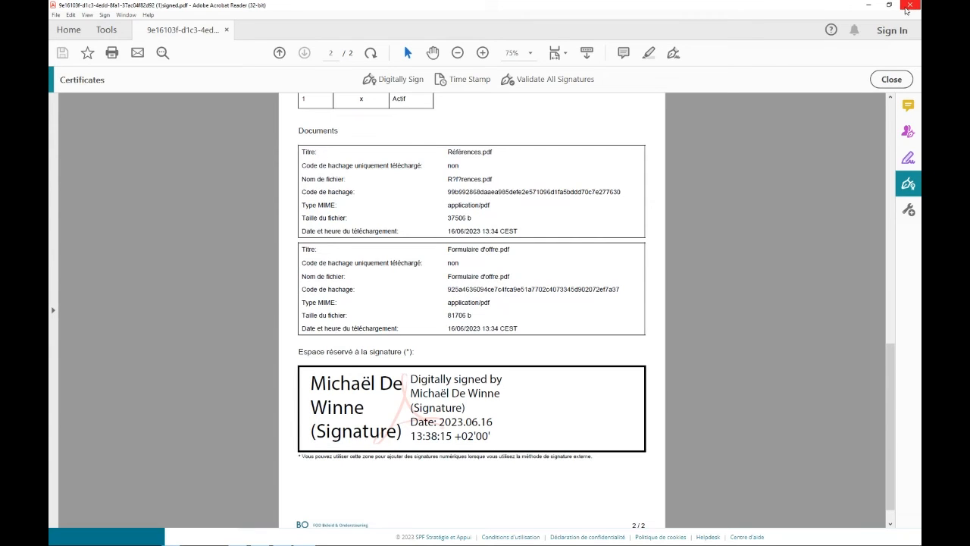
pyautogui.click(905, 8)
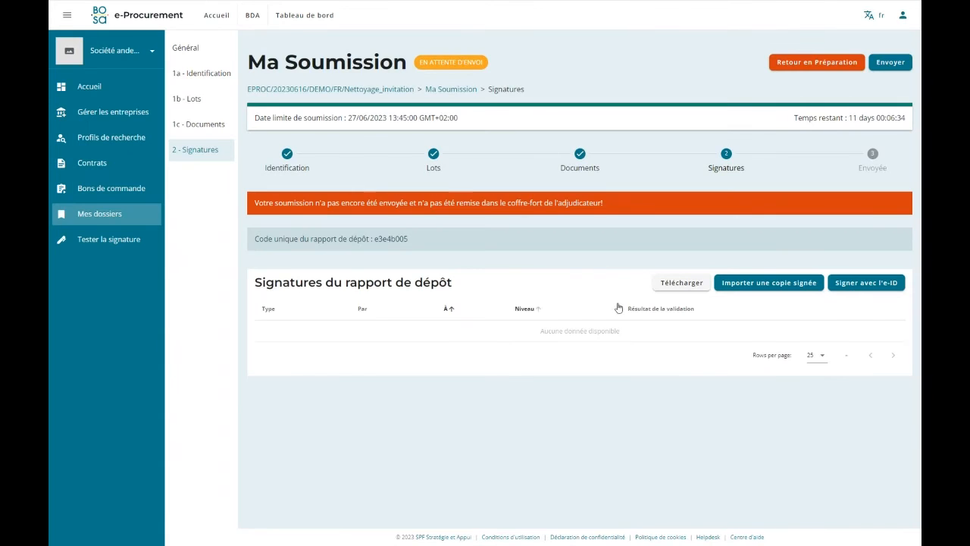
# Import the signed copy of the deposit report from the Downloads folder into the submission's signatures and save it.
pyautogui.click(754, 286)
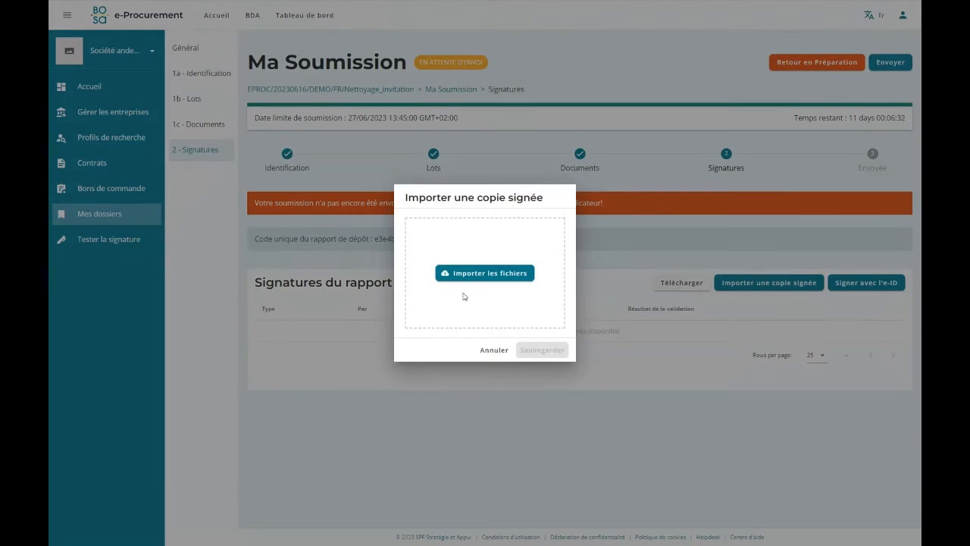
pyautogui.click(476, 273)
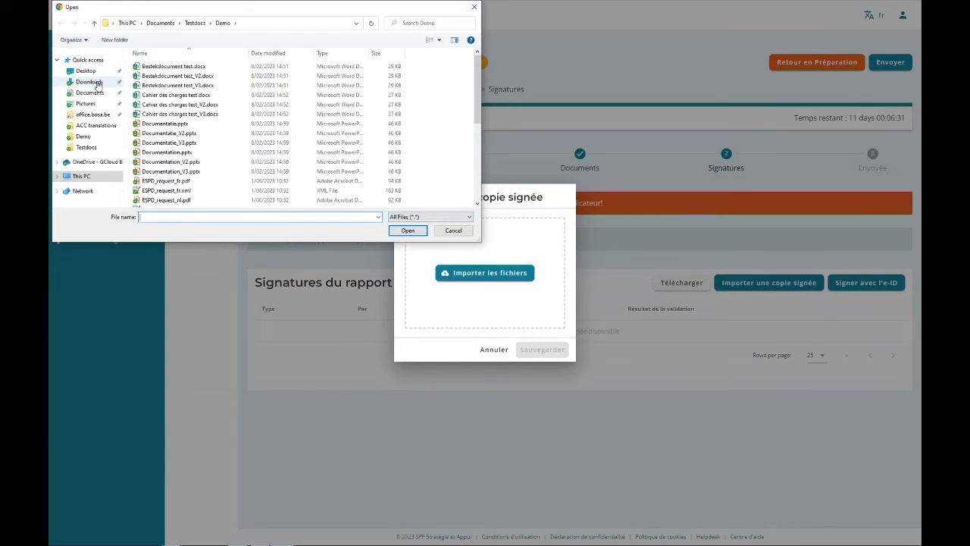
pyautogui.click(89, 81)
pyautogui.click(197, 66)
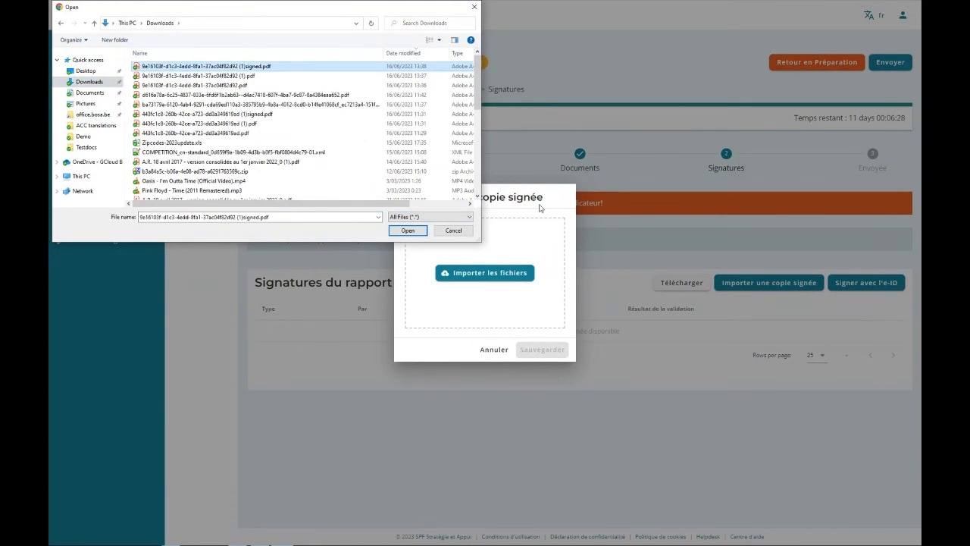
pyautogui.click(414, 230)
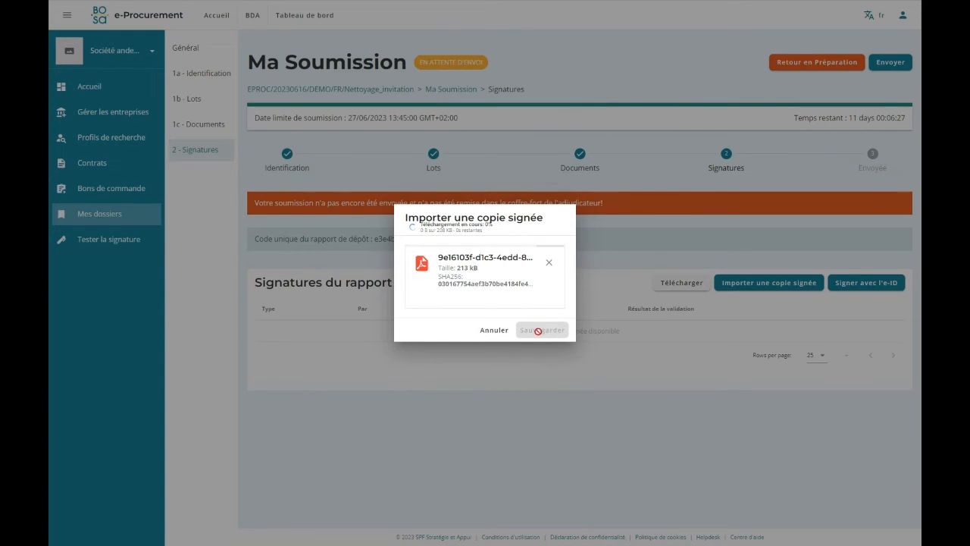
pyautogui.click(538, 334)
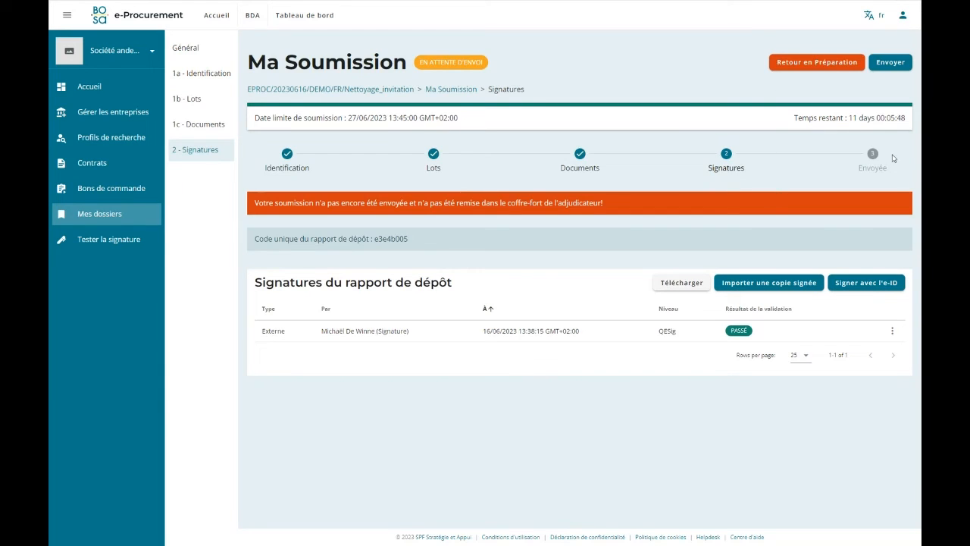
# Send the signed submission and confirm the sending.
pyautogui.click(888, 64)
pyautogui.click(636, 334)
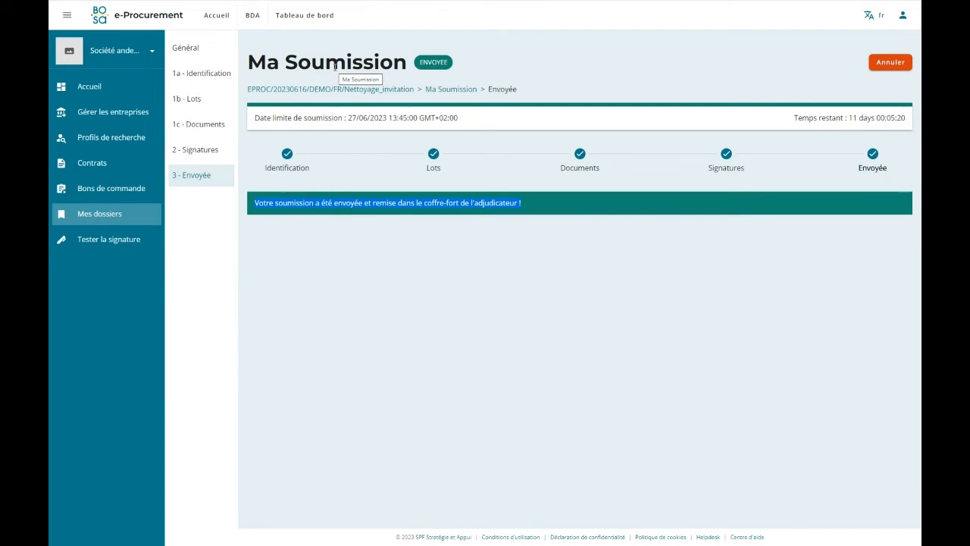
# Switch to the buyer's session and open invitation inv01 from the procurement section of dossier EPROC/20230616/DEMO/FRbis/Nettoyage.
pyautogui.hotkey('ctrl', 'Tab')
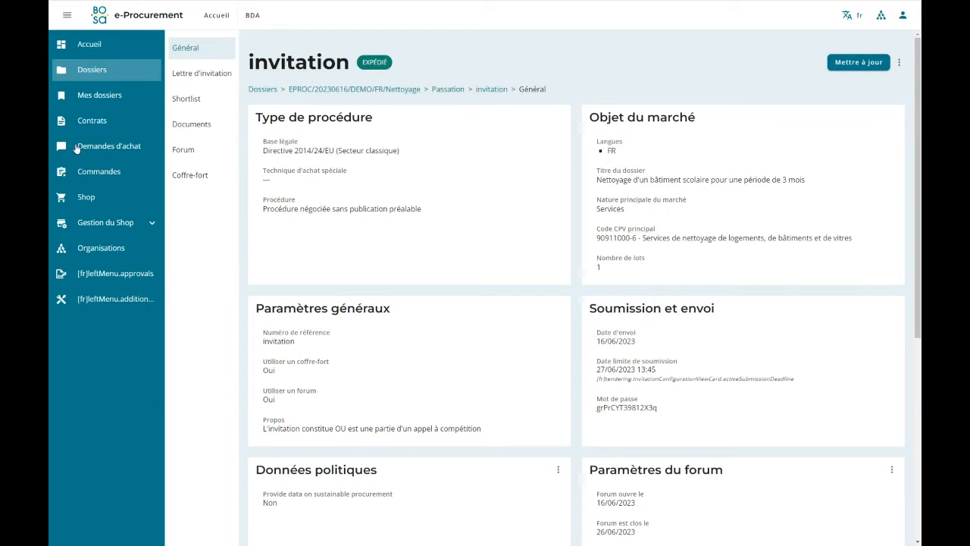
pyautogui.click(99, 73)
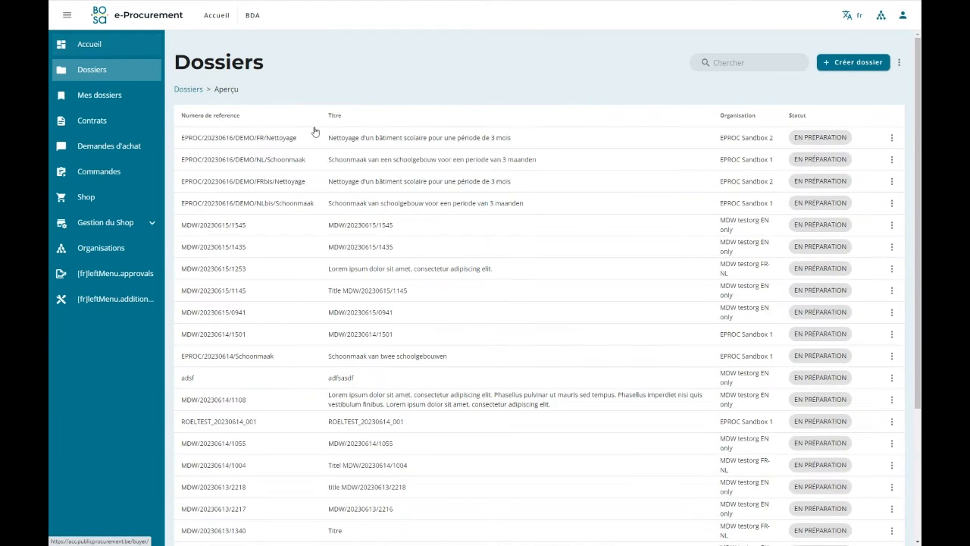
pyautogui.click(250, 184)
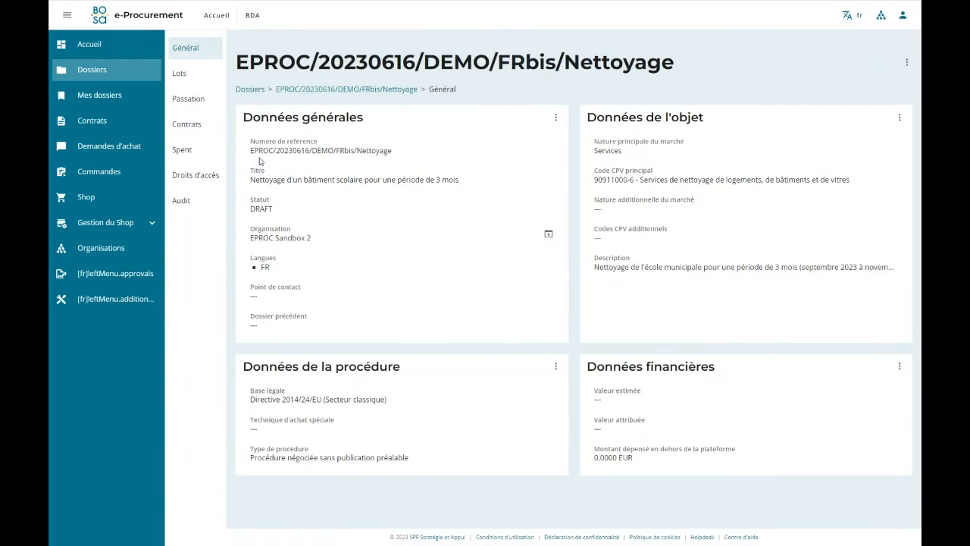
pyautogui.click(208, 108)
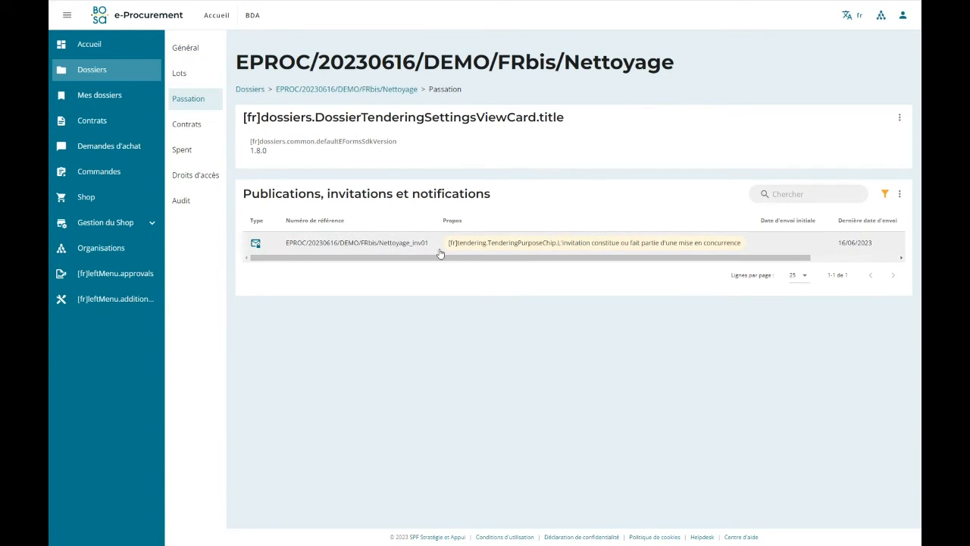
pyautogui.click(401, 248)
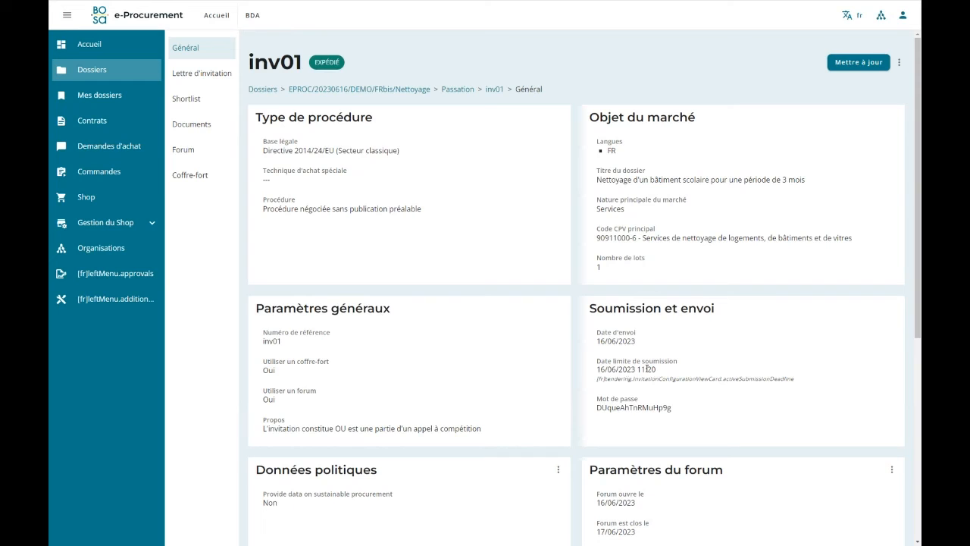
# Review the invited enterprises in the invitation's shortlist and the documents attached to it.
pyautogui.click(197, 102)
pyautogui.scroll(-1, 450, 402)
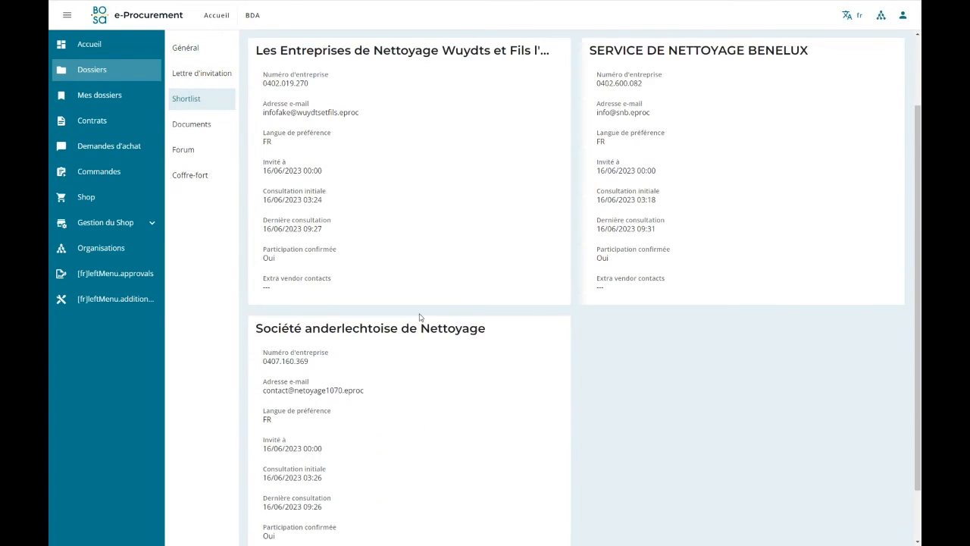
pyautogui.scroll(1, 394, 281)
pyautogui.click(223, 127)
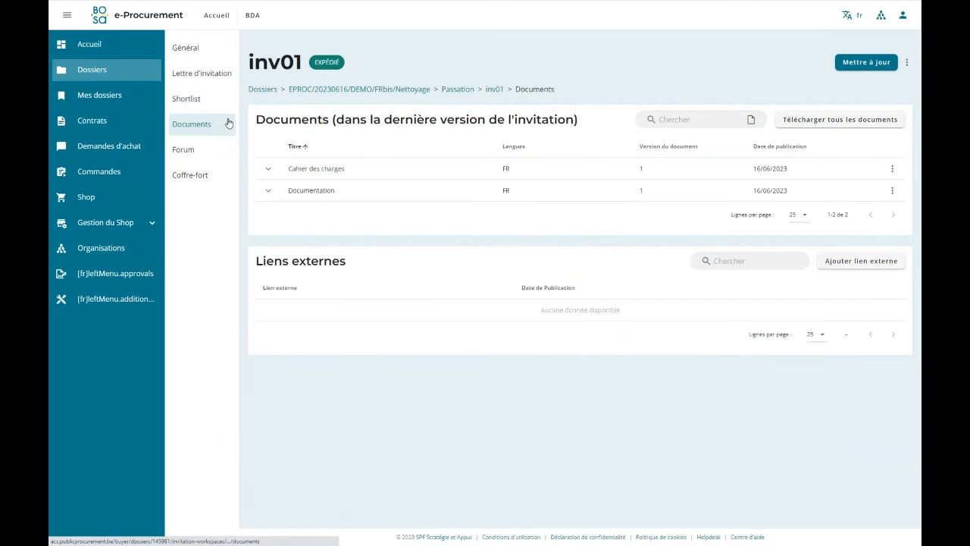
# Open the vault of invitation inv01, check its list of opening reports, and return to the received submissions.
pyautogui.click(186, 178)
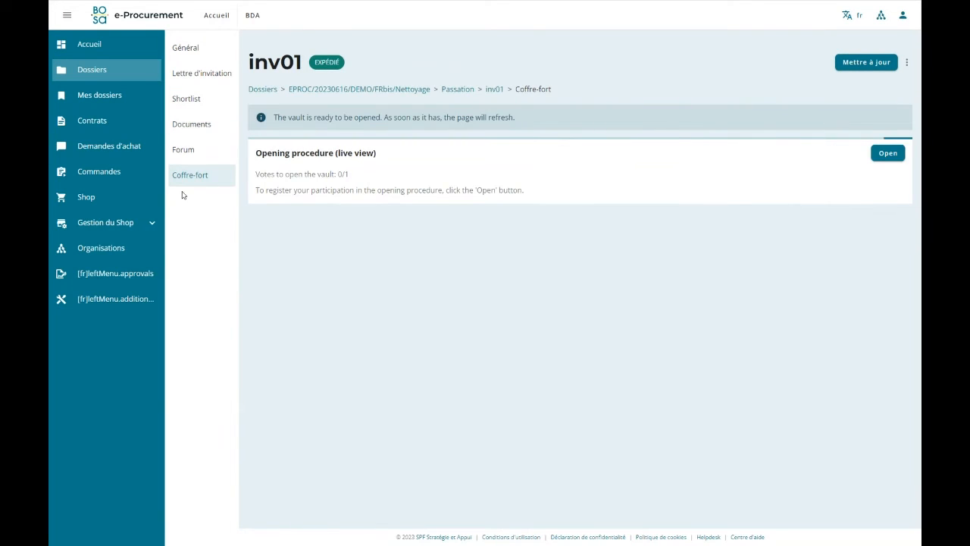
pyautogui.click(893, 157)
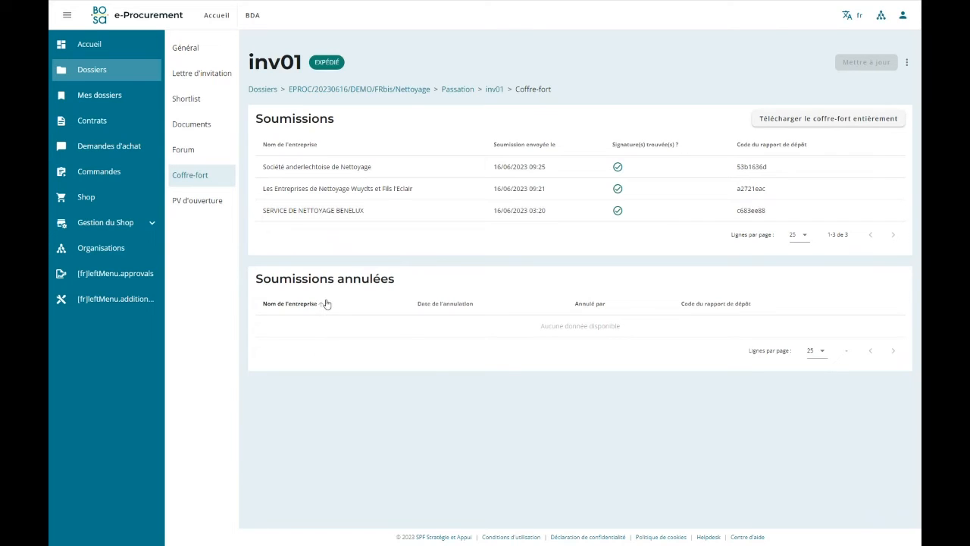
pyautogui.click(183, 207)
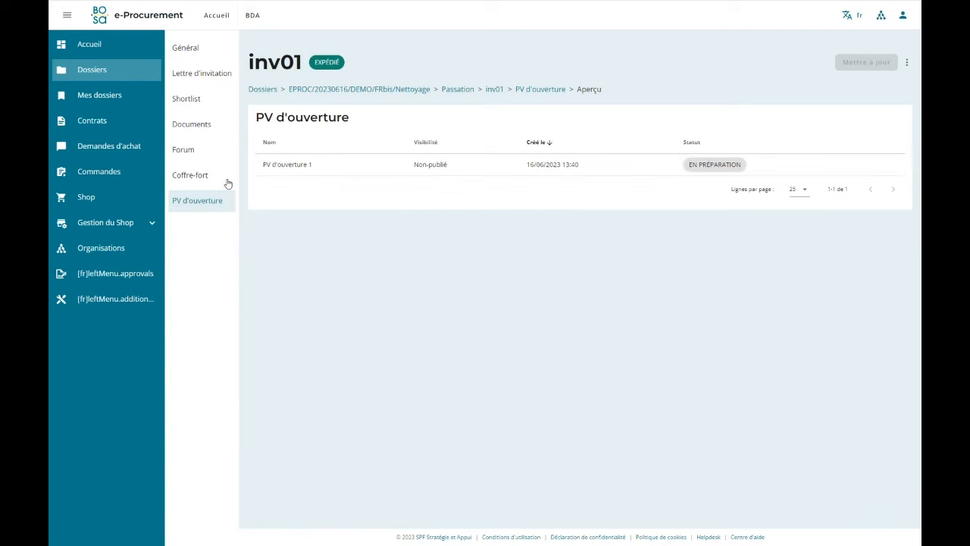
pyautogui.click(190, 177)
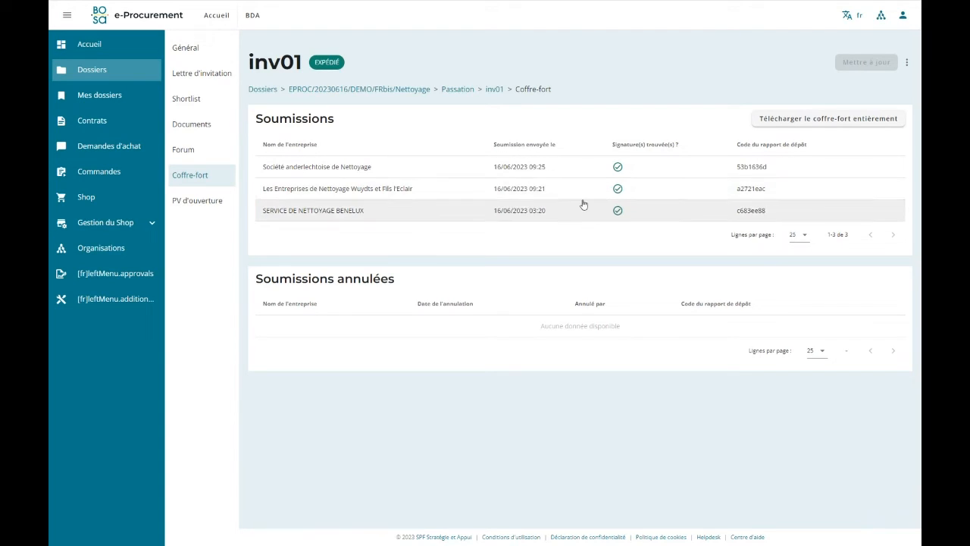
# Open the submission of Société anderlechtoise de Nettoyage and review its identification details and documents.
pyautogui.click(316, 172)
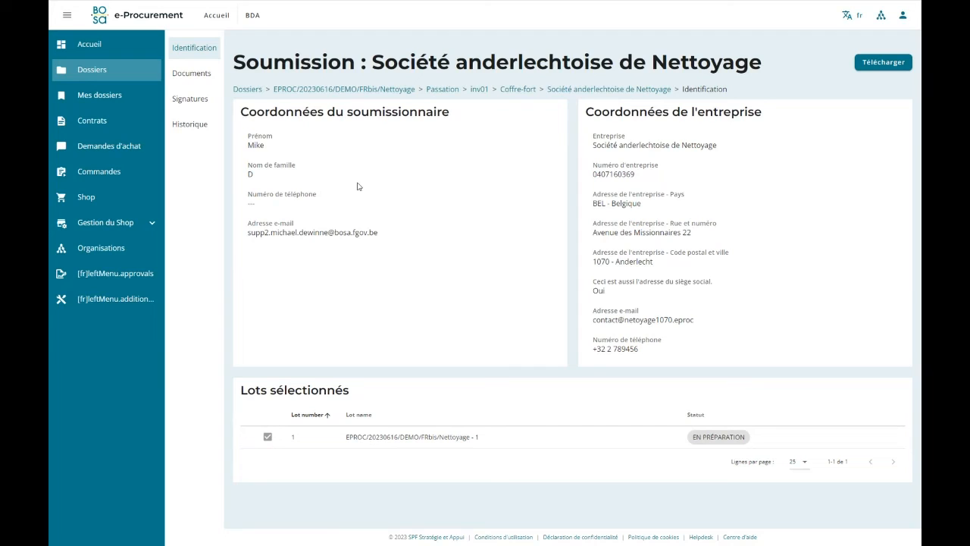
pyautogui.click(198, 77)
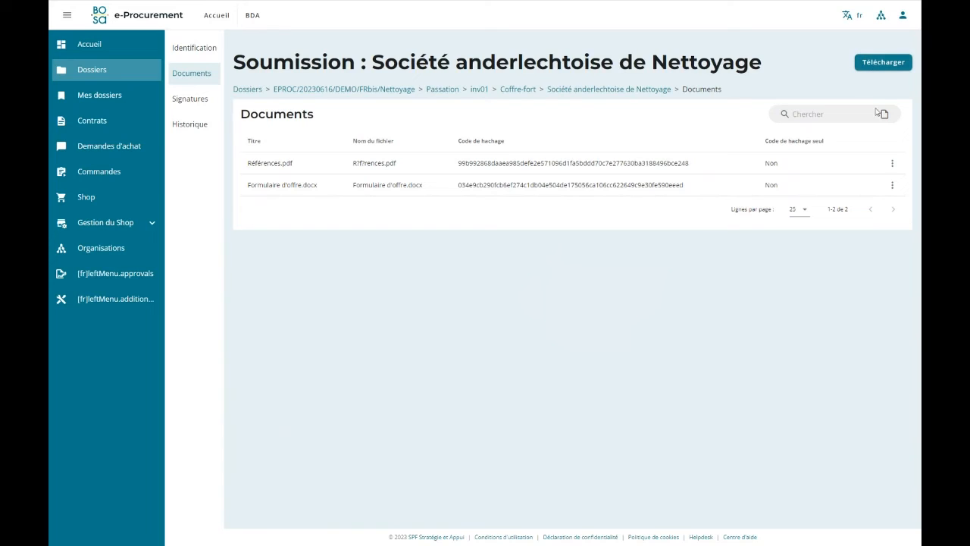
# Check the available action for Références.pdf, then review the submission's deposit report signatures and submission history.
pyautogui.click(893, 165)
pyautogui.click(755, 254)
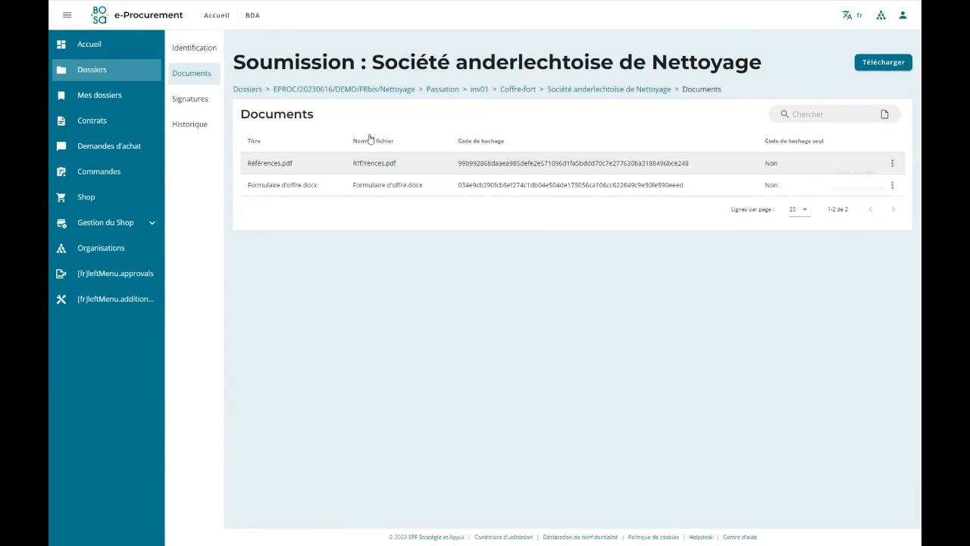
pyautogui.click(183, 100)
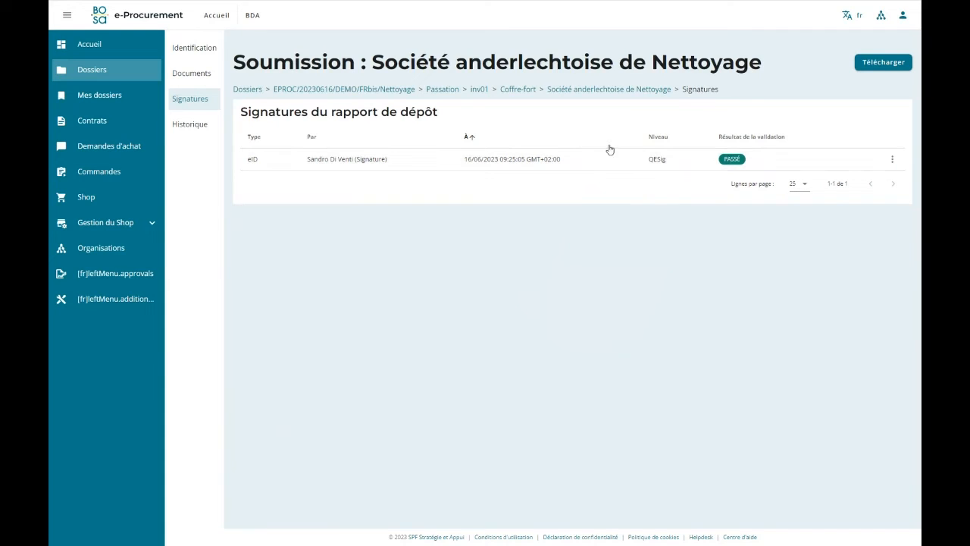
pyautogui.click(205, 132)
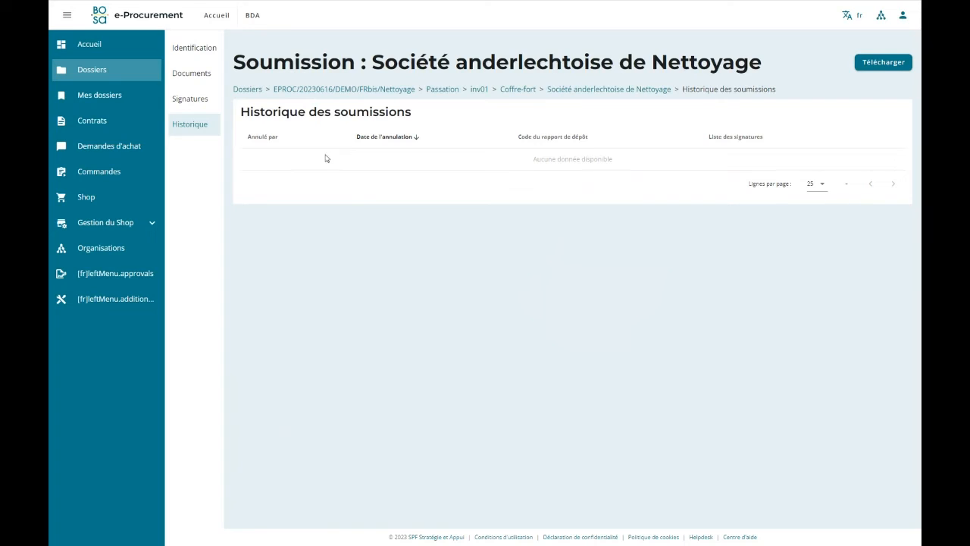
# Return to the vault of inv01 and open the opening report PV d'ouverture 1.
pyautogui.click(524, 89)
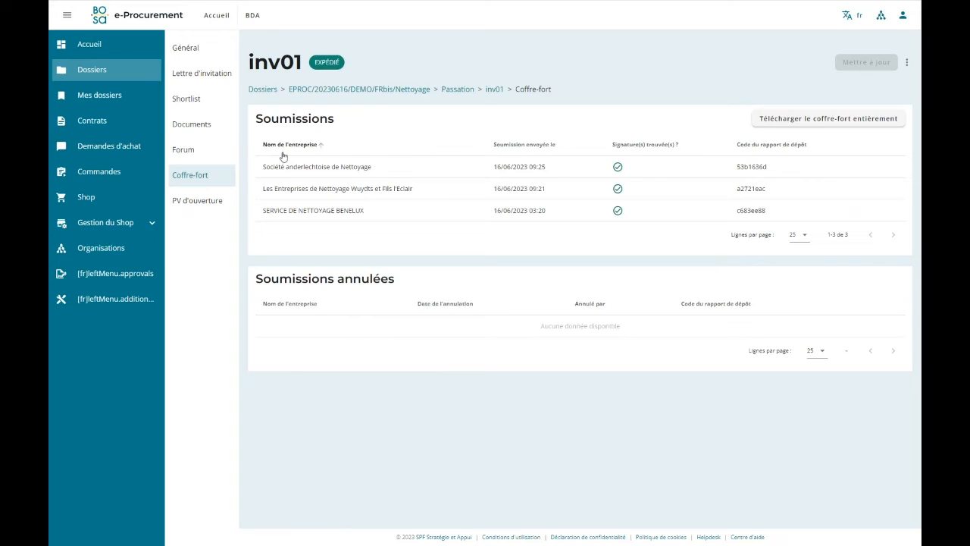
pyautogui.click(195, 201)
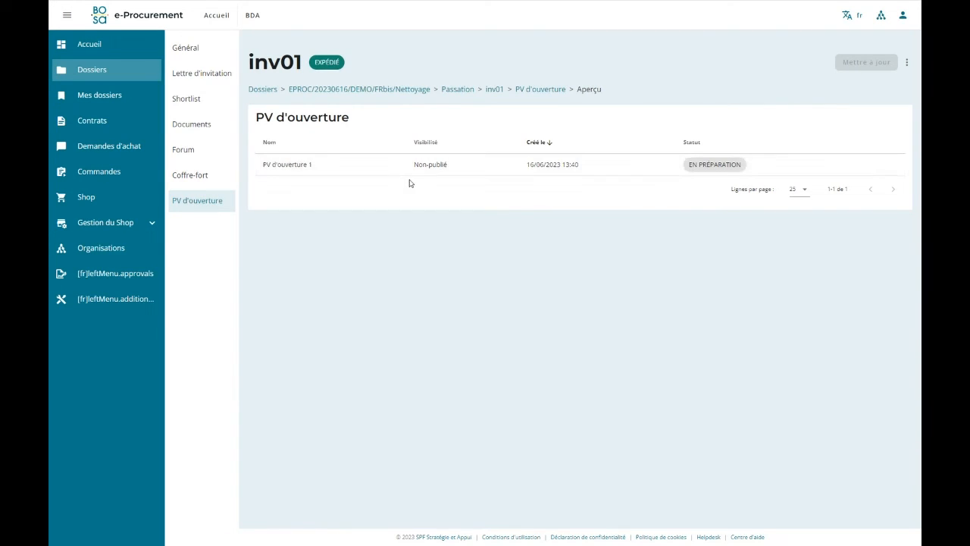
pyautogui.click(306, 172)
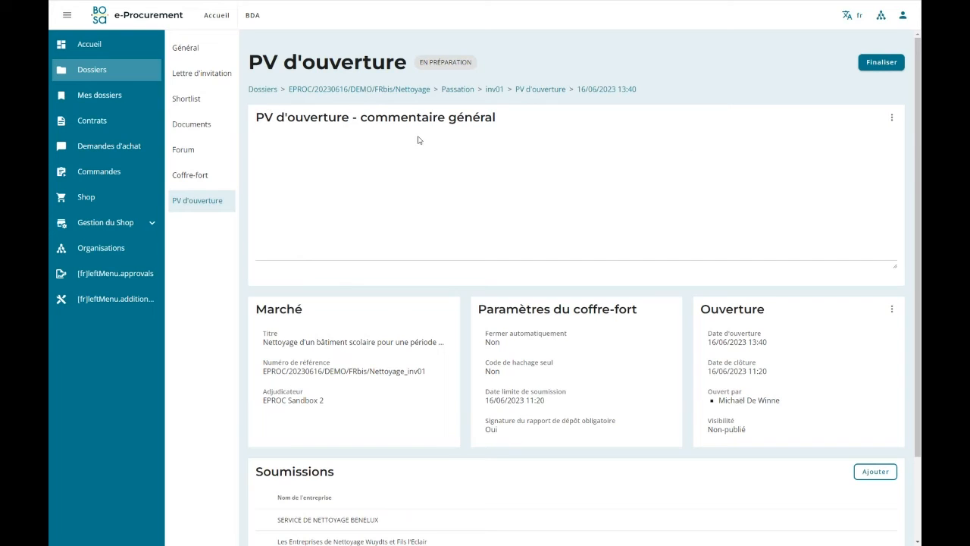
# Inspect the editor for the opening report's general comment and leave it without saving.
pyautogui.click(892, 117)
pyautogui.click(861, 126)
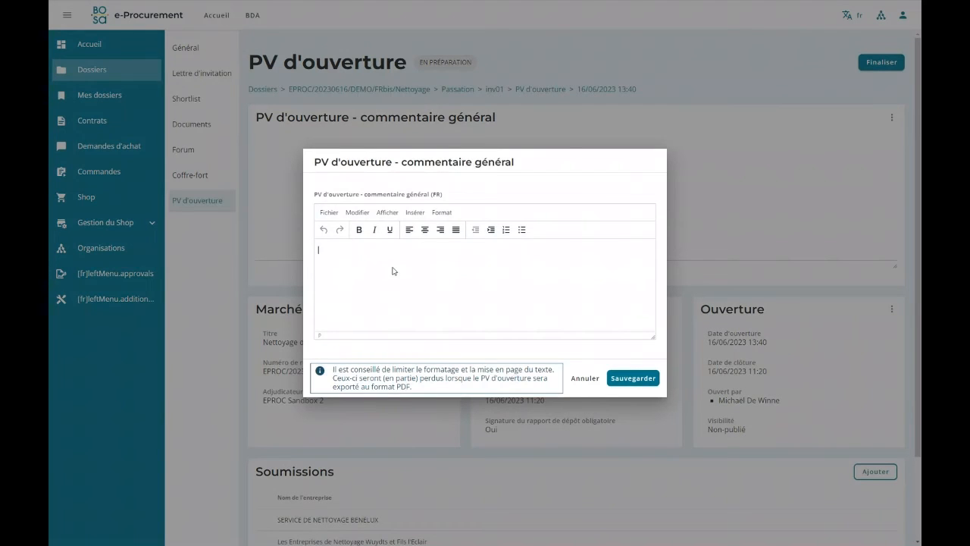
pyautogui.click(588, 383)
# Inspect the visibility options offered for the opening report and close them without saving a change.
pyautogui.scroll(-2, 532, 226)
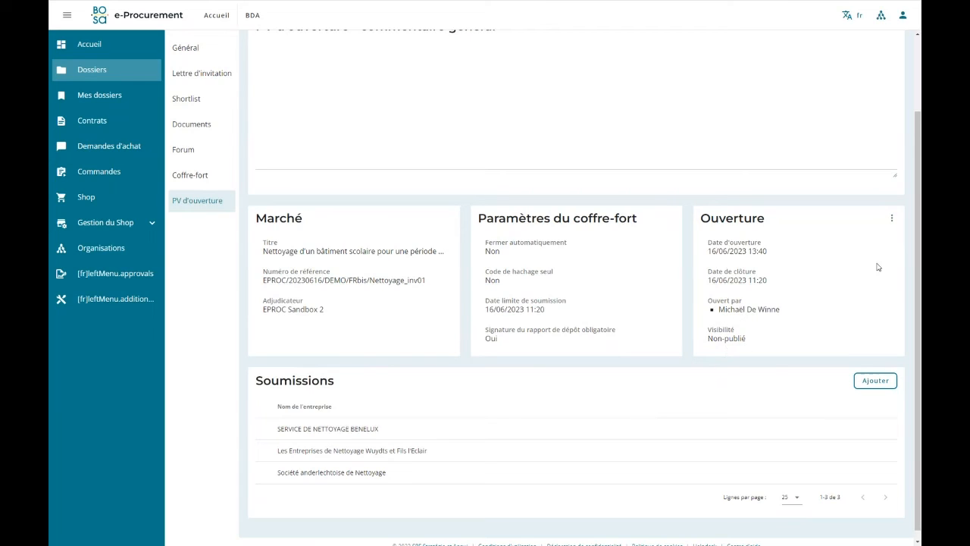
pyautogui.click(890, 220)
pyautogui.click(861, 226)
pyautogui.click(383, 271)
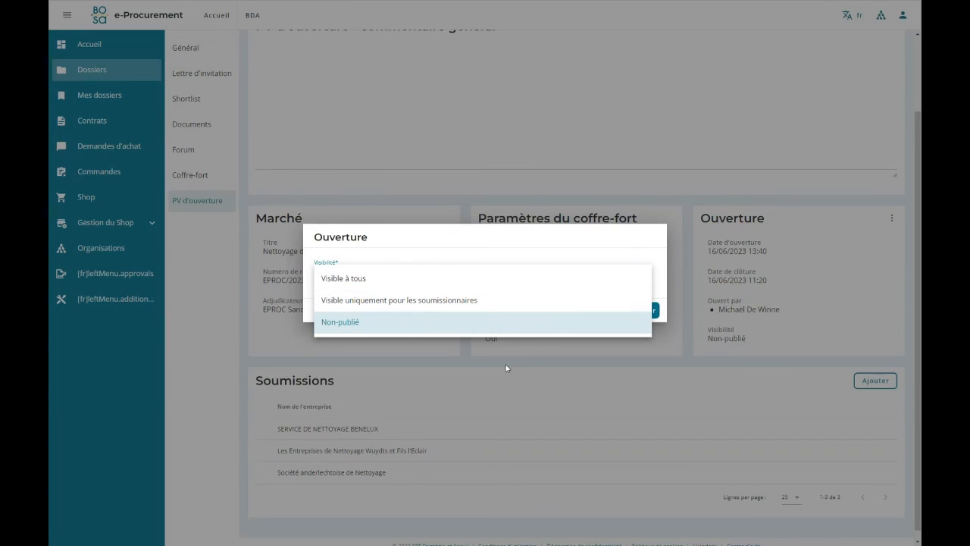
pyautogui.click(654, 245)
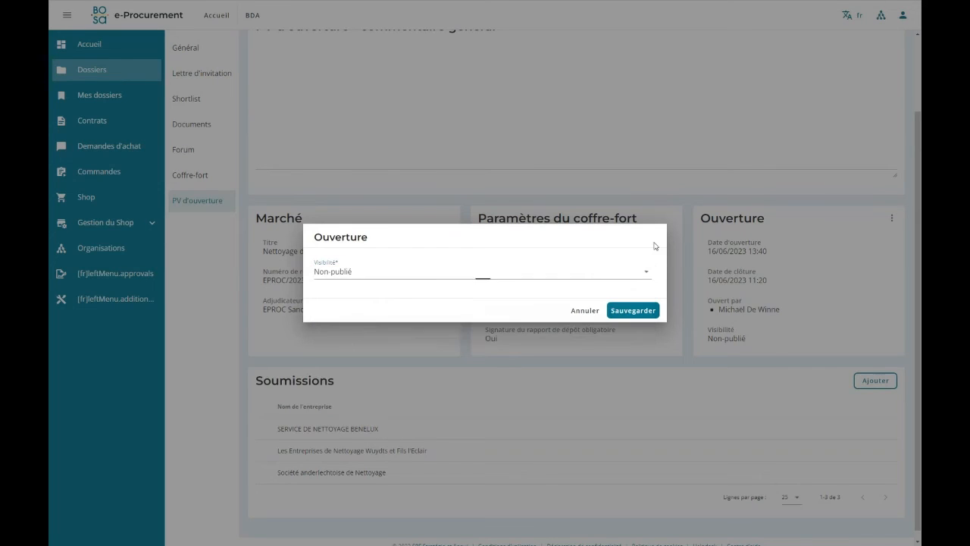
pyautogui.click(581, 310)
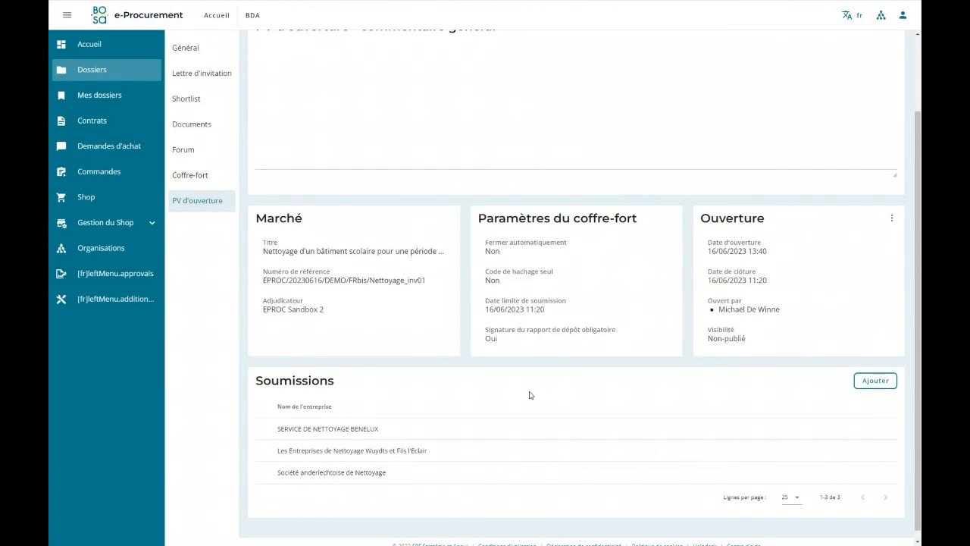
# Open the Société anderlechtoise de Nettoyage submission within the opening report and inspect its comment editor without saving.
pyautogui.scroll(-1, 424, 424)
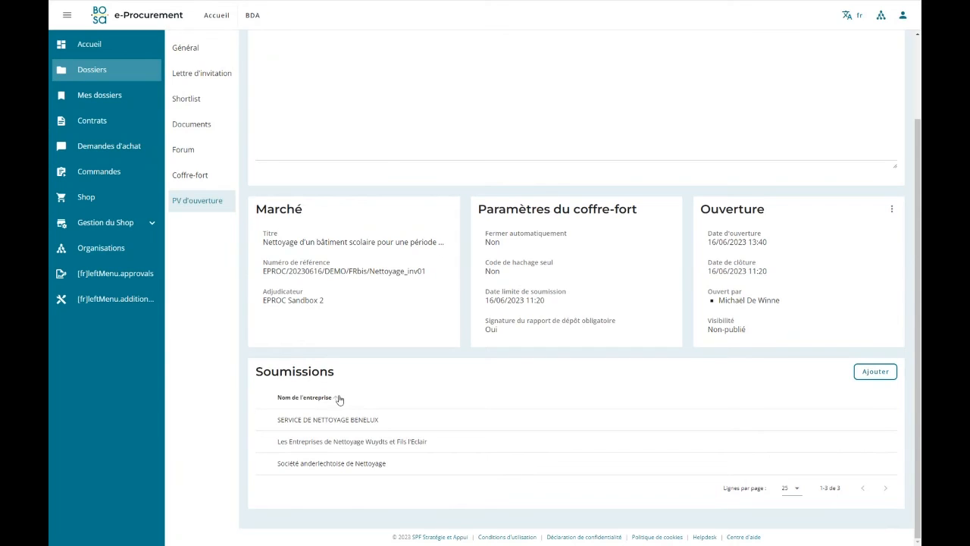
pyautogui.click(339, 465)
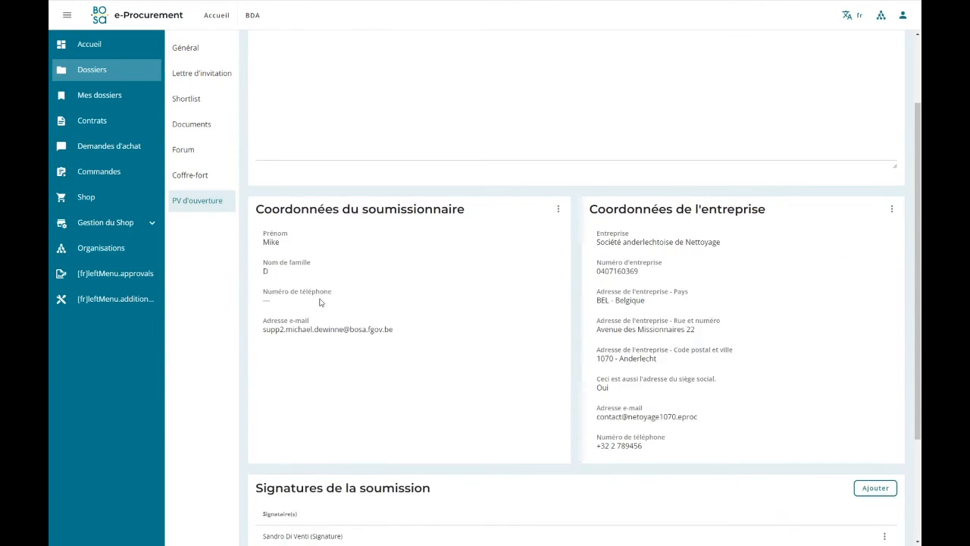
pyautogui.scroll(2, 320, 300)
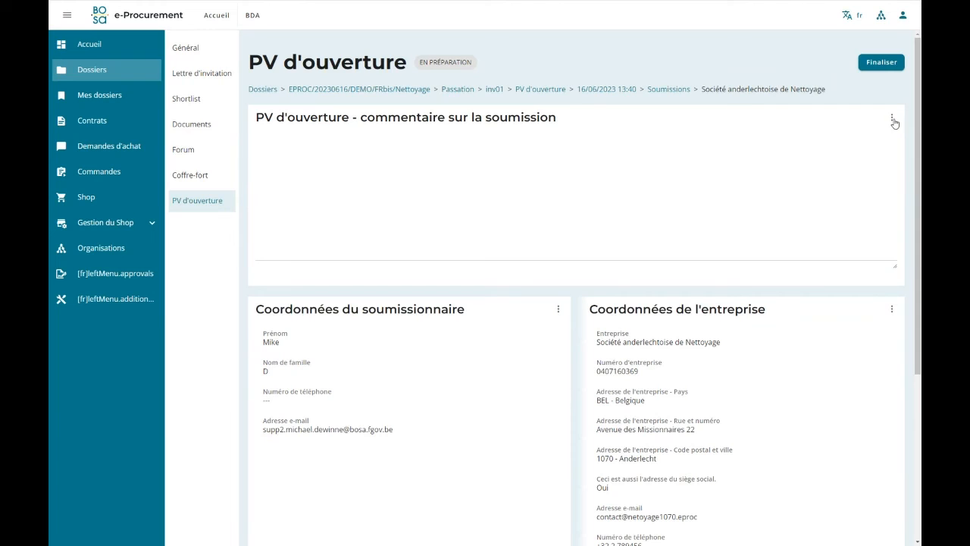
pyautogui.click(893, 120)
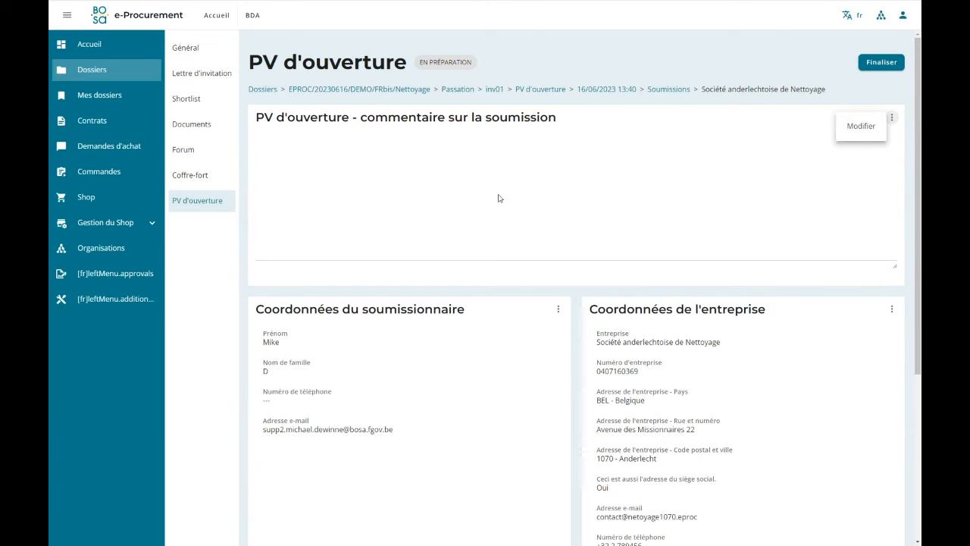
pyautogui.click(862, 127)
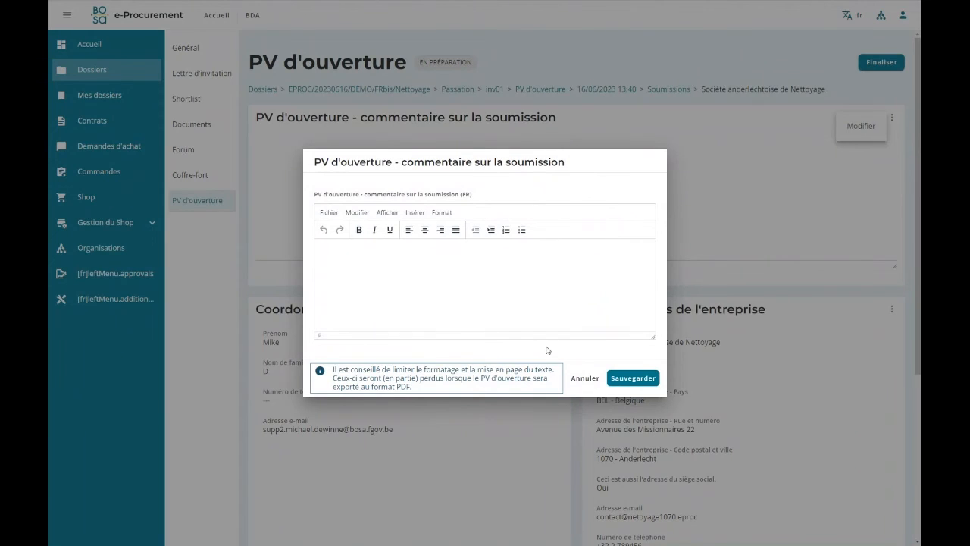
pyautogui.click(591, 387)
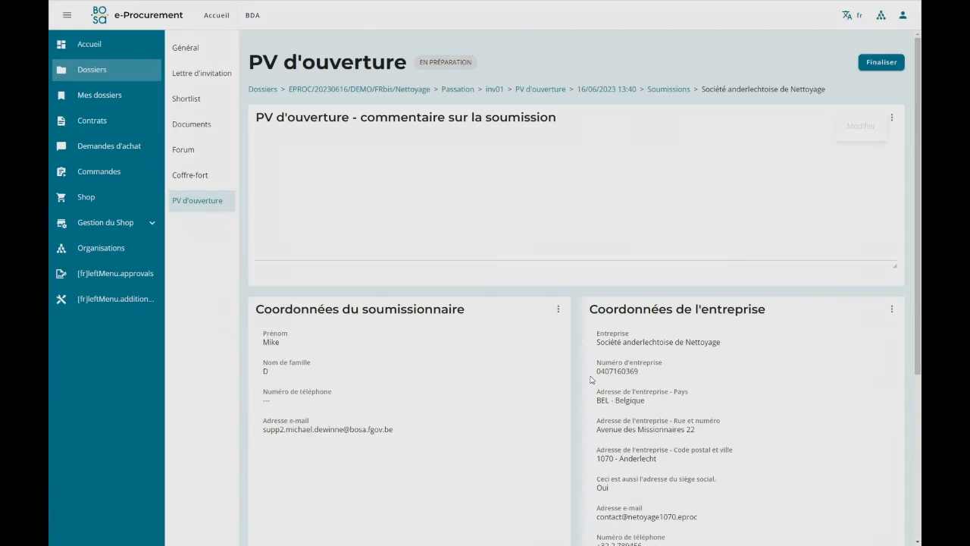
# Check the edit options for the bidder's and enterprise's contact details, and inspect the form for adding signatories without saving.
pyautogui.scroll(-2, 312, 174)
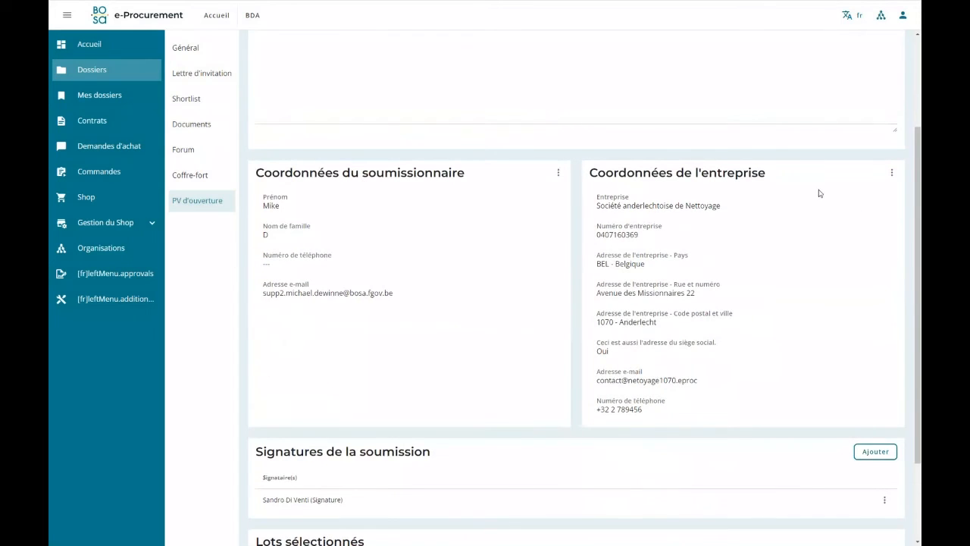
pyautogui.click(556, 174)
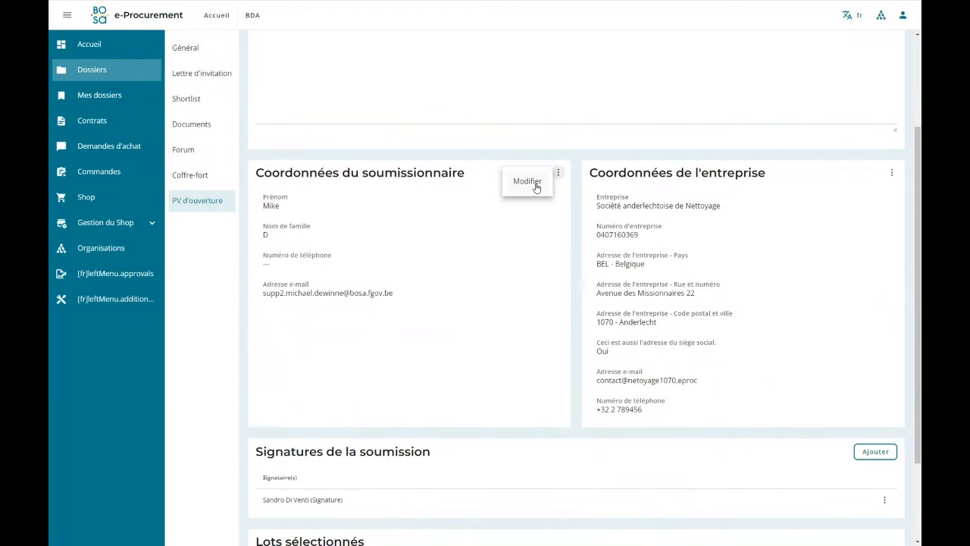
pyautogui.click(892, 173)
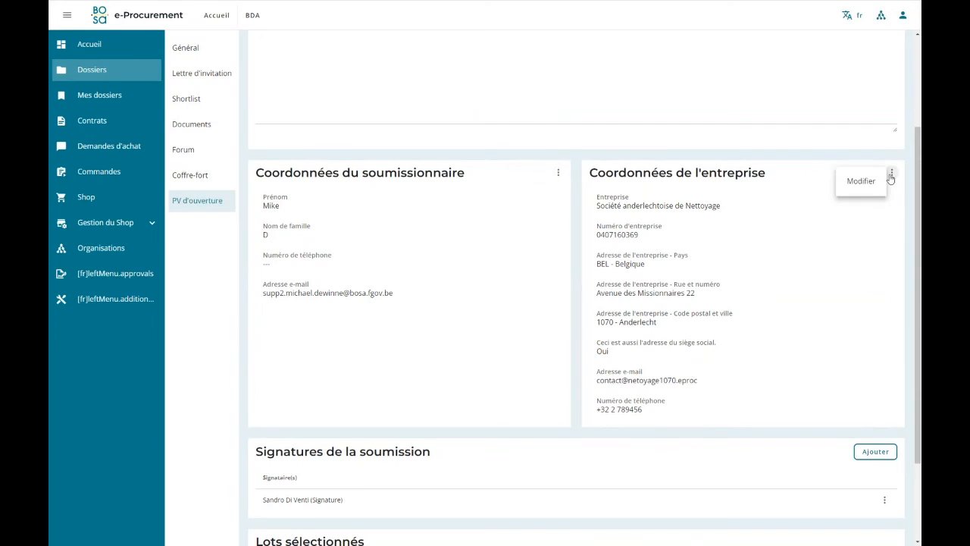
pyautogui.scroll(-2, 724, 262)
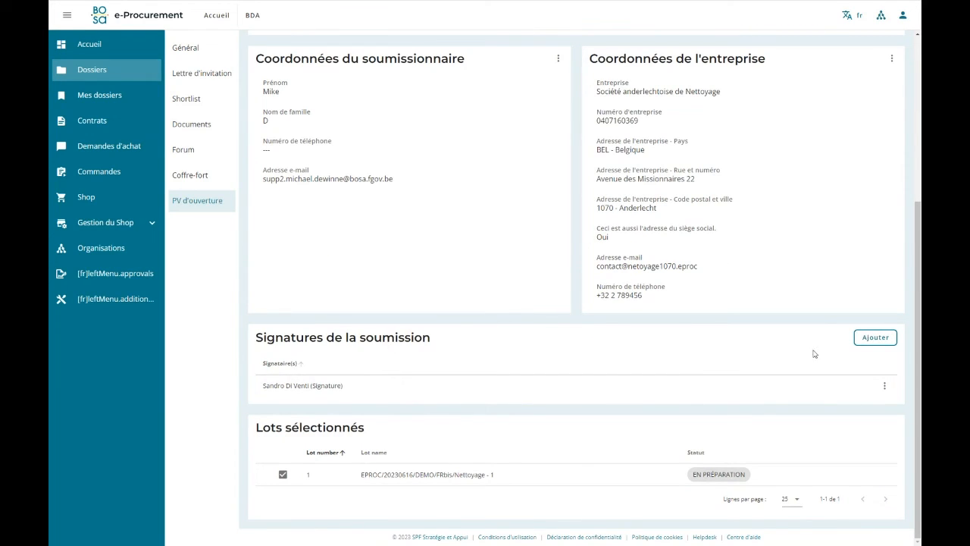
pyautogui.click(875, 337)
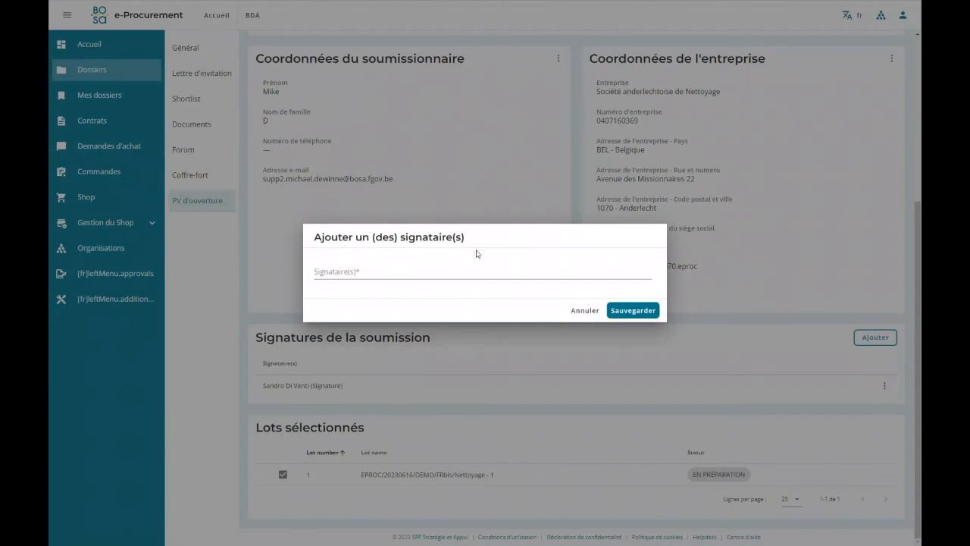
pyautogui.click(585, 310)
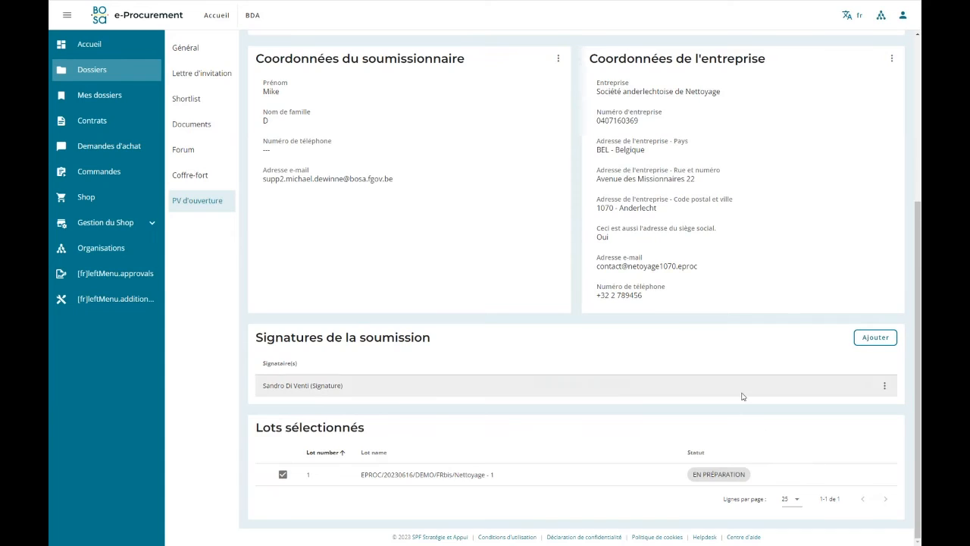
# Return to the 16/06/2023 13:40 opening report and add a new blank submission to it.
pyautogui.scroll(4, 743, 395)
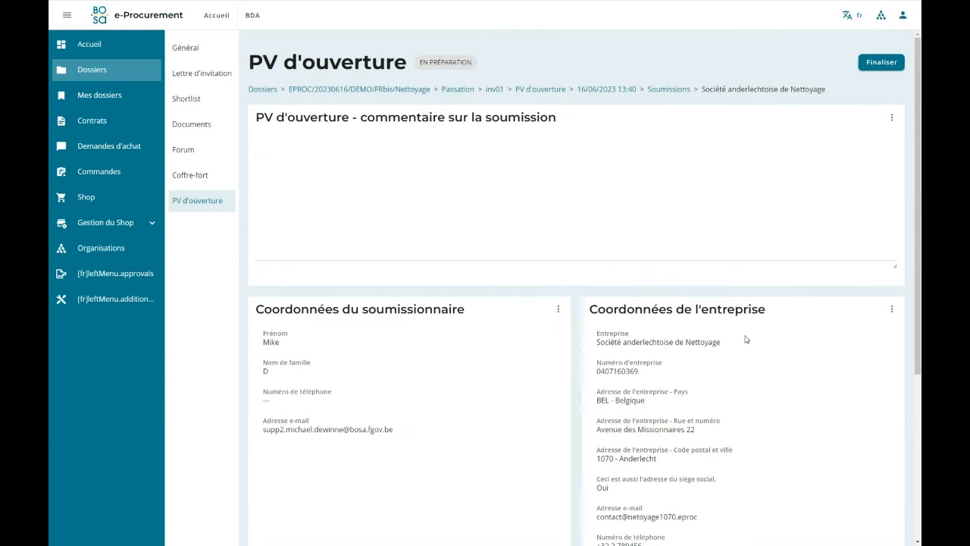
pyautogui.click(623, 90)
pyautogui.scroll(-2, 686, 385)
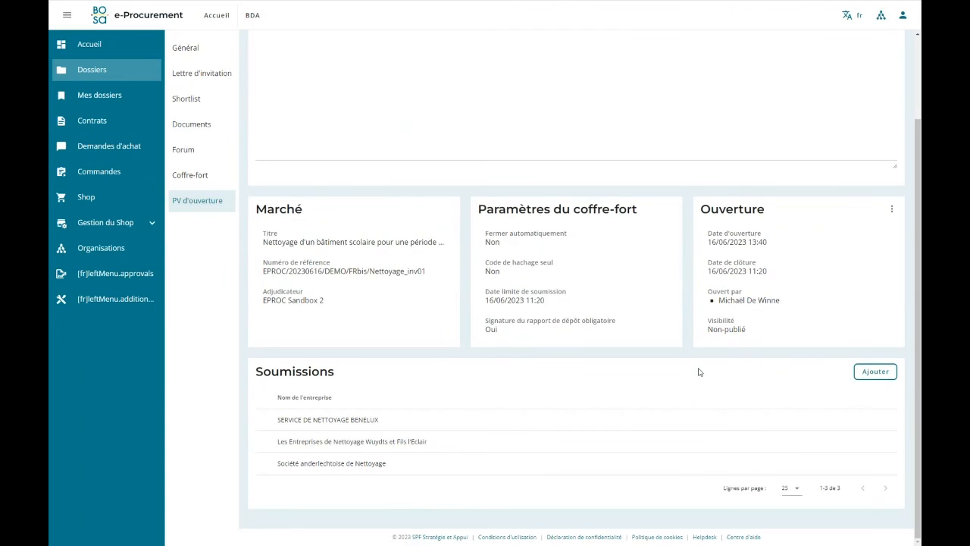
pyautogui.click(876, 371)
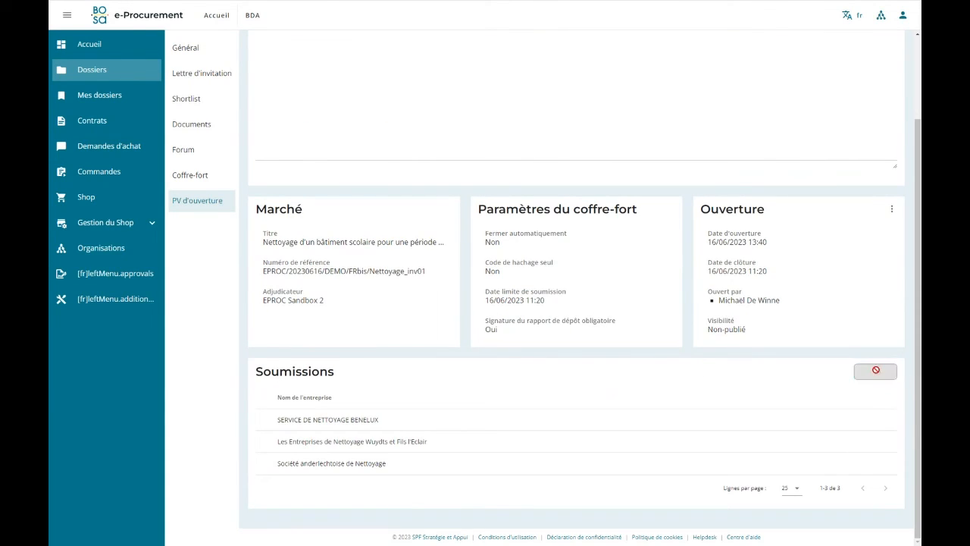
# Examine the new submission's comment, contact details, signatures and selected lots sections.
pyautogui.scroll(2, 732, 316)
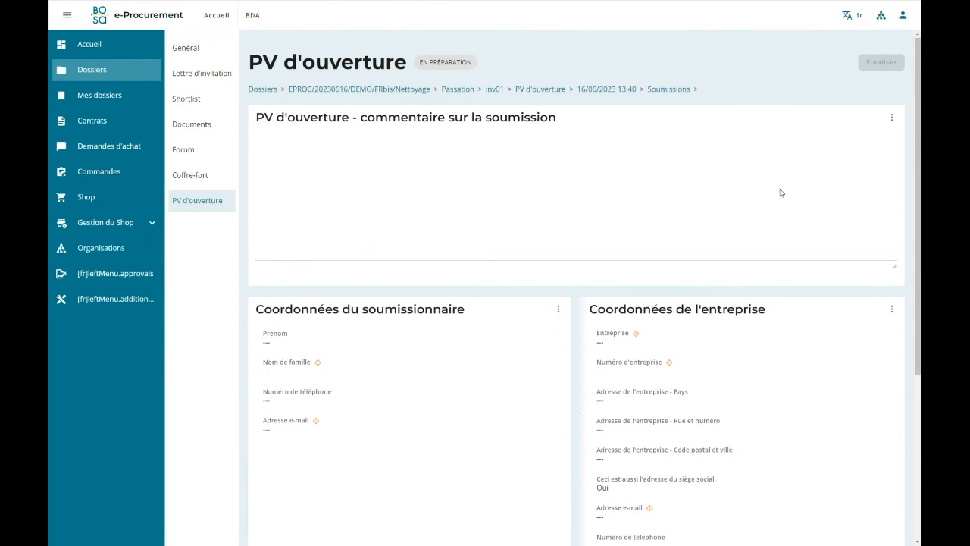
pyautogui.scroll(-2, 758, 264)
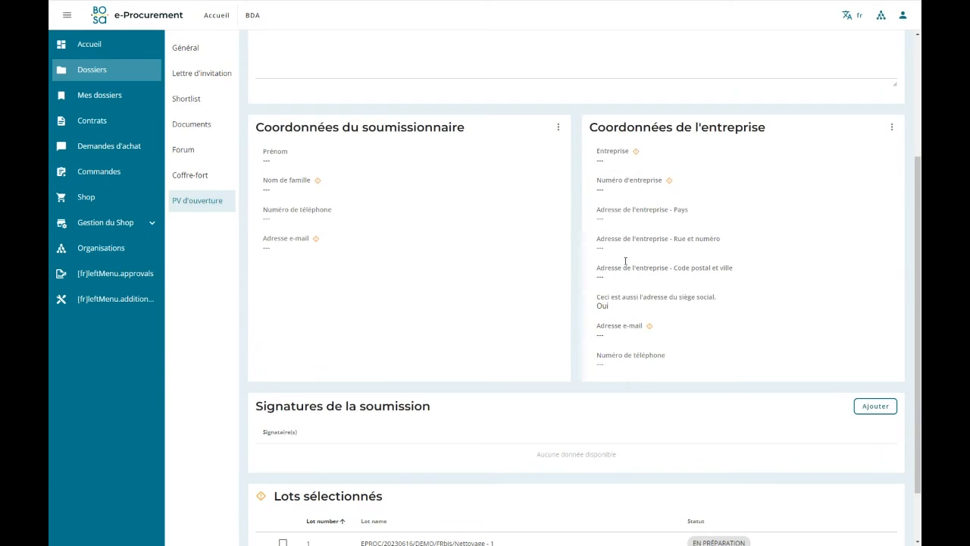
pyautogui.scroll(-1, 366, 319)
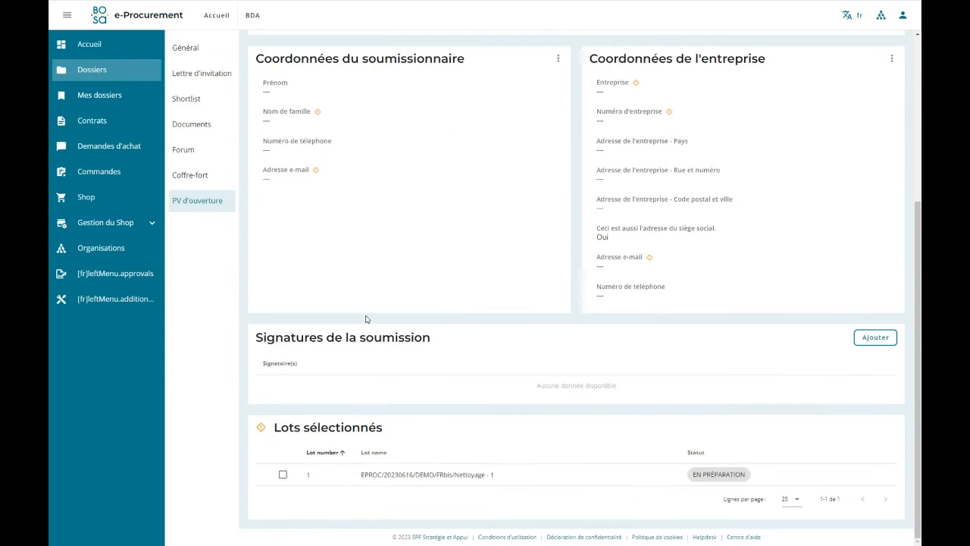
pyautogui.scroll(1, 426, 401)
pyautogui.scroll(3, 428, 379)
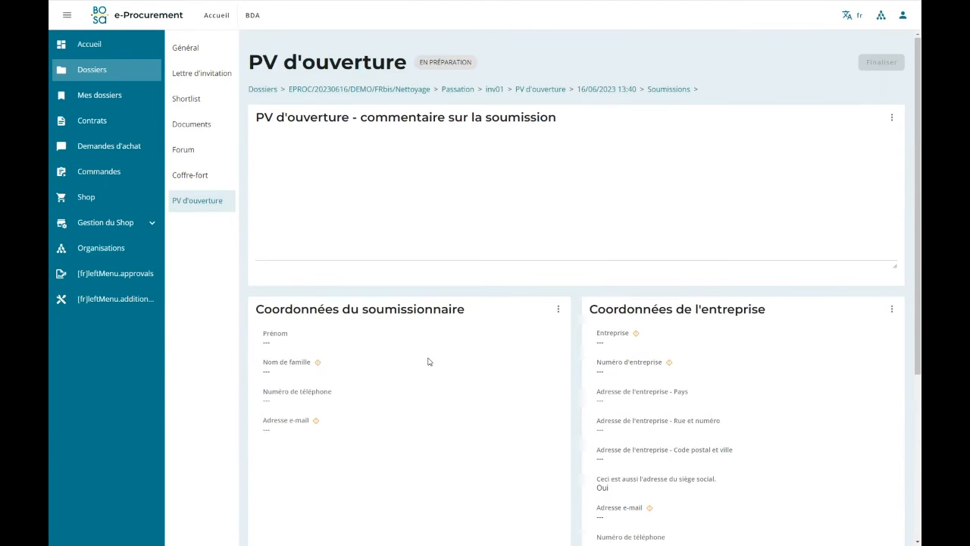
# Return to the opening report and delete the blank, unnamed submission from its submissions list.
pyautogui.click(579, 90)
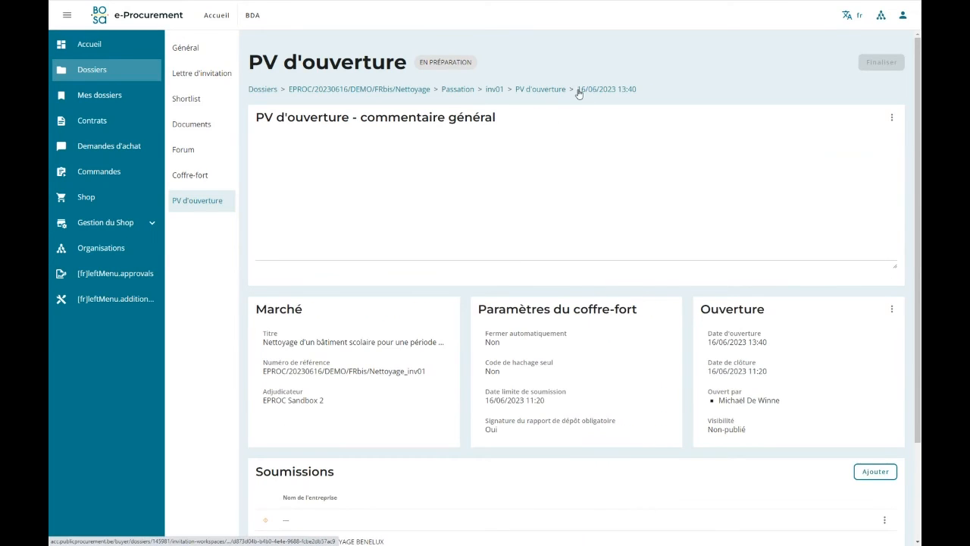
pyautogui.scroll(-3, 572, 230)
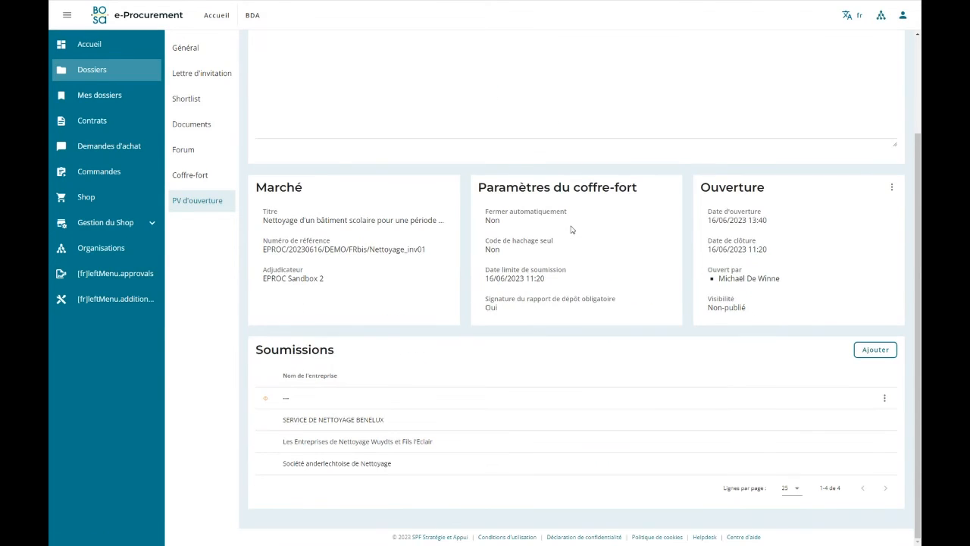
pyautogui.click(883, 398)
pyautogui.click(801, 415)
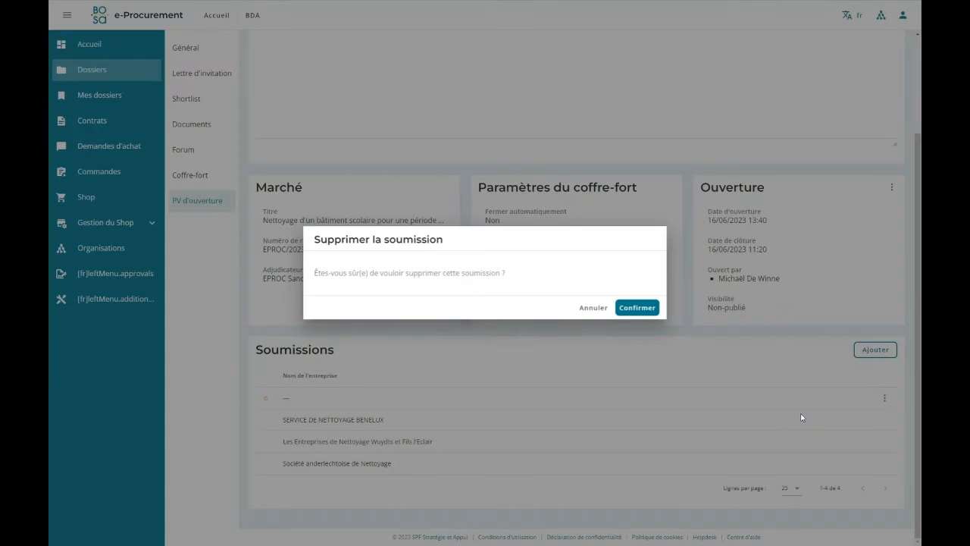
pyautogui.click(632, 308)
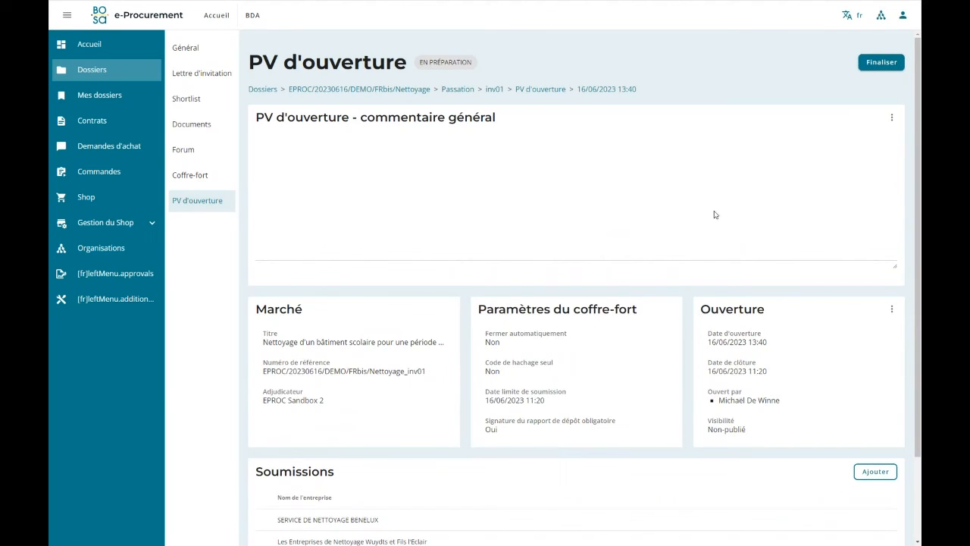
# Finalise the 16/06/2023 13:40 opening report and confirm the finalisation.
pyautogui.click(883, 62)
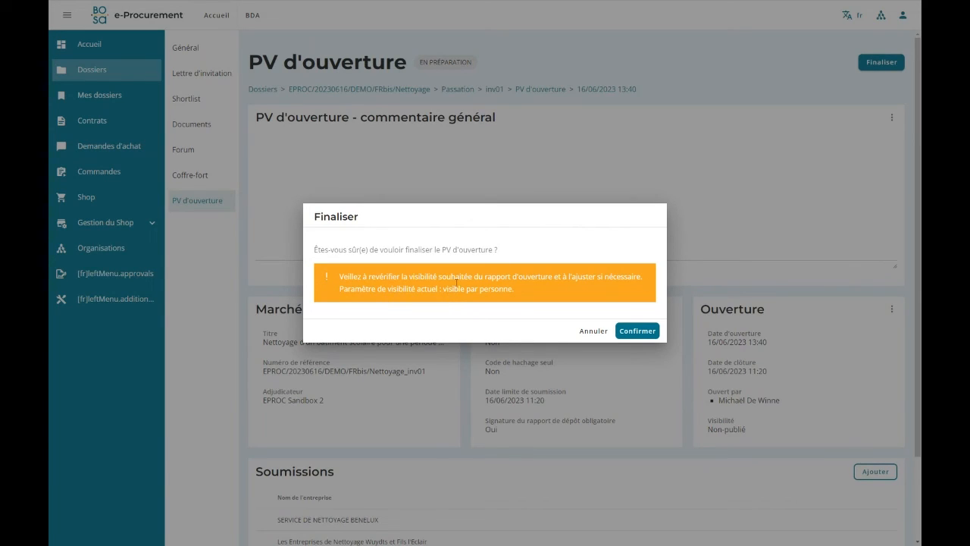
pyautogui.click(632, 331)
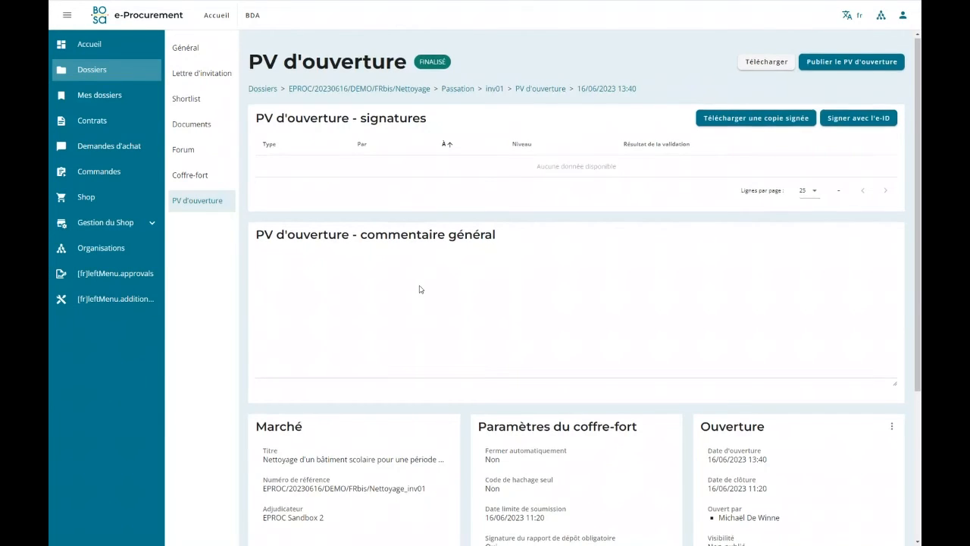
pyautogui.scroll(-2, 418, 288)
pyautogui.scroll(2, 554, 124)
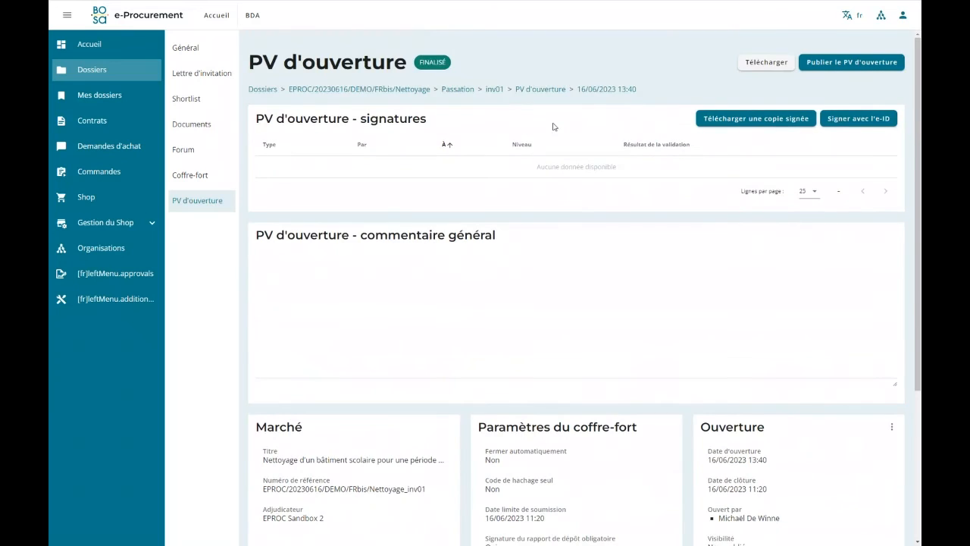
# Open the finalised report's opening details for editing and leave the form without changing them.
pyautogui.scroll(-3, 845, 313)
pyautogui.click(892, 211)
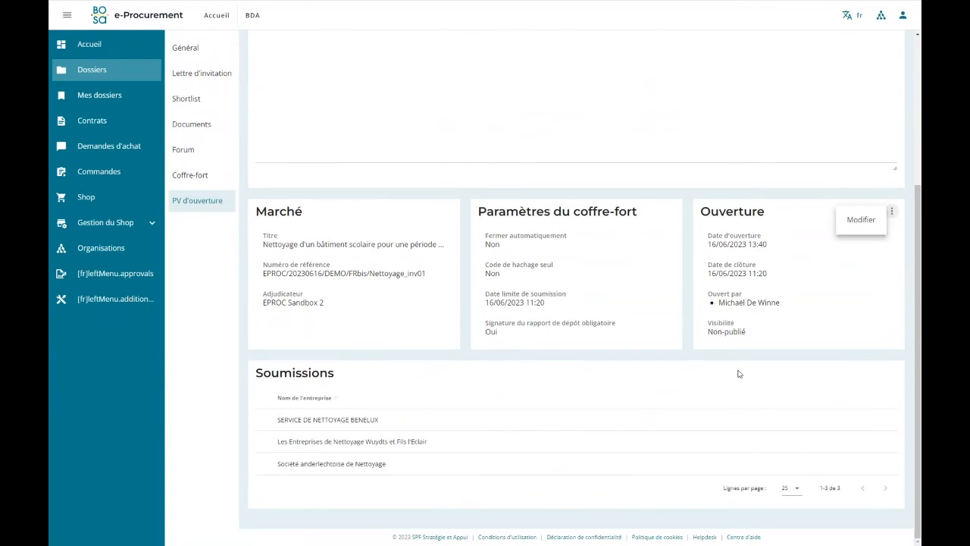
pyautogui.click(860, 220)
pyautogui.click(610, 312)
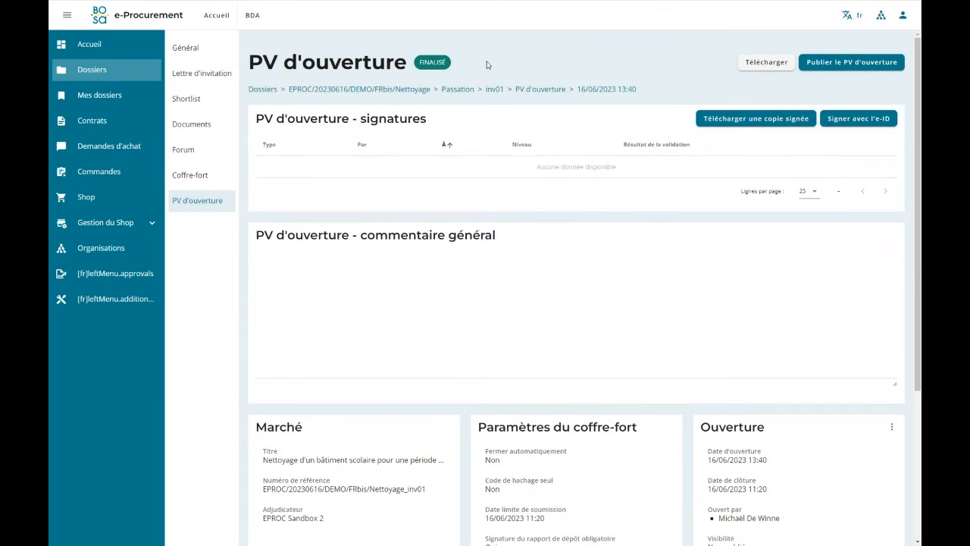
# Download the opening report and read through its PDF up to the first bidder's details, then close the document.
pyautogui.click(764, 62)
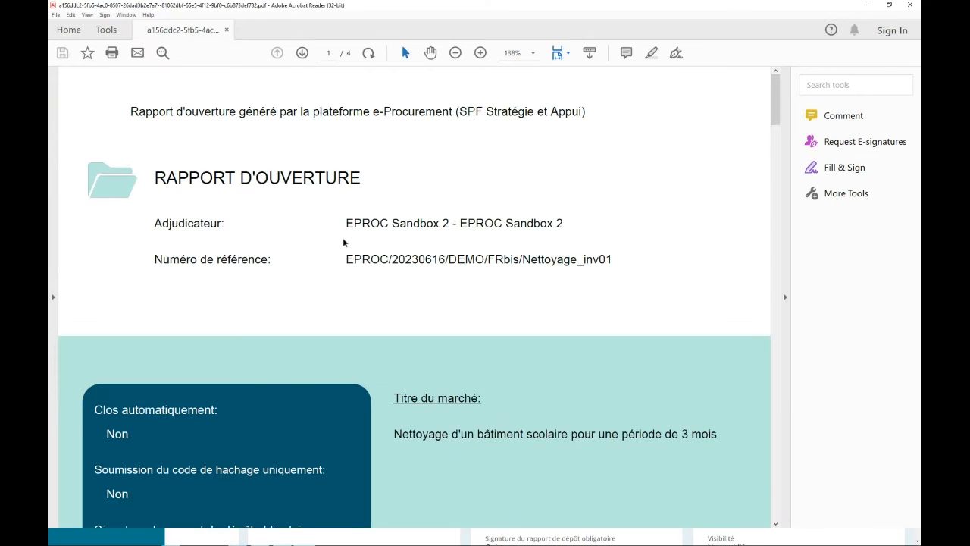
pyautogui.scroll(-2, 344, 242)
pyautogui.scroll(-10, 344, 243)
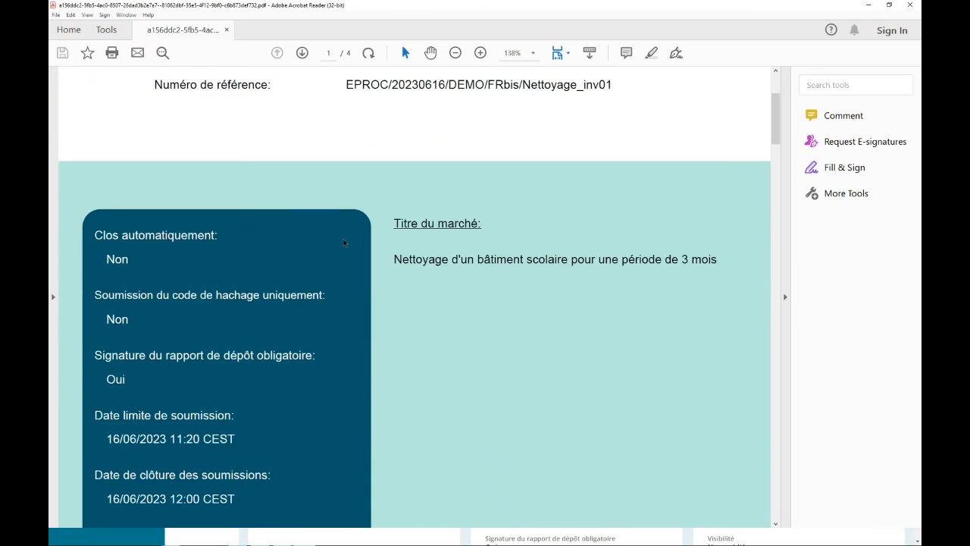
pyautogui.scroll(-9, 344, 242)
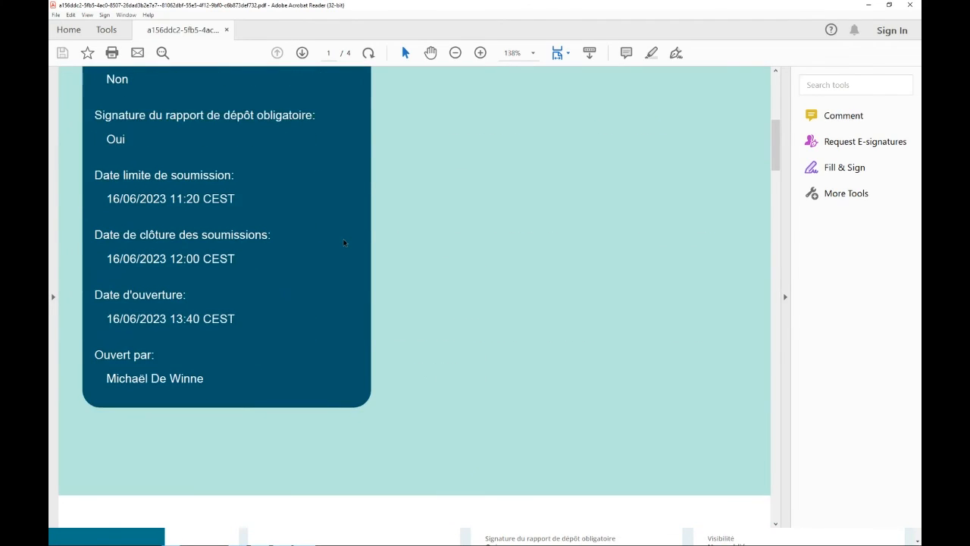
pyautogui.scroll(-10, 344, 243)
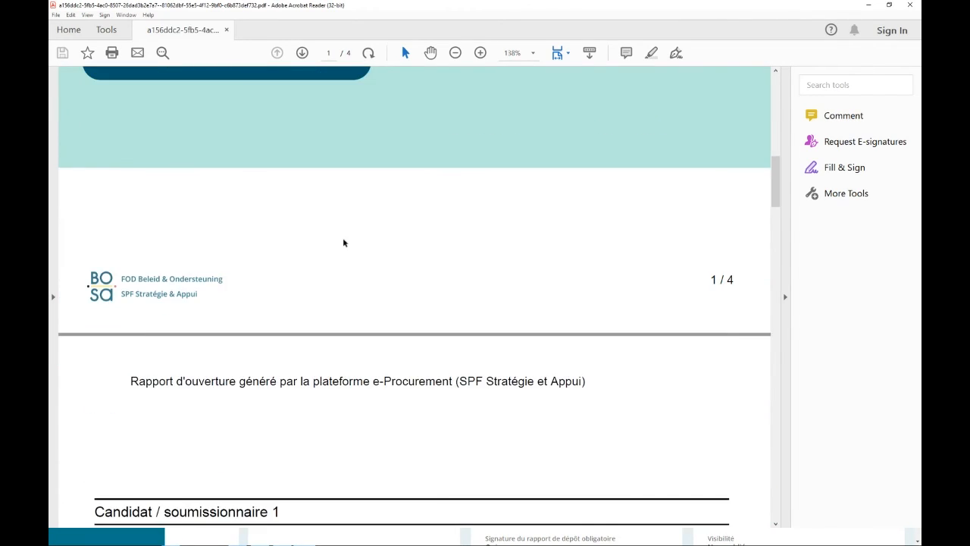
pyautogui.scroll(-2, 344, 243)
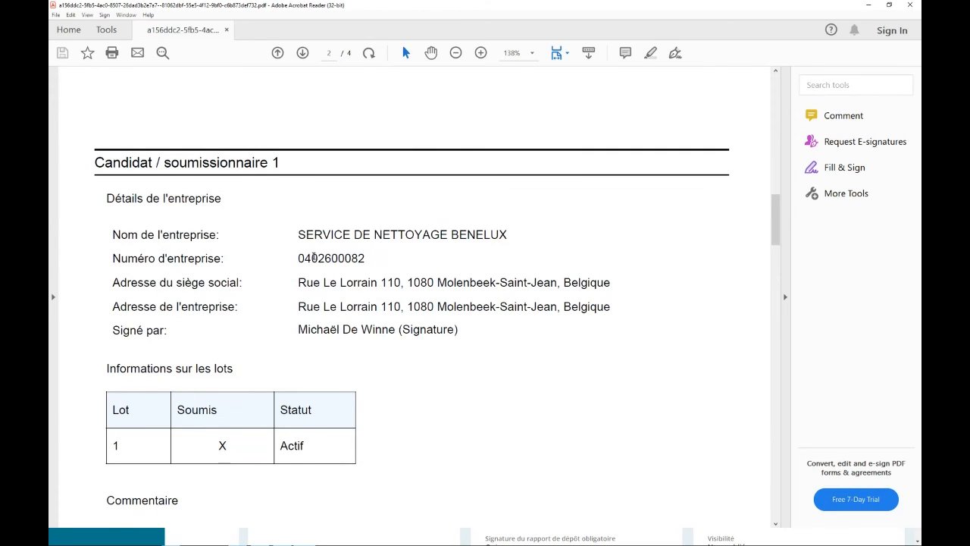
pyautogui.scroll(-2, 269, 295)
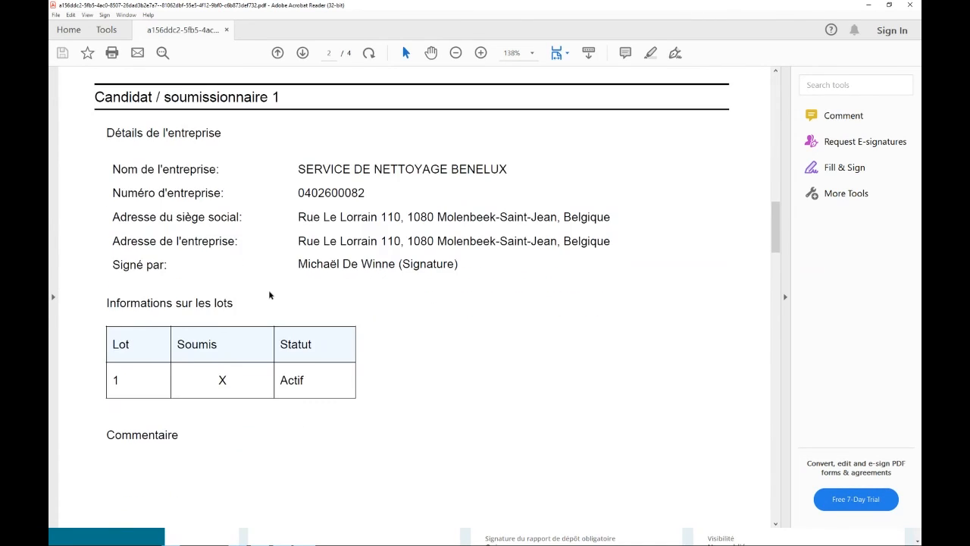
pyautogui.scroll(3, 311, 260)
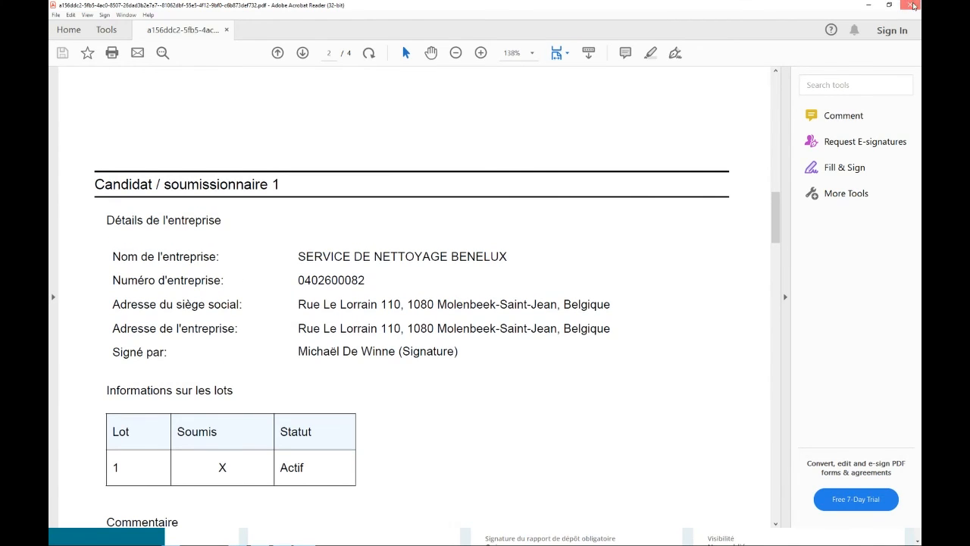
pyautogui.click(910, 4)
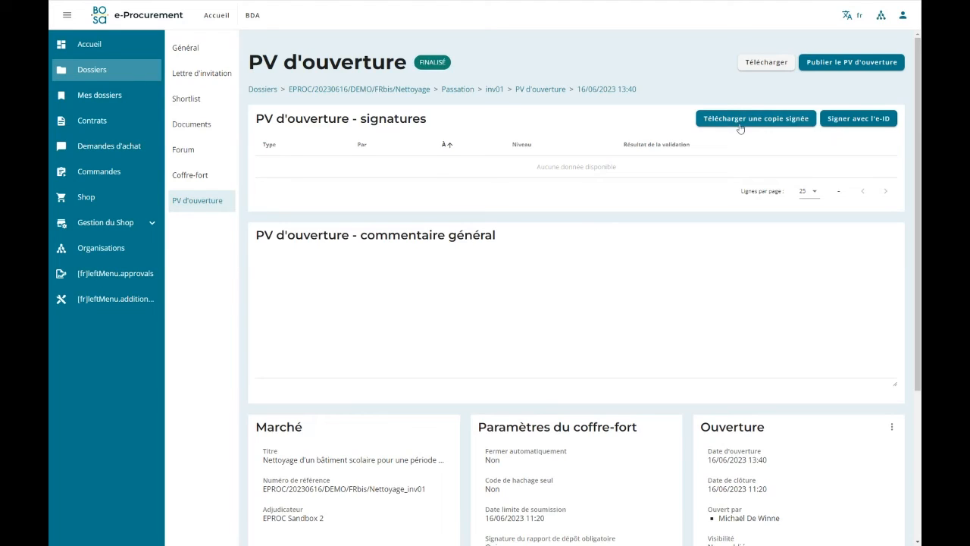
# Sign the opening report with the eID card, entering the card's PIN code.
pyautogui.click(852, 121)
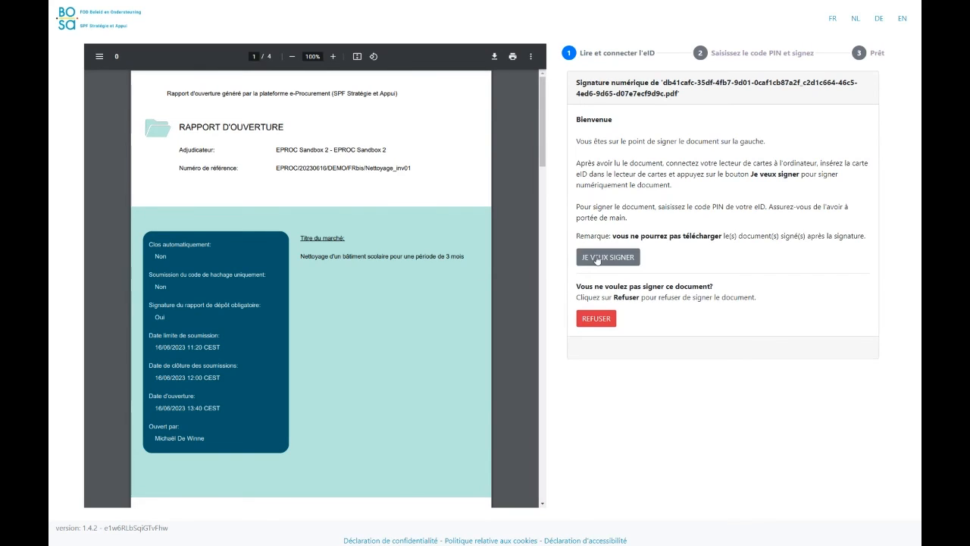
pyautogui.click(613, 259)
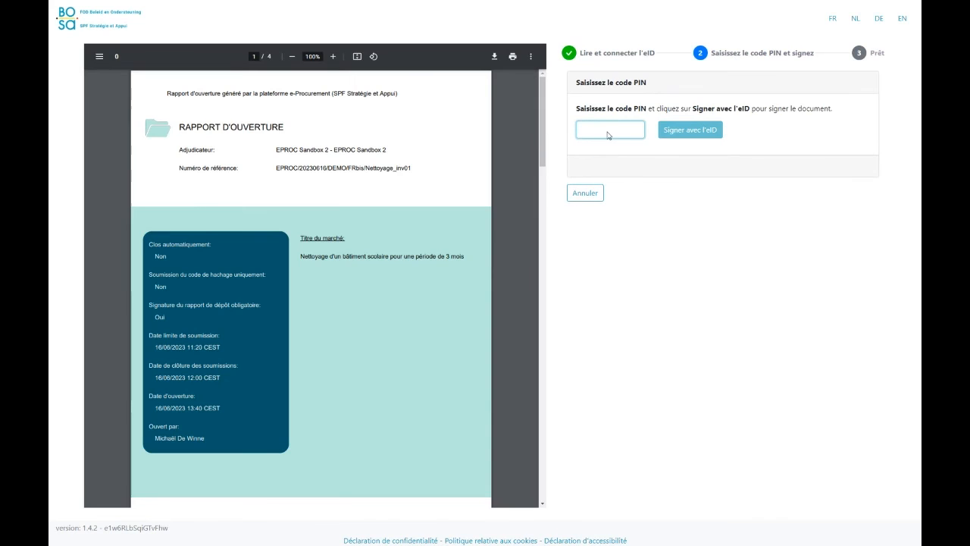
pyautogui.write('1')
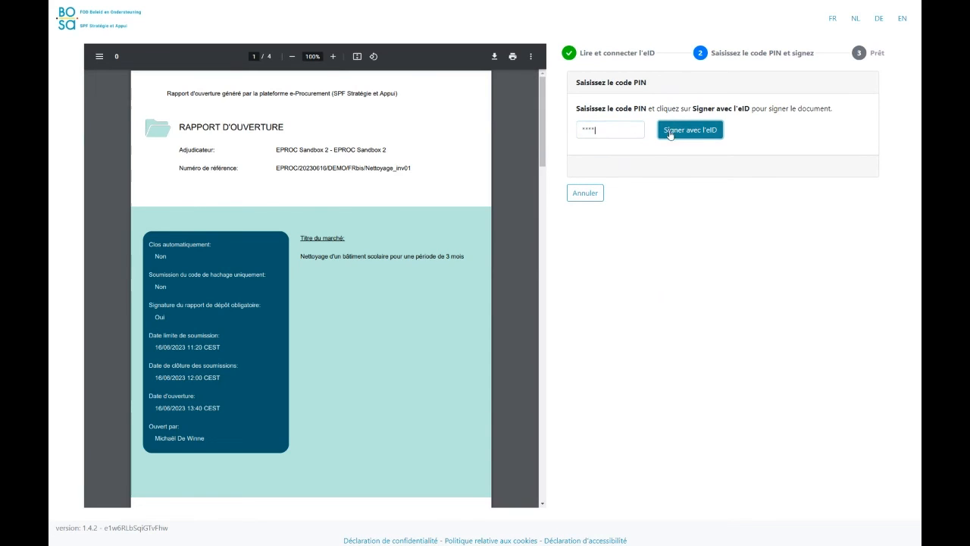
pyautogui.click(671, 133)
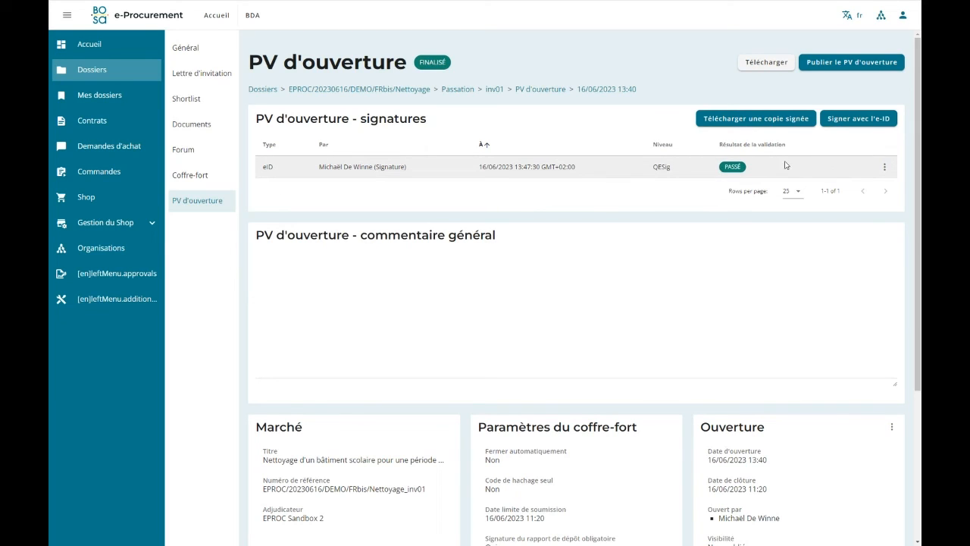
# Check the options available for the eID signature, and publish the opening report.
pyautogui.click(884, 167)
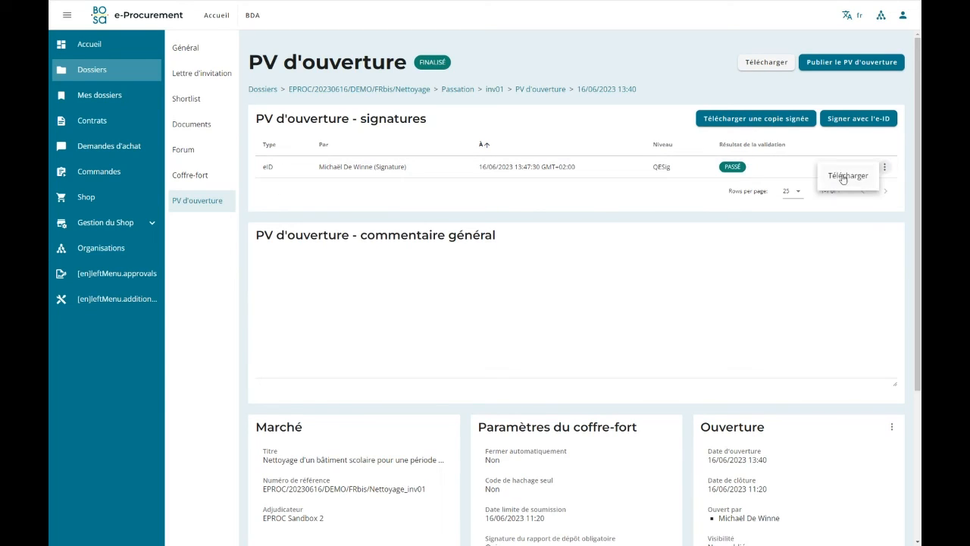
pyautogui.click(902, 180)
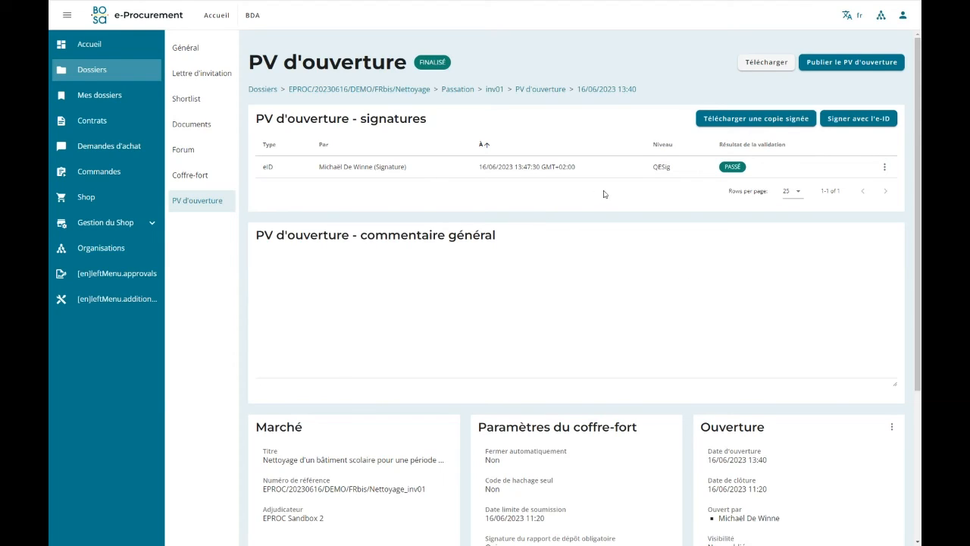
pyautogui.click(846, 65)
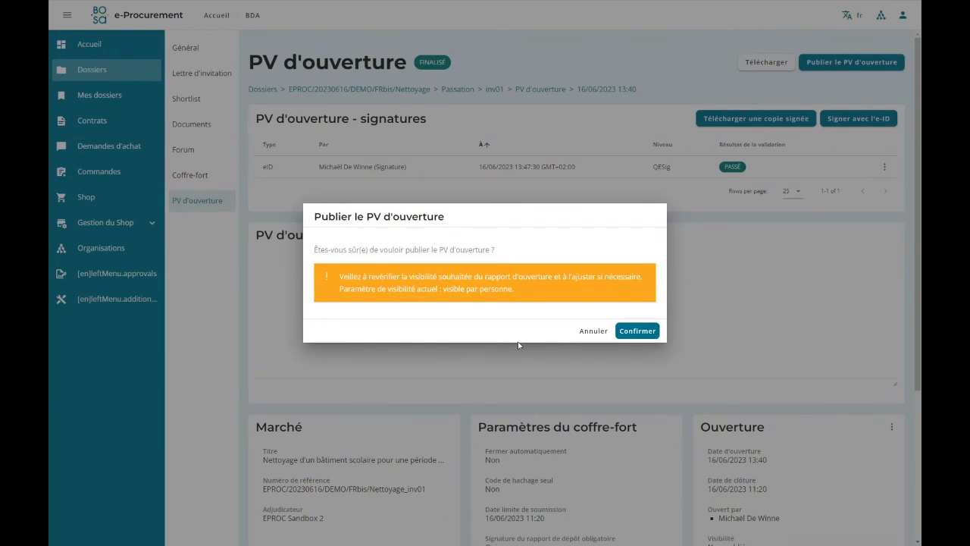
pyautogui.click(638, 332)
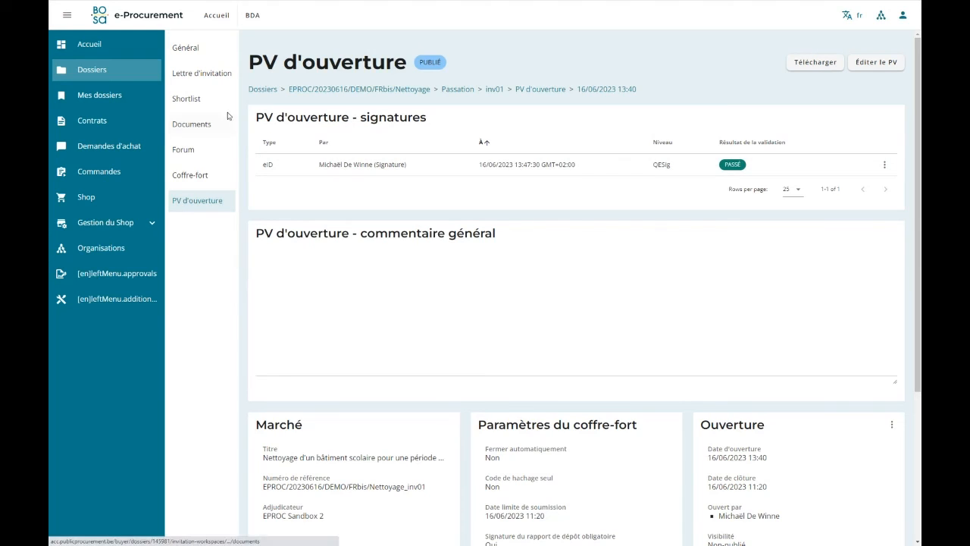
# Return to the dossier's Passation overview and start creating a new invitation.
pyautogui.click(459, 90)
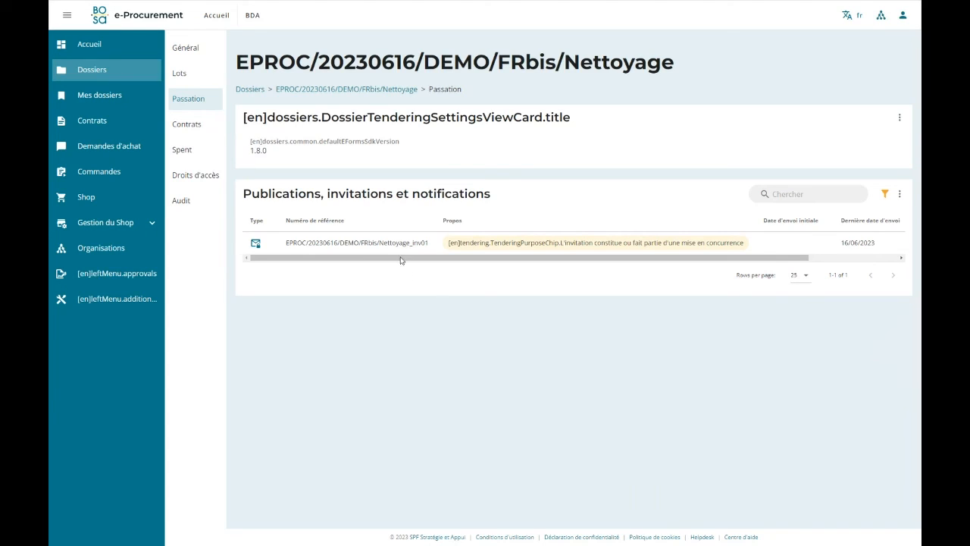
pyautogui.click(390, 221)
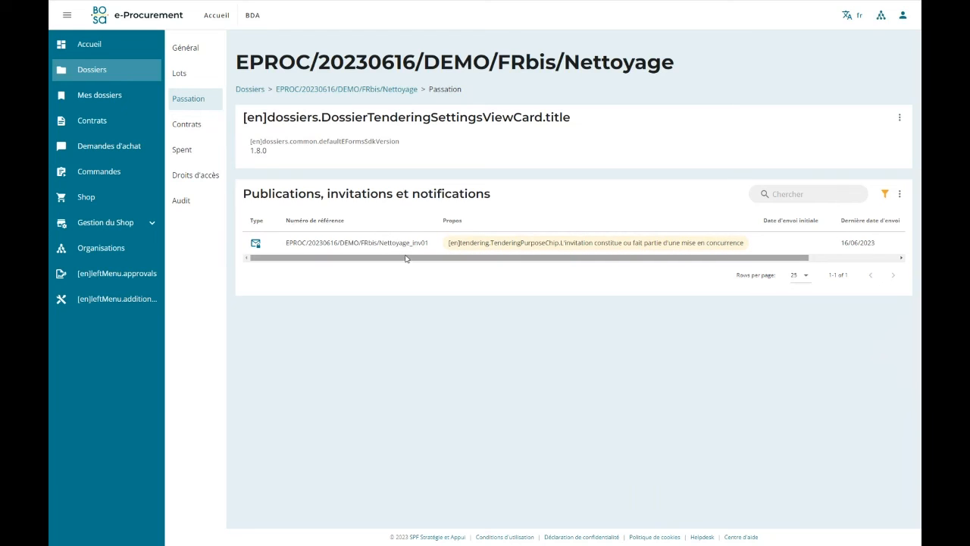
pyautogui.click(899, 194)
pyautogui.click(847, 229)
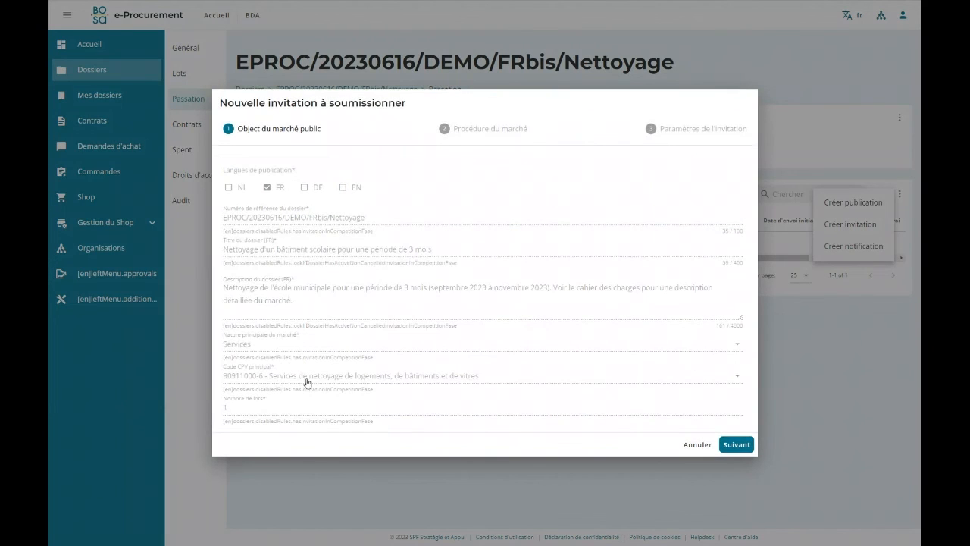
# Keep the prefilled market object and set the general purpose to "L'invitation constitue ou fait partie d'une mise en concurrence".
pyautogui.click(734, 445)
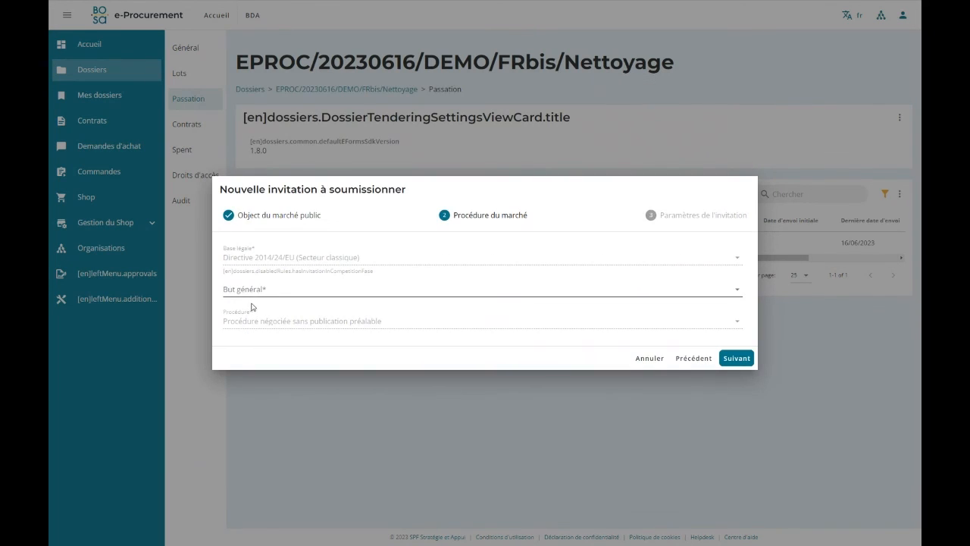
pyautogui.click(282, 291)
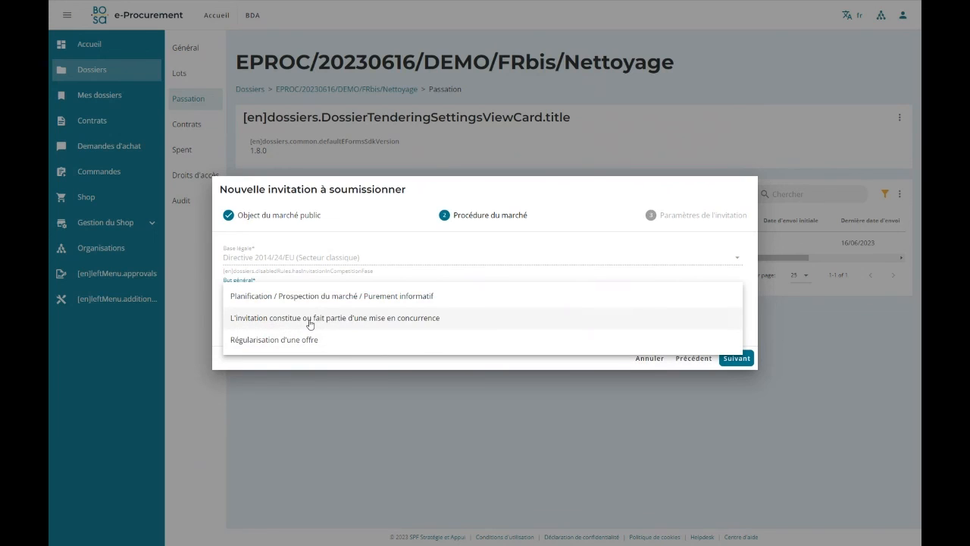
pyautogui.click(285, 326)
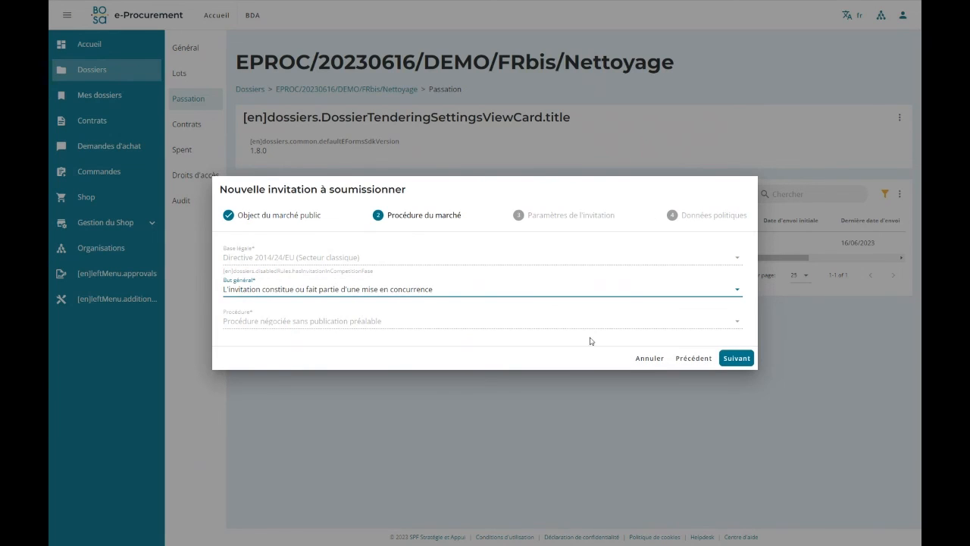
pyautogui.click(749, 358)
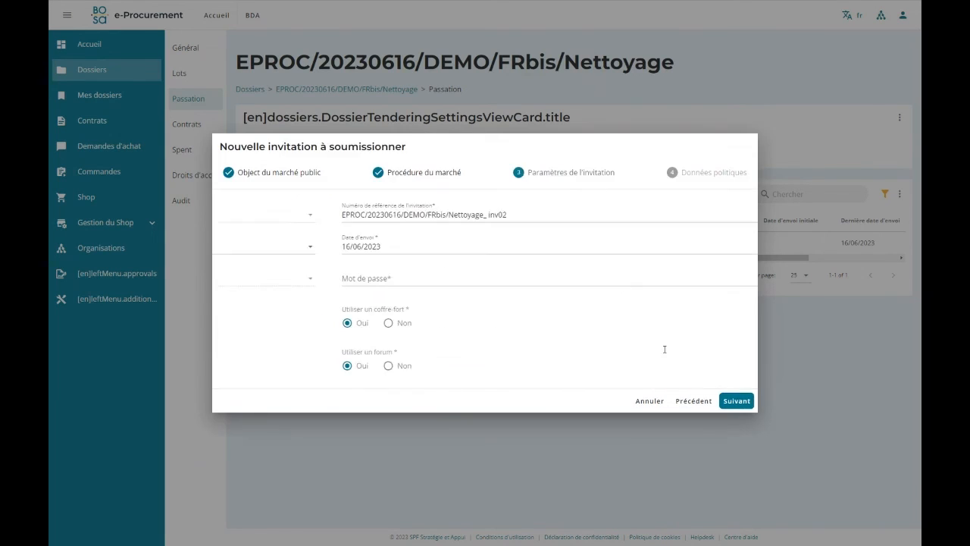
# Generate the invitation's password, keep the vault and forum enabled and sustainable procurement data at Non, and save the inv02 invitation.
pyautogui.click(716, 281)
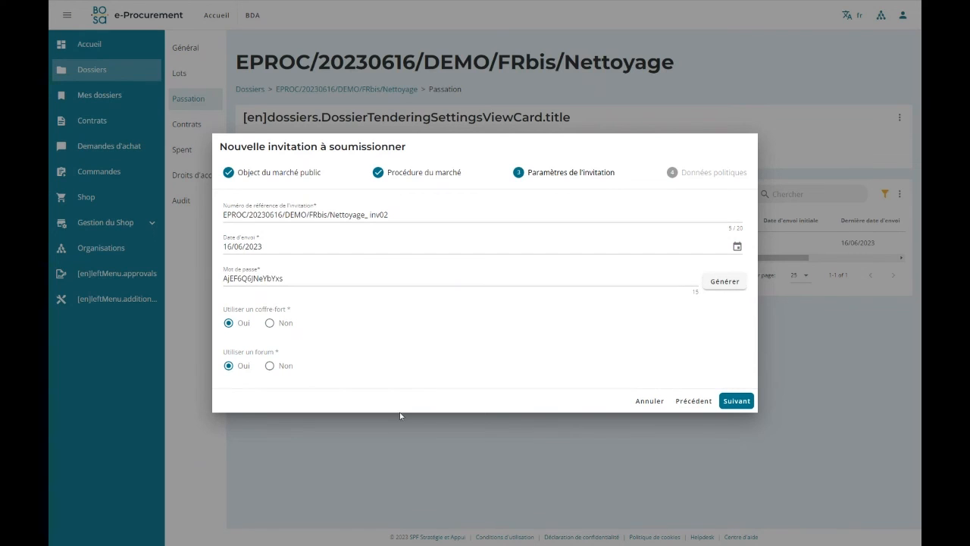
pyautogui.click(735, 401)
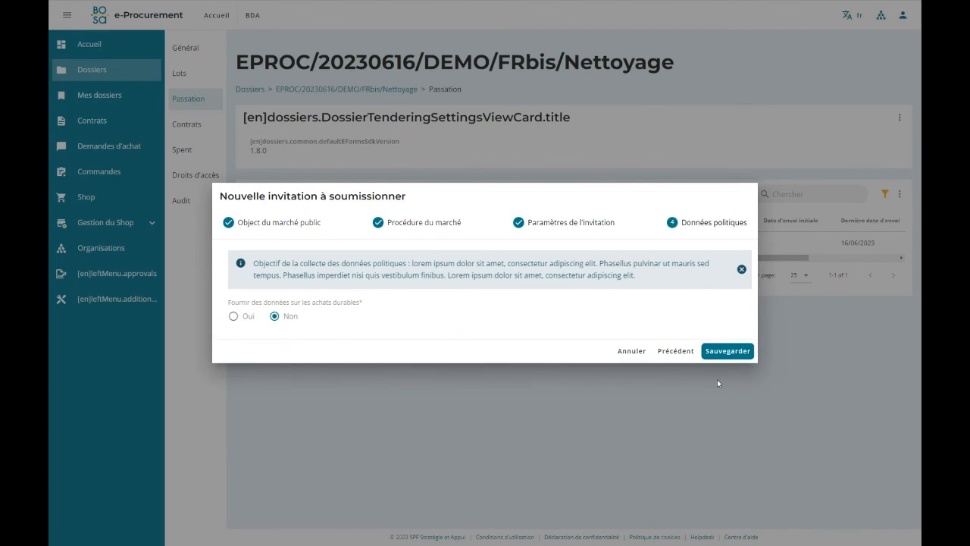
pyautogui.click(754, 351)
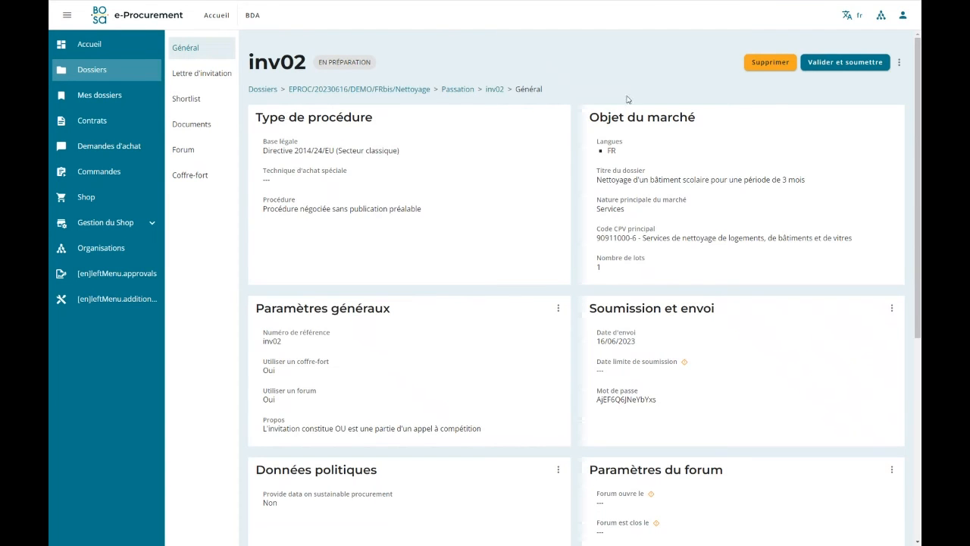
# Start importing enterprises into the inv02 shortlist and search this dossier's enterprises filtered by the Nettoyage_inv01 invitation.
pyautogui.click(204, 74)
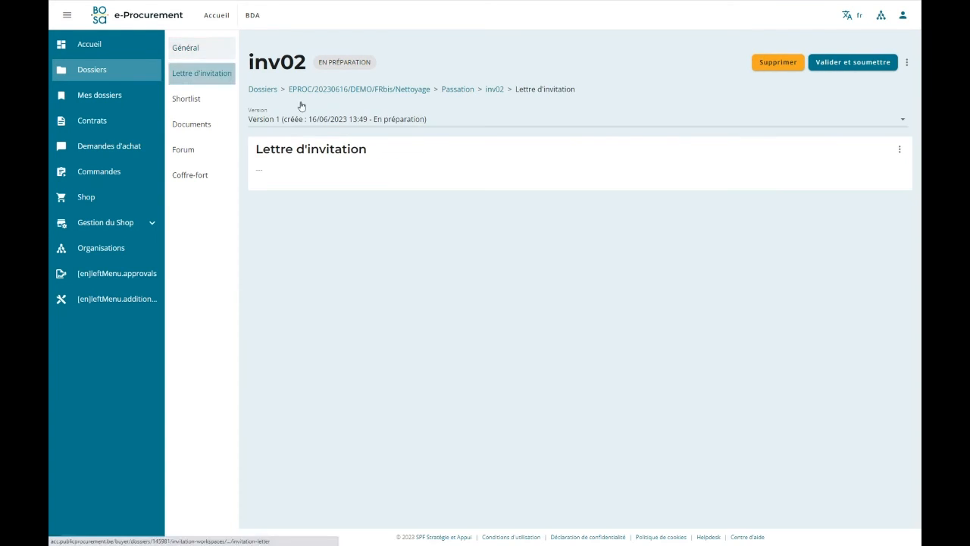
pyautogui.click(186, 100)
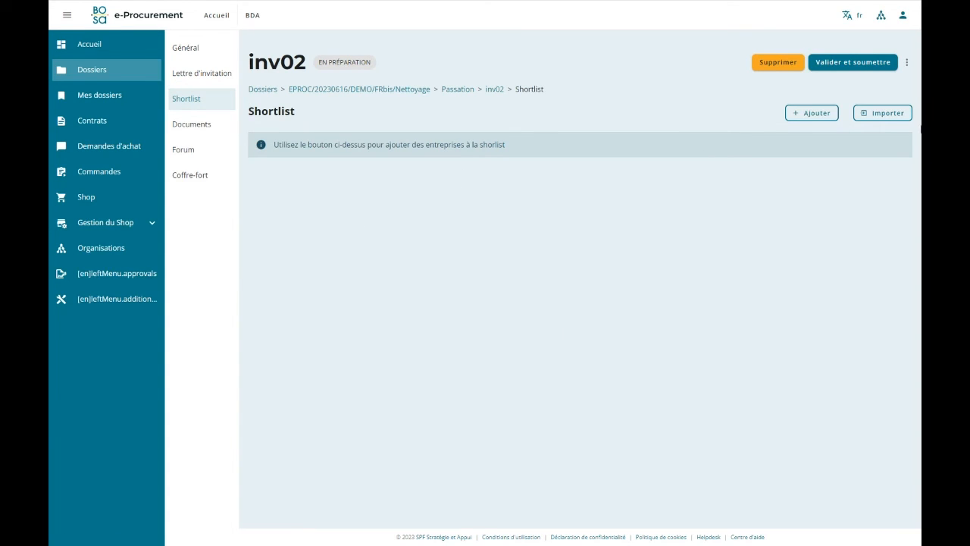
pyautogui.click(878, 121)
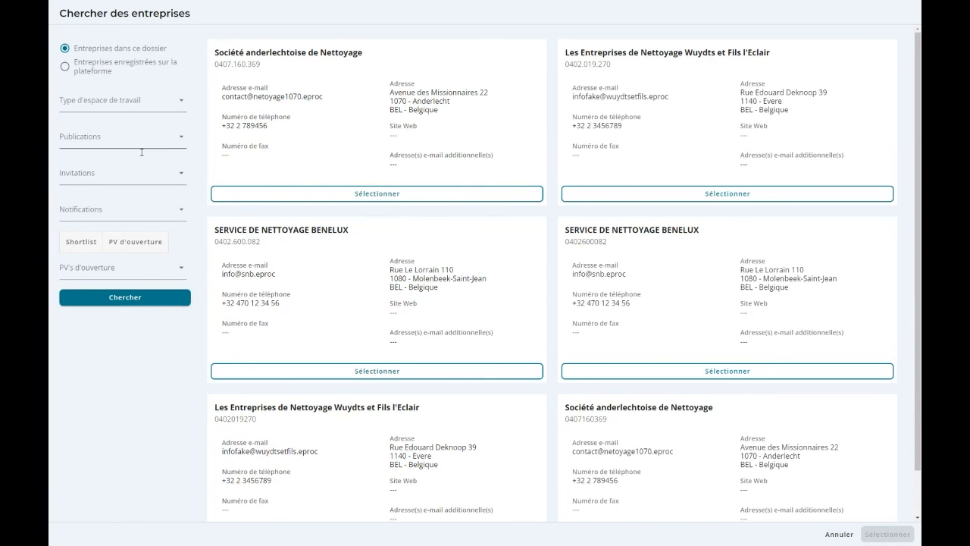
pyautogui.click(115, 180)
pyautogui.click(76, 182)
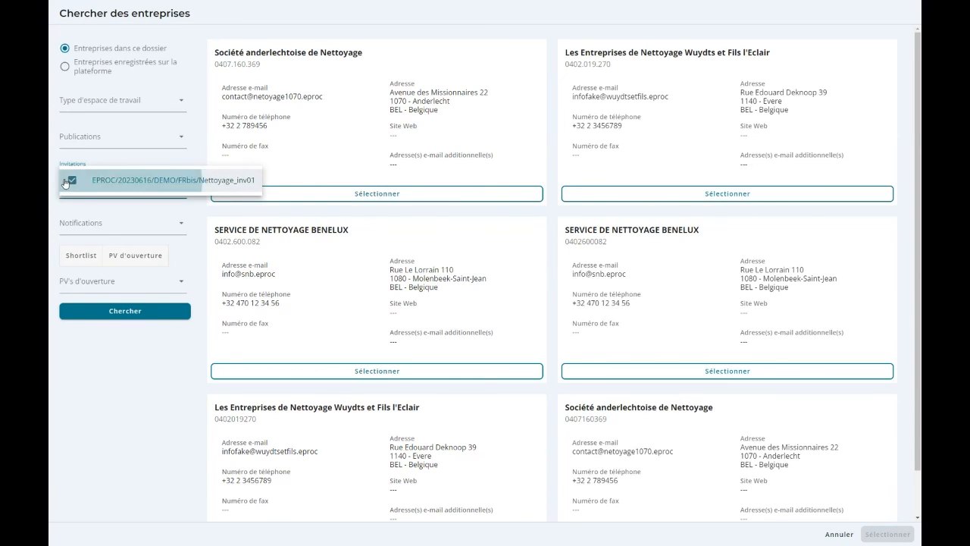
pyautogui.click(105, 312)
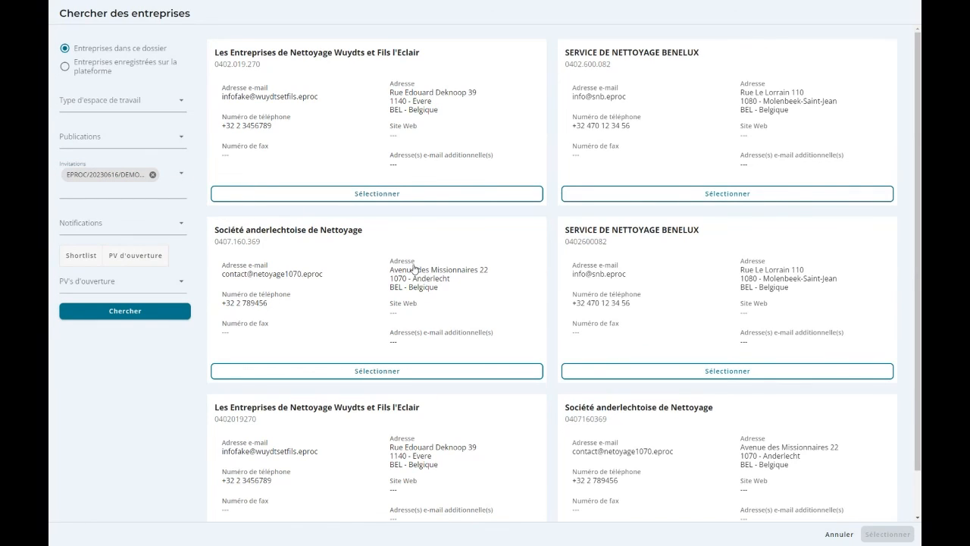
# Select Les Entreprises de Nettoyage Wuydts et Fils l'Eclair, replace the invitation filter with opening report 0, and search this dossier's enterprises again.
pyautogui.click(349, 194)
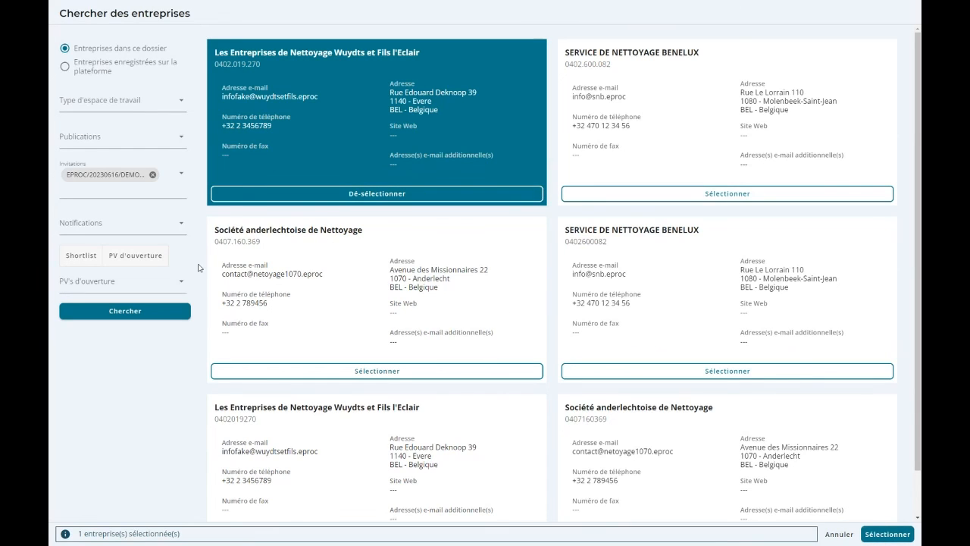
pyautogui.click(153, 174)
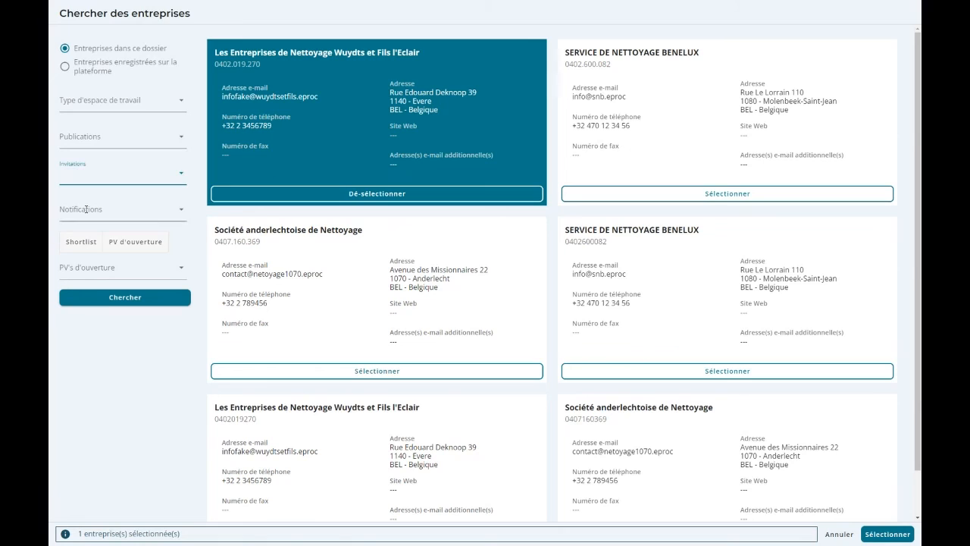
pyautogui.click(80, 270)
pyautogui.click(73, 277)
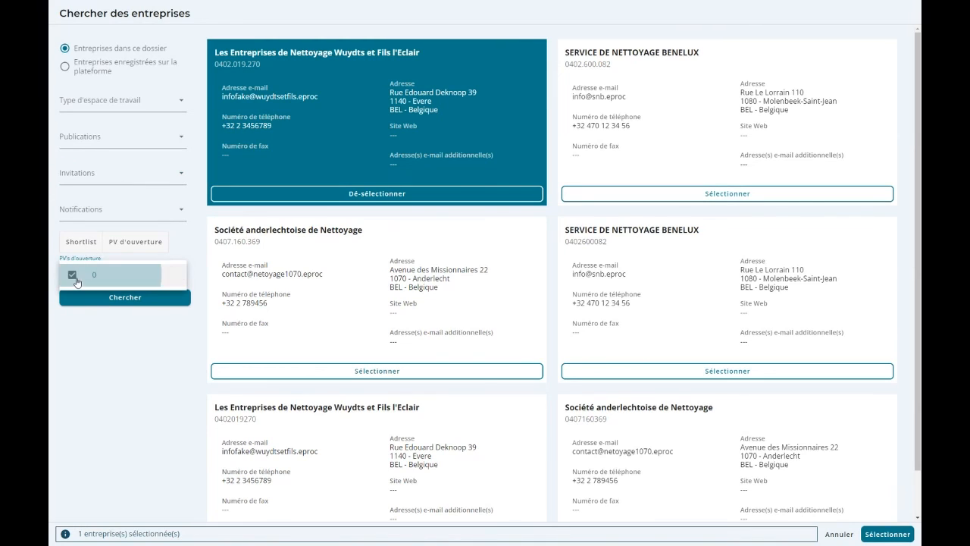
pyautogui.click(90, 308)
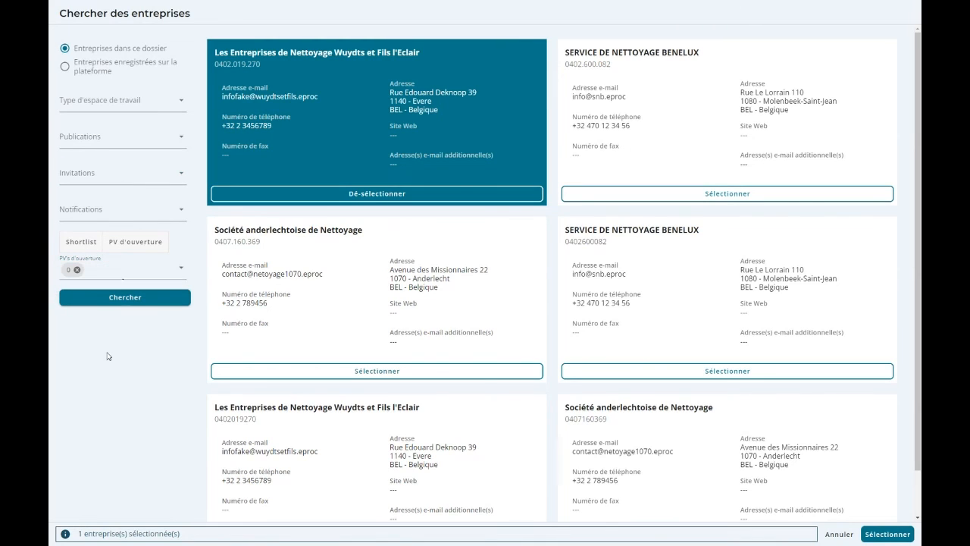
pyautogui.click(105, 301)
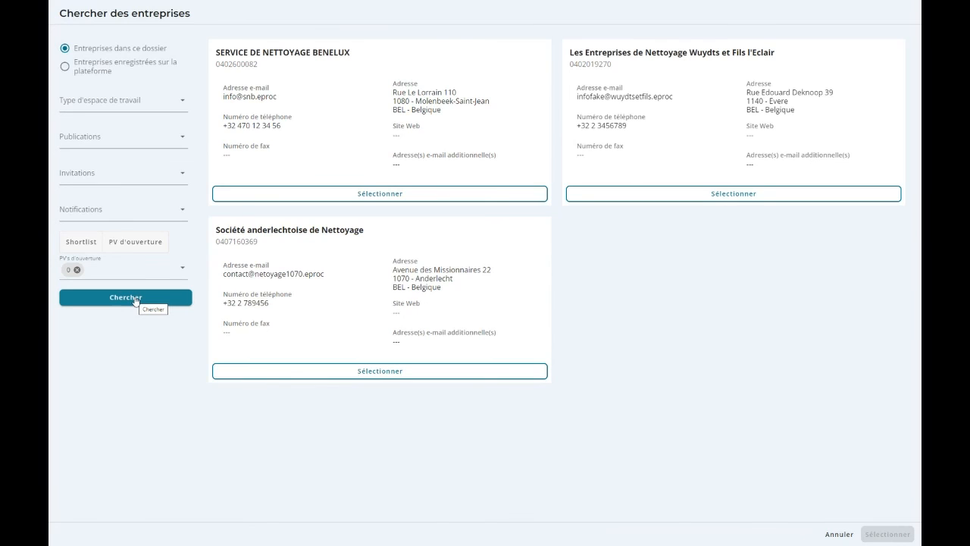
# Cancel the enterprise import and delete the inv02 invitation.
pyautogui.click(836, 532)
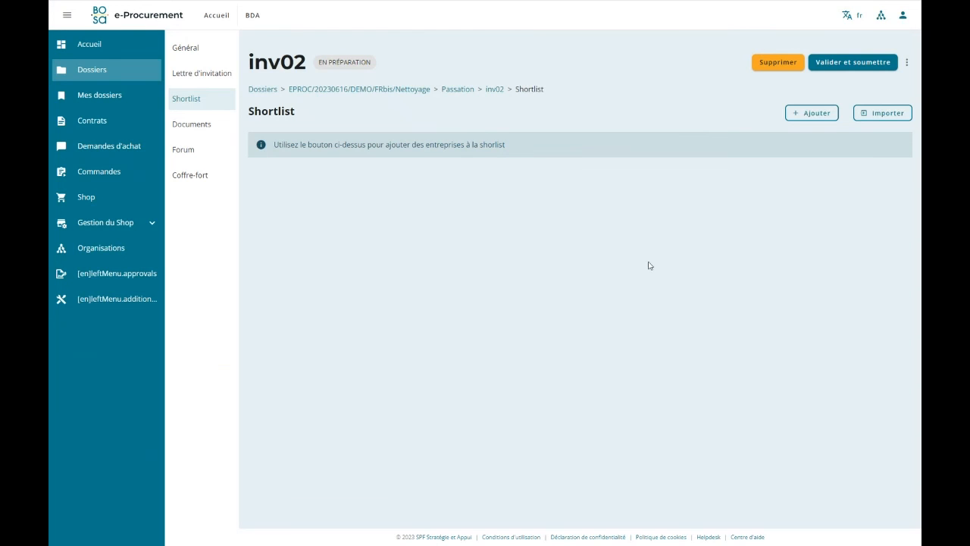
pyautogui.click(787, 62)
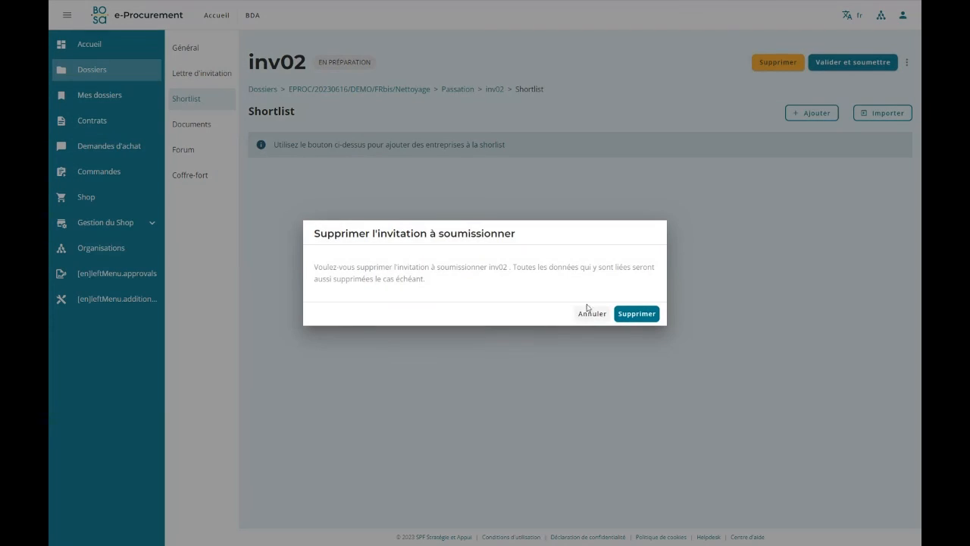
pyautogui.click(635, 316)
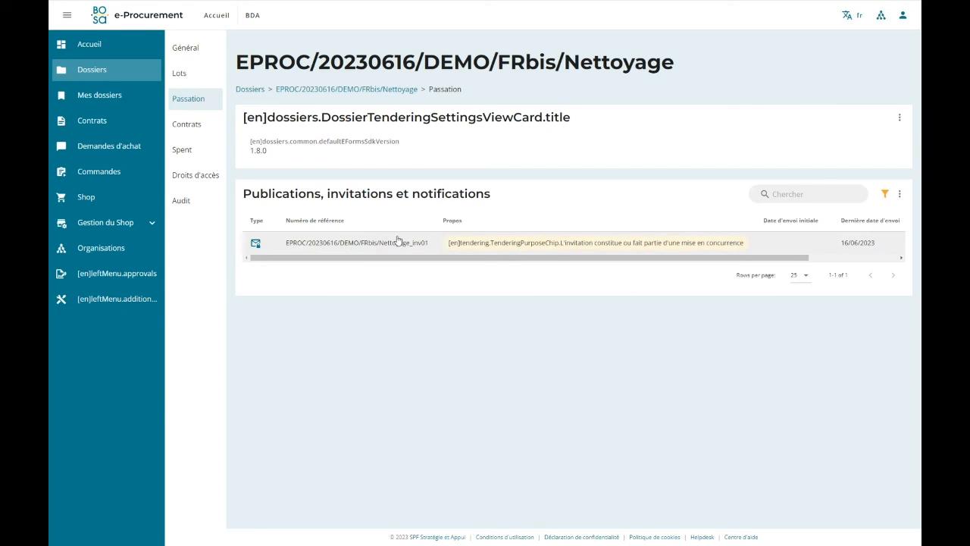
# Start creating a new publication in the dossier's Passation overview and accept the prefilled market object.
pyautogui.moveTo(726, 264); pyautogui.dragTo(860, 256)
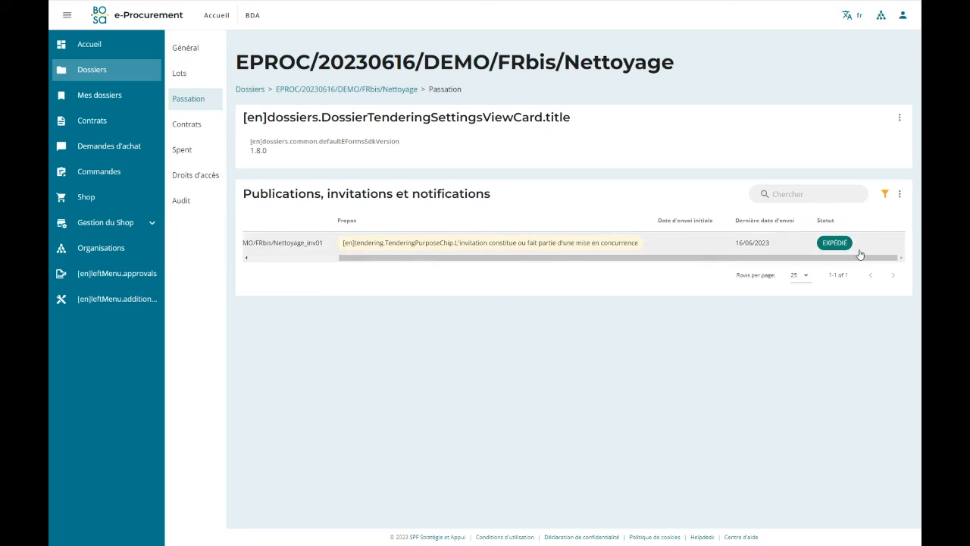
pyautogui.click(900, 194)
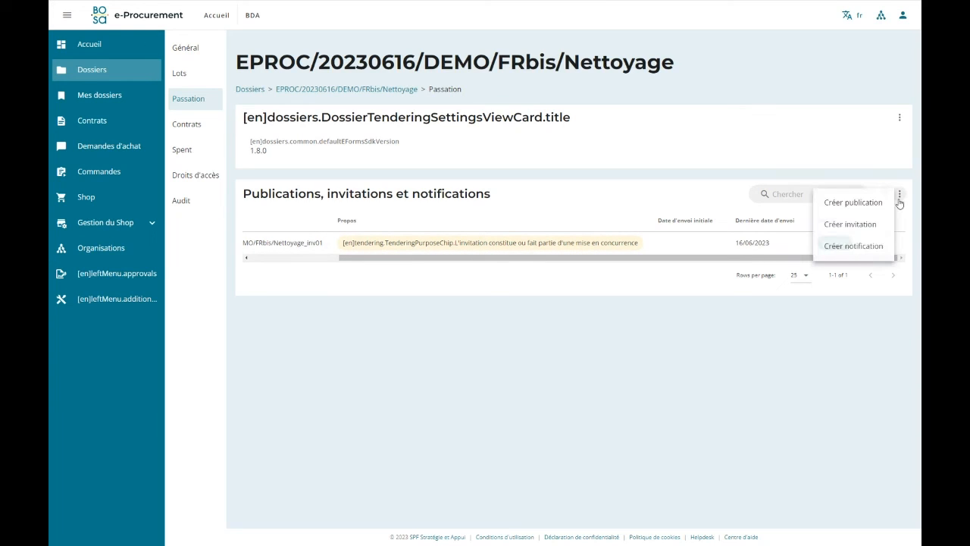
pyautogui.click(855, 202)
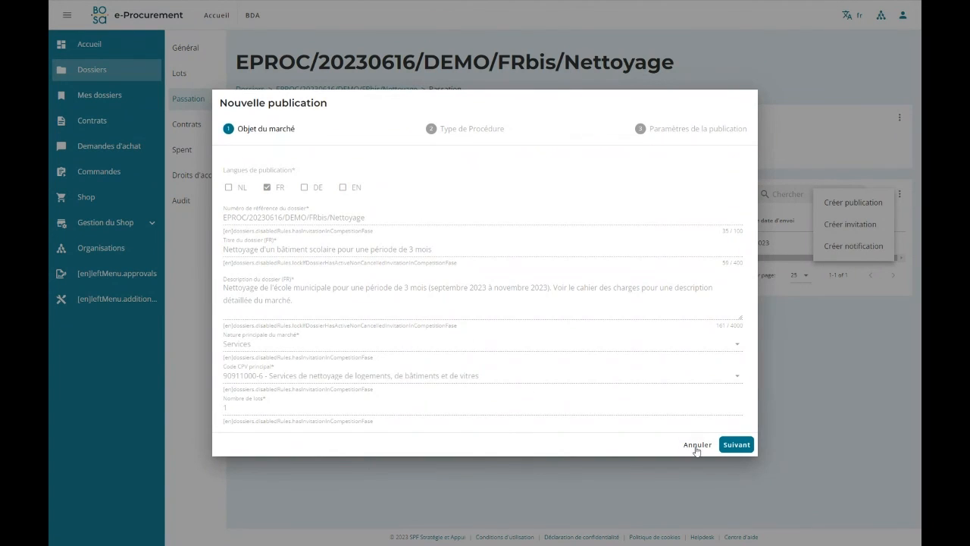
pyautogui.click(736, 444)
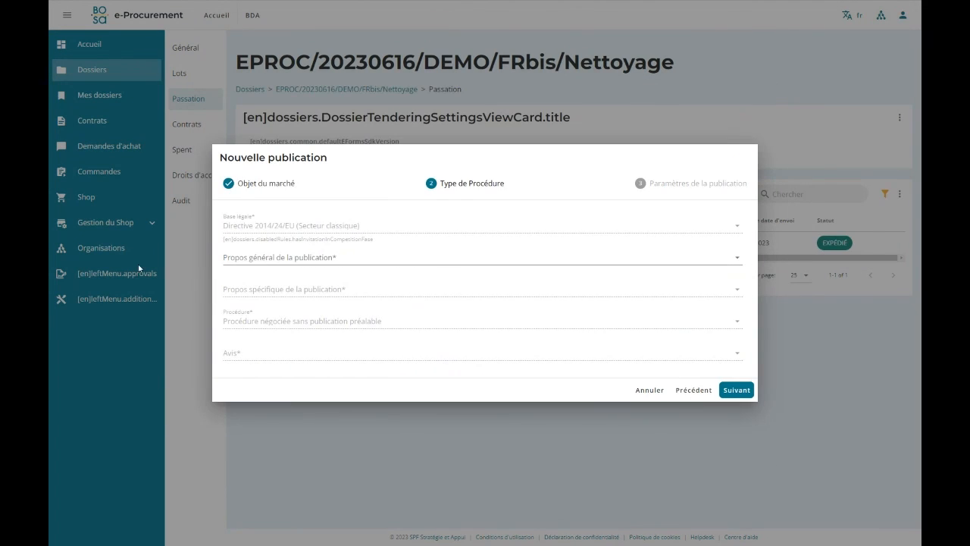
# Set the publication's general purpose to Attribution, specific purpose to "Attribution de marché - régime ordinaire" and notice to "29 - Avis d'attribution de marché - régime ordinaire".
pyautogui.click(334, 257)
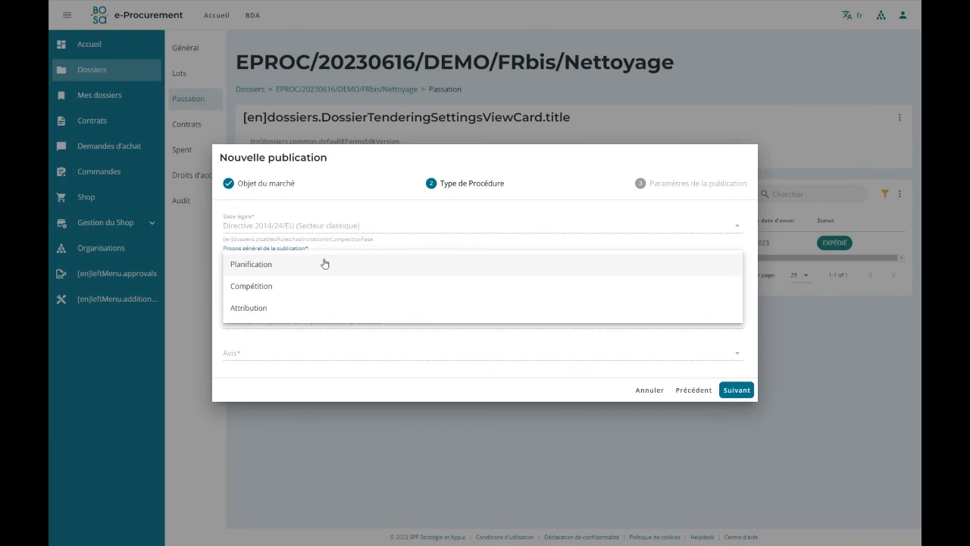
pyautogui.click(266, 315)
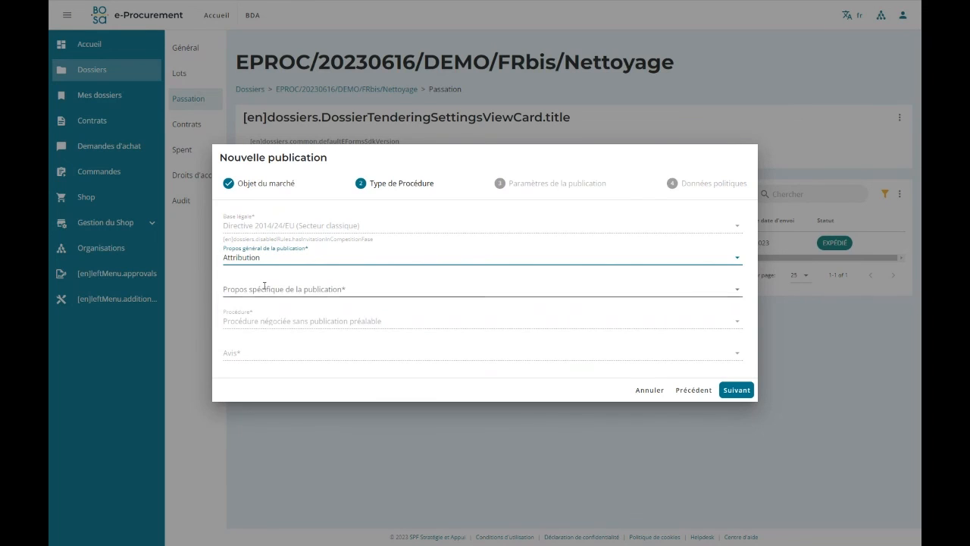
pyautogui.click(288, 289)
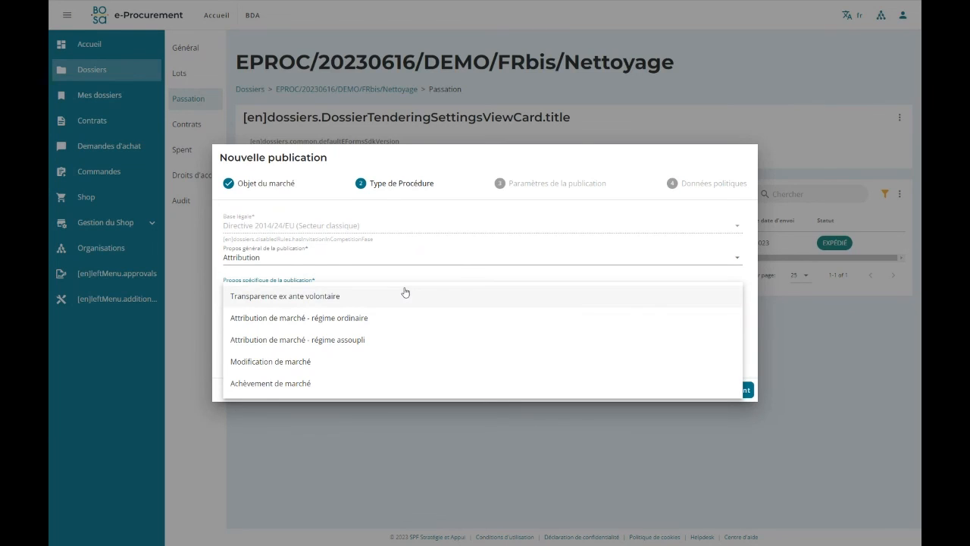
pyautogui.click(378, 324)
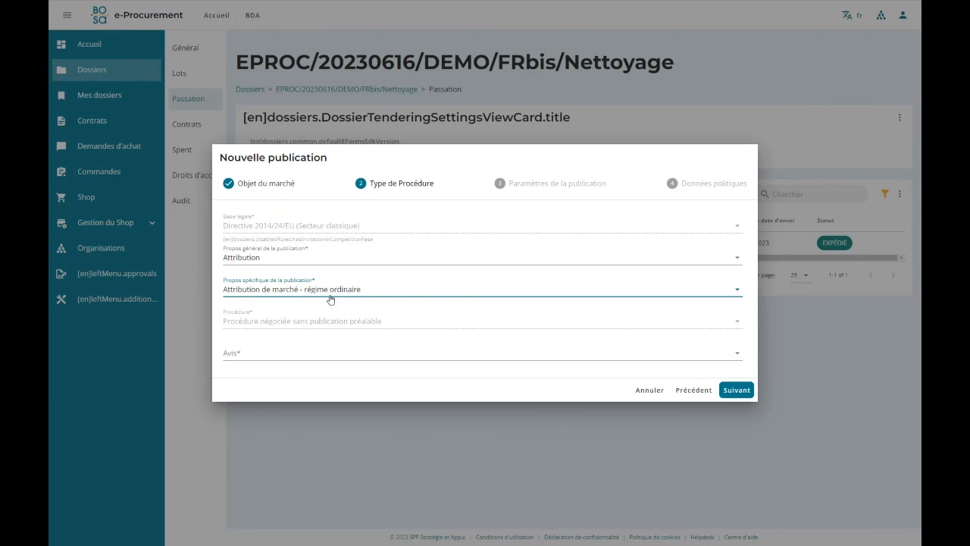
pyautogui.click(266, 354)
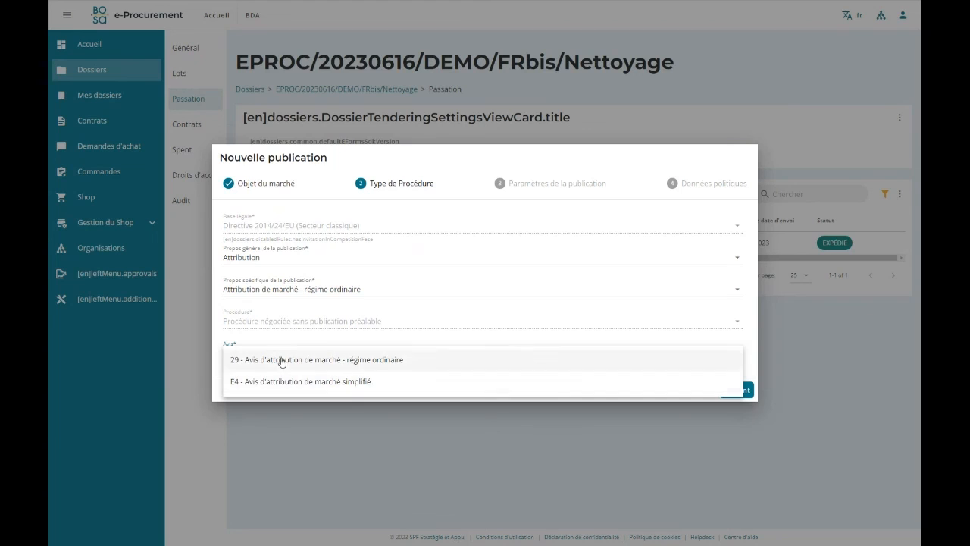
pyautogui.click(329, 368)
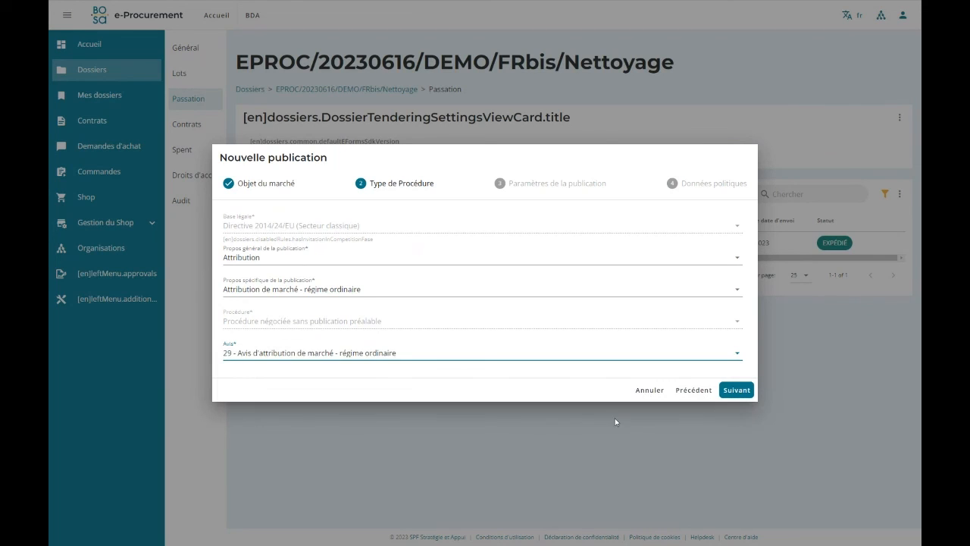
pyautogui.click(736, 395)
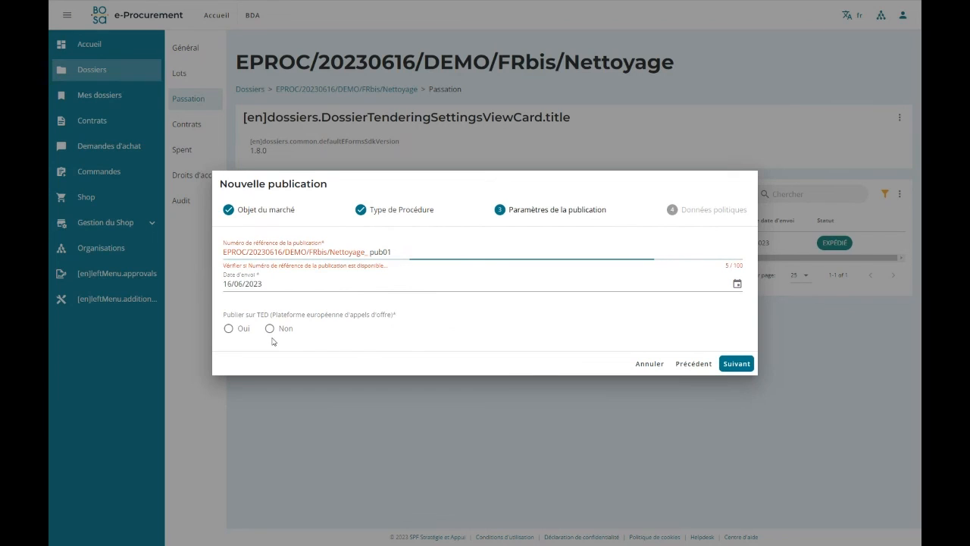
# Keep reference pub01 and sending date 16/06/2023, set TED publication to Non, leave both policy data options at Non, and save the publication.
pyautogui.click(269, 329)
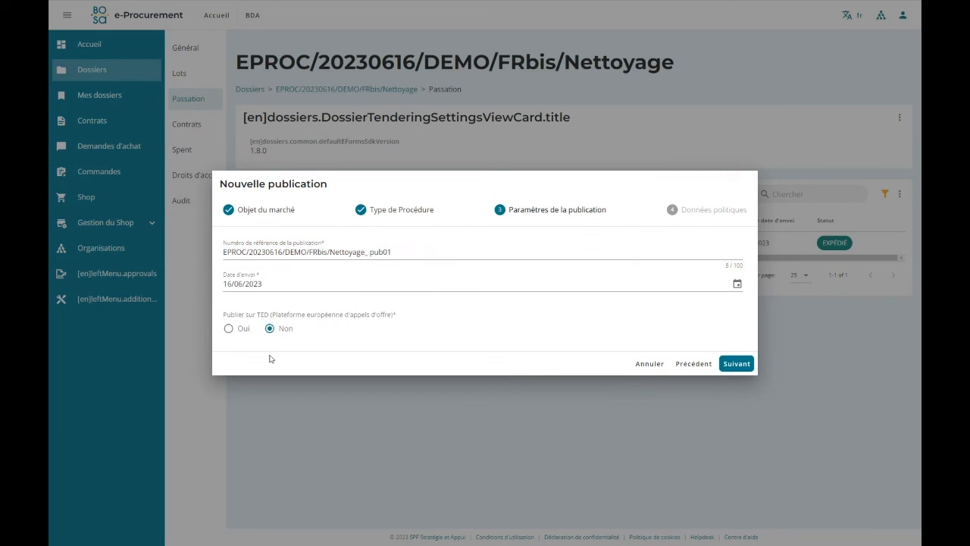
pyautogui.click(228, 328)
pyautogui.click(269, 311)
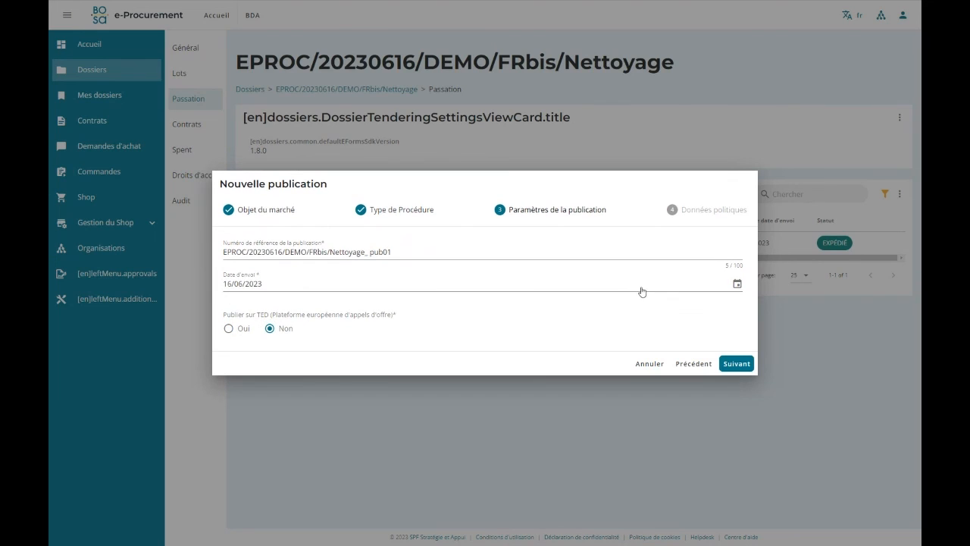
pyautogui.click(736, 363)
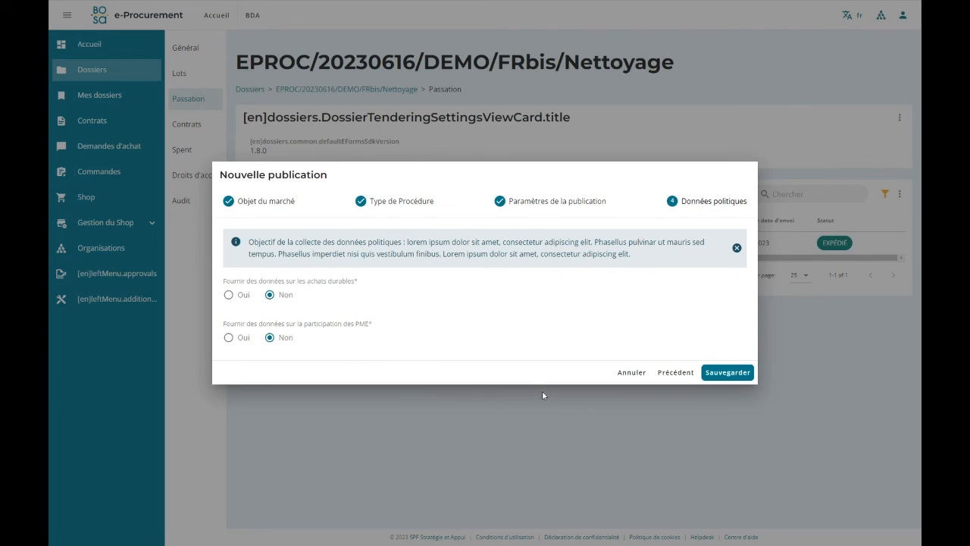
pyautogui.click(714, 378)
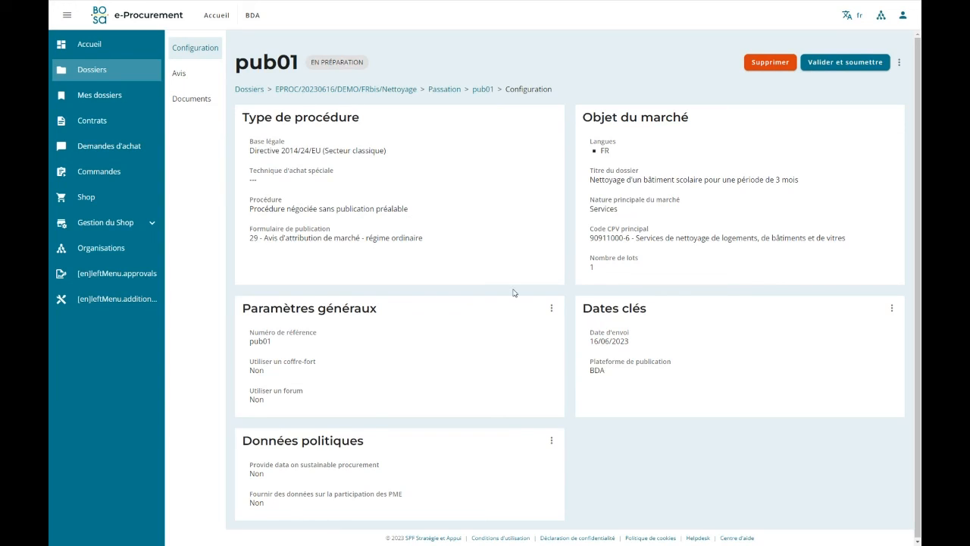
# Check pub01's editable sending date and TED setting under Dates clés, and close them without saving.
pyautogui.click(892, 310)
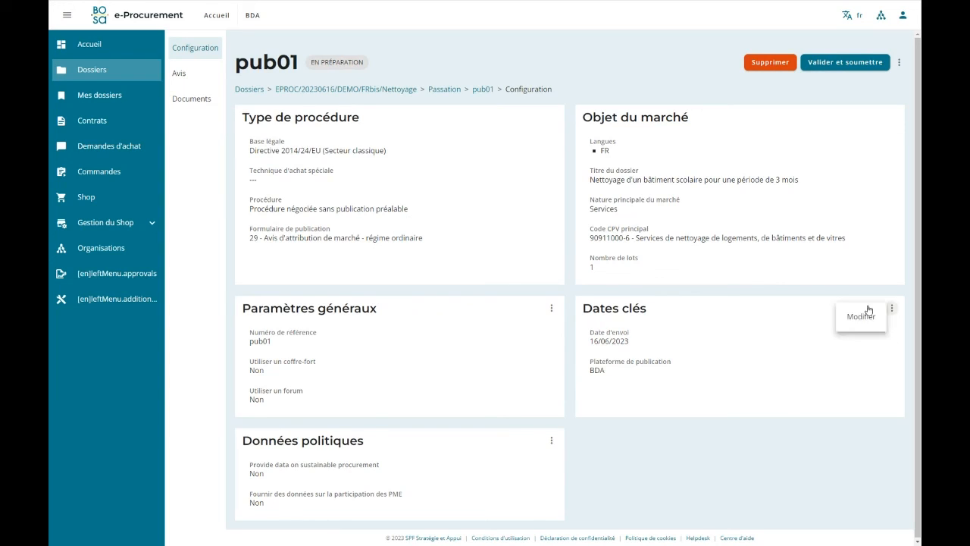
pyautogui.click(862, 316)
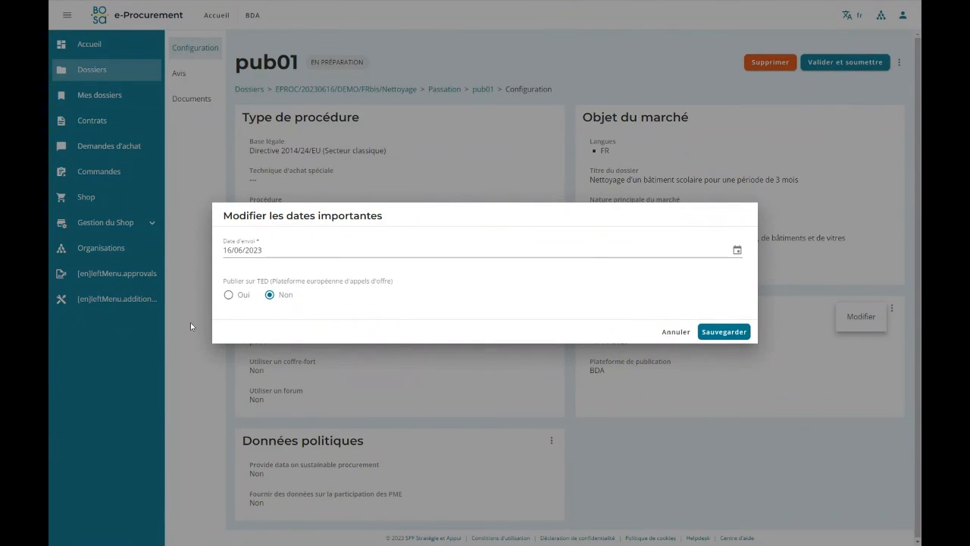
pyautogui.click(674, 332)
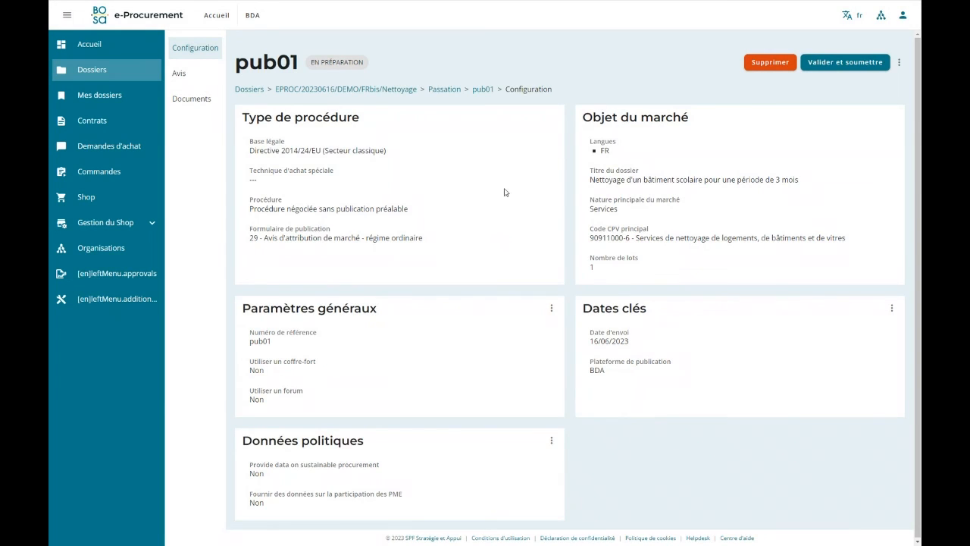
# Review pub01's documents page and the notice's opening, contracting party and procedure sections.
pyautogui.click(190, 106)
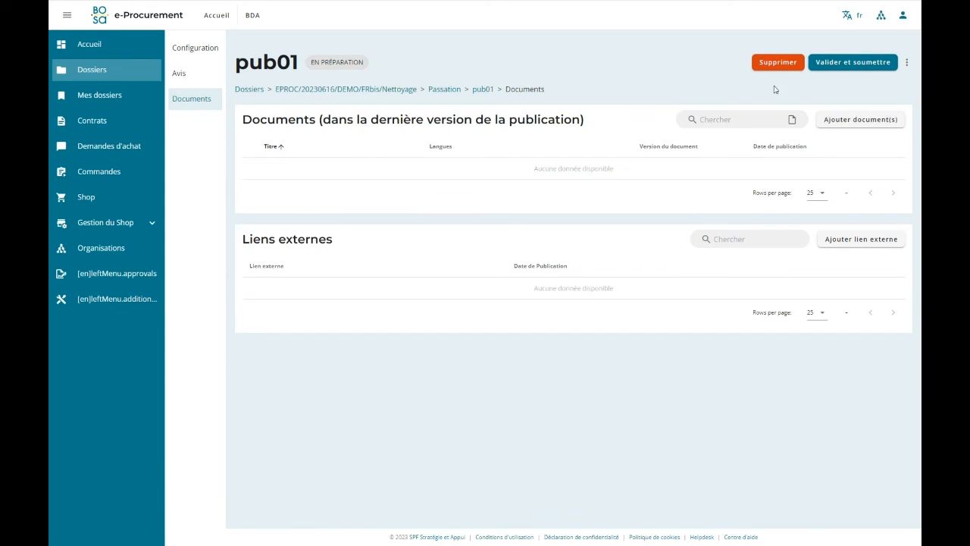
pyautogui.click(197, 76)
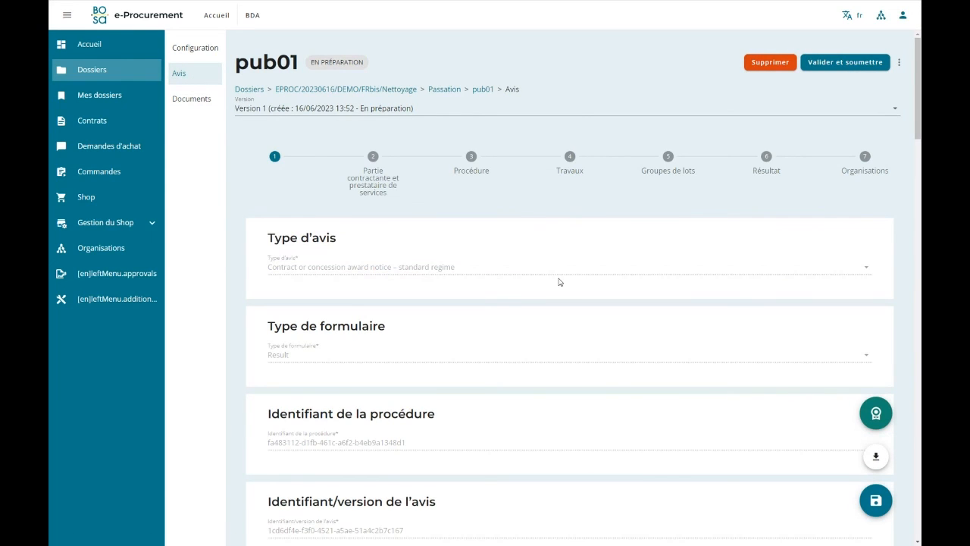
pyautogui.click(357, 182)
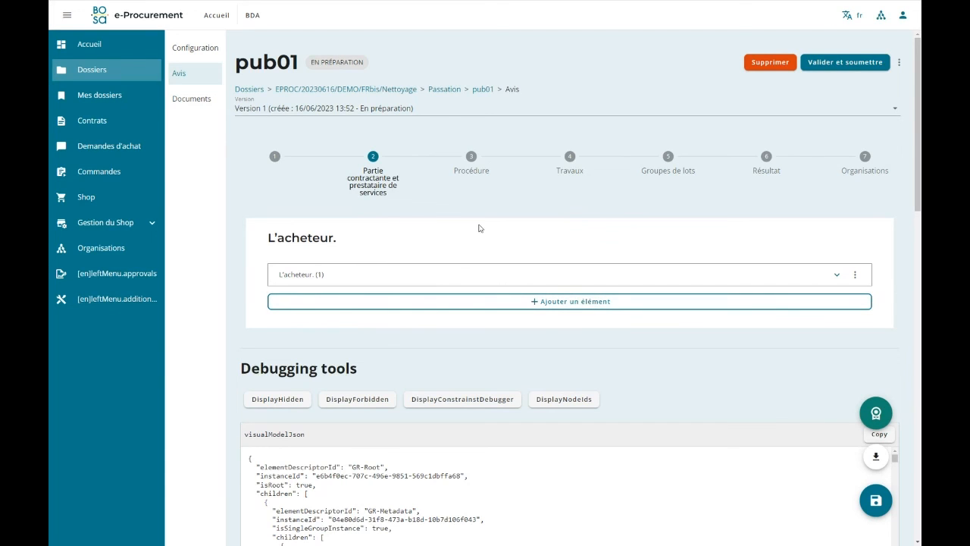
pyautogui.click(472, 172)
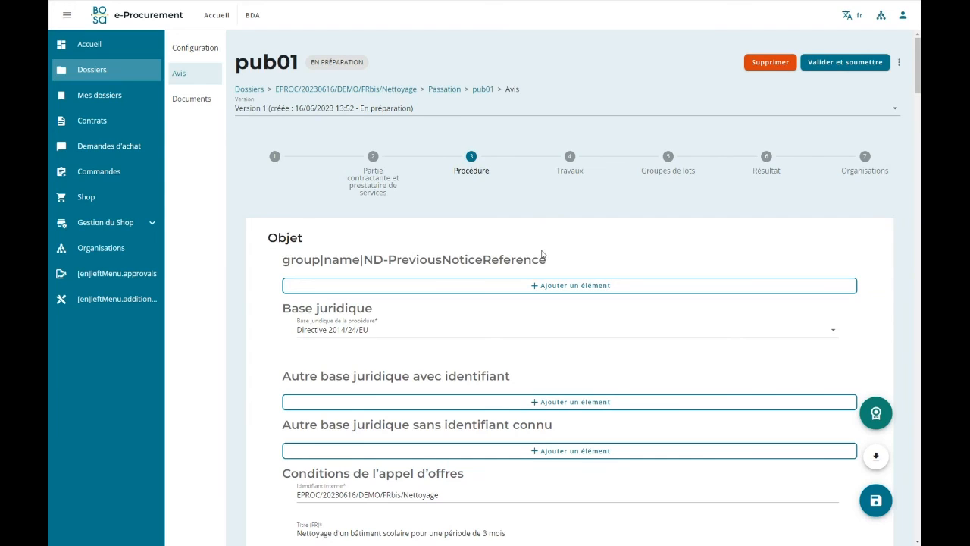
# Import the winning enterprise Société anderlechtoise de Nettoyage into the award notice.
pyautogui.click(877, 413)
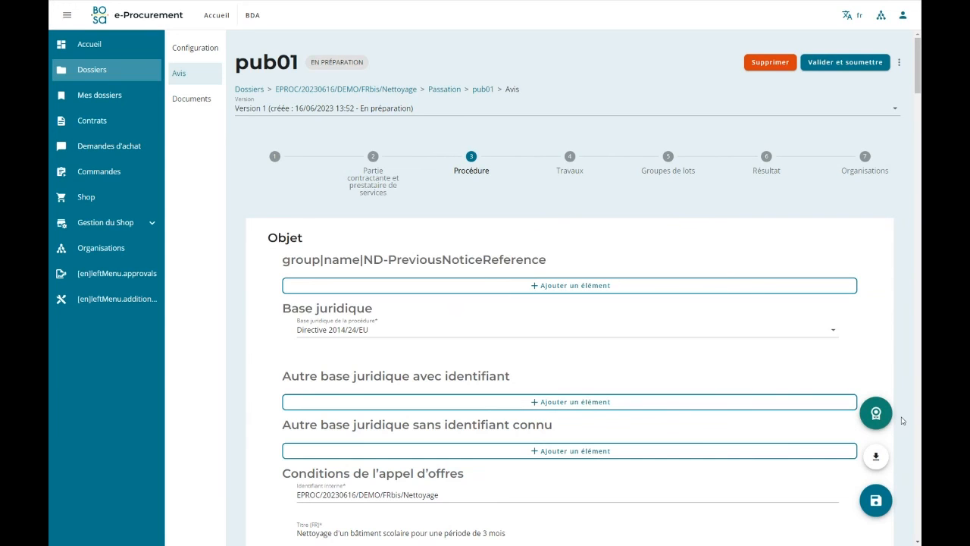
pyautogui.click(876, 413)
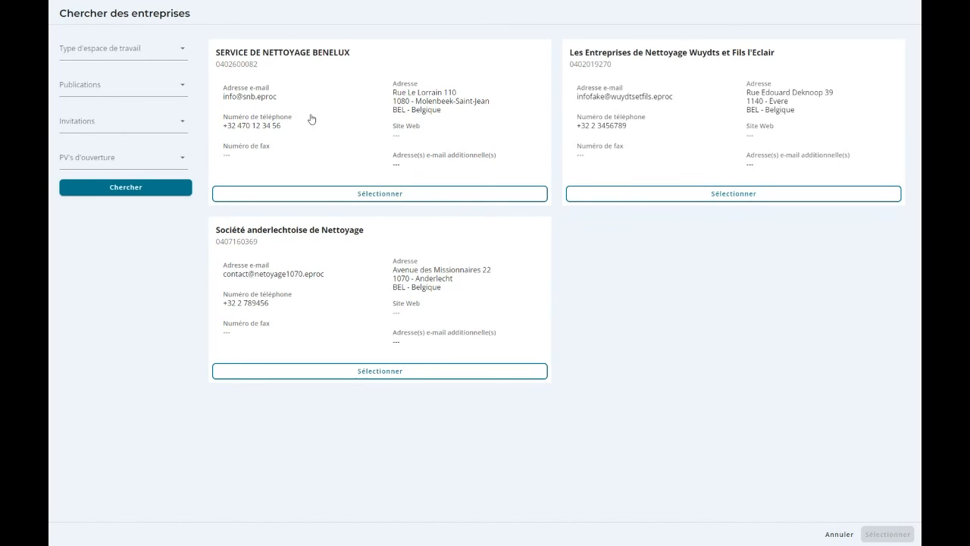
pyautogui.click(131, 160)
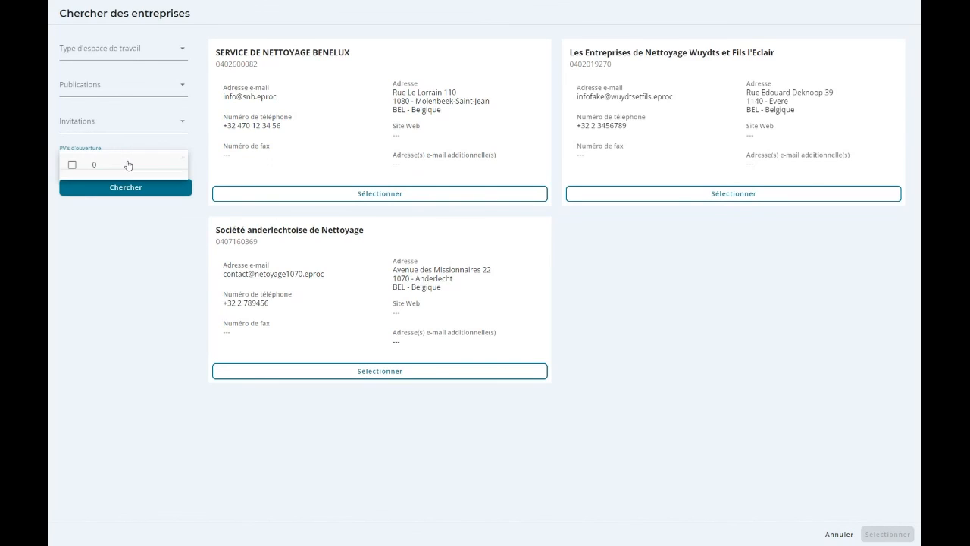
pyautogui.click(124, 227)
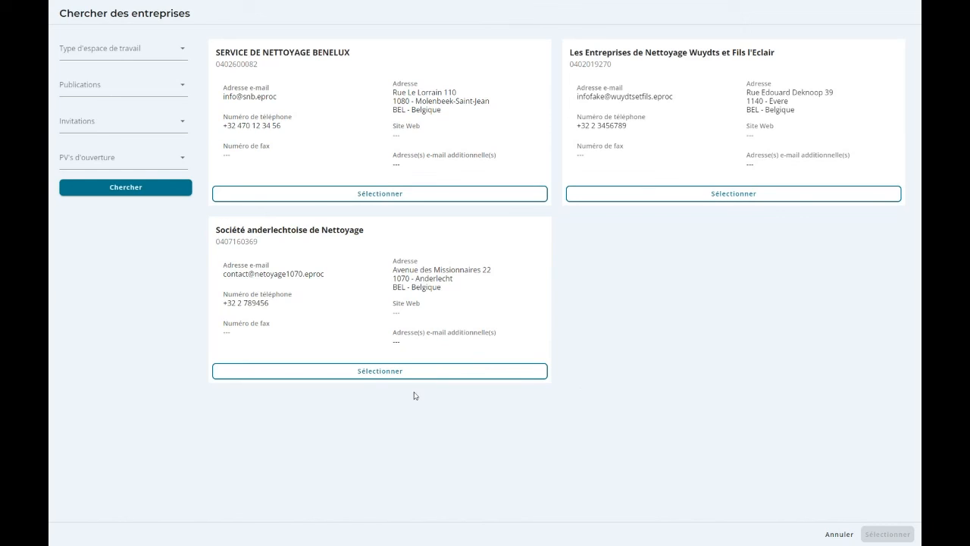
pyautogui.click(352, 372)
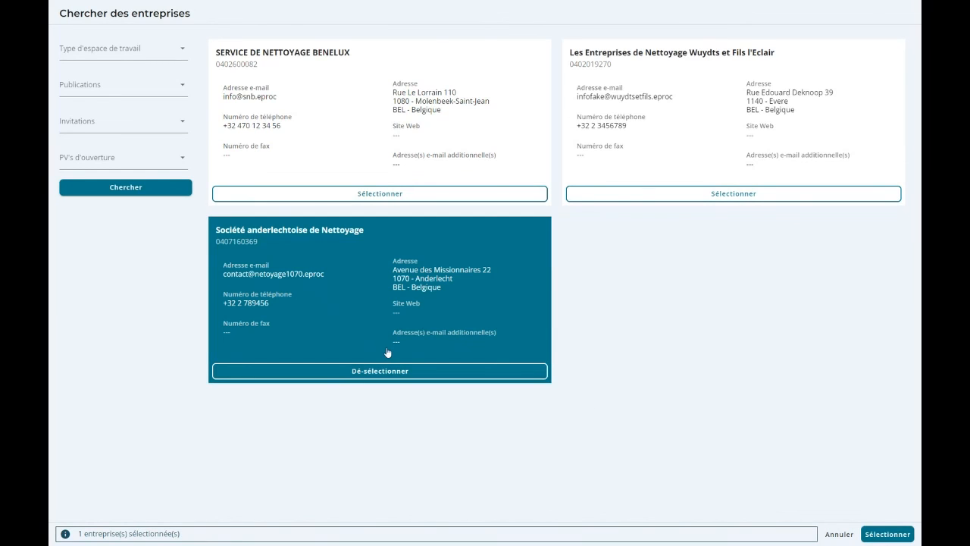
pyautogui.click(885, 533)
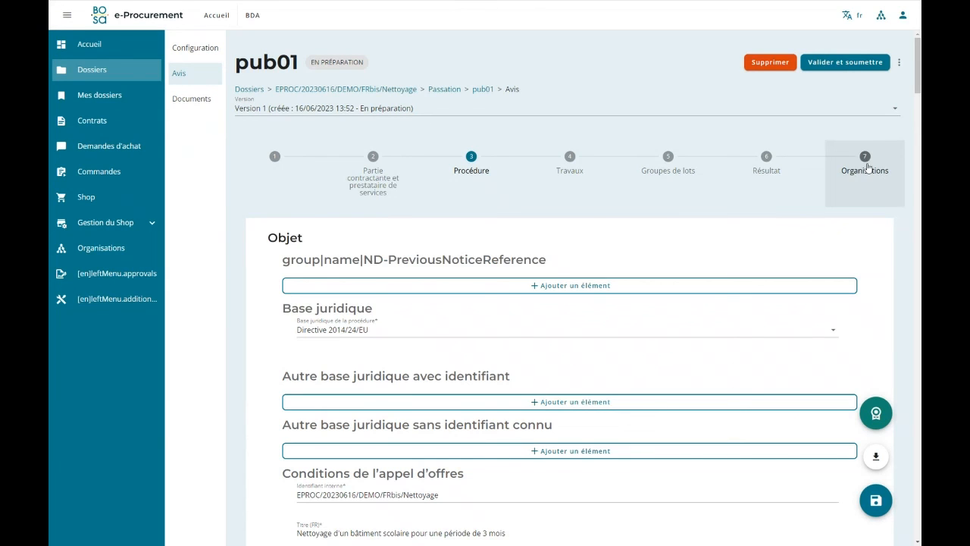
# Review the organisation details of Société anderlechtoise de Nettoyage in the notice, including its legal entity, address and contact point.
pyautogui.click(868, 168)
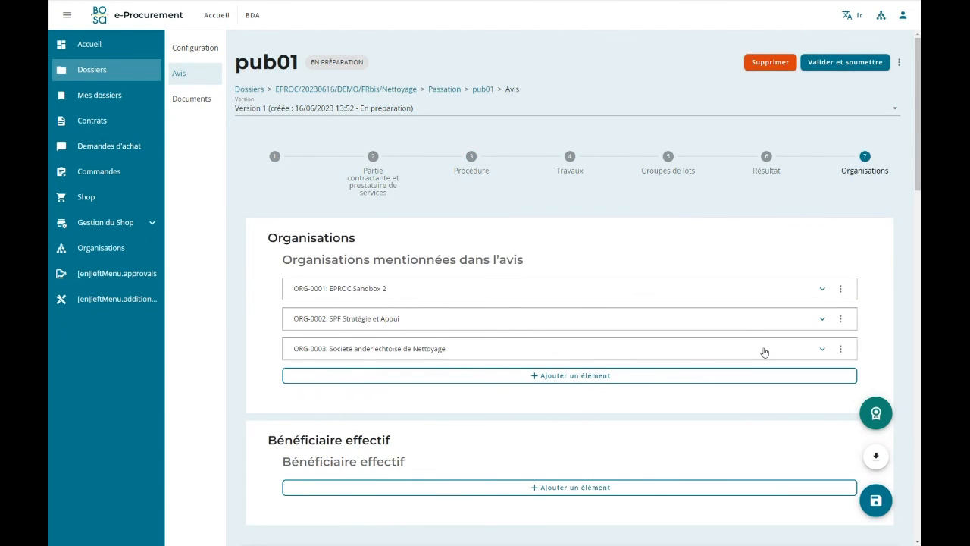
pyautogui.click(820, 349)
pyautogui.scroll(-3, 775, 341)
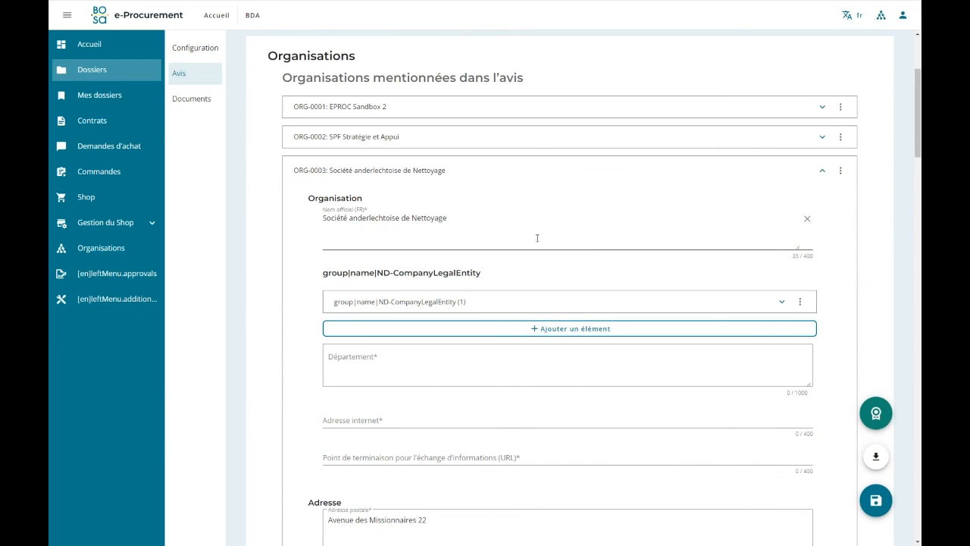
pyautogui.click(773, 303)
pyautogui.scroll(-4, 623, 310)
pyautogui.scroll(-10, 609, 277)
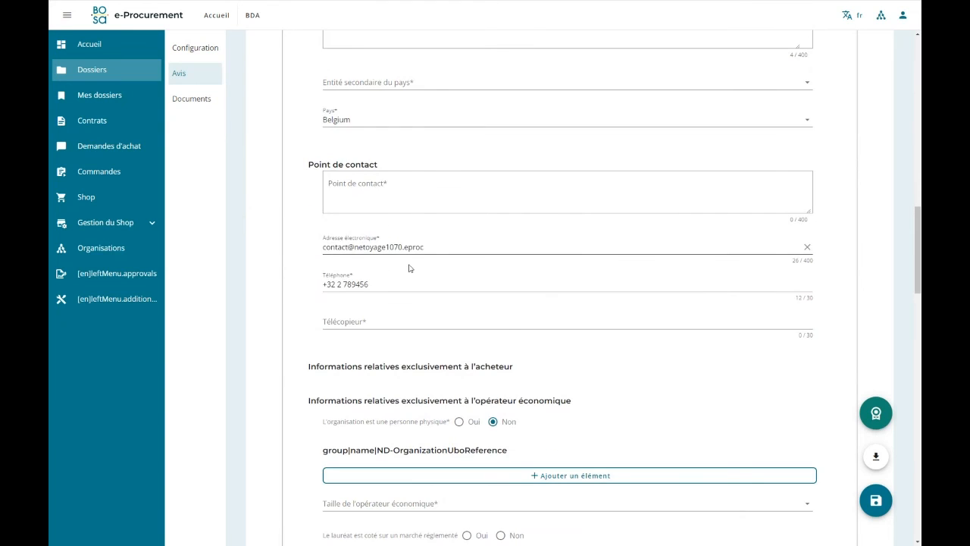
pyautogui.scroll(12, 525, 321)
pyautogui.click(822, 170)
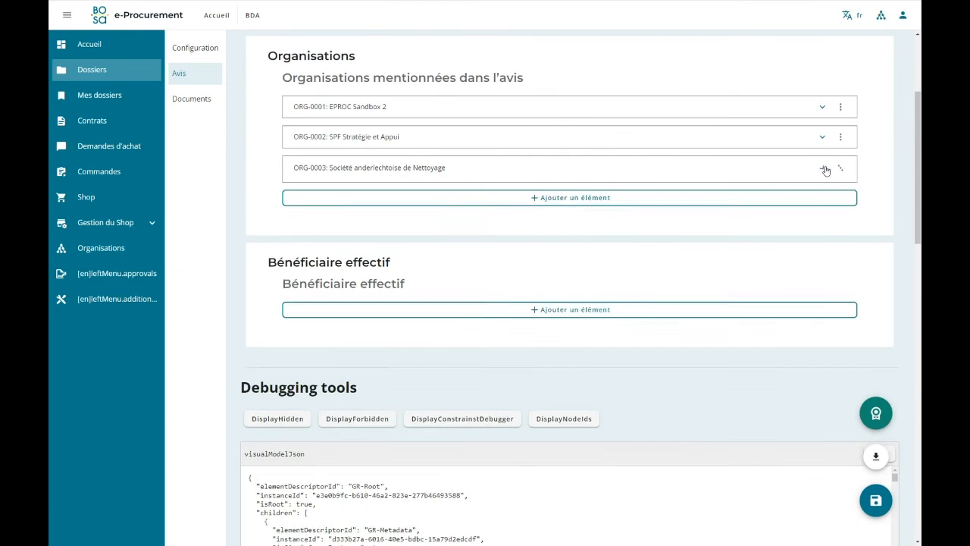
# Examine the tenderer entry TPA-0001 in the notice's Résultat section.
pyautogui.scroll(3, 819, 190)
pyautogui.click(765, 172)
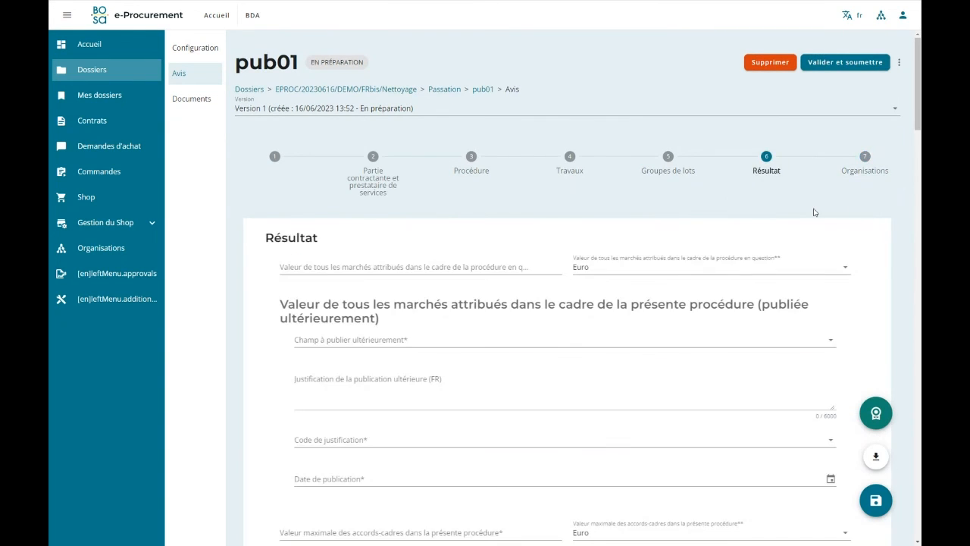
pyautogui.scroll(-5, 816, 210)
pyautogui.moveTo(921, 259); pyautogui.dragTo(918, 331)
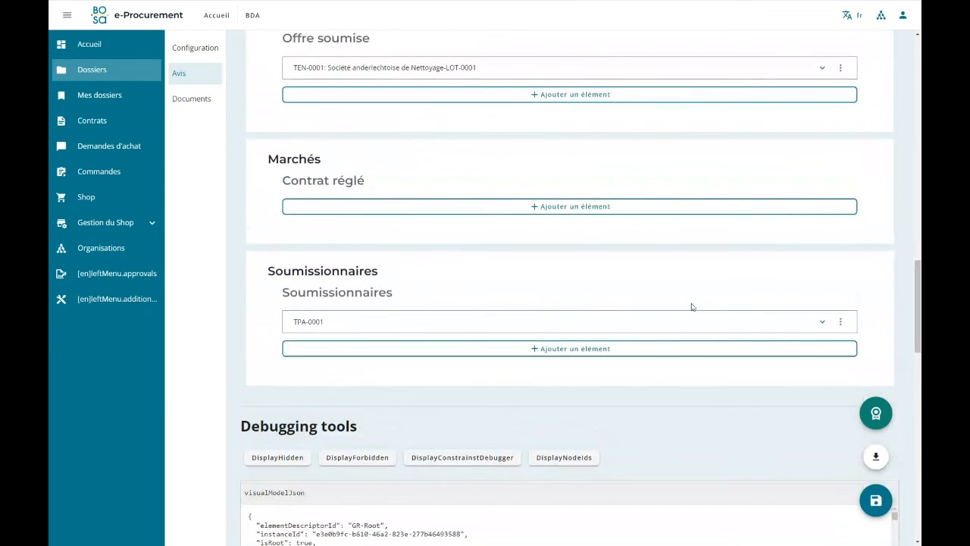
pyautogui.click(822, 321)
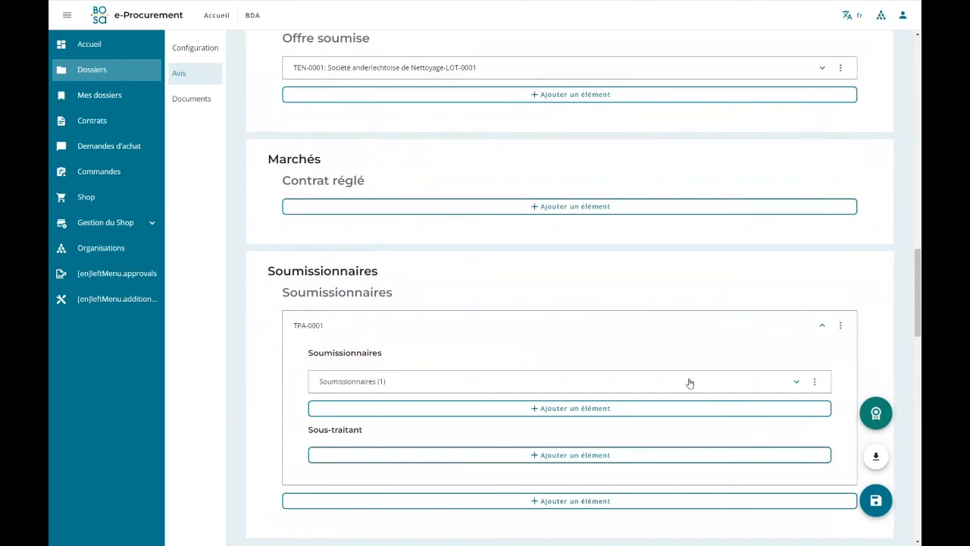
pyautogui.click(791, 381)
pyautogui.click(792, 383)
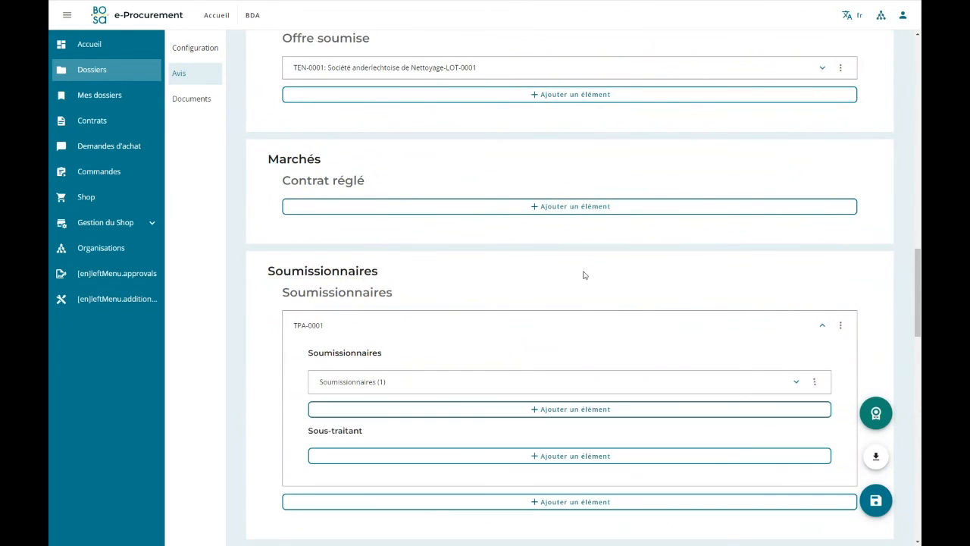
# Examine the submitted offer TEN-0001, the lot result RES-0001 and the overall contract value fields in the Résultat section.
pyautogui.scroll(3, 465, 204)
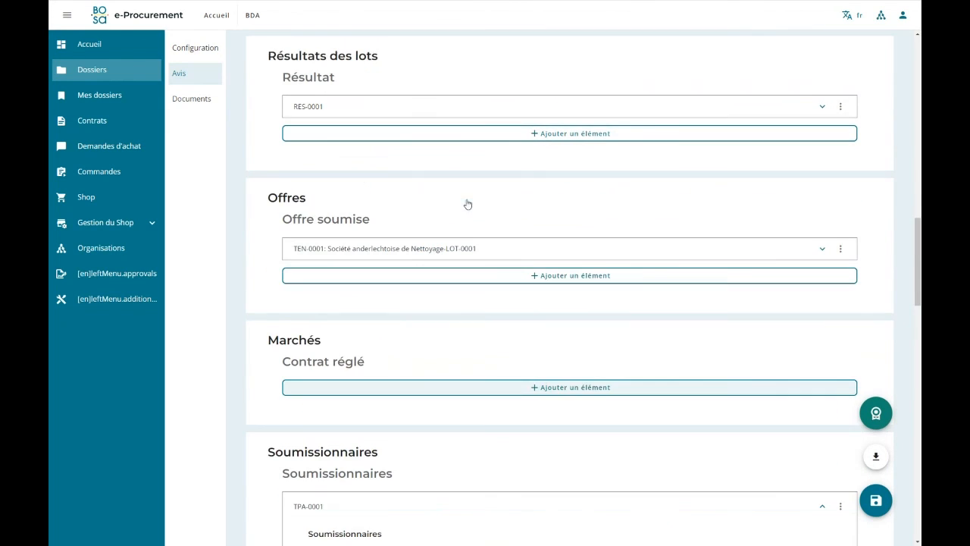
pyautogui.click(822, 250)
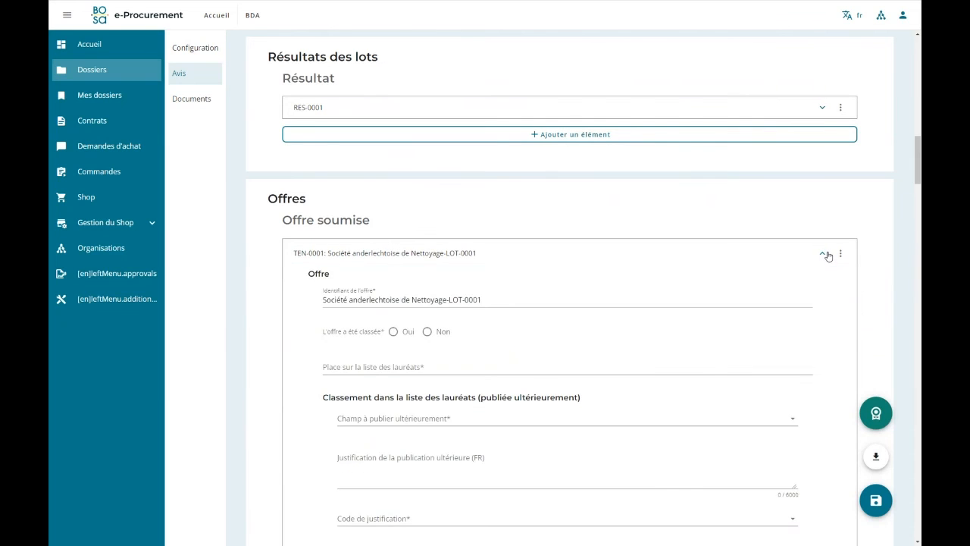
pyautogui.click(824, 254)
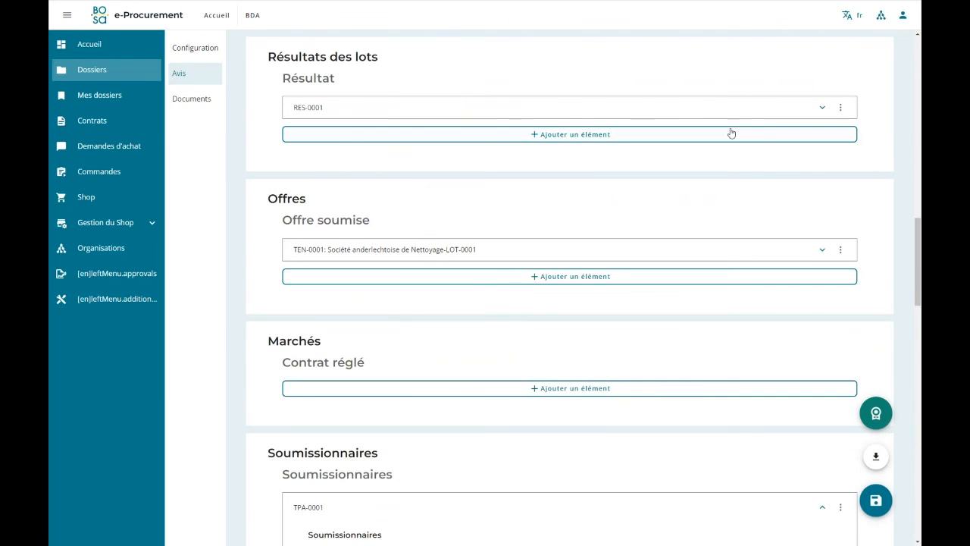
pyautogui.click(825, 109)
pyautogui.click(823, 109)
pyautogui.scroll(2, 694, 435)
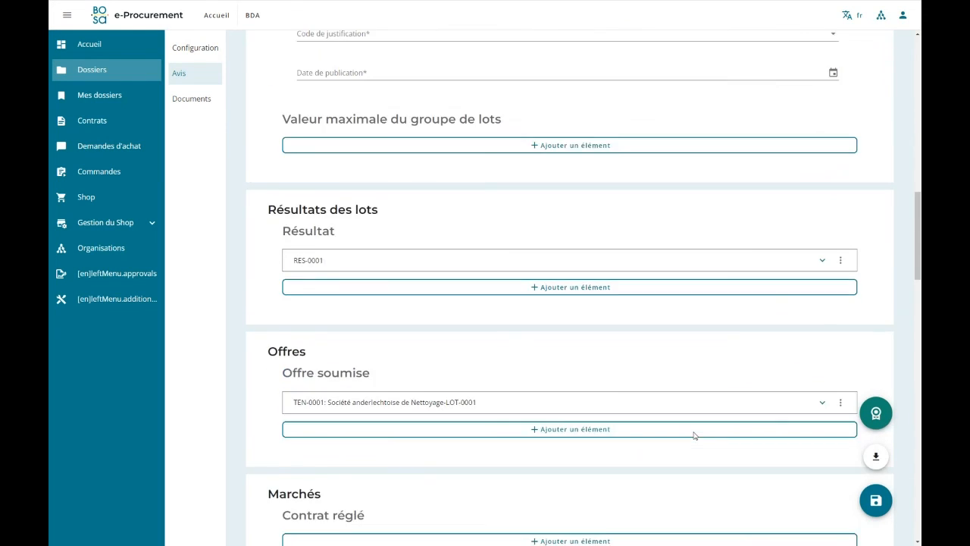
pyautogui.scroll(10, 694, 435)
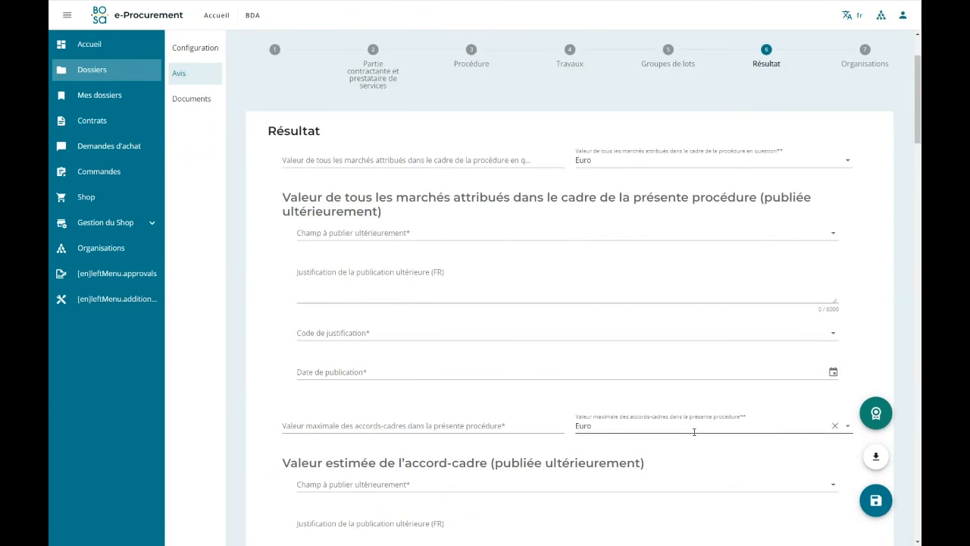
pyautogui.scroll(2, 695, 432)
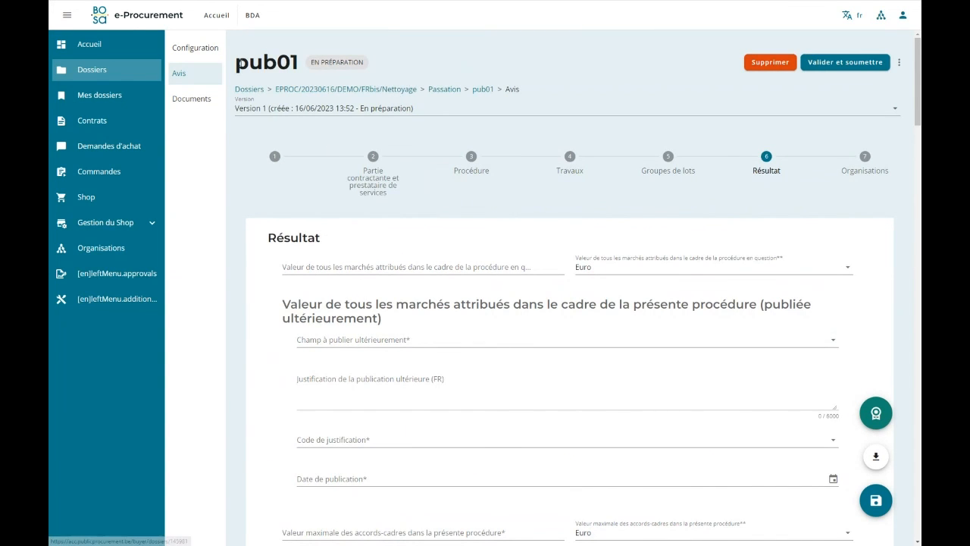
# Validate and submit publication pub01 from its configuration page, and approve and send it.
pyautogui.click(196, 47)
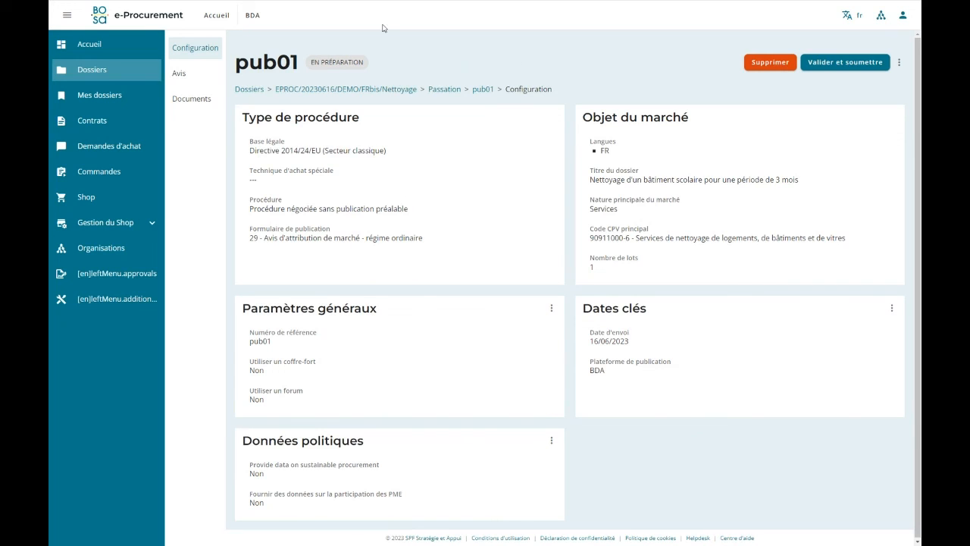
pyautogui.click(854, 67)
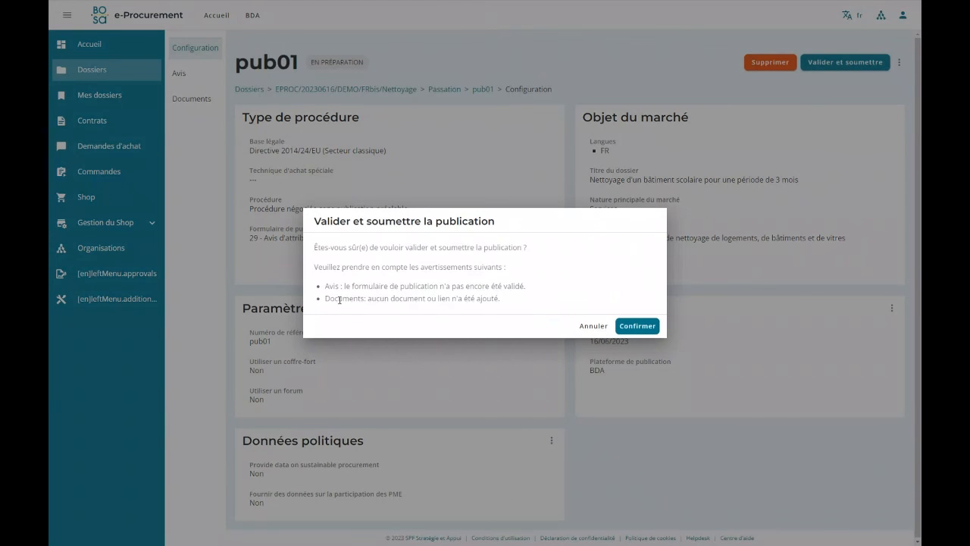
pyautogui.moveTo(323, 291); pyautogui.dragTo(530, 290)
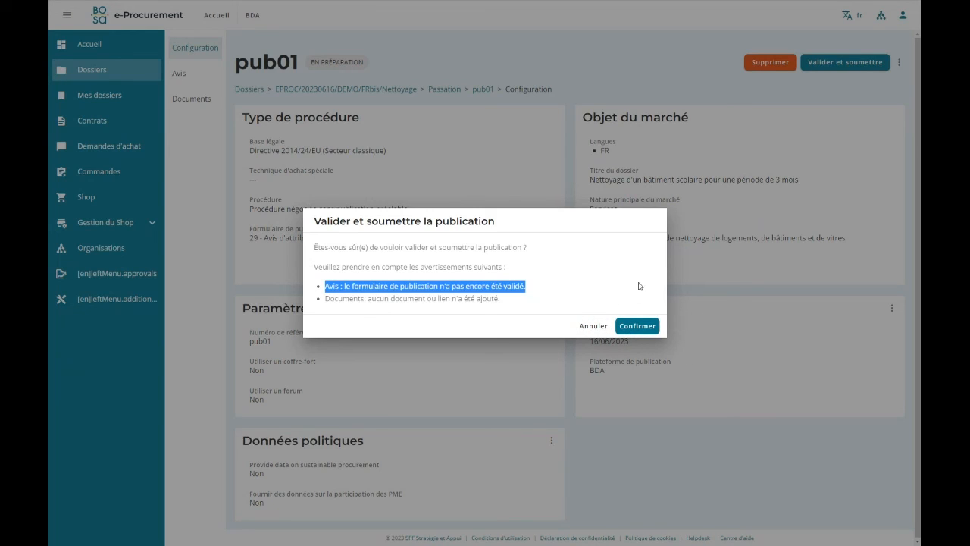
pyautogui.moveTo(321, 301); pyautogui.dragTo(528, 305)
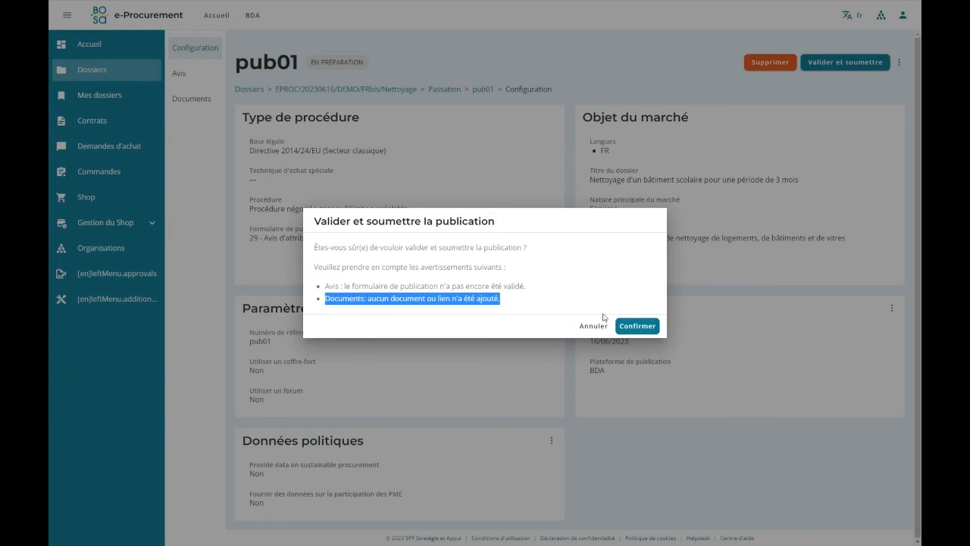
pyautogui.click(635, 327)
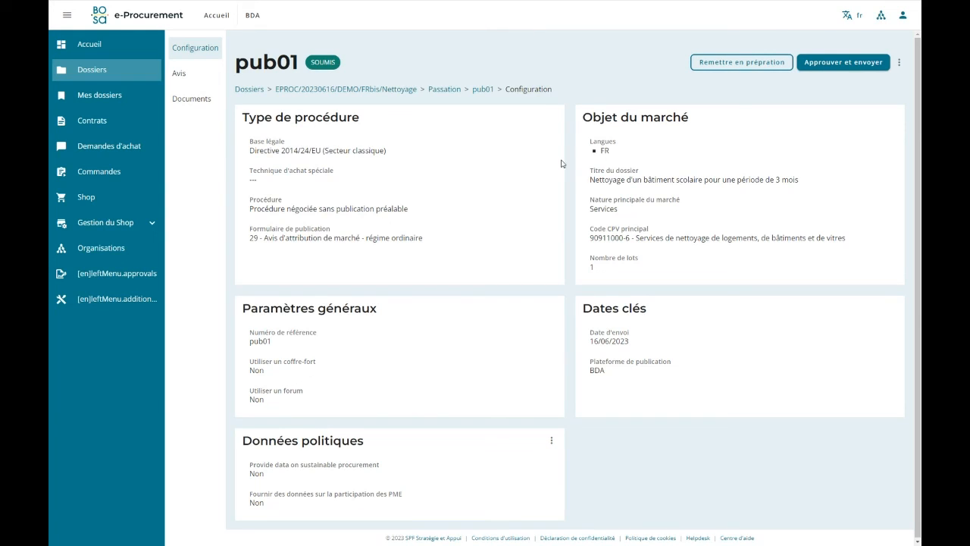
pyautogui.click(834, 63)
pyautogui.click(630, 308)
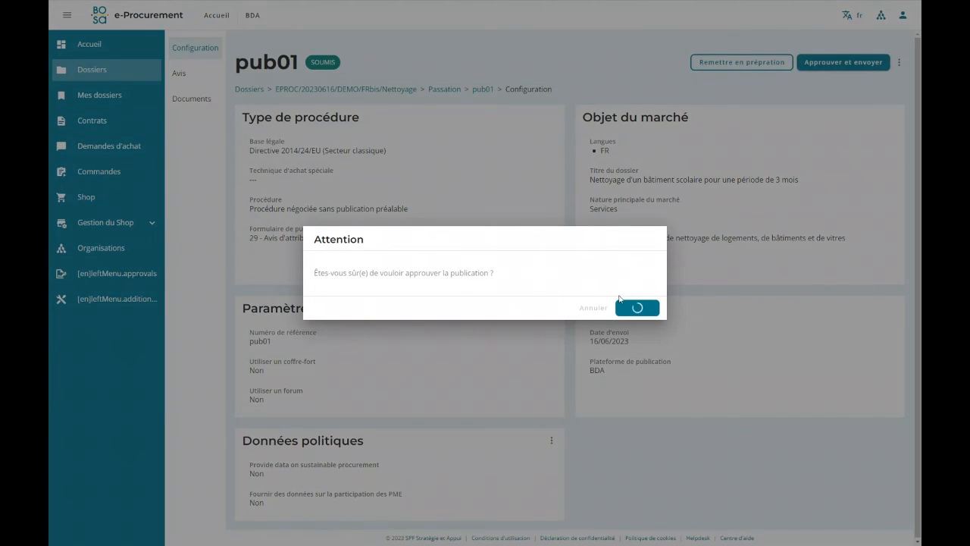